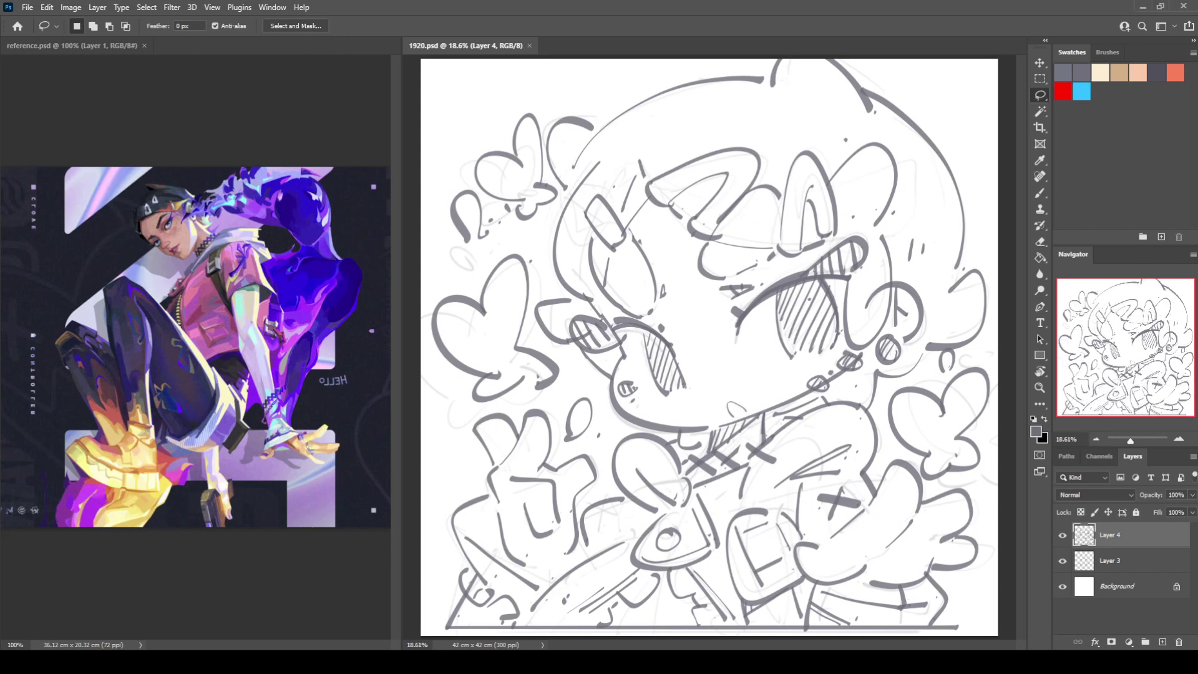
# Duplicate Layer 4, hide the original, and choose the 400 px brush preset for outlining
pyautogui.hotkey('ctrl', 'j')
pyautogui.click(1063, 560)
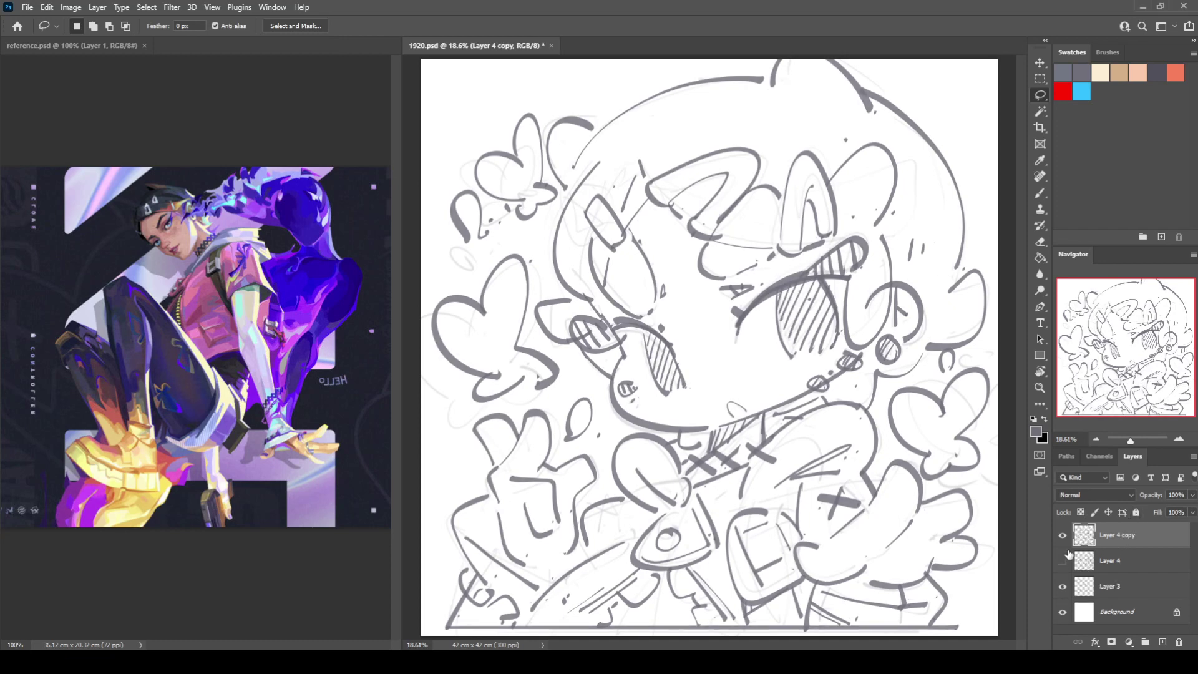
pyautogui.click(1112, 52)
pyautogui.click(1118, 106)
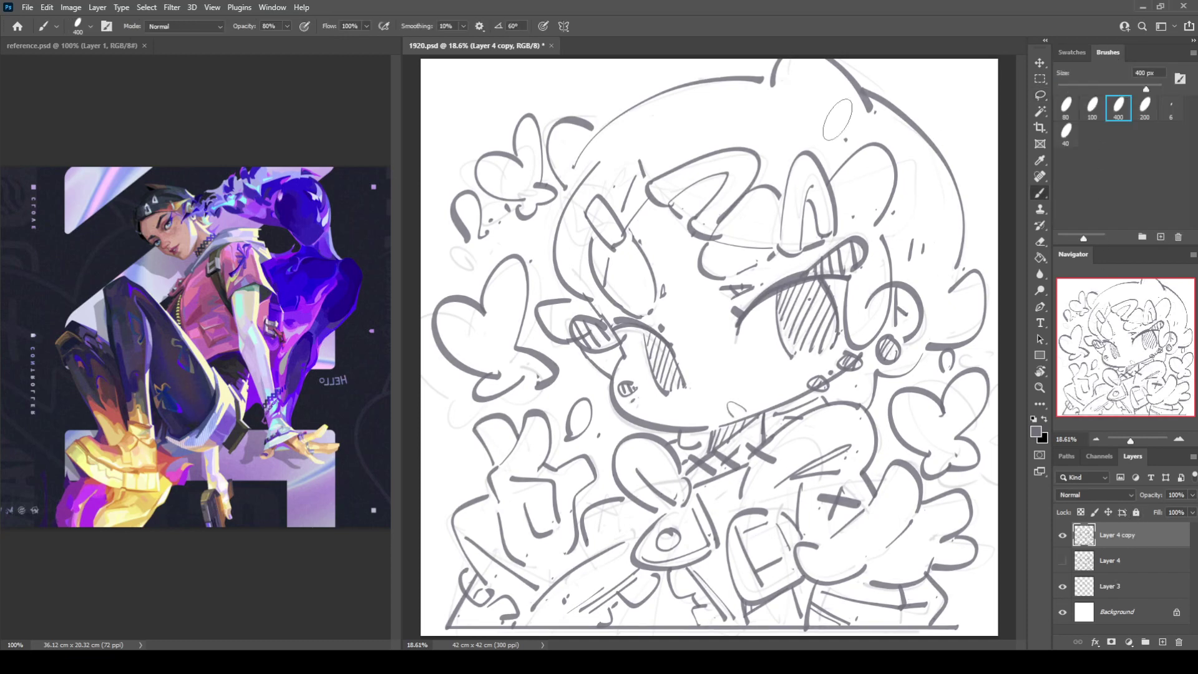
# Thicken the head's outer contour from the upper-left hair across the crown and down the right-hand curls to the shoulder
pyautogui.moveTo(573, 162)
pyautogui.mouseDown()
pyautogui.moveTo(685, 83)
pyautogui.moveTo(777, 67)
pyautogui.mouseUp()
pyautogui.hotkey('ctrl', 'z')
pyautogui.moveTo(577, 158)
pyautogui.mouseDown()
pyautogui.moveTo(629, 107)
pyautogui.moveTo(705, 80)
pyautogui.moveTo(780, 74)
pyautogui.mouseUp()
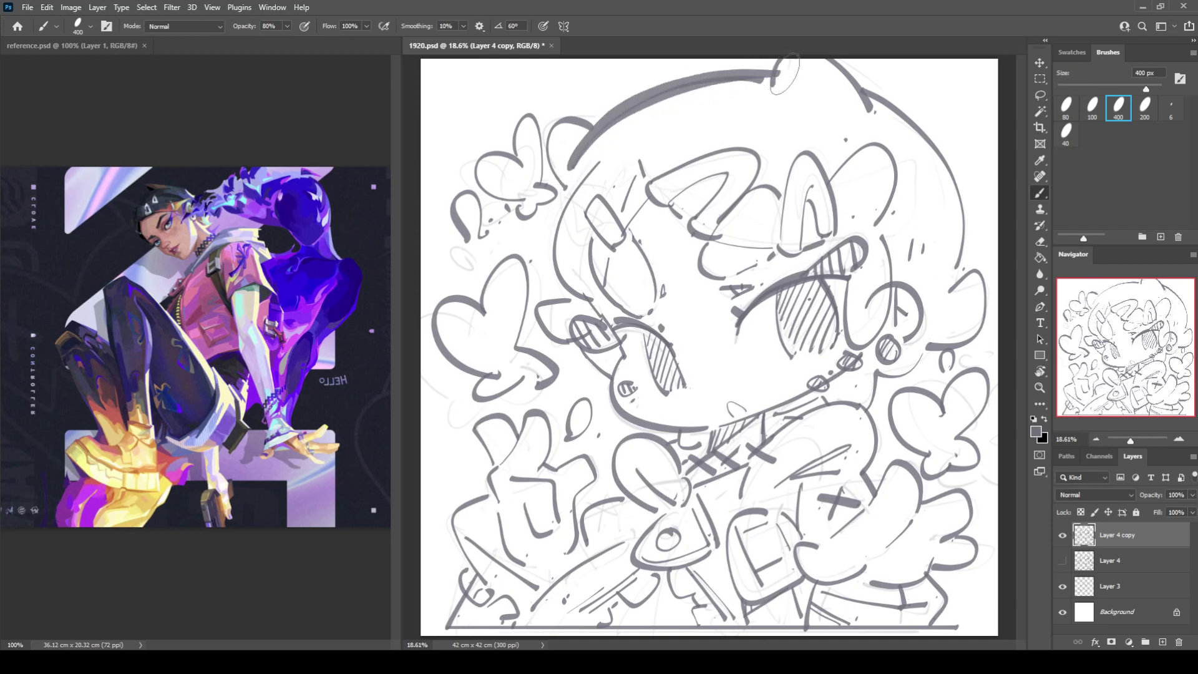
pyautogui.hotkey('ctrl', 'z')
pyautogui.moveTo(573, 165)
pyautogui.mouseDown()
pyautogui.moveTo(608, 124)
pyautogui.moveTo(693, 83)
pyautogui.moveTo(771, 80)
pyautogui.moveTo(695, 89)
pyautogui.moveTo(613, 123)
pyautogui.moveTo(642, 101)
pyautogui.moveTo(730, 74)
pyautogui.moveTo(777, 80)
pyautogui.moveTo(781, 57)
pyautogui.moveTo(900, 106)
pyautogui.moveTo(947, 160)
pyautogui.moveTo(962, 260)
pyautogui.moveTo(986, 281)
pyautogui.mouseUp()
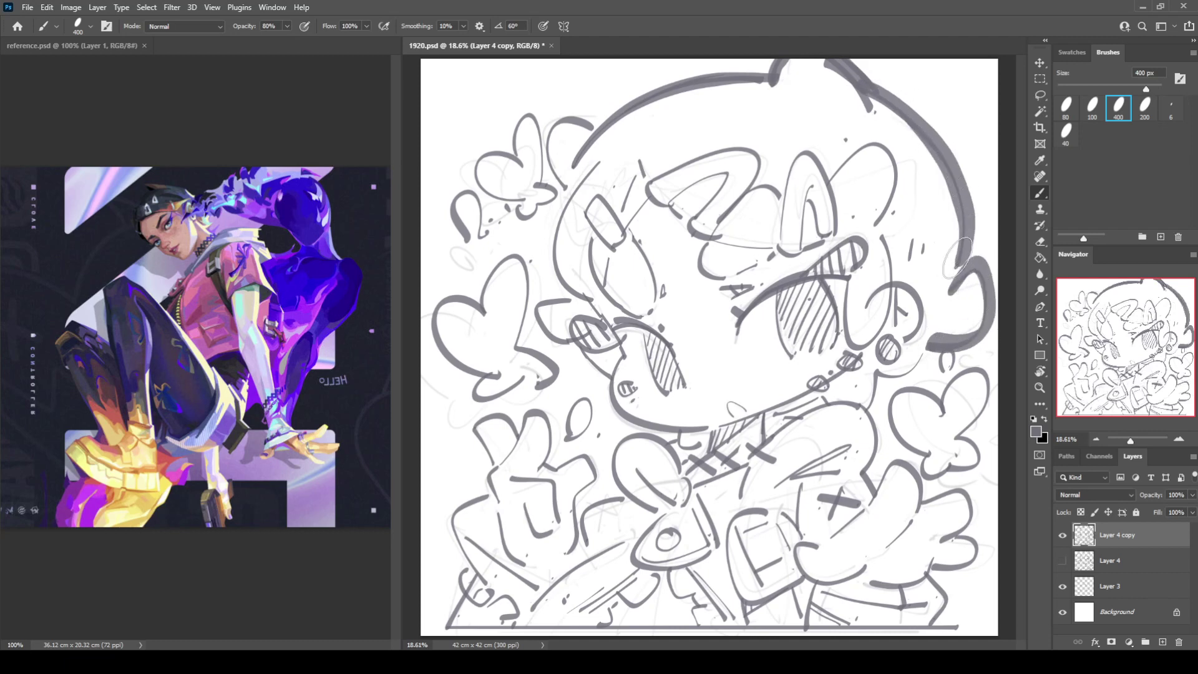
pyautogui.click(941, 237)
pyautogui.moveTo(949, 357)
pyautogui.mouseDown()
pyautogui.moveTo(876, 376)
pyautogui.moveTo(869, 409)
pyautogui.mouseUp()
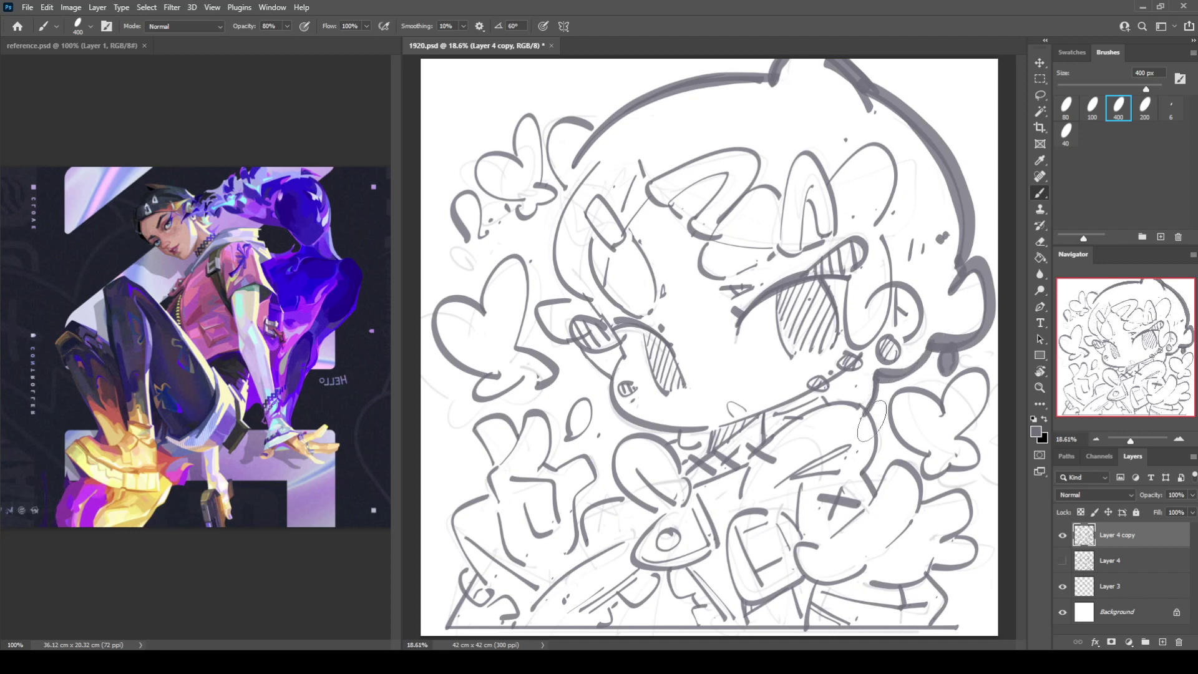
# Thicken the outlines of the right-hand shoulder, open hand and sleeve, plus the baseline along the drawing's bottom edge
pyautogui.press('e')
pyautogui.press('b')
pyautogui.moveTo(787, 430)
pyautogui.mouseDown()
pyautogui.moveTo(842, 404)
pyautogui.moveTo(870, 421)
pyautogui.moveTo(877, 455)
pyautogui.moveTo(864, 478)
pyautogui.moveTo(879, 488)
pyautogui.moveTo(838, 531)
pyautogui.moveTo(872, 506)
pyautogui.moveTo(894, 463)
pyautogui.moveTo(915, 472)
pyautogui.moveTo(920, 507)
pyautogui.moveTo(958, 492)
pyautogui.moveTo(973, 512)
pyautogui.moveTo(958, 530)
pyautogui.moveTo(970, 537)
pyautogui.moveTo(941, 538)
pyautogui.moveTo(963, 526)
pyautogui.moveTo(944, 537)
pyautogui.moveTo(965, 536)
pyautogui.moveTo(977, 553)
pyautogui.moveTo(939, 569)
pyautogui.mouseUp()
pyautogui.moveTo(871, 509)
pyautogui.mouseDown()
pyautogui.moveTo(825, 546)
pyautogui.moveTo(802, 546)
pyautogui.moveTo(793, 565)
pyautogui.moveTo(822, 582)
pyautogui.moveTo(858, 574)
pyautogui.moveTo(896, 587)
pyautogui.moveTo(876, 584)
pyautogui.moveTo(935, 562)
pyautogui.moveTo(921, 581)
pyautogui.moveTo(877, 584)
pyautogui.moveTo(930, 571)
pyautogui.moveTo(901, 589)
pyautogui.moveTo(909, 607)
pyautogui.moveTo(938, 583)
pyautogui.moveTo(951, 601)
pyautogui.moveTo(931, 628)
pyautogui.mouseUp()
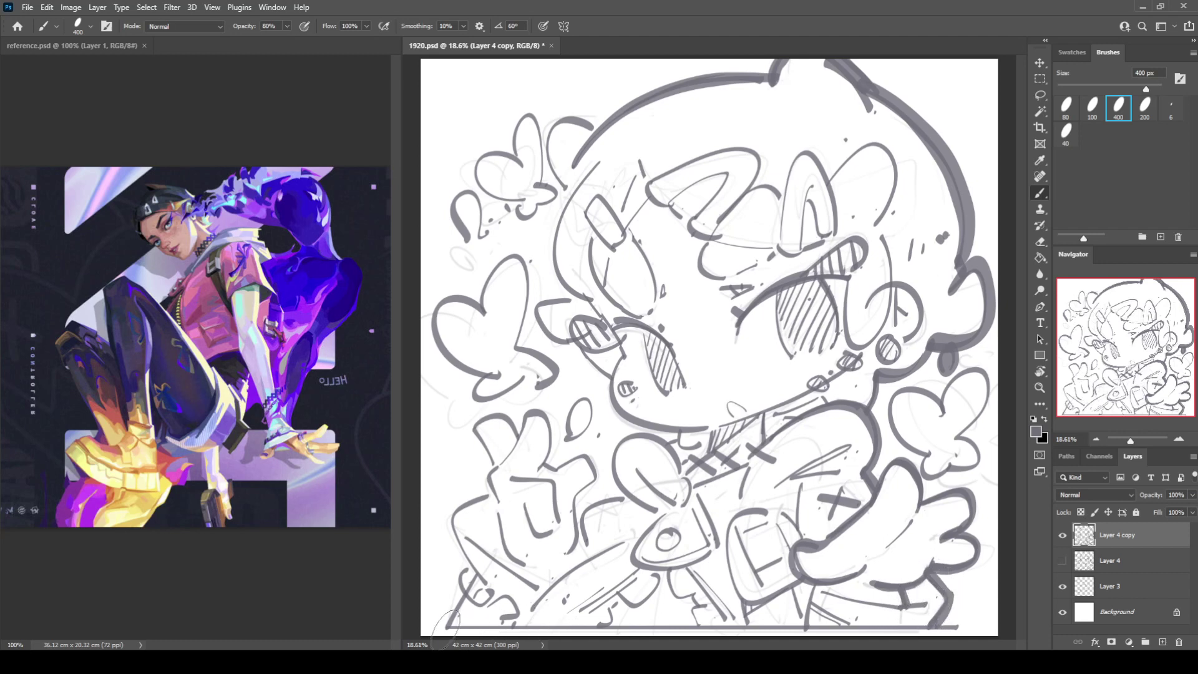
pyautogui.moveTo(442, 626); pyautogui.dragTo(962, 626)
# Thicken the outline of the butterfly beside the right shoulder, clean its stray marks, and dab two small dots above it
pyautogui.moveTo(942, 390)
pyautogui.mouseDown()
pyautogui.moveTo(947, 414)
pyautogui.moveTo(916, 394)
pyautogui.moveTo(892, 408)
pyautogui.moveTo(914, 444)
pyautogui.moveTo(949, 460)
pyautogui.mouseUp()
pyautogui.hotkey('ctrl', 'z')
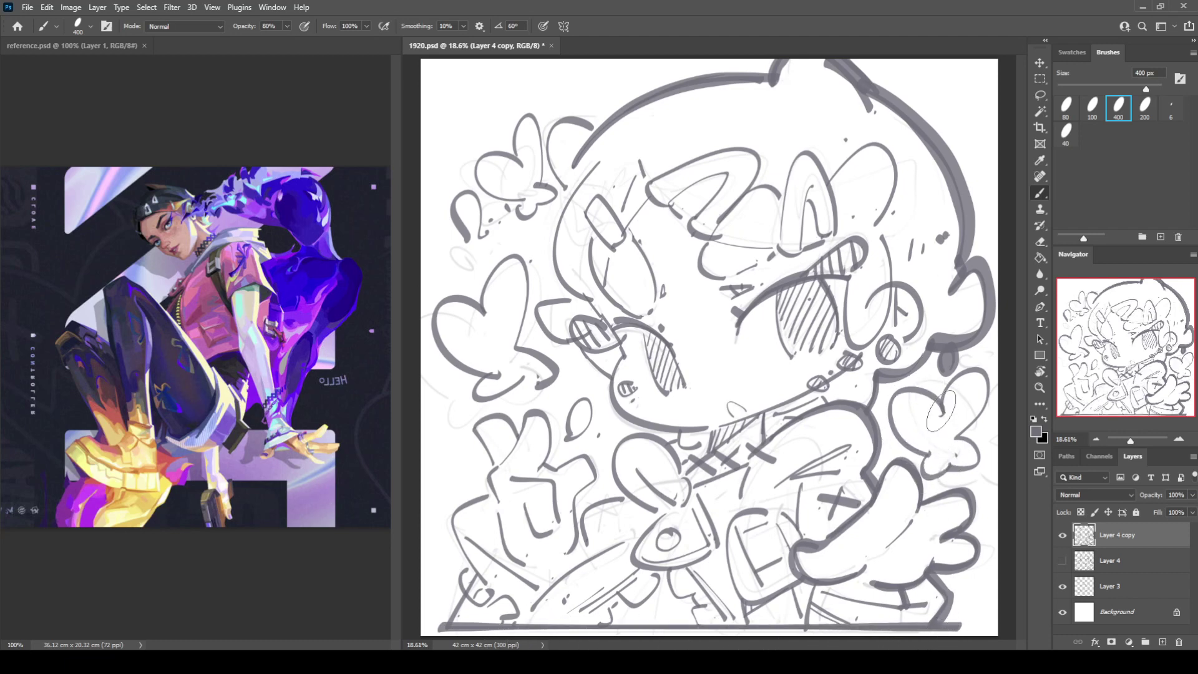
pyautogui.moveTo(942, 412)
pyautogui.mouseDown()
pyautogui.moveTo(910, 394)
pyautogui.moveTo(890, 417)
pyautogui.moveTo(923, 457)
pyautogui.mouseUp()
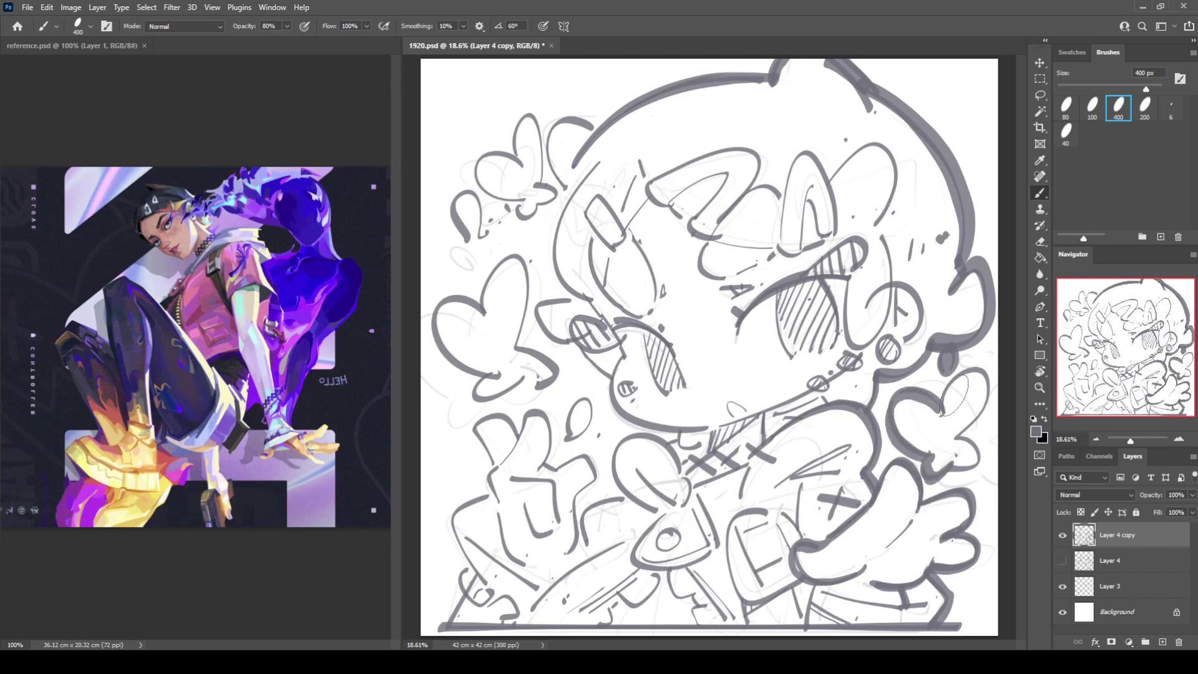
pyautogui.moveTo(941, 408)
pyautogui.mouseDown()
pyautogui.moveTo(973, 375)
pyautogui.moveTo(986, 403)
pyautogui.moveTo(946, 456)
pyautogui.mouseUp()
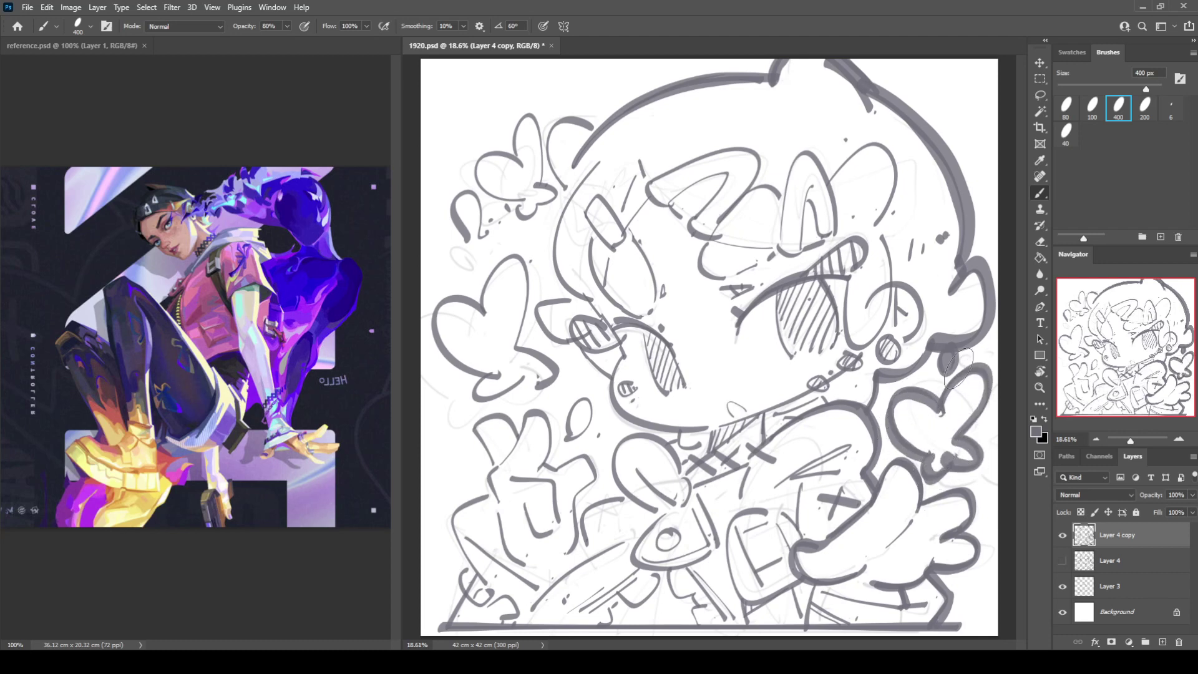
pyautogui.press('e')
pyautogui.moveTo(953, 367)
pyautogui.mouseDown()
pyautogui.moveTo(943, 372)
pyautogui.moveTo(957, 365)
pyautogui.mouseUp()
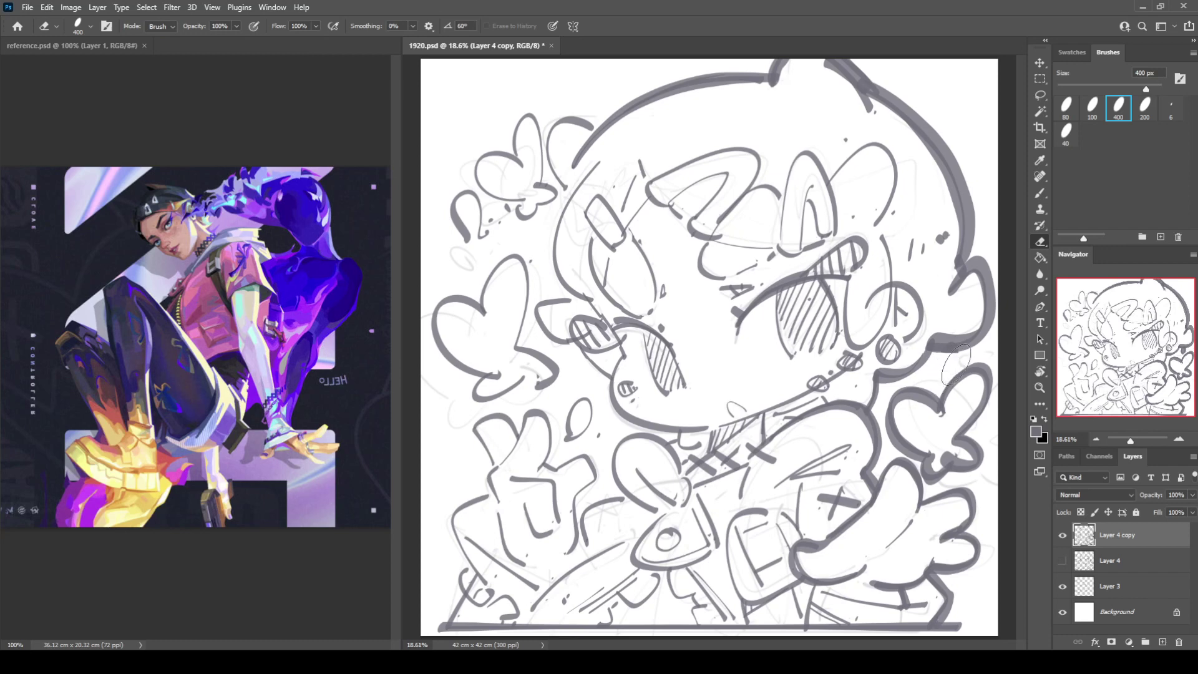
pyautogui.moveTo(953, 431)
pyautogui.mouseDown()
pyautogui.moveTo(939, 454)
pyautogui.moveTo(951, 455)
pyautogui.mouseUp()
pyautogui.press('b')
pyautogui.moveTo(939, 374); pyautogui.dragTo(949, 366)
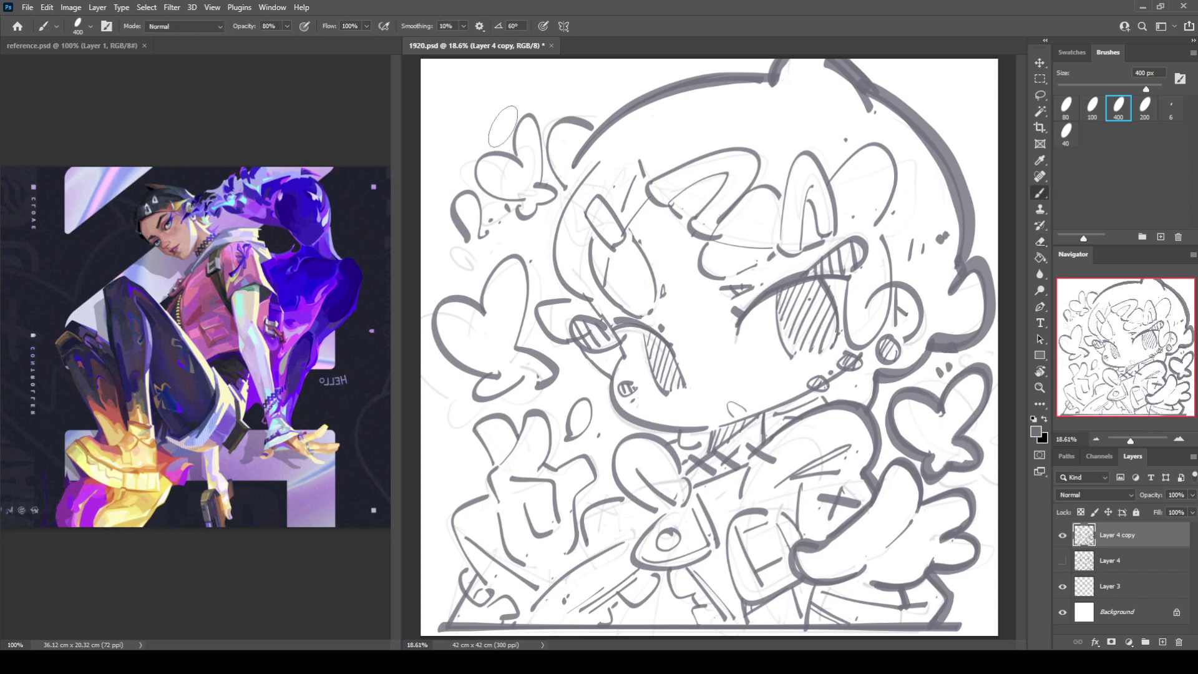
# Thicken the outline of the small hair loop at the upper left of the head, redoing the stroke until it fits
pyautogui.moveTo(598, 134)
pyautogui.mouseDown()
pyautogui.moveTo(555, 124)
pyautogui.moveTo(576, 193)
pyautogui.mouseUp()
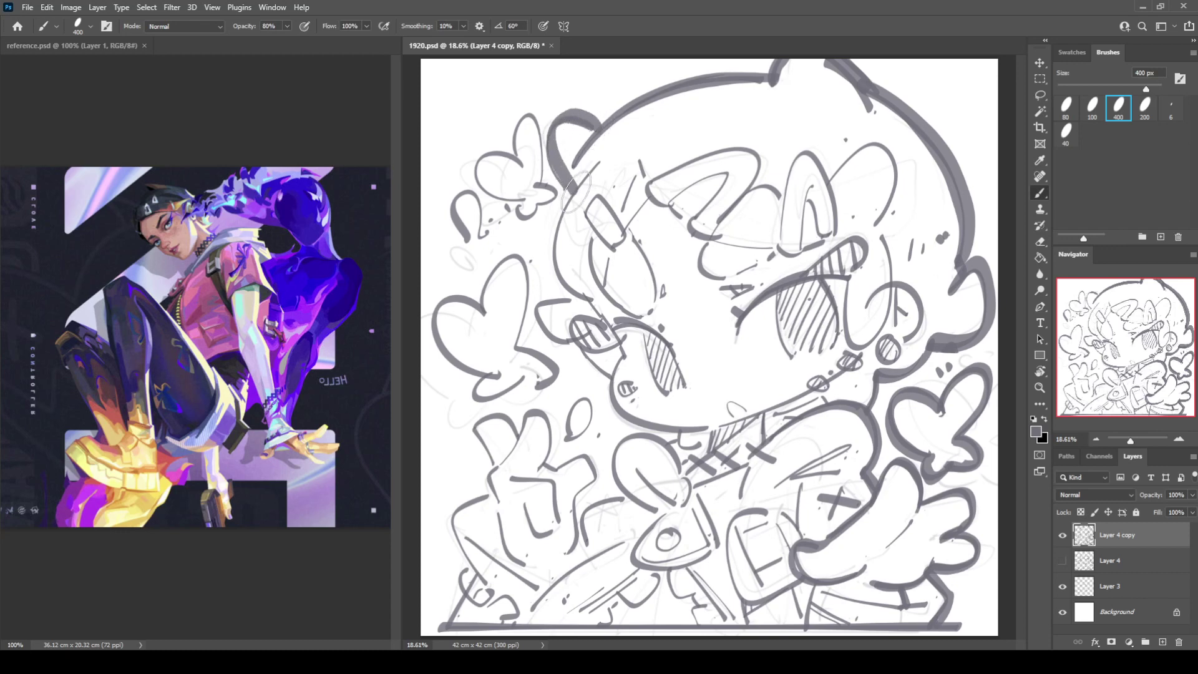
pyautogui.hotkey('ctrl', 'z')
pyautogui.moveTo(595, 126)
pyautogui.mouseDown()
pyautogui.moveTo(559, 120)
pyautogui.moveTo(574, 184)
pyautogui.mouseUp()
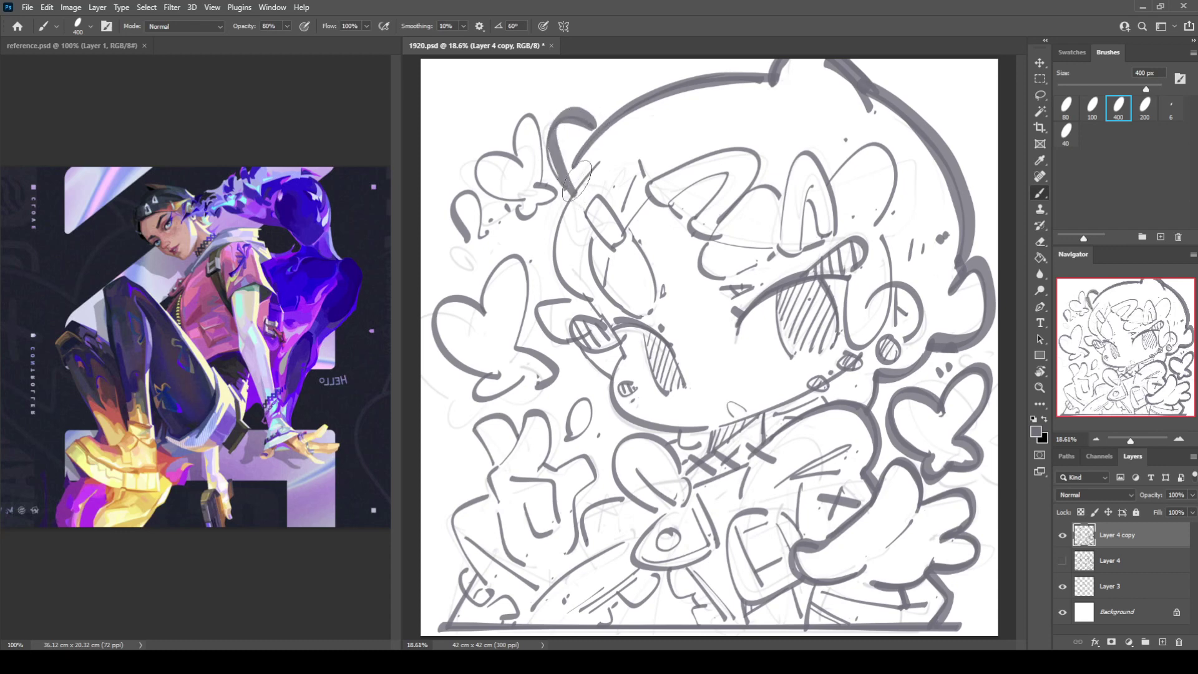
pyautogui.hotkey('ctrl', 'z')
pyautogui.moveTo(604, 131)
pyautogui.mouseDown()
pyautogui.moveTo(573, 117)
pyautogui.moveTo(552, 148)
pyautogui.moveTo(571, 192)
pyautogui.mouseUp()
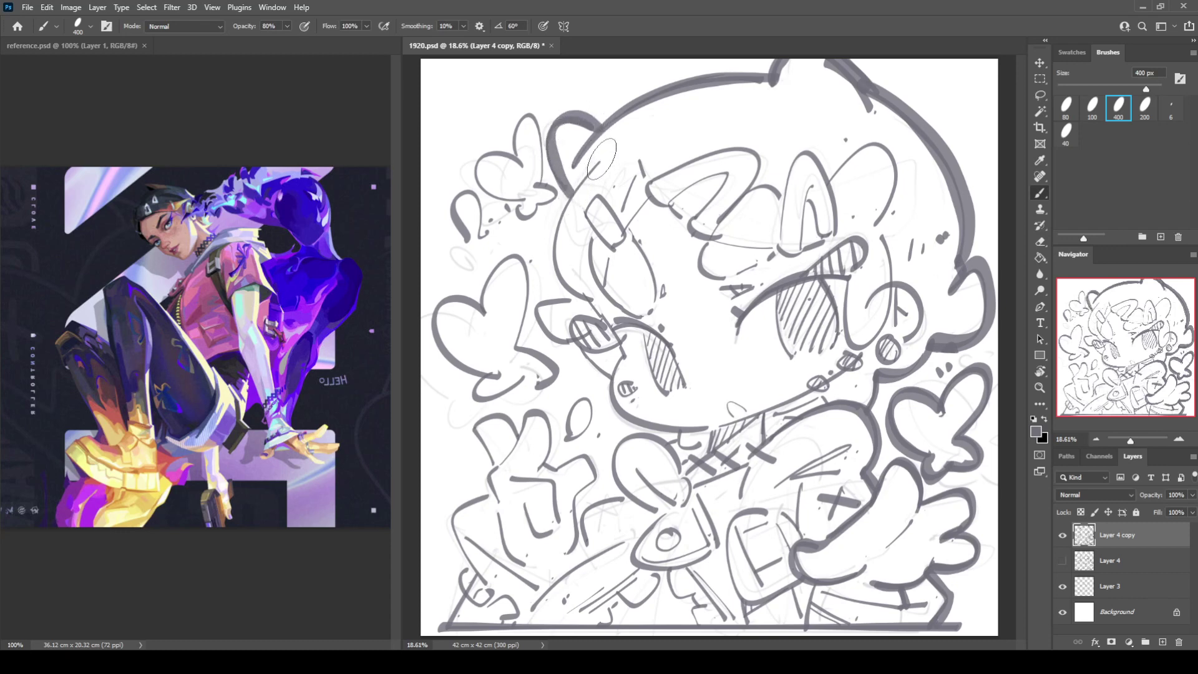
# Thicken the left contour of the hair, the ear beside the face, and the edge leading down to the cheek
pyautogui.moveTo(601, 153)
pyautogui.mouseDown()
pyautogui.moveTo(570, 194)
pyautogui.moveTo(549, 248)
pyautogui.moveTo(567, 297)
pyautogui.mouseUp()
pyautogui.moveTo(570, 189)
pyautogui.mouseDown()
pyautogui.moveTo(548, 223)
pyautogui.moveTo(553, 278)
pyautogui.moveTo(575, 300)
pyautogui.moveTo(542, 306)
pyautogui.moveTo(543, 332)
pyautogui.moveTo(571, 341)
pyautogui.moveTo(579, 362)
pyautogui.moveTo(570, 338)
pyautogui.moveTo(612, 383)
pyautogui.mouseUp()
pyautogui.hotkey('ctrl', 'z')
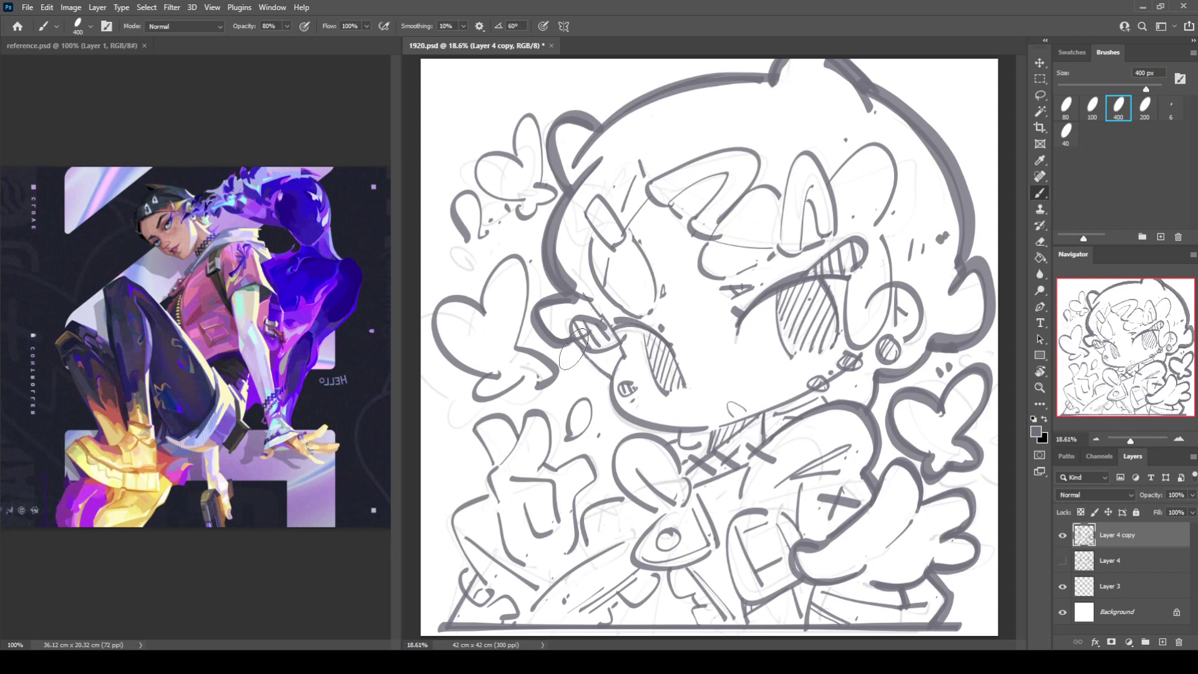
pyautogui.moveTo(572, 345); pyautogui.dragTo(610, 379)
pyautogui.hotkey('ctrl', 'z')
pyautogui.moveTo(572, 340); pyautogui.dragTo(612, 381)
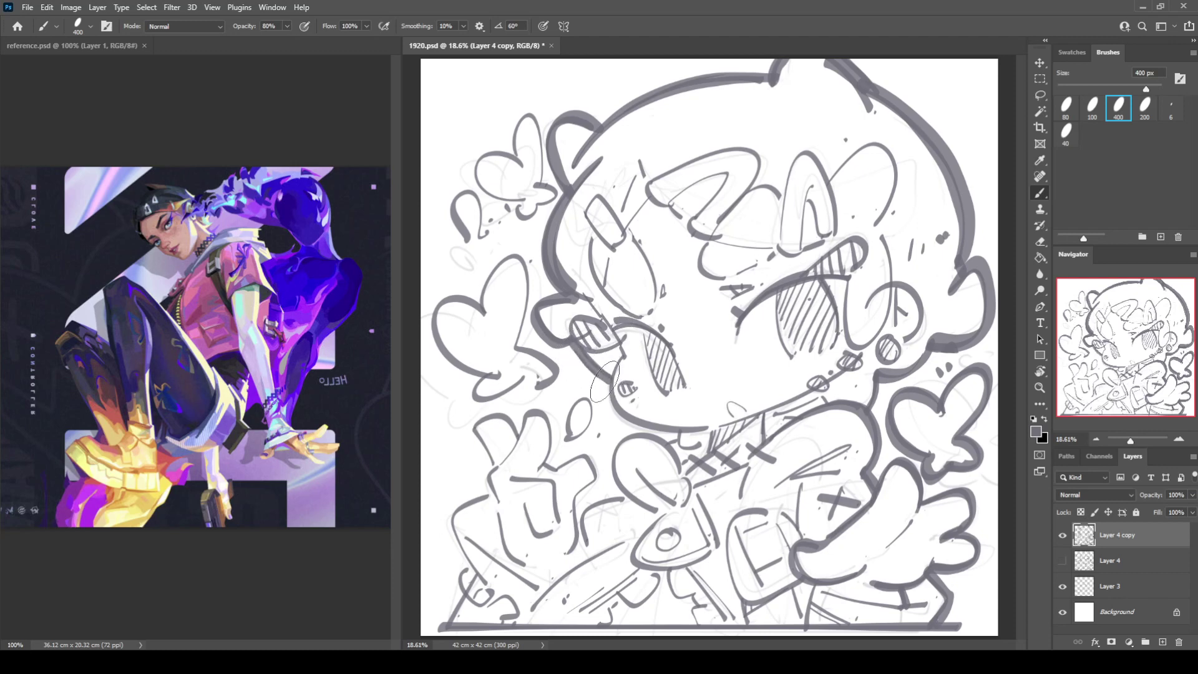
# Thicken the face contour from the left temple around the cheek to the chin
pyautogui.moveTo(589, 302); pyautogui.dragTo(625, 355)
pyautogui.hotkey('ctrl', 'z')
pyautogui.moveTo(589, 303)
pyautogui.mouseDown()
pyautogui.moveTo(623, 355)
pyautogui.moveTo(607, 404)
pyautogui.moveTo(634, 422)
pyautogui.moveTo(708, 428)
pyautogui.mouseUp()
pyautogui.hotkey('ctrl', 'z')
pyautogui.moveTo(624, 345)
pyautogui.mouseDown()
pyautogui.moveTo(608, 375)
pyautogui.moveTo(618, 415)
pyautogui.moveTo(710, 431)
pyautogui.moveTo(709, 444)
pyautogui.moveTo(789, 403)
pyautogui.mouseUp()
pyautogui.hotkey('ctrl', 'z')
# Thicken the jawline from the chin up toward the earring, redoing the stroke until it follows the sketch
pyautogui.moveTo(700, 428); pyautogui.dragTo(822, 393)
pyautogui.hotkey('ctrl', 'z')
pyautogui.moveTo(697, 429); pyautogui.dragTo(819, 393)
pyautogui.hotkey('ctrl', 'z')
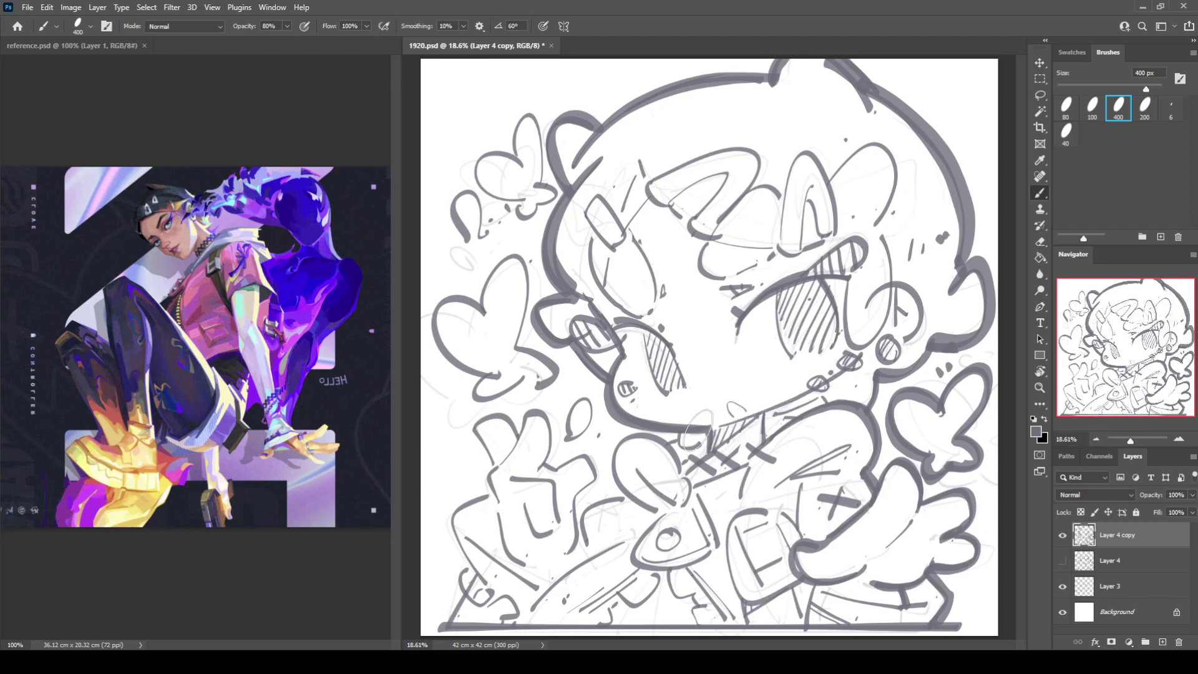
pyautogui.moveTo(696, 429)
pyautogui.mouseDown()
pyautogui.moveTo(813, 385)
pyautogui.moveTo(687, 426)
pyautogui.moveTo(739, 423)
pyautogui.moveTo(828, 393)
pyautogui.mouseUp()
pyautogui.hotkey('ctrl', 'z')
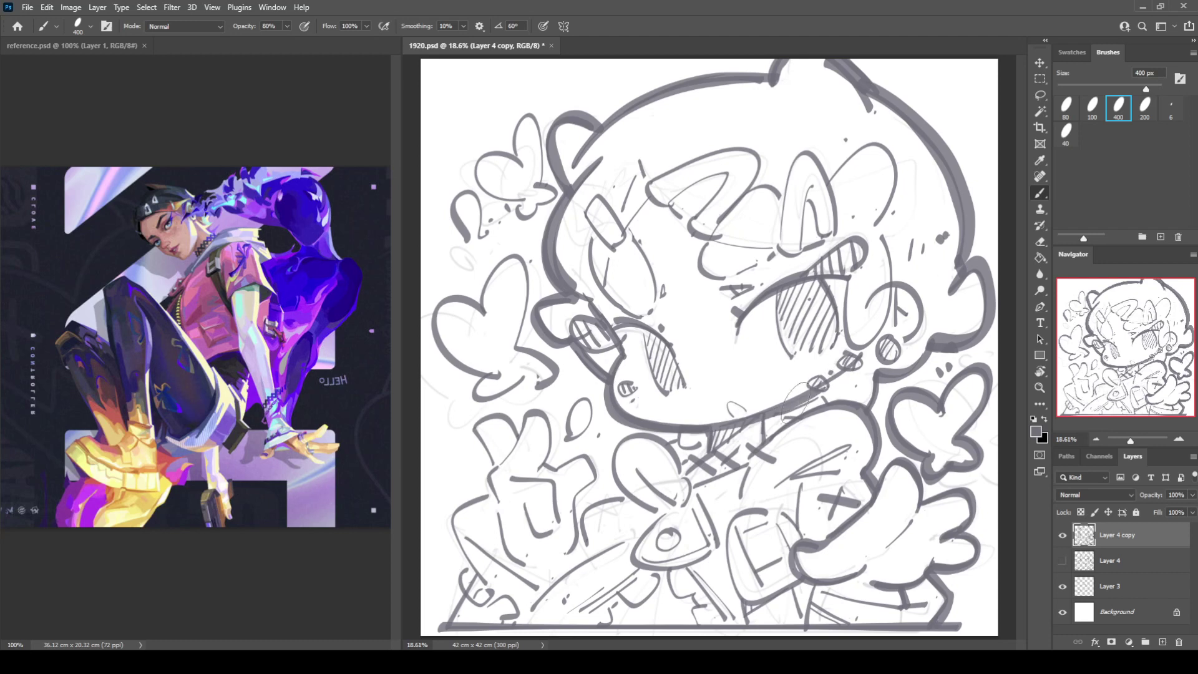
pyautogui.hotkey('ctrl', 'z')
pyautogui.moveTo(695, 429)
pyautogui.mouseDown()
pyautogui.moveTo(819, 383)
pyautogui.moveTo(703, 426)
pyautogui.moveTo(779, 407)
pyautogui.moveTo(834, 380)
pyautogui.mouseUp()
pyautogui.hotkey('ctrl', 'z')
pyautogui.hotkey('ctrl', 'z')
pyautogui.moveTo(685, 440); pyautogui.dragTo(822, 383)
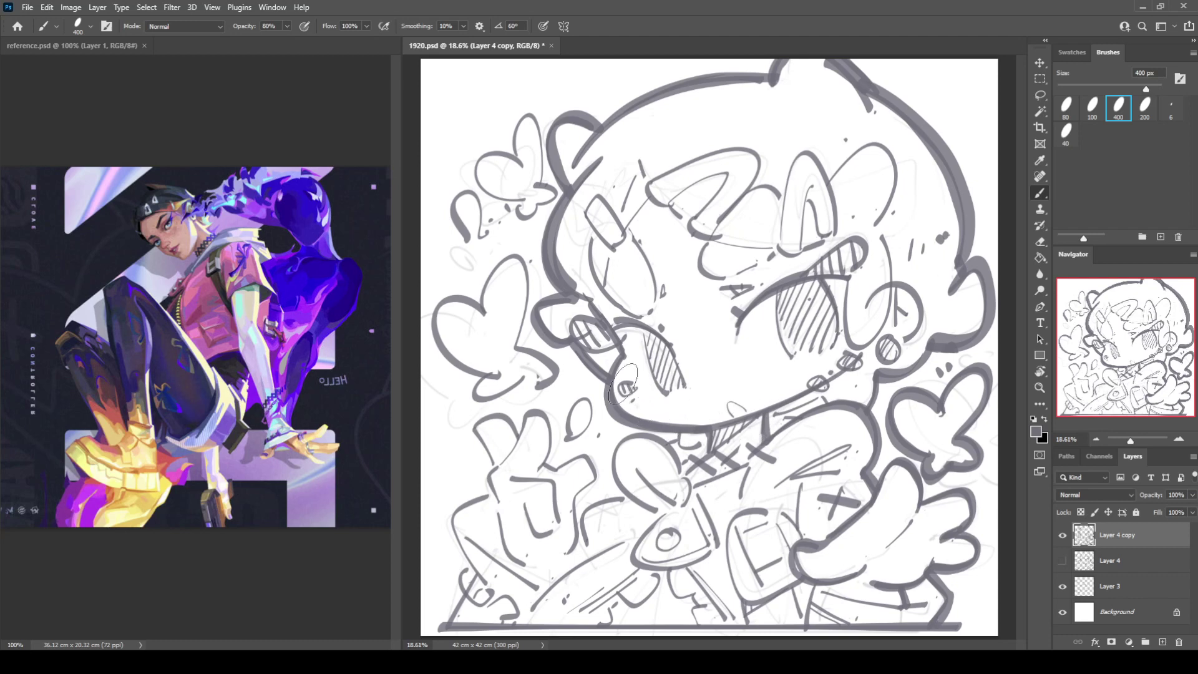
# Thicken the neckline marks under the chin, the collar's leaf-shaped loop, and the adjoining shoulder contour
pyautogui.press('e')
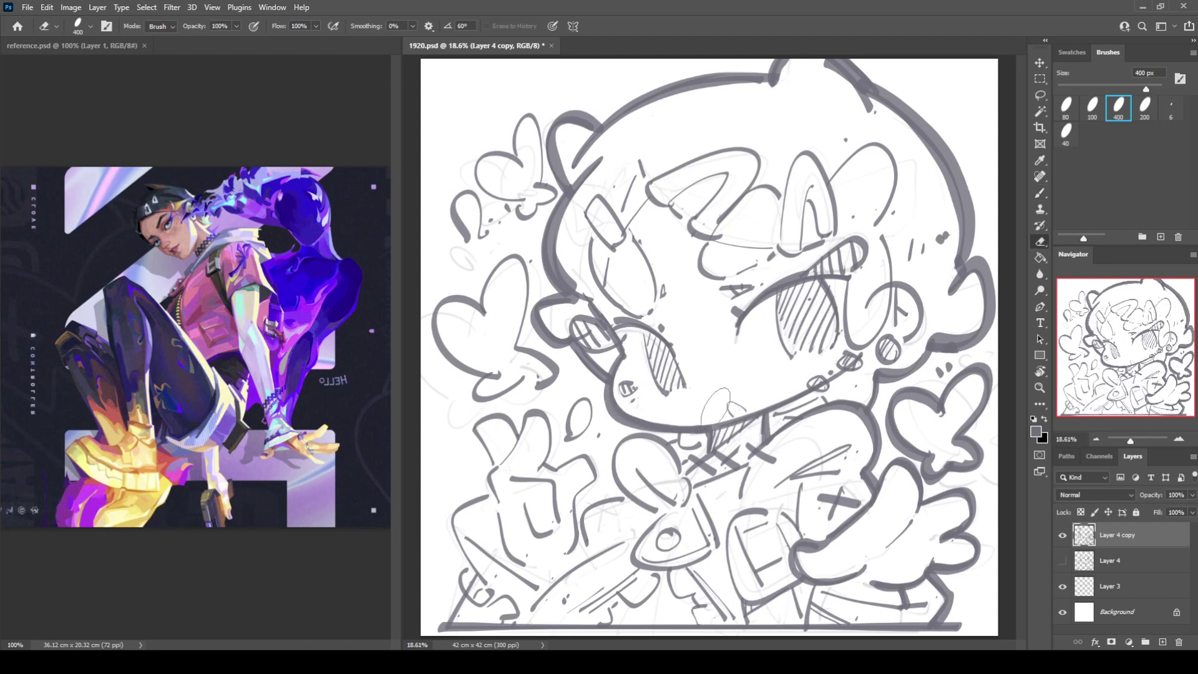
pyautogui.press('b')
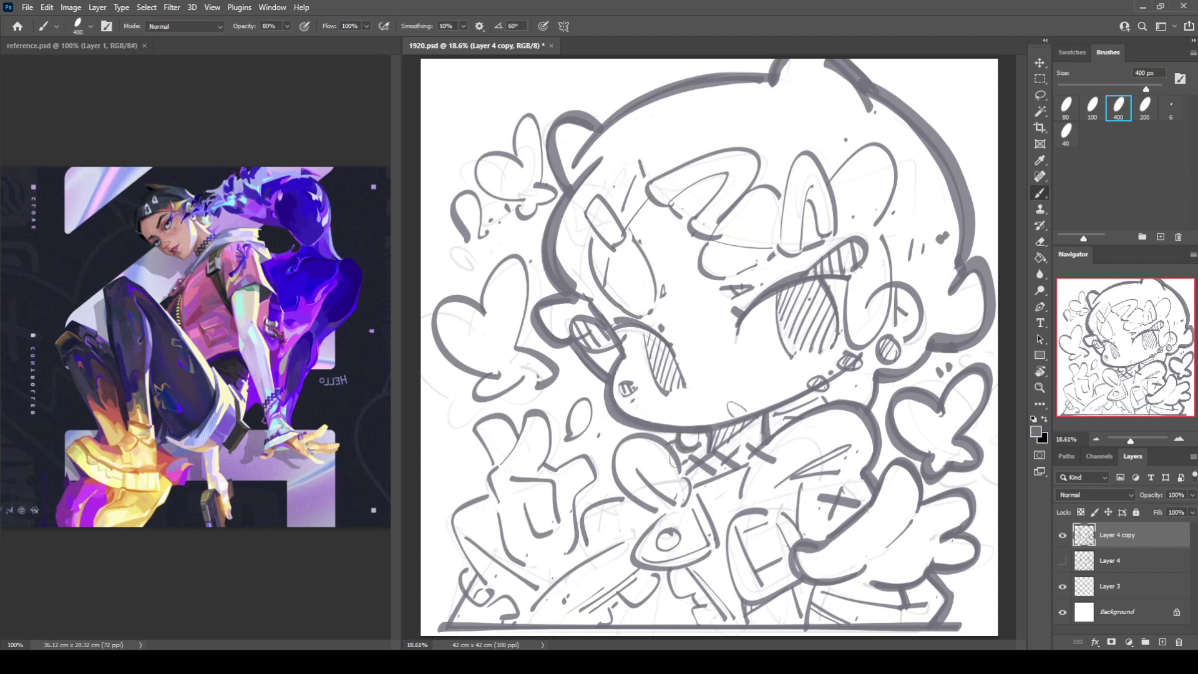
pyautogui.moveTo(672, 450)
pyautogui.mouseDown()
pyautogui.moveTo(624, 442)
pyautogui.moveTo(616, 479)
pyautogui.moveTo(637, 503)
pyautogui.moveTo(590, 507)
pyautogui.moveTo(589, 555)
pyautogui.mouseUp()
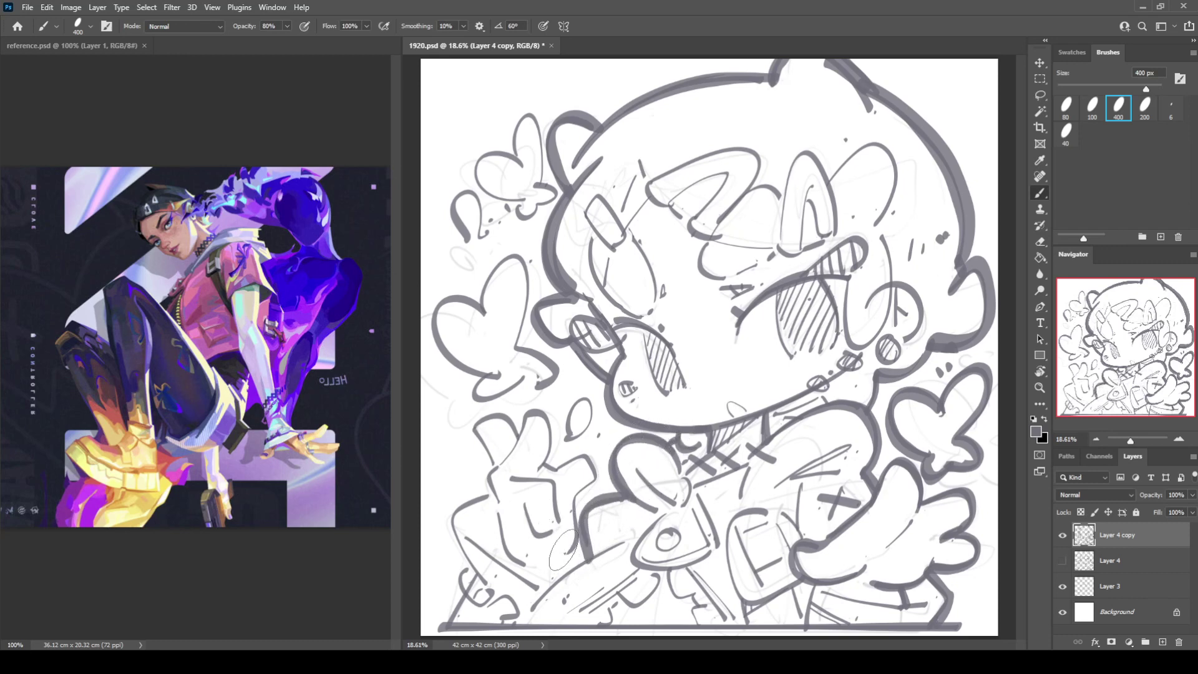
pyautogui.moveTo(514, 553); pyautogui.dragTo(504, 568)
# Thicken the outlines of the large butterfly left of the face and the two smaller ones above it
pyautogui.moveTo(482, 307)
pyautogui.mouseDown()
pyautogui.moveTo(435, 328)
pyautogui.moveTo(490, 380)
pyautogui.moveTo(481, 370)
pyautogui.moveTo(473, 396)
pyautogui.moveTo(509, 386)
pyautogui.moveTo(487, 374)
pyautogui.moveTo(475, 396)
pyautogui.moveTo(527, 381)
pyautogui.mouseUp()
pyautogui.hotkey('ctrl', 'z')
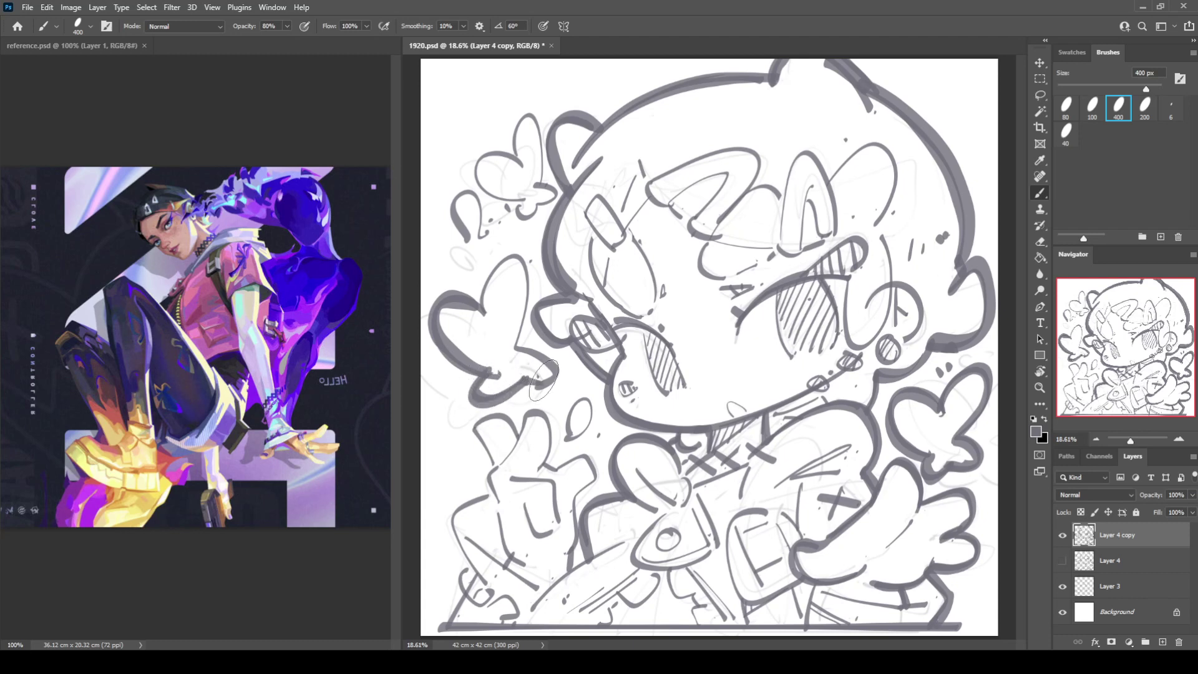
pyautogui.moveTo(498, 249); pyautogui.dragTo(521, 343)
pyautogui.press('e')
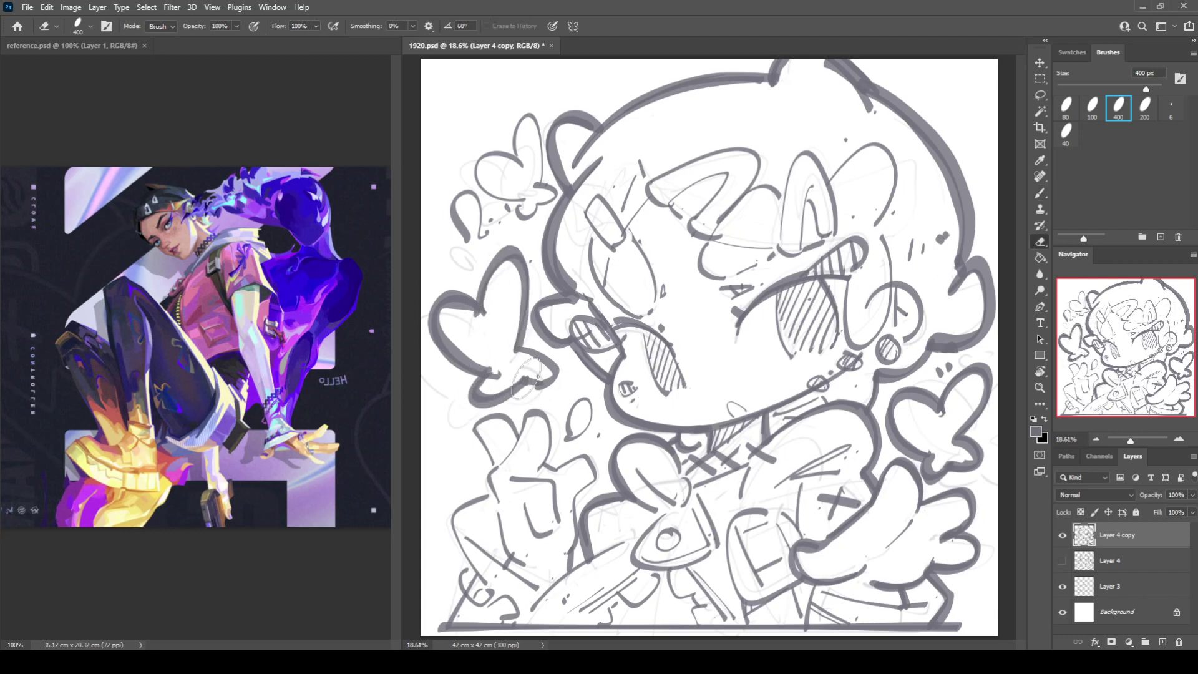
pyautogui.press('b')
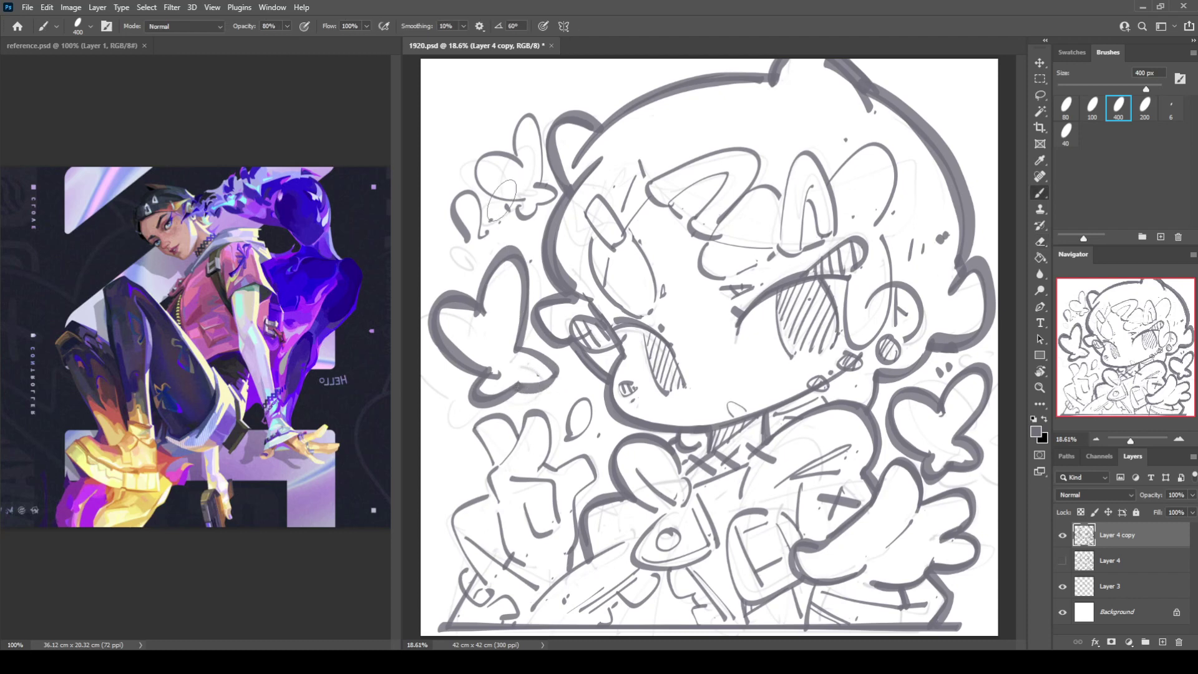
pyautogui.moveTo(502, 198)
pyautogui.mouseDown()
pyautogui.moveTo(521, 111)
pyautogui.moveTo(536, 181)
pyautogui.moveTo(553, 190)
pyautogui.moveTo(517, 212)
pyautogui.moveTo(520, 203)
pyautogui.moveTo(484, 212)
pyautogui.moveTo(476, 237)
pyautogui.moveTo(481, 219)
pyautogui.moveTo(454, 275)
pyautogui.mouseUp()
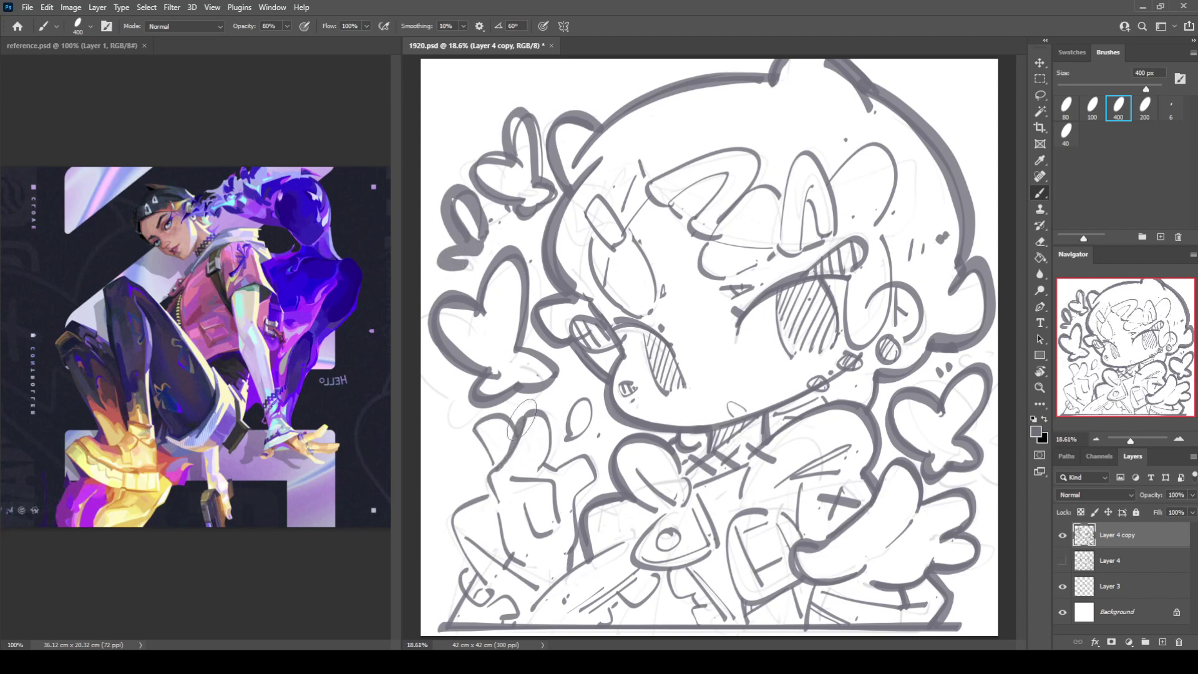
# Thicken the outlines of the raised hand and its sleeve at the lower left, plus the small petal shapes beside it
pyautogui.moveTo(523, 419)
pyautogui.mouseDown()
pyautogui.moveTo(553, 431)
pyautogui.moveTo(542, 467)
pyautogui.moveTo(586, 454)
pyautogui.moveTo(595, 476)
pyautogui.moveTo(578, 495)
pyautogui.moveTo(571, 551)
pyautogui.moveTo(573, 498)
pyautogui.moveTo(576, 572)
pyautogui.moveTo(567, 494)
pyautogui.moveTo(574, 587)
pyautogui.moveTo(525, 618)
pyautogui.moveTo(616, 547)
pyautogui.mouseUp()
pyautogui.press('e')
pyautogui.press('b')
pyautogui.moveTo(476, 429)
pyautogui.mouseDown()
pyautogui.moveTo(495, 457)
pyautogui.moveTo(474, 426)
pyautogui.moveTo(504, 417)
pyautogui.moveTo(510, 443)
pyautogui.moveTo(491, 479)
pyautogui.moveTo(508, 549)
pyautogui.mouseUp()
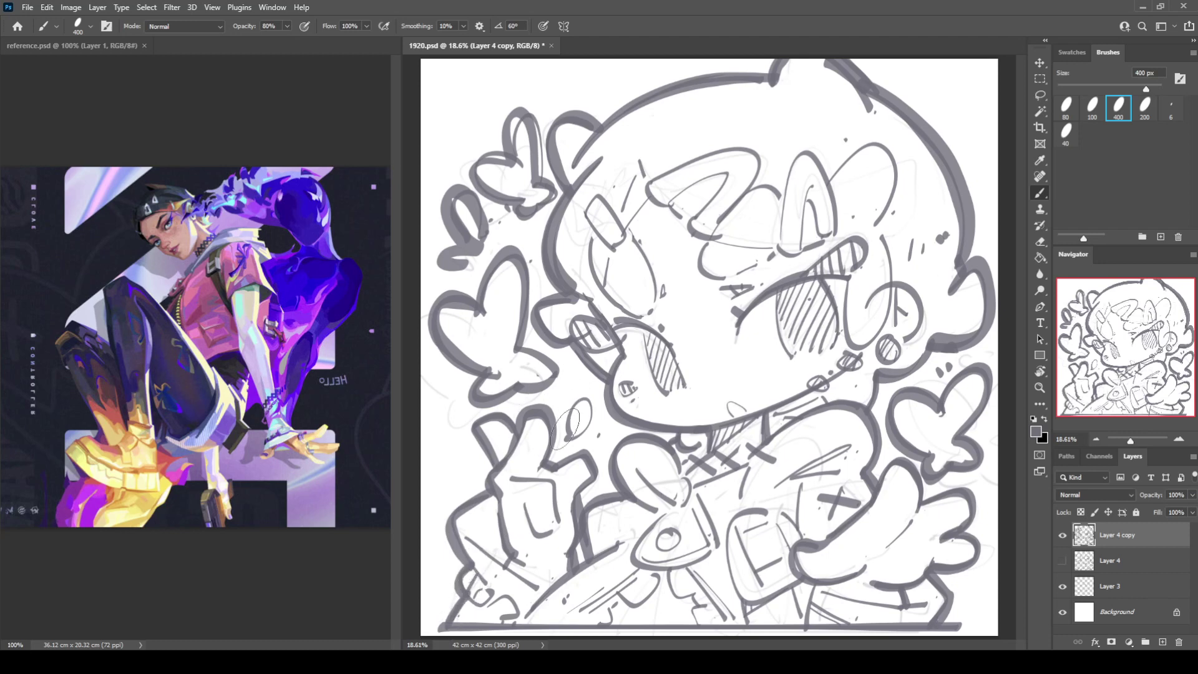
pyautogui.press('e')
pyautogui.press('b')
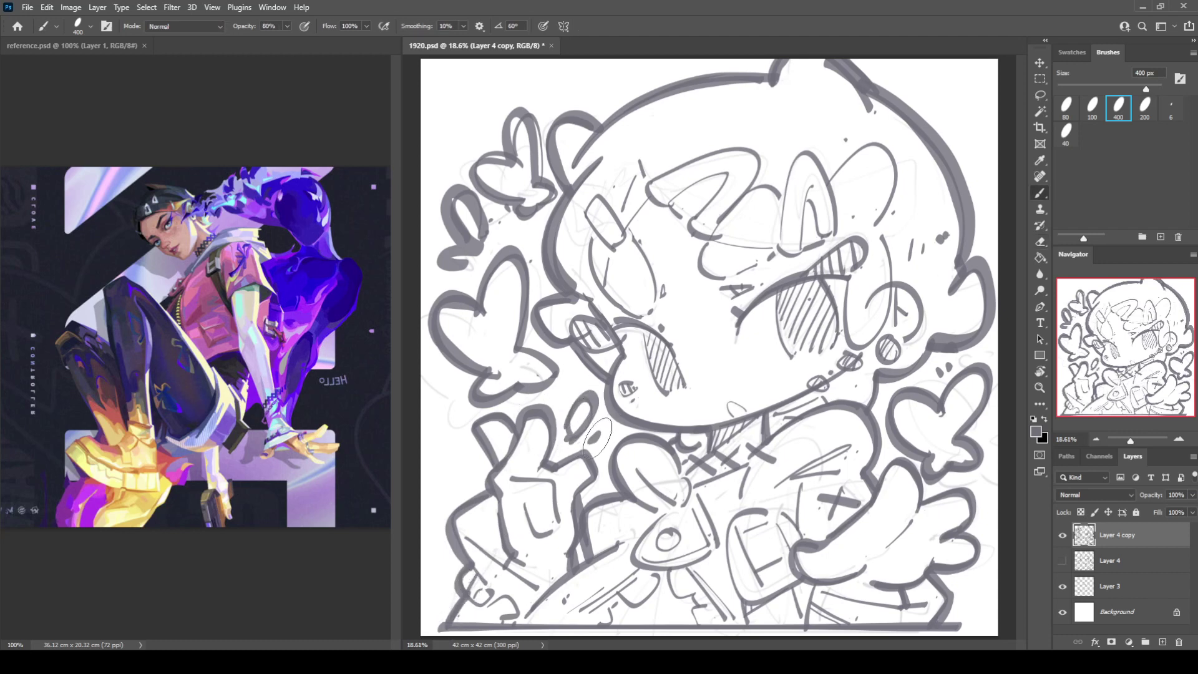
# Thicken the hairline beside the left temple and the lower edge of the fringe across the forehead
pyautogui.moveTo(649, 199); pyautogui.dragTo(600, 299)
pyautogui.moveTo(711, 233)
pyautogui.mouseDown()
pyautogui.moveTo(730, 252)
pyautogui.moveTo(718, 246)
pyautogui.moveTo(790, 244)
pyautogui.mouseUp()
pyautogui.moveTo(743, 305); pyautogui.dragTo(735, 314)
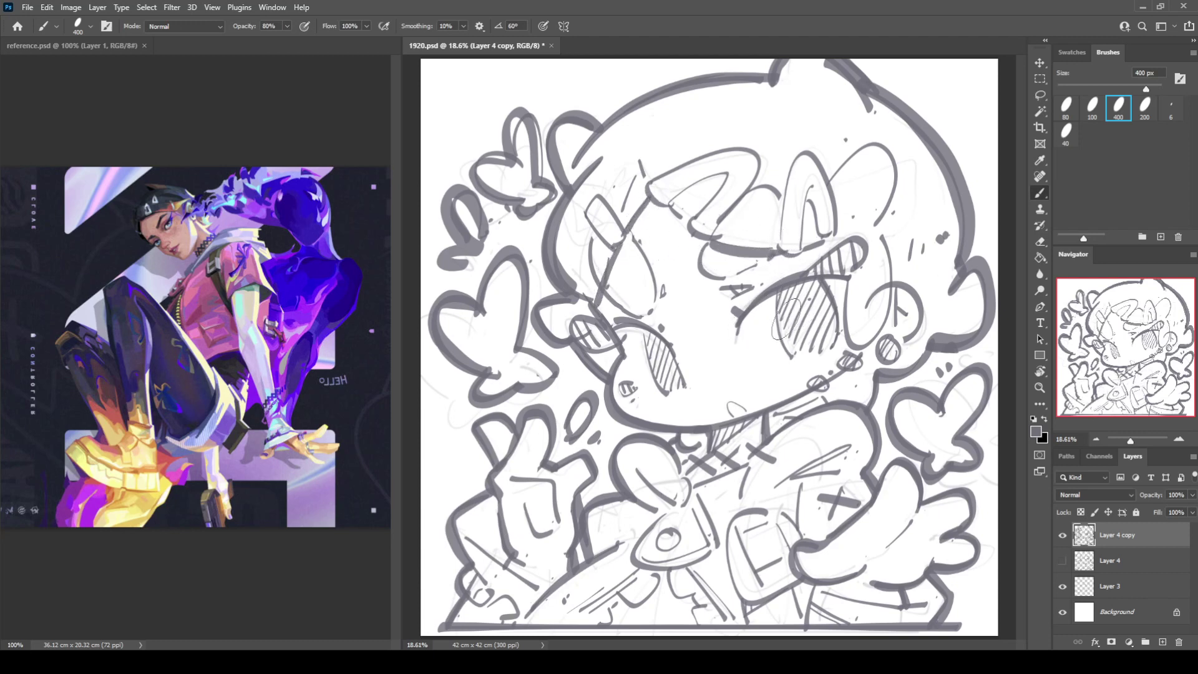
# Shade both irises solid grey, thicken the eyelash wing and ear details, and check the drawing mirrored
pyautogui.moveTo(648, 336)
pyautogui.mouseDown()
pyautogui.moveTo(666, 384)
pyautogui.moveTo(652, 371)
pyautogui.moveTo(665, 349)
pyautogui.moveTo(677, 387)
pyautogui.moveTo(674, 356)
pyautogui.moveTo(672, 369)
pyautogui.mouseUp()
pyautogui.hotkey('ctrl', 'z')
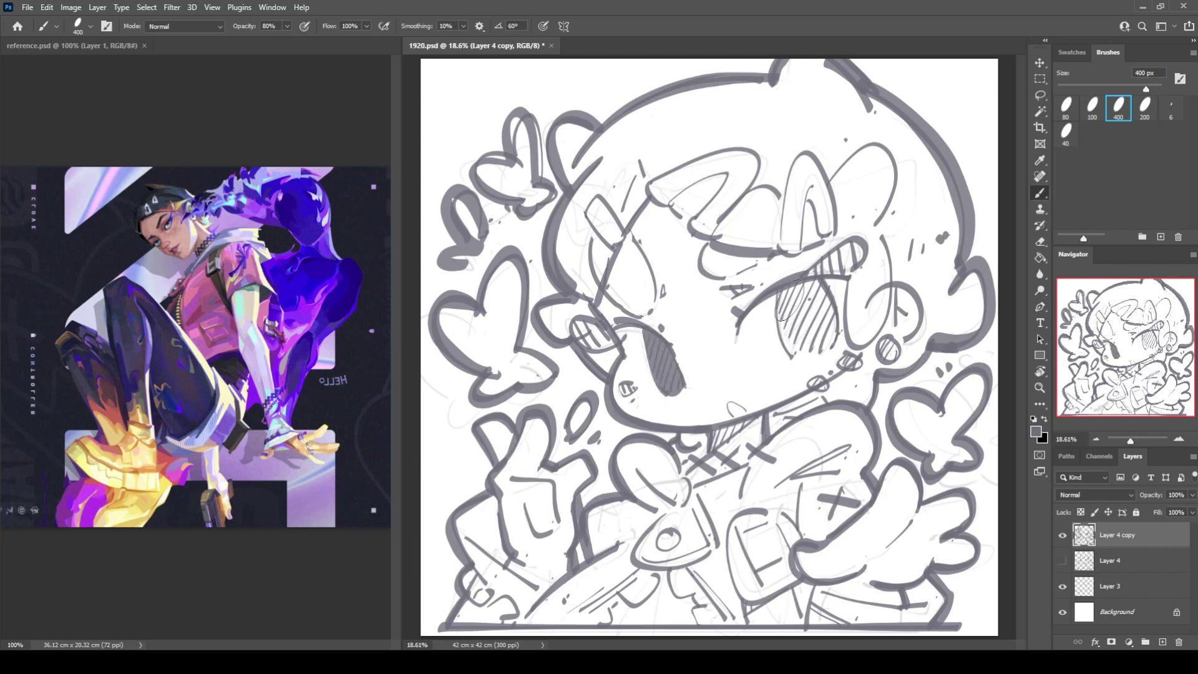
pyautogui.moveTo(785, 302)
pyautogui.mouseDown()
pyautogui.moveTo(794, 333)
pyautogui.moveTo(787, 301)
pyautogui.moveTo(779, 315)
pyautogui.moveTo(785, 278)
pyautogui.moveTo(783, 355)
pyautogui.moveTo(801, 318)
pyautogui.moveTo(812, 309)
pyautogui.moveTo(824, 321)
pyautogui.moveTo(825, 293)
pyautogui.moveTo(818, 339)
pyautogui.moveTo(806, 355)
pyautogui.moveTo(787, 353)
pyautogui.moveTo(820, 350)
pyautogui.moveTo(774, 293)
pyautogui.moveTo(766, 322)
pyautogui.moveTo(791, 370)
pyautogui.moveTo(814, 377)
pyautogui.mouseUp()
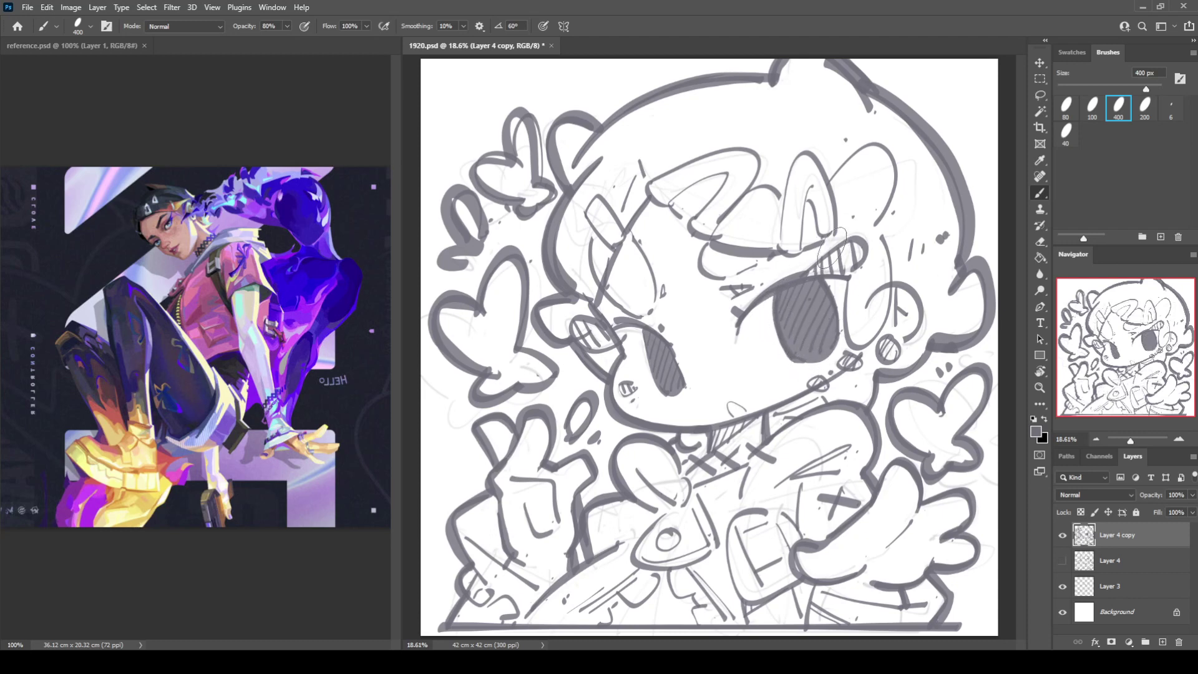
pyautogui.moveTo(817, 265)
pyautogui.mouseDown()
pyautogui.moveTo(860, 248)
pyautogui.moveTo(850, 277)
pyautogui.mouseUp()
pyautogui.moveTo(601, 322)
pyautogui.mouseDown()
pyautogui.moveTo(614, 346)
pyautogui.moveTo(634, 337)
pyautogui.mouseUp()
pyautogui.hotkey('ctrl', 'shift', 'h')
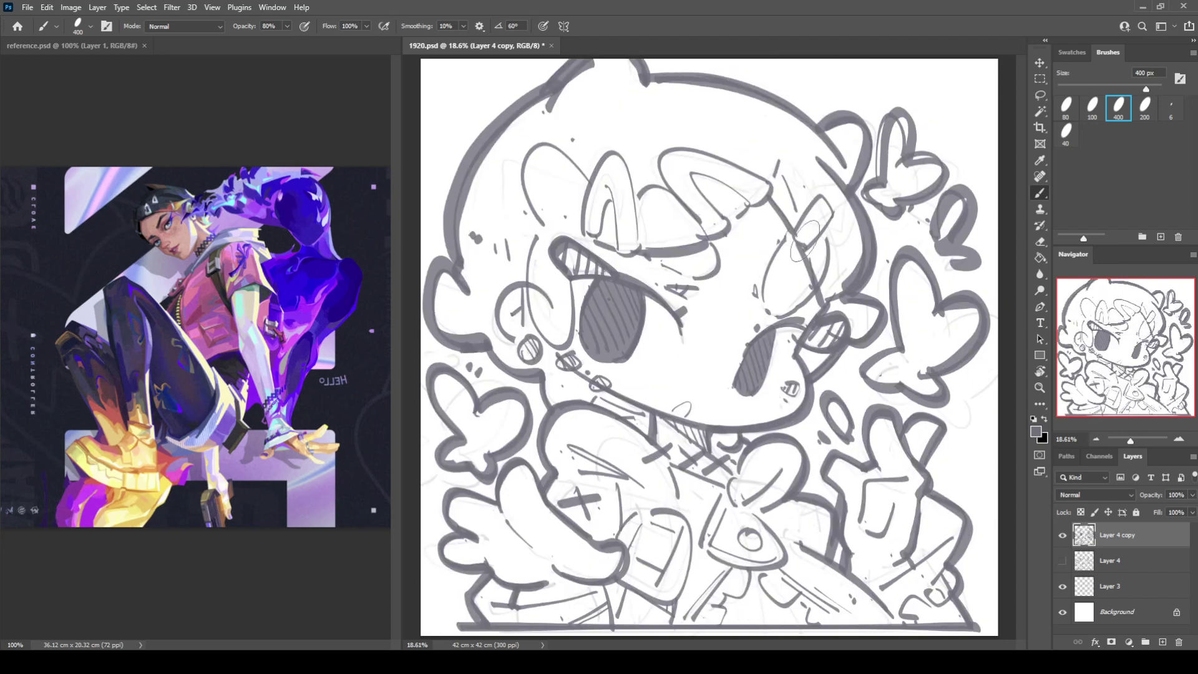
pyautogui.hotkey('ctrl', 'shift', 'h')
# Shade the neck beneath the chin and dab two small dots onto the upper hair
pyautogui.moveTo(745, 415)
pyautogui.mouseDown()
pyautogui.moveTo(713, 434)
pyautogui.moveTo(749, 431)
pyautogui.mouseUp()
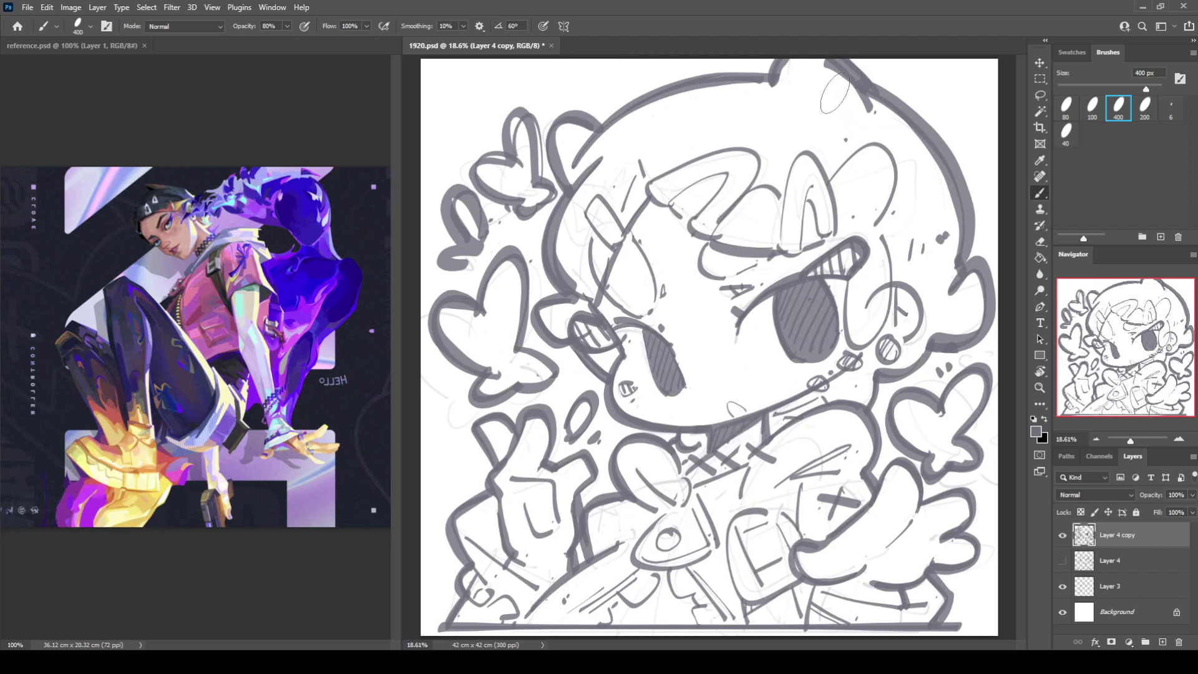
pyautogui.click(807, 112)
pyautogui.click(819, 112)
# Save the drawing and thicken the lower outline of the triangular brooch on the chest
pyautogui.hotkey('ctrl', 's')
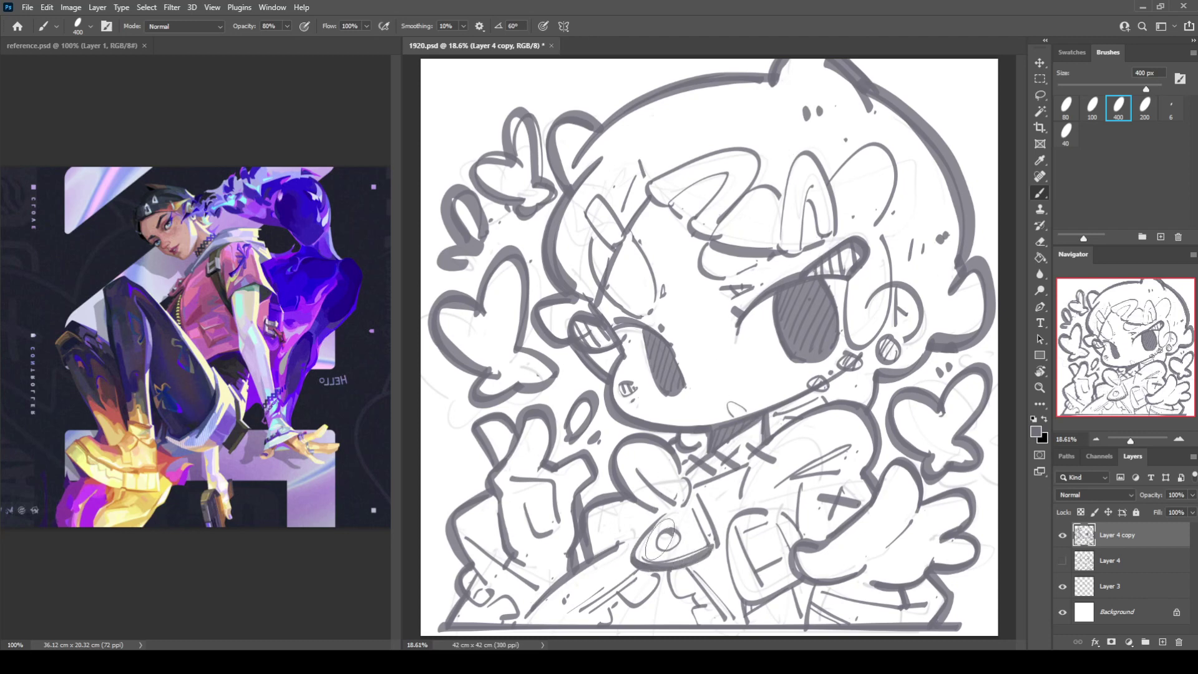
pyautogui.moveTo(637, 566); pyautogui.dragTo(720, 546)
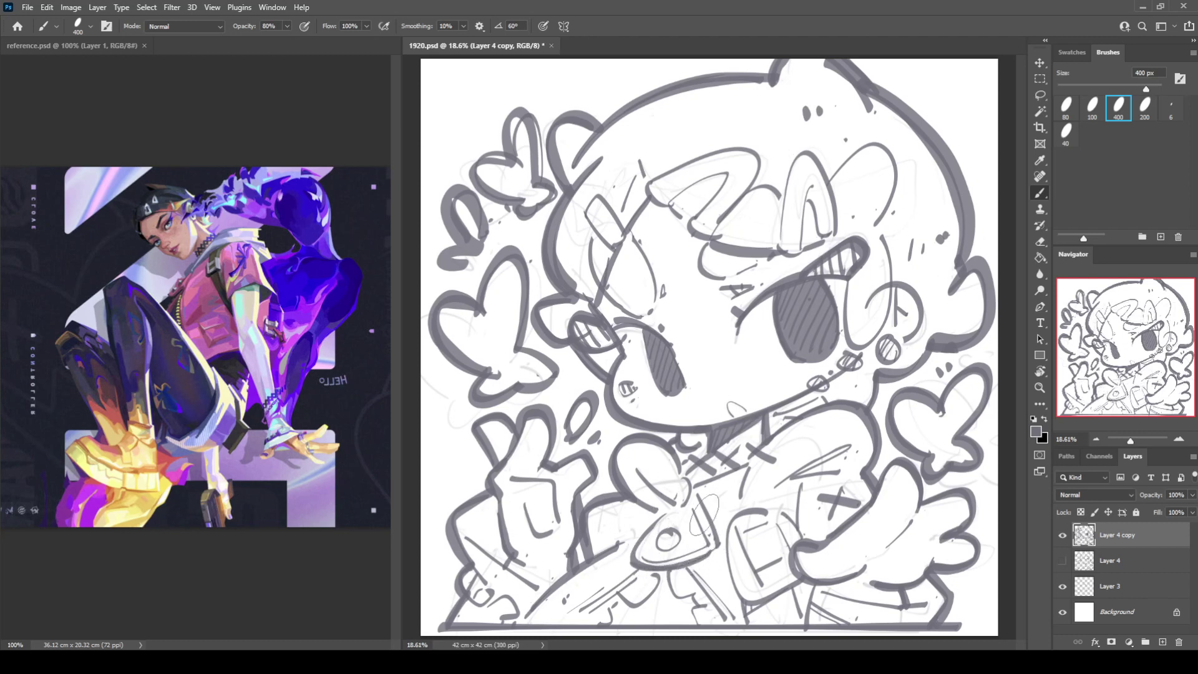
# Thicken the jacket's lapel lines beside the triangular brooch and the pocket outlines on the chest
pyautogui.moveTo(694, 486)
pyautogui.mouseDown()
pyautogui.moveTo(720, 548)
pyautogui.moveTo(706, 576)
pyautogui.moveTo(668, 573)
pyautogui.moveTo(694, 623)
pyautogui.moveTo(649, 627)
pyautogui.moveTo(661, 584)
pyautogui.moveTo(626, 605)
pyautogui.moveTo(623, 595)
pyautogui.moveTo(652, 594)
pyautogui.moveTo(621, 614)
pyautogui.moveTo(650, 610)
pyautogui.mouseUp()
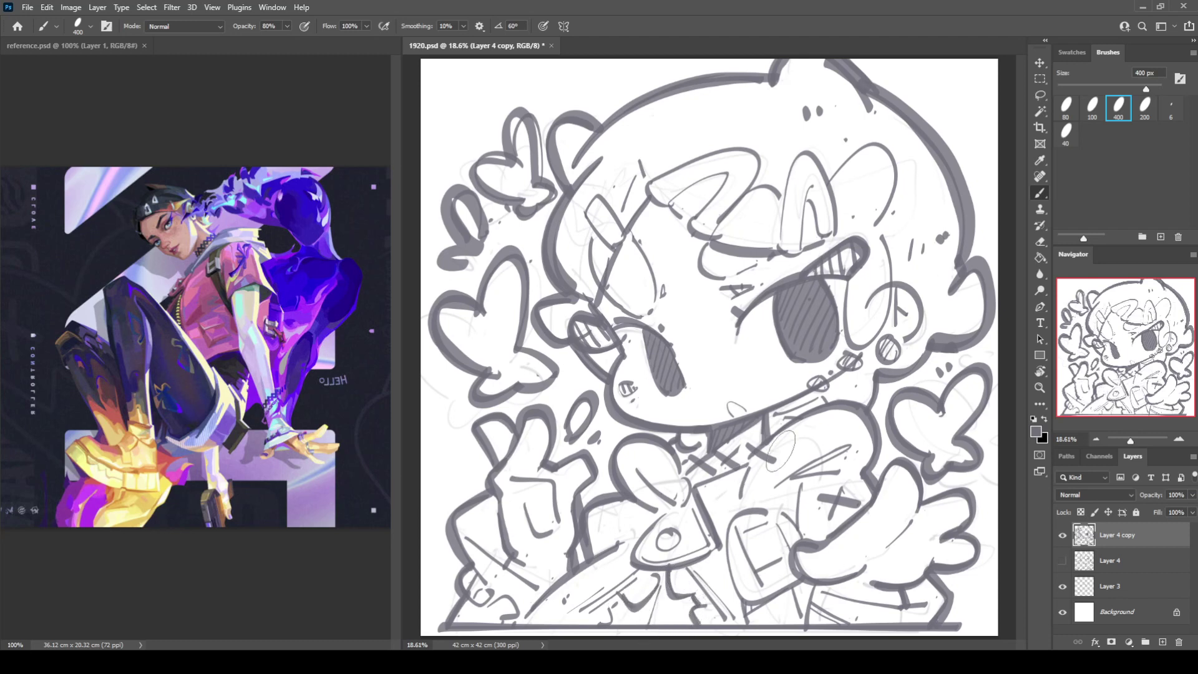
pyautogui.press('e')
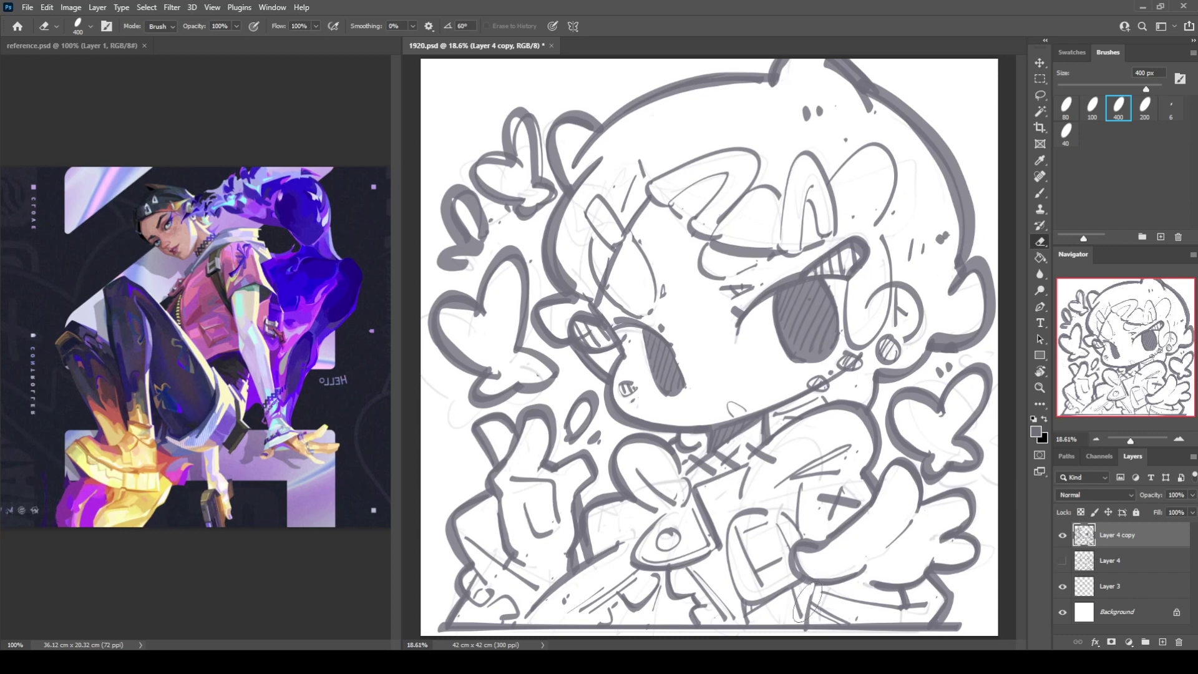
pyautogui.press('b')
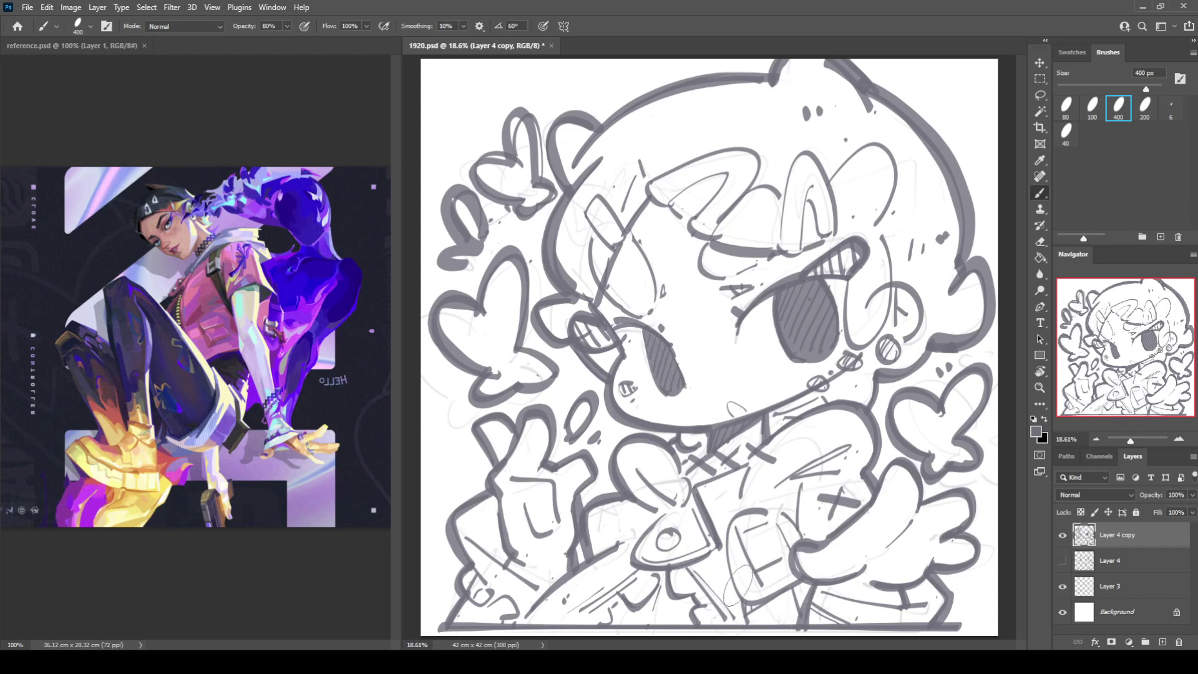
# Duplicate the line layer and hide the original together with the older sketch layers beneath it
pyautogui.hotkey('ctrl', 'j')
pyautogui.moveTo(1063, 562); pyautogui.dragTo(1064, 614)
pyautogui.click(1119, 563)
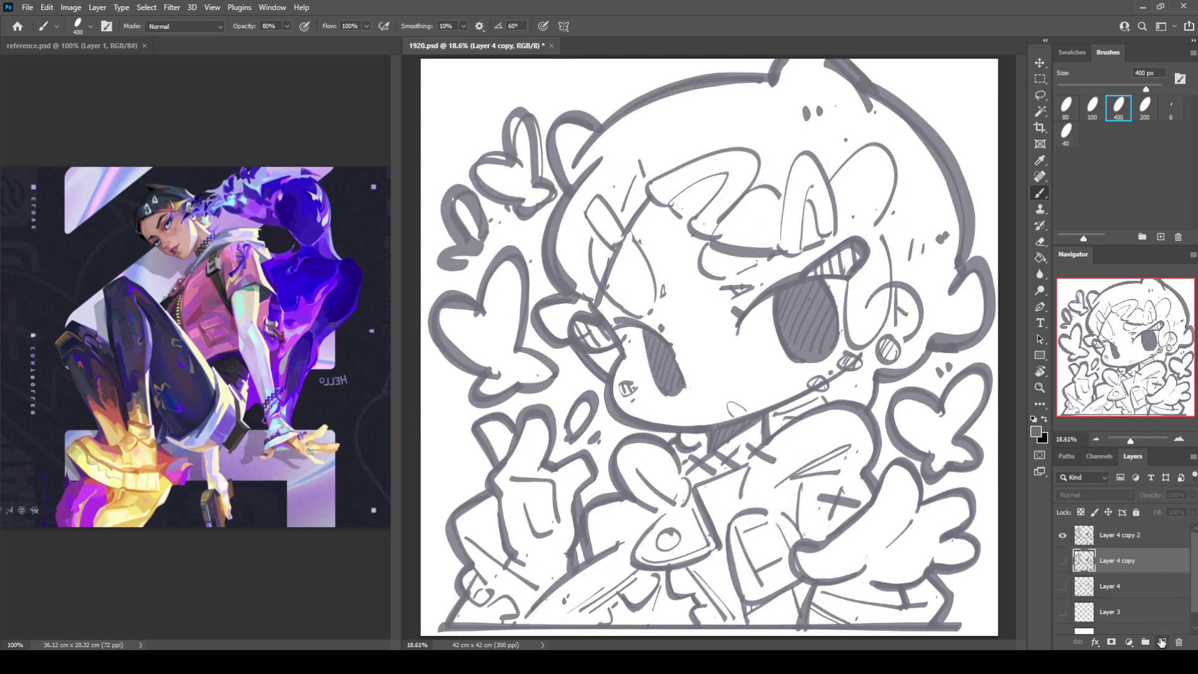
# Add a new layer beneath the duplicated line art and fill it with the cream swatch
pyautogui.click(1162, 643)
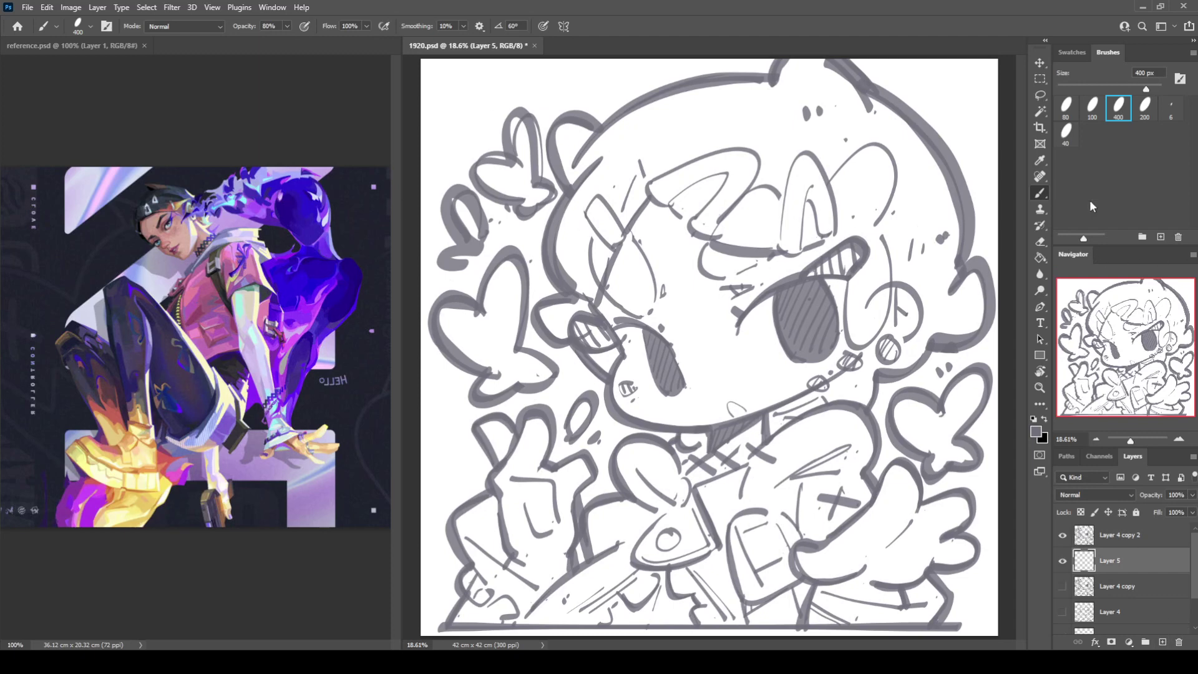
pyautogui.click(1071, 53)
pyautogui.click(1101, 73)
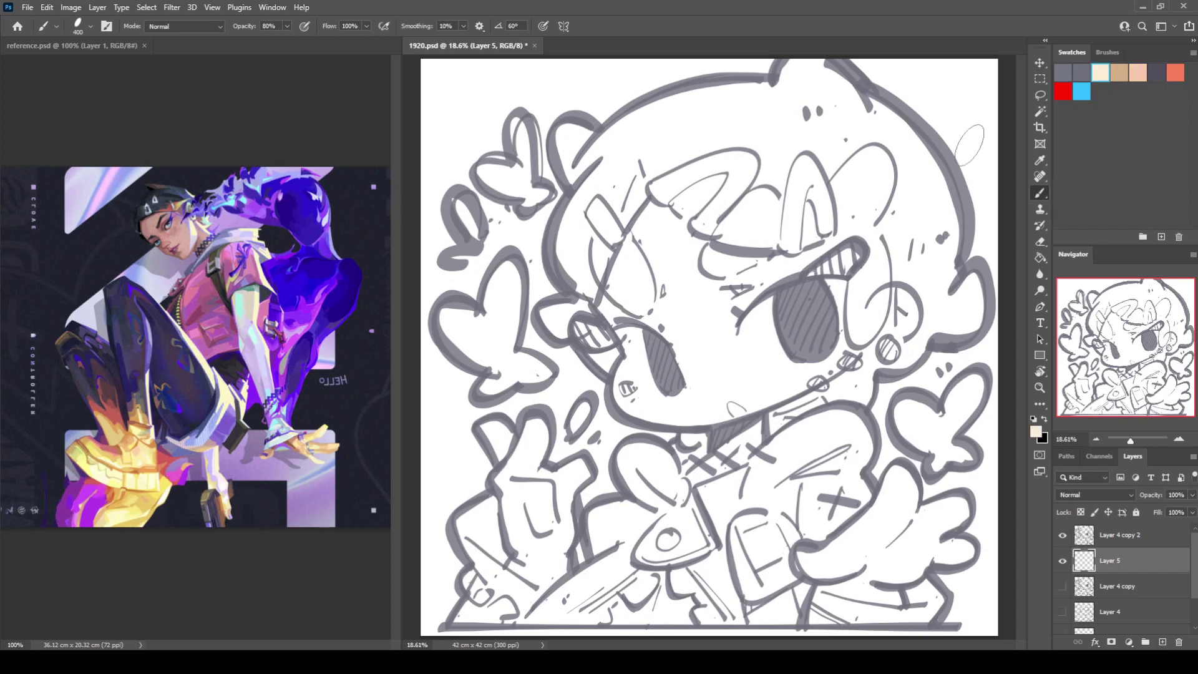
pyautogui.press('g')
pyautogui.click(969, 147)
# Darken the line art by clipping a new layer filled with the dark slate swatch to it and merging the two
pyautogui.click(1141, 538)
pyautogui.click(1162, 642)
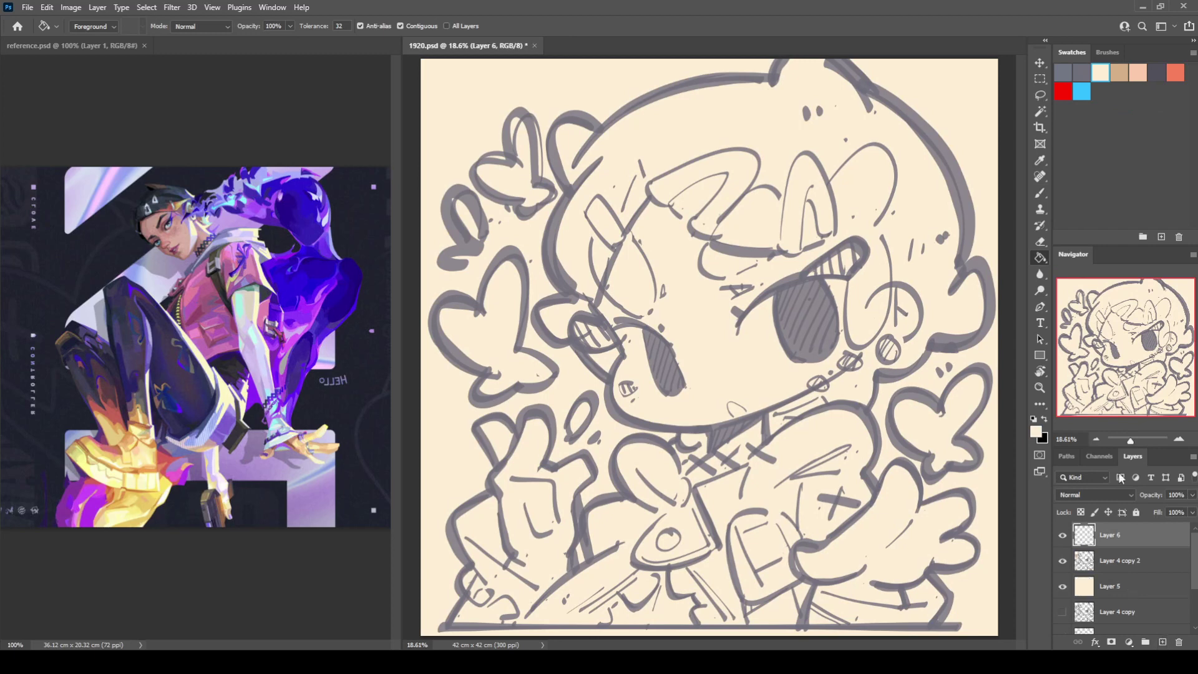
pyautogui.click(1156, 73)
pyautogui.click(917, 187)
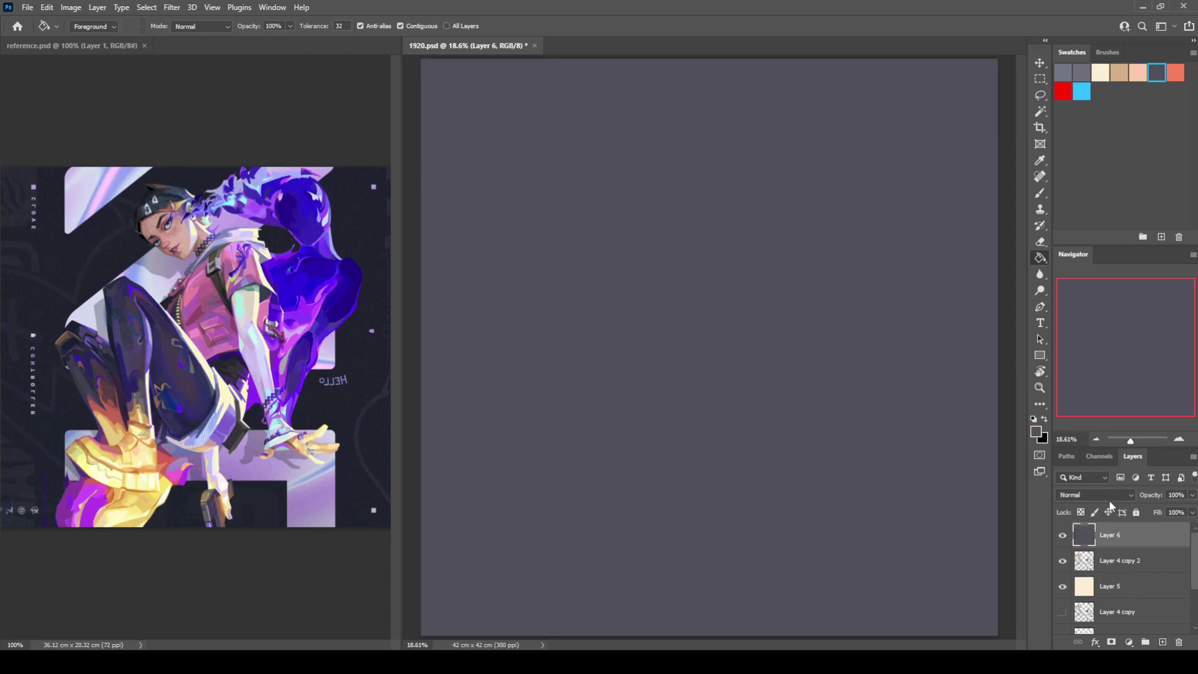
pyautogui.keyDown('alt'); pyautogui.click(1117, 547); pyautogui.keyUp('alt')
pyautogui.hotkey('ctrl', 'e')
# Paint pale pink on the cream layer over the upper forehead and the raised hand's fingertips and palm
pyautogui.click(1099, 561)
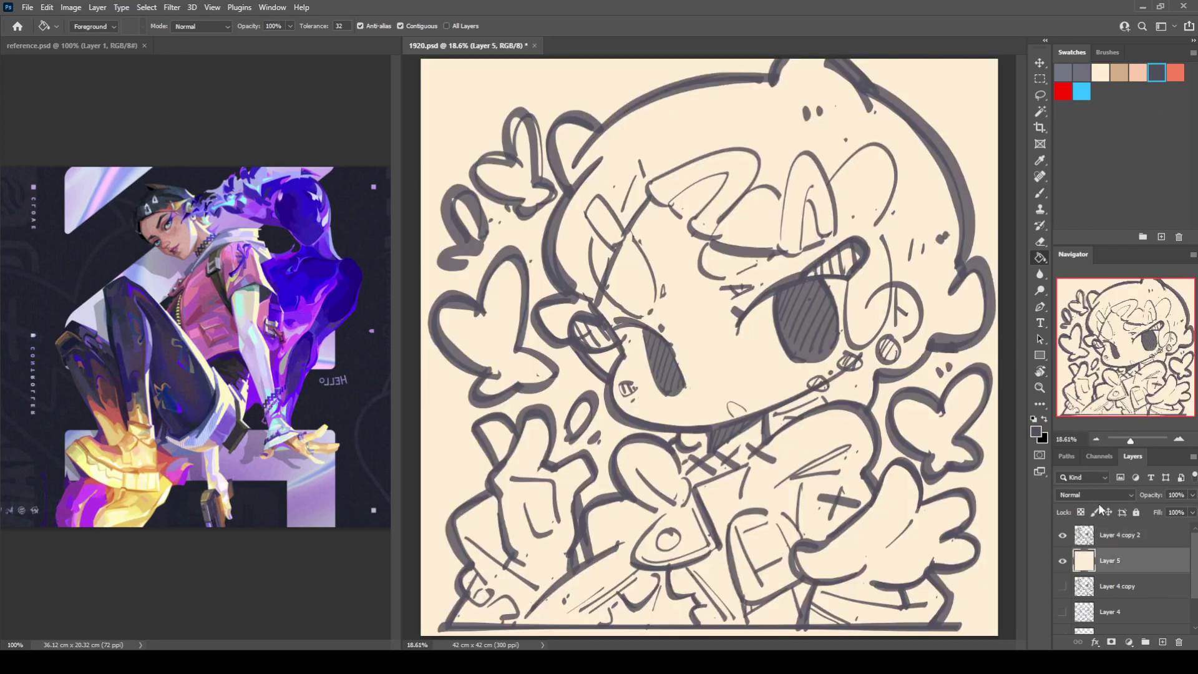
pyautogui.press('i')
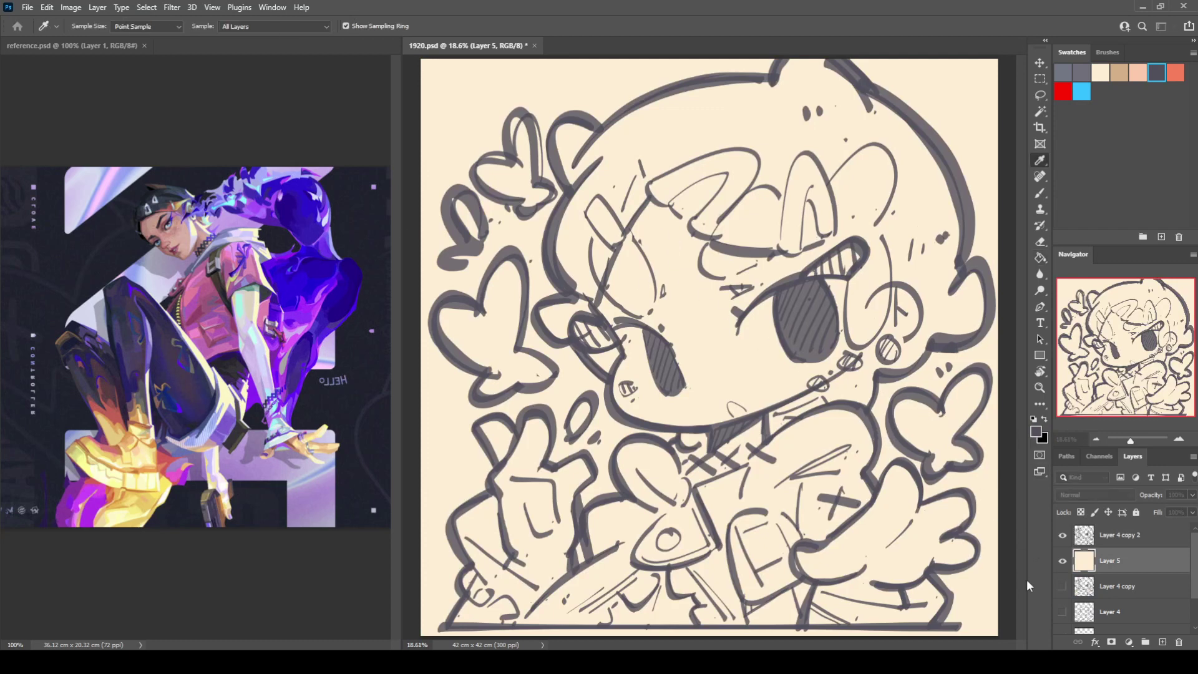
pyautogui.click(1106, 437)
pyautogui.press('b')
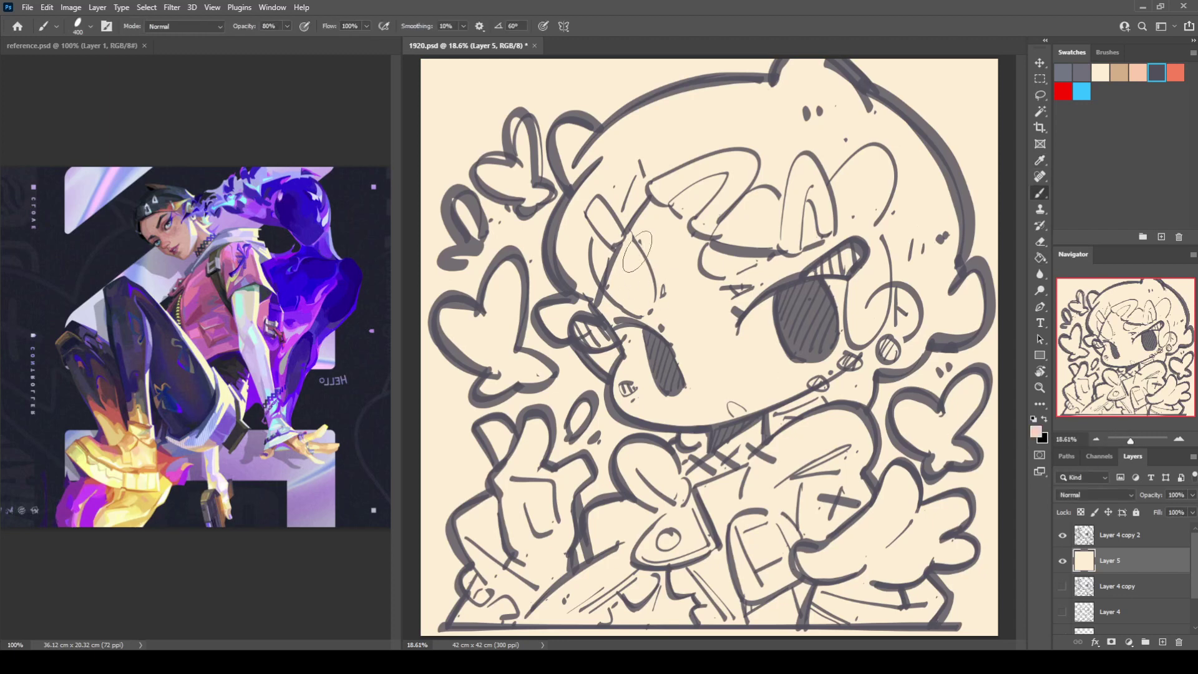
pyautogui.moveTo(646, 223); pyautogui.dragTo(664, 213)
pyautogui.moveTo(527, 427)
pyautogui.mouseDown()
pyautogui.moveTo(542, 432)
pyautogui.moveTo(504, 432)
pyautogui.mouseUp()
pyautogui.moveTo(530, 501); pyautogui.dragTo(577, 471)
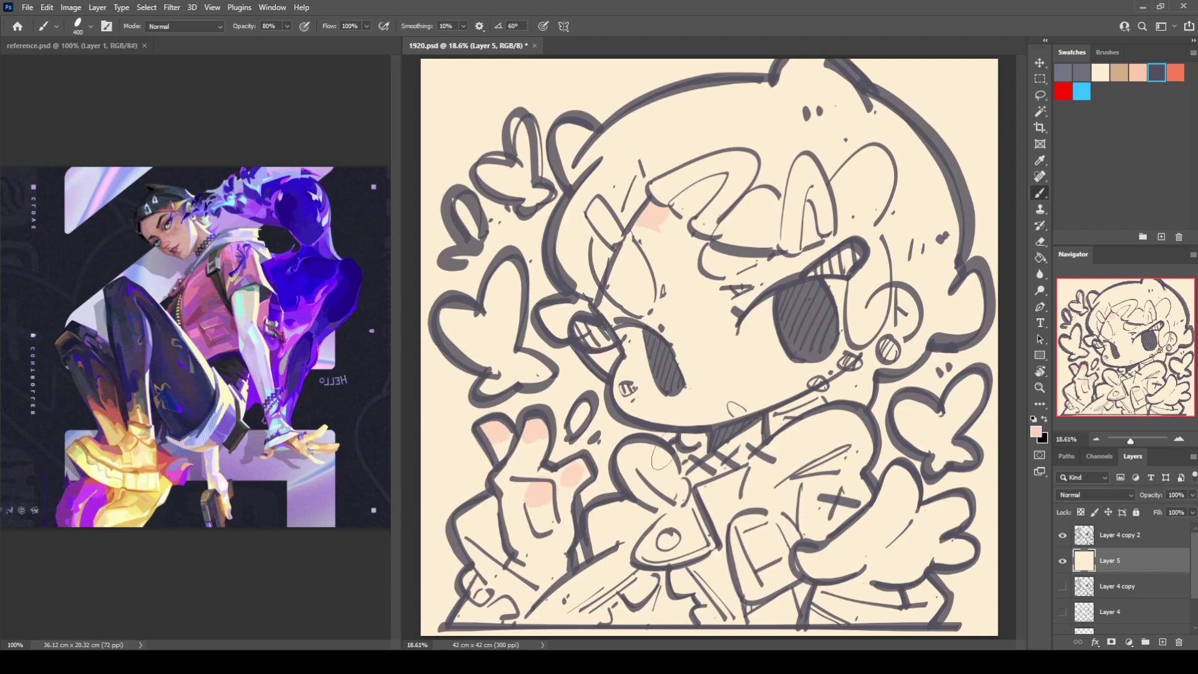
# Tint the fingertips and thumb of the open hand pale pink
pyautogui.moveTo(897, 476)
pyautogui.mouseDown()
pyautogui.moveTo(906, 493)
pyautogui.moveTo(955, 491)
pyautogui.mouseUp()
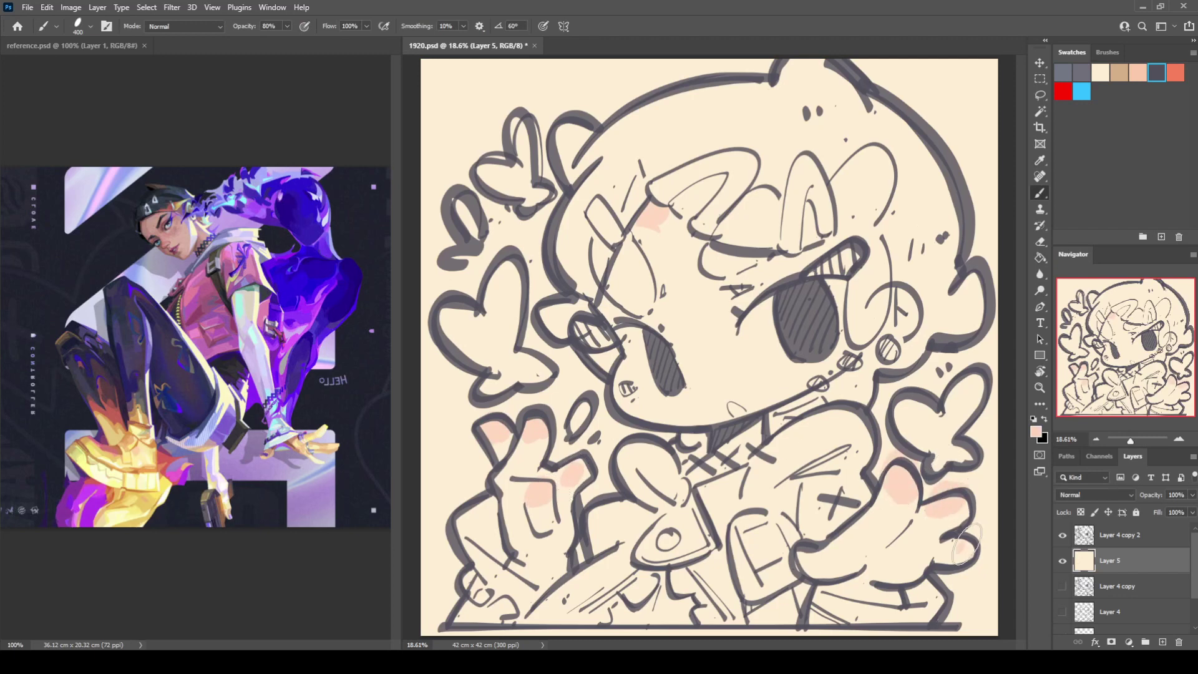
pyautogui.moveTo(961, 543); pyautogui.dragTo(964, 559)
pyautogui.moveTo(811, 565); pyautogui.dragTo(827, 558)
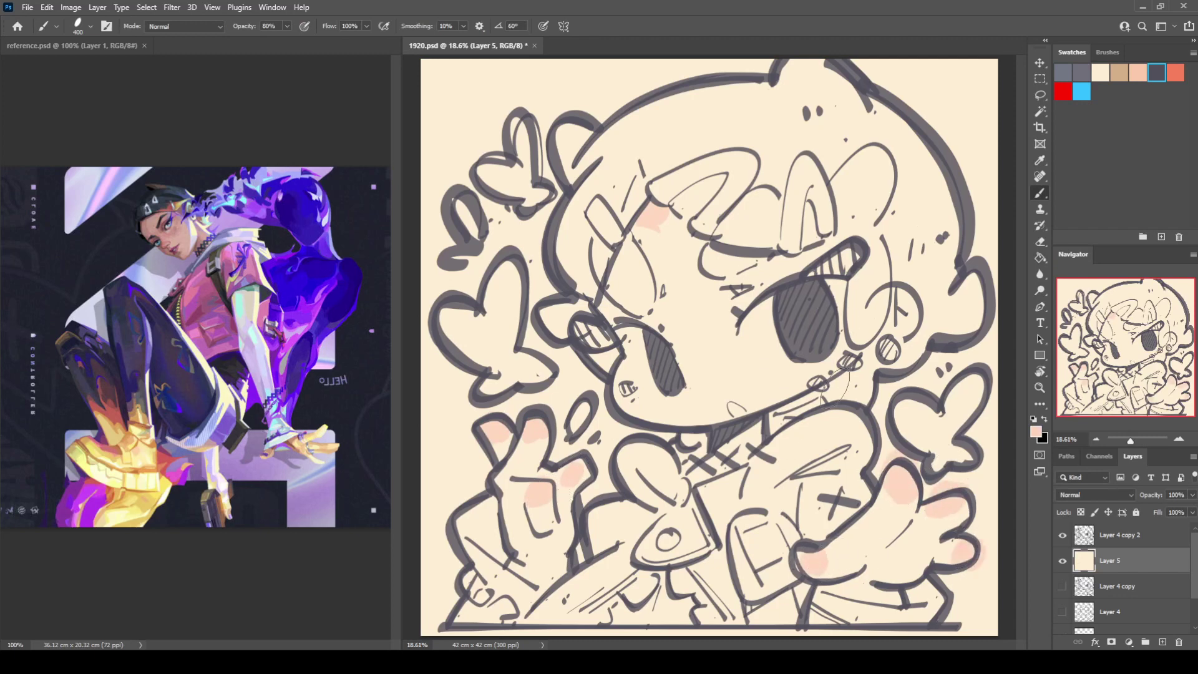
# Add pale pink blush to both cheeks, the nose, the inner brows and the ear
pyautogui.moveTo(794, 384); pyautogui.dragTo(852, 359)
pyautogui.moveTo(615, 424)
pyautogui.mouseDown()
pyautogui.moveTo(643, 406)
pyautogui.moveTo(609, 399)
pyautogui.mouseUp()
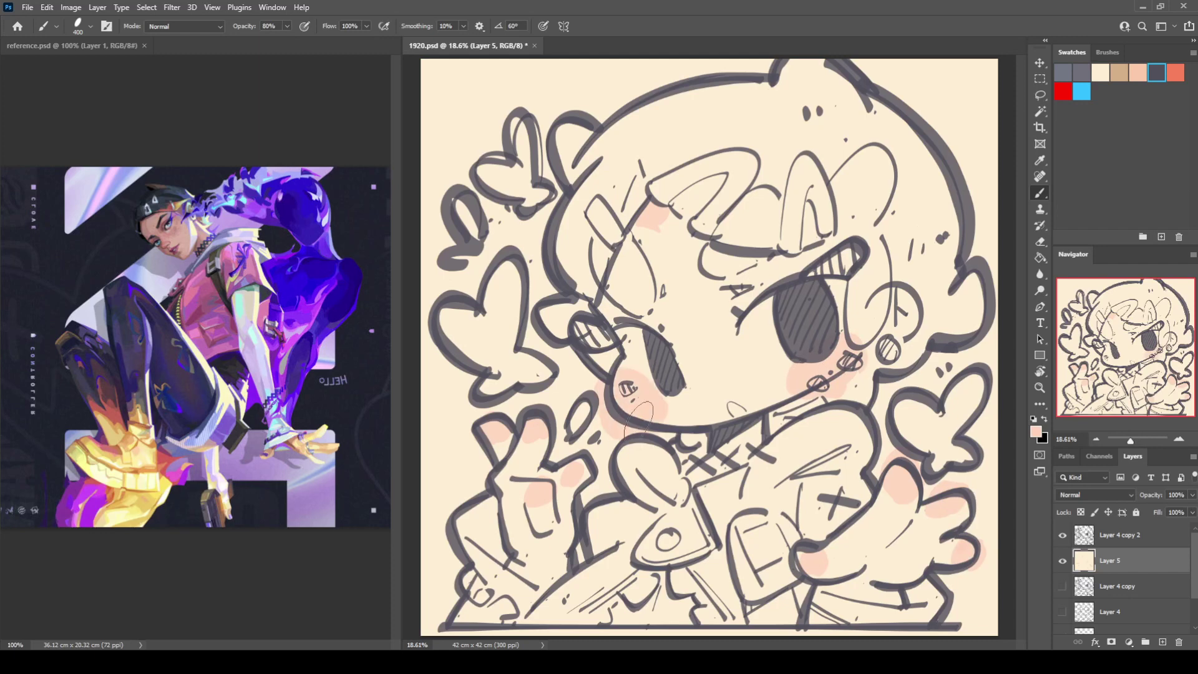
pyautogui.moveTo(704, 382); pyautogui.dragTo(708, 357)
pyautogui.hotkey('ctrl', 'z')
pyautogui.moveTo(727, 304); pyautogui.dragTo(753, 284)
pyautogui.moveTo(654, 326); pyautogui.dragTo(662, 317)
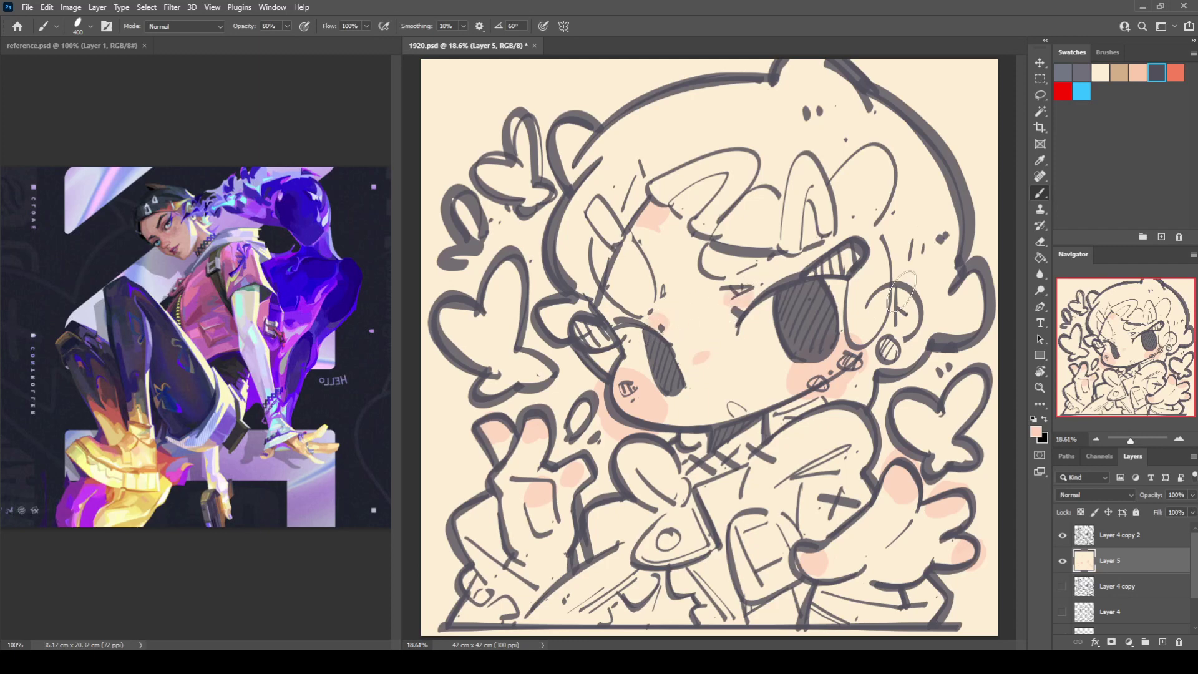
pyautogui.moveTo(906, 280); pyautogui.dragTo(897, 273)
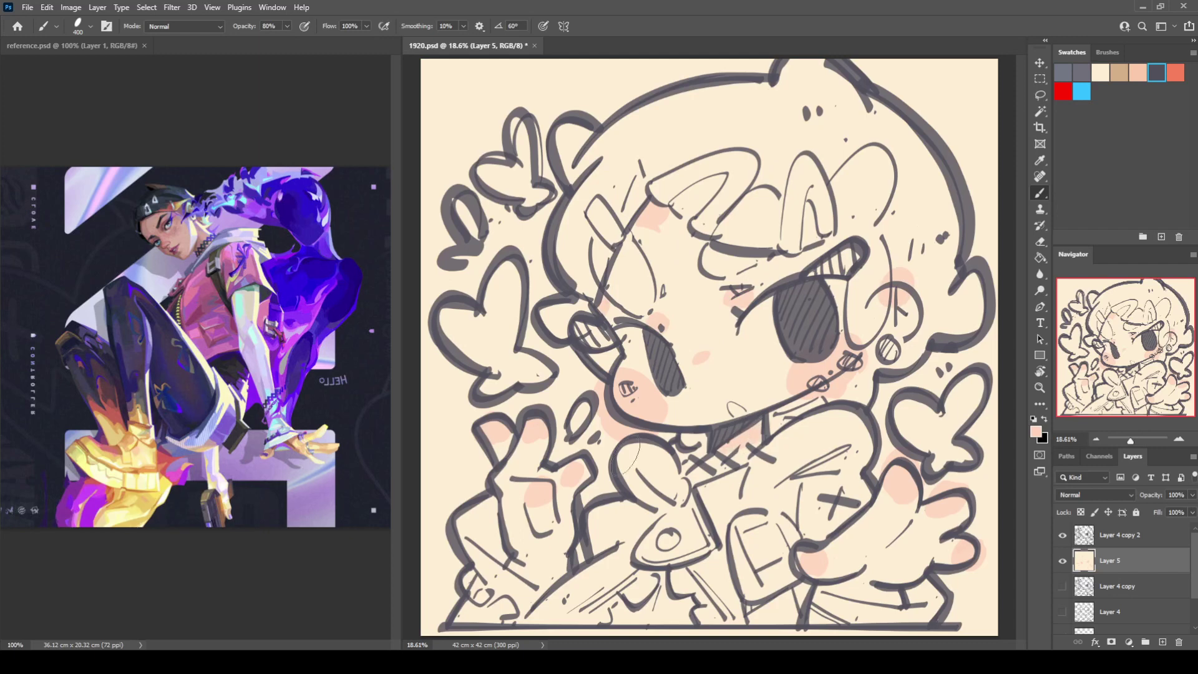
# Tint the raised hand's wrist and the open palm pink, and blend both hands with a lighter peach
pyautogui.moveTo(529, 561); pyautogui.dragTo(552, 557)
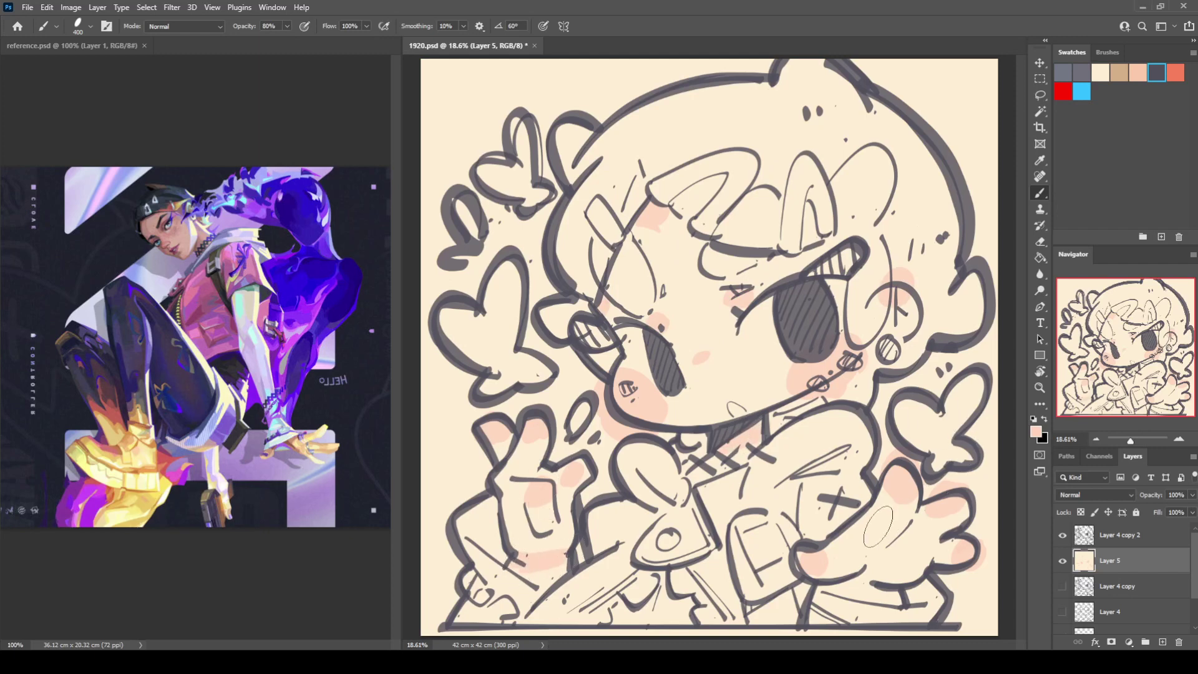
pyautogui.moveTo(842, 569)
pyautogui.mouseDown()
pyautogui.moveTo(919, 538)
pyautogui.moveTo(908, 563)
pyautogui.moveTo(870, 571)
pyautogui.moveTo(923, 565)
pyautogui.moveTo(933, 542)
pyautogui.mouseUp()
pyautogui.keyDown('alt'); pyautogui.click(912, 543); pyautogui.keyUp('alt')
pyautogui.keyDown('alt'); pyautogui.click(914, 549); pyautogui.keyUp('alt')
pyautogui.keyDown('alt'); pyautogui.click(929, 528); pyautogui.keyUp('alt')
pyautogui.keyDown('alt'); pyautogui.click(900, 562); pyautogui.keyUp('alt')
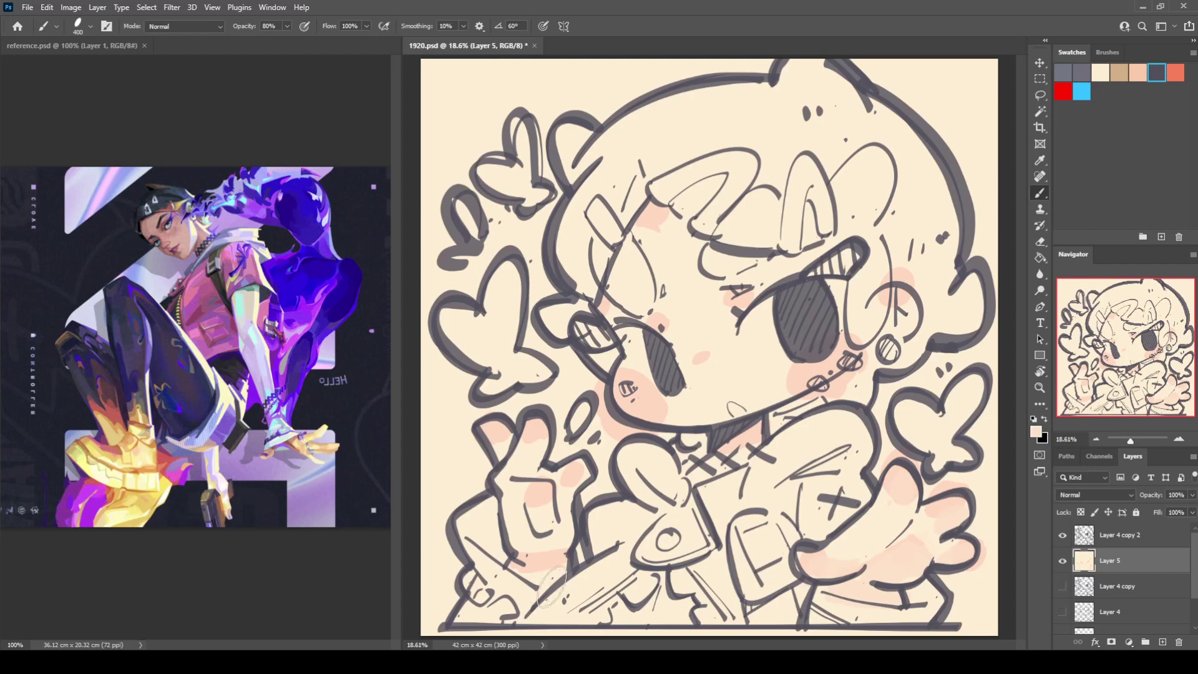
pyautogui.moveTo(551, 586)
pyautogui.mouseDown()
pyautogui.moveTo(566, 579)
pyautogui.moveTo(534, 577)
pyautogui.mouseUp()
pyautogui.moveTo(542, 499)
pyautogui.mouseDown()
pyautogui.moveTo(540, 511)
pyautogui.moveTo(567, 489)
pyautogui.moveTo(534, 445)
pyautogui.moveTo(533, 455)
pyautogui.mouseUp()
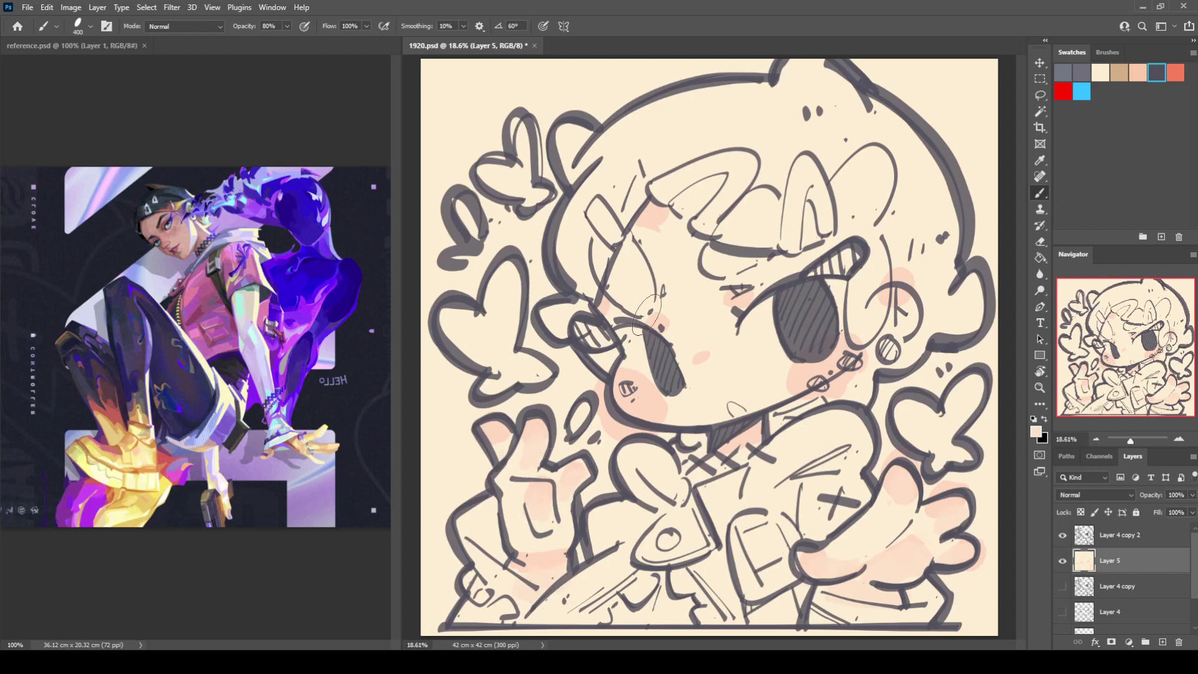
# Blend soft peach tones across the face around the forehead, brows, nose, cheeks and eyelid
pyautogui.moveTo(751, 291); pyautogui.dragTo(767, 276)
pyautogui.moveTo(629, 240)
pyautogui.mouseDown()
pyautogui.moveTo(664, 216)
pyautogui.moveTo(655, 246)
pyautogui.moveTo(689, 241)
pyautogui.moveTo(669, 261)
pyautogui.moveTo(674, 283)
pyautogui.moveTo(686, 252)
pyautogui.moveTo(665, 297)
pyautogui.moveTo(679, 322)
pyautogui.moveTo(708, 308)
pyautogui.moveTo(688, 319)
pyautogui.moveTo(642, 299)
pyautogui.moveTo(604, 332)
pyautogui.mouseUp()
pyautogui.keyDown('alt'); pyautogui.click(686, 257); pyautogui.keyUp('alt')
pyautogui.moveTo(700, 364)
pyautogui.mouseDown()
pyautogui.moveTo(704, 343)
pyautogui.moveTo(695, 353)
pyautogui.mouseUp()
pyautogui.moveTo(670, 417)
pyautogui.mouseDown()
pyautogui.moveTo(648, 413)
pyautogui.moveTo(647, 398)
pyautogui.moveTo(652, 409)
pyautogui.mouseUp()
pyautogui.moveTo(799, 386); pyautogui.dragTo(779, 382)
pyautogui.moveTo(846, 257)
pyautogui.mouseDown()
pyautogui.moveTo(811, 240)
pyautogui.moveTo(815, 262)
pyautogui.mouseUp()
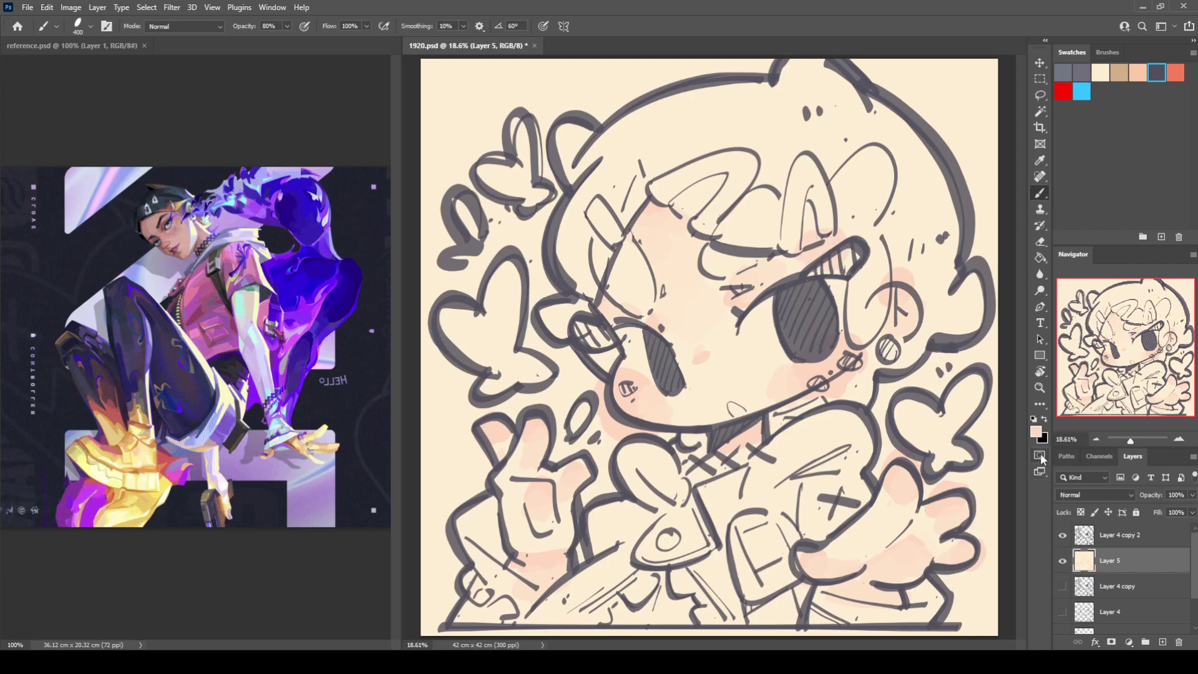
# Pick a deeper pink and shade the open hand's fingertips, palm and heel
pyautogui.press('i')
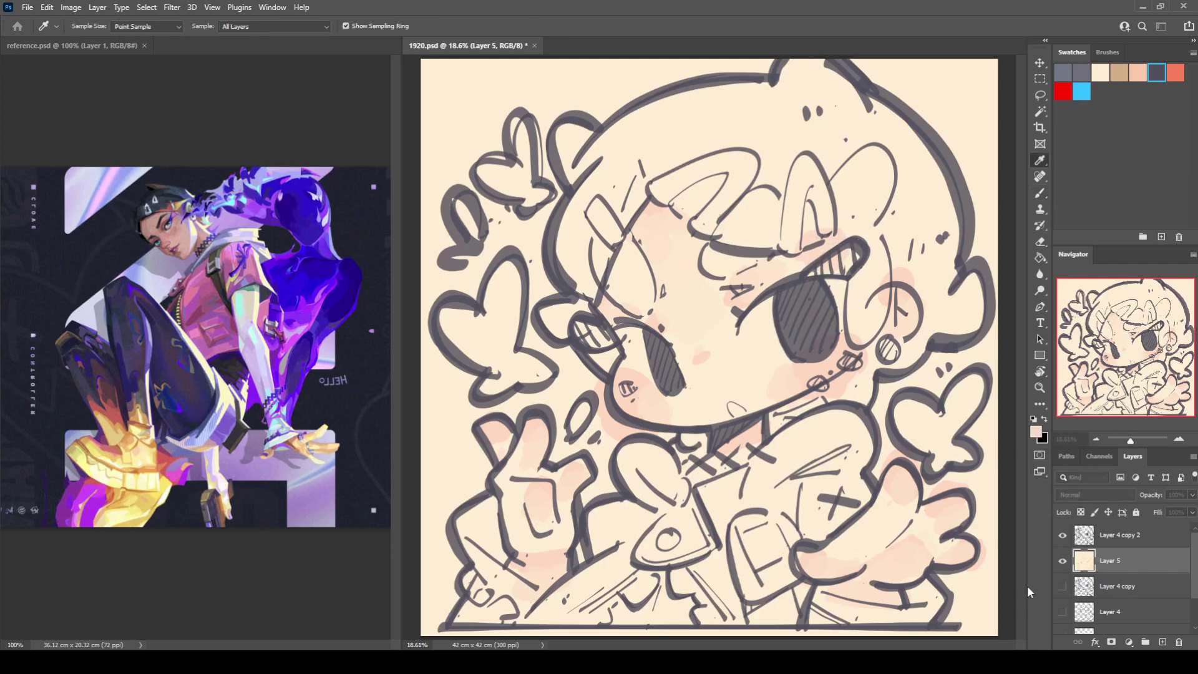
pyautogui.click(1120, 425)
pyautogui.moveTo(906, 481); pyautogui.dragTo(898, 479)
pyautogui.moveTo(871, 574)
pyautogui.mouseDown()
pyautogui.moveTo(919, 547)
pyautogui.moveTo(896, 549)
pyautogui.moveTo(918, 552)
pyautogui.moveTo(957, 510)
pyautogui.moveTo(978, 535)
pyautogui.moveTo(962, 554)
pyautogui.mouseUp()
pyautogui.moveTo(812, 567)
pyautogui.mouseDown()
pyautogui.moveTo(809, 581)
pyautogui.moveTo(867, 591)
pyautogui.mouseUp()
# Shade the raised hand's palm, fingertips and wrist in the deeper pink, and soften the shading on the open palm
pyautogui.moveTo(545, 491); pyautogui.dragTo(587, 467)
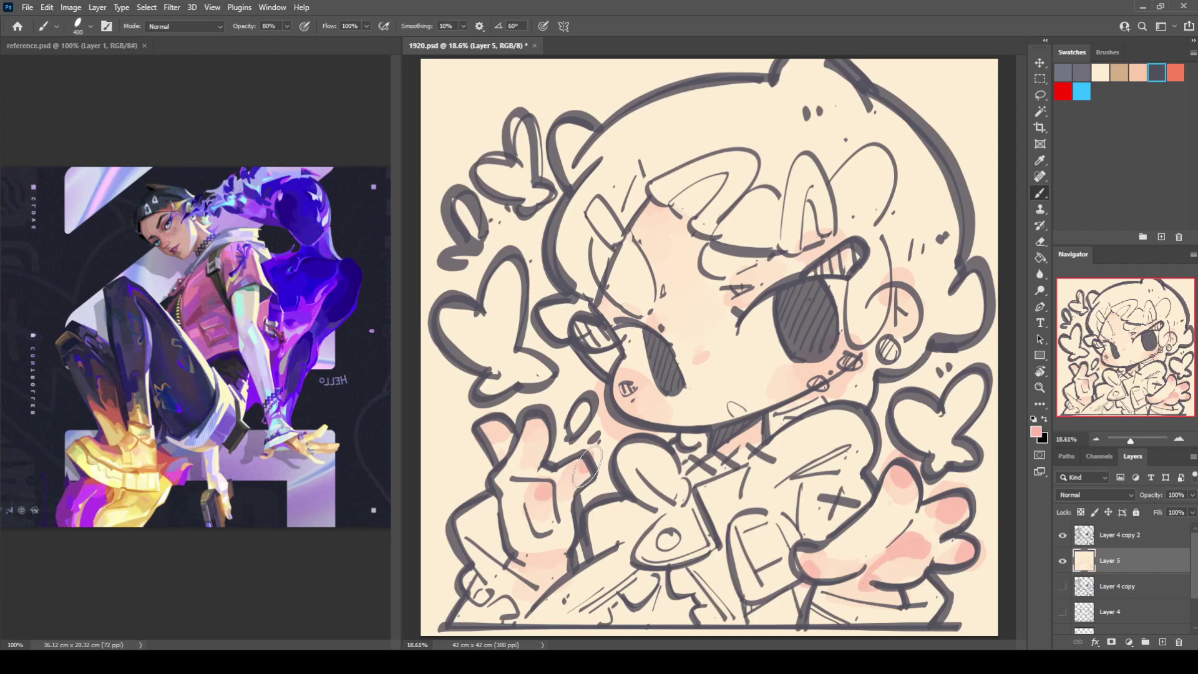
pyautogui.moveTo(536, 421)
pyautogui.mouseDown()
pyautogui.moveTo(531, 438)
pyautogui.moveTo(496, 438)
pyautogui.mouseUp()
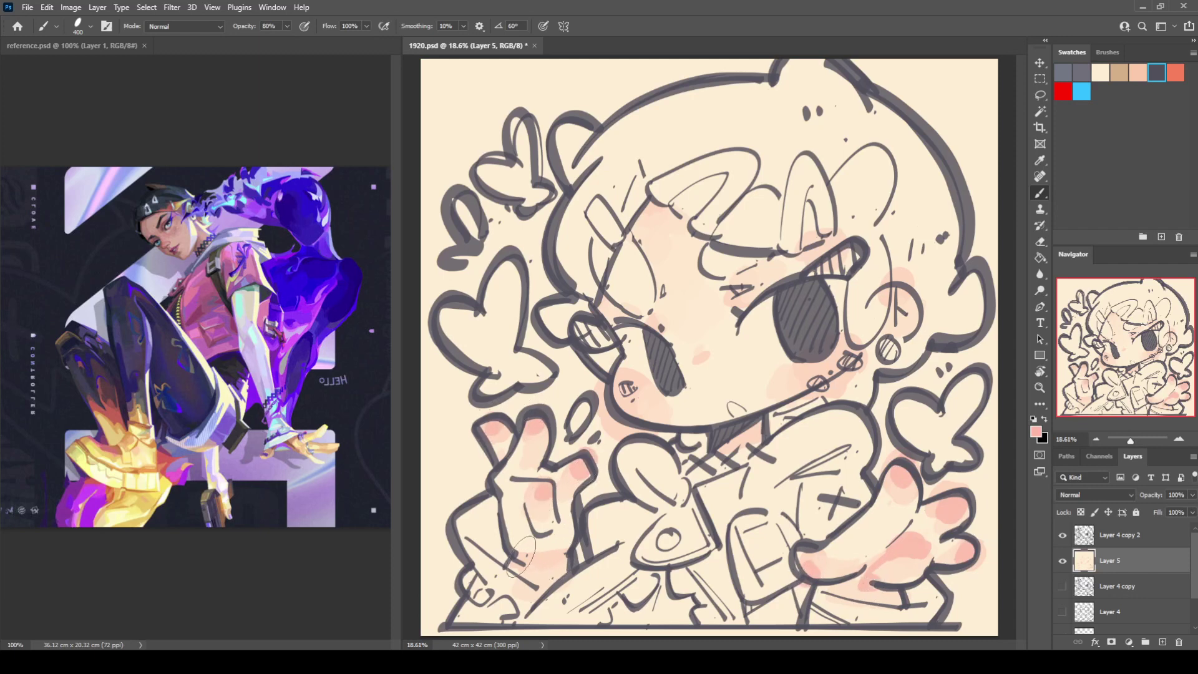
pyautogui.moveTo(523, 556)
pyautogui.mouseDown()
pyautogui.moveTo(554, 561)
pyautogui.moveTo(533, 585)
pyautogui.mouseUp()
pyautogui.keyDown('alt'); pyautogui.click(551, 571); pyautogui.keyUp('alt')
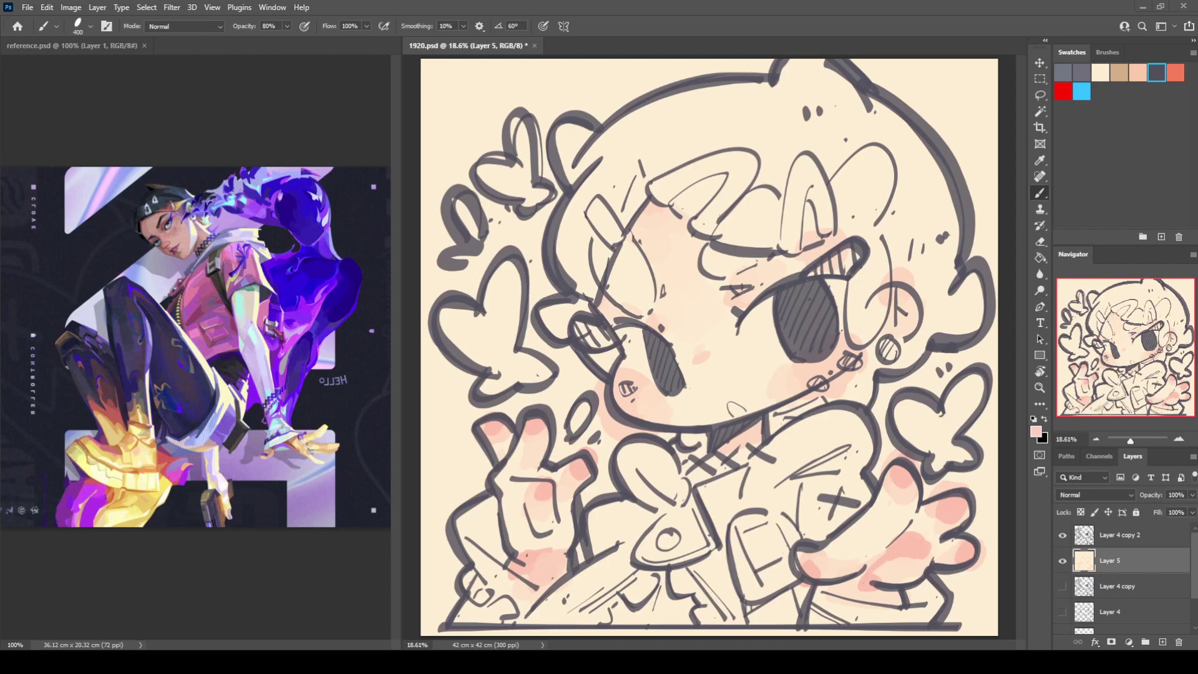
pyautogui.keyDown('alt'); pyautogui.click(880, 568); pyautogui.keyUp('alt')
pyautogui.keyDown('alt'); pyautogui.click(908, 566); pyautogui.keyUp('alt')
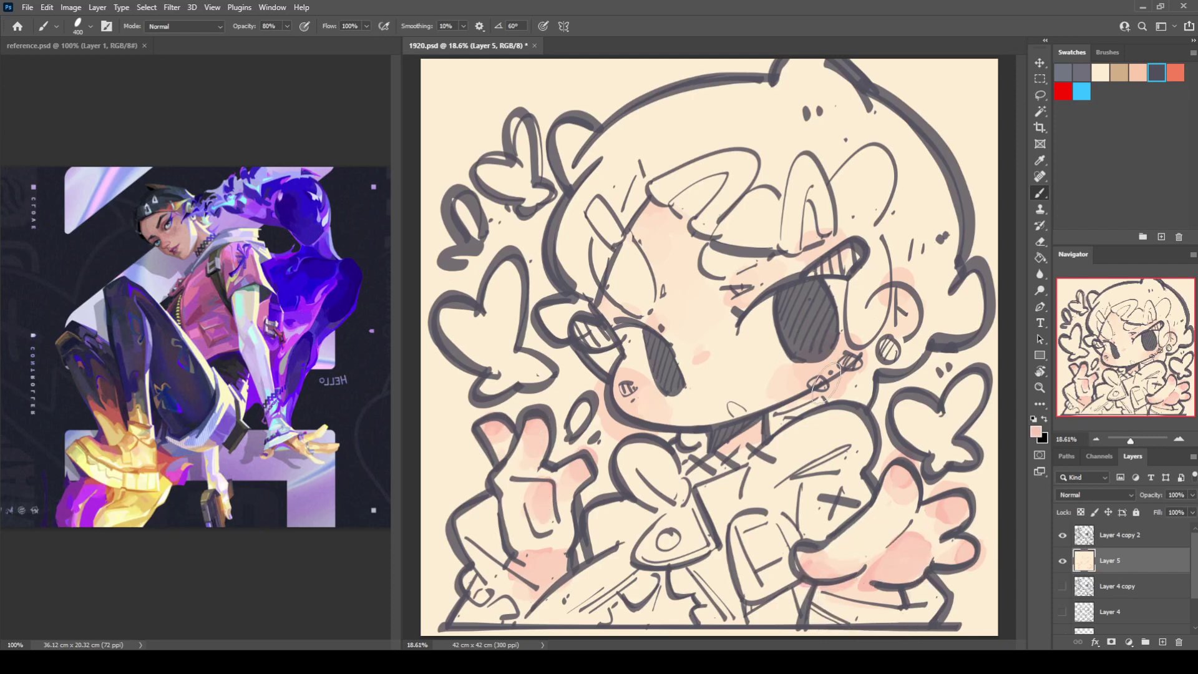
# Strengthen the pink on both cheeks and the mouth, and shade the forehead under the fringe and the ear
pyautogui.moveTo(828, 384)
pyautogui.mouseDown()
pyautogui.moveTo(846, 355)
pyautogui.moveTo(825, 350)
pyautogui.moveTo(803, 370)
pyautogui.mouseUp()
pyautogui.moveTo(603, 392)
pyautogui.mouseDown()
pyautogui.moveTo(637, 413)
pyautogui.moveTo(621, 380)
pyautogui.mouseUp()
pyautogui.moveTo(736, 407)
pyautogui.mouseDown()
pyautogui.moveTo(752, 401)
pyautogui.moveTo(735, 409)
pyautogui.mouseUp()
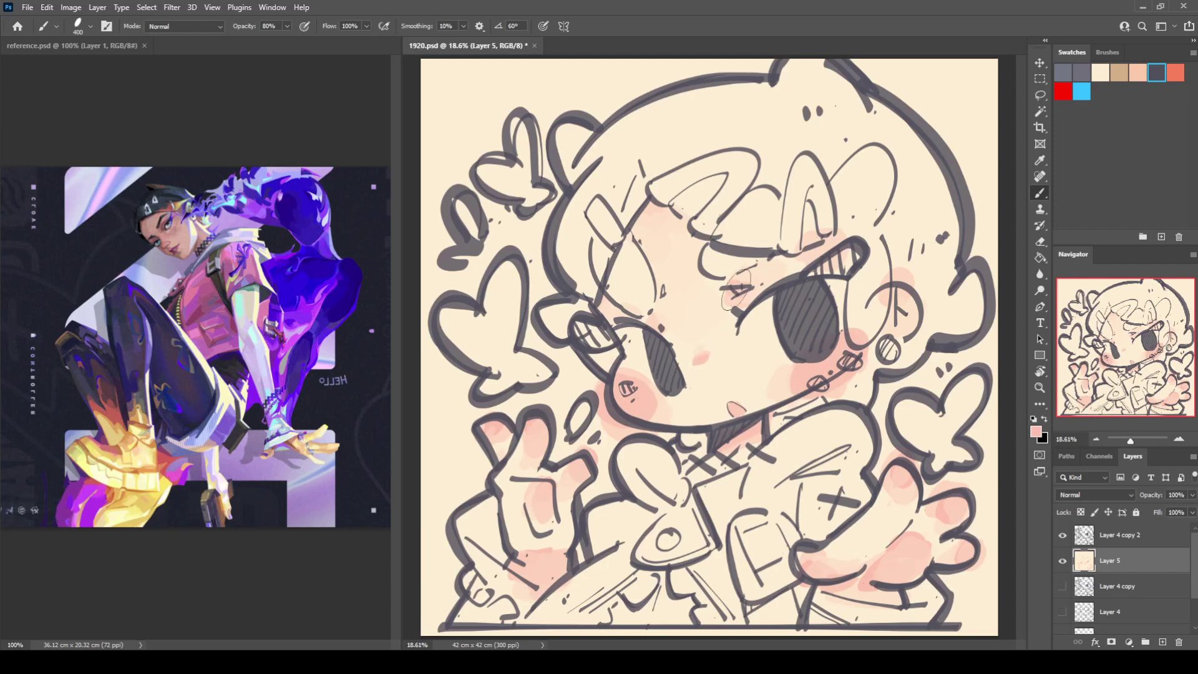
pyautogui.moveTo(598, 302); pyautogui.dragTo(596, 308)
pyautogui.moveTo(648, 225)
pyautogui.mouseDown()
pyautogui.moveTo(648, 211)
pyautogui.moveTo(684, 197)
pyautogui.moveTo(671, 216)
pyautogui.moveTo(668, 206)
pyautogui.moveTo(711, 240)
pyautogui.moveTo(811, 246)
pyautogui.moveTo(774, 253)
pyautogui.moveTo(859, 235)
pyautogui.moveTo(852, 265)
pyautogui.moveTo(924, 293)
pyautogui.moveTo(905, 296)
pyautogui.moveTo(909, 281)
pyautogui.mouseUp()
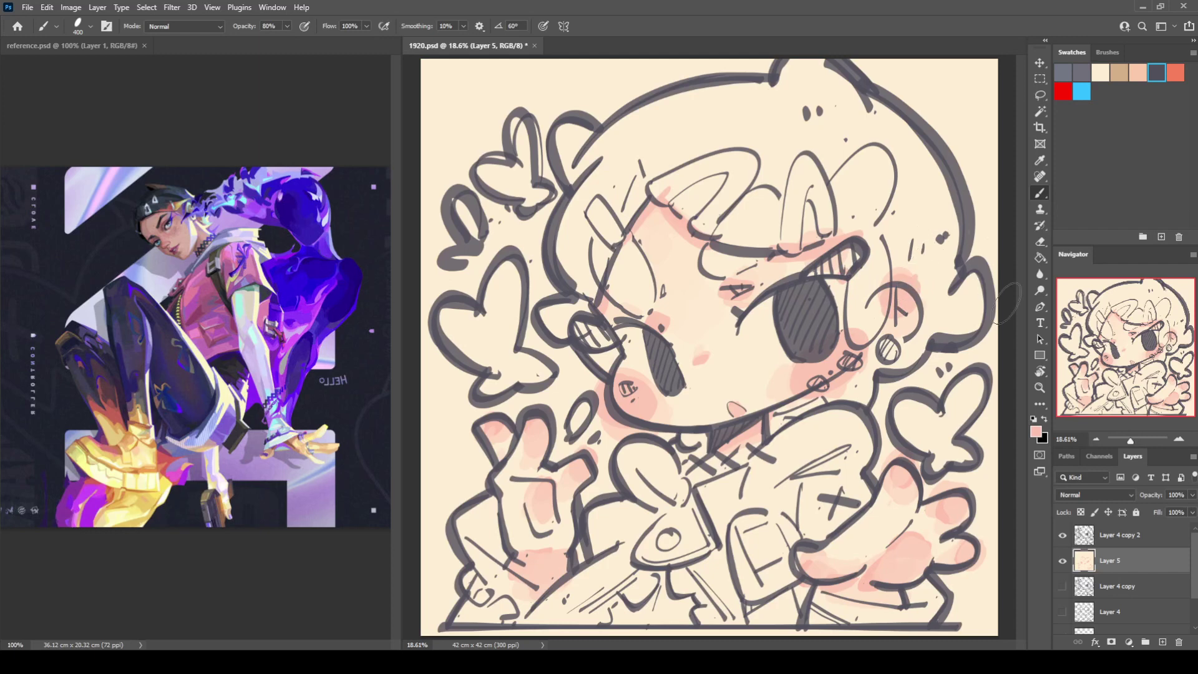
# Pick a darker coral pink and add accents to both wrists and the raised hand's palm and fingers
pyautogui.press('i')
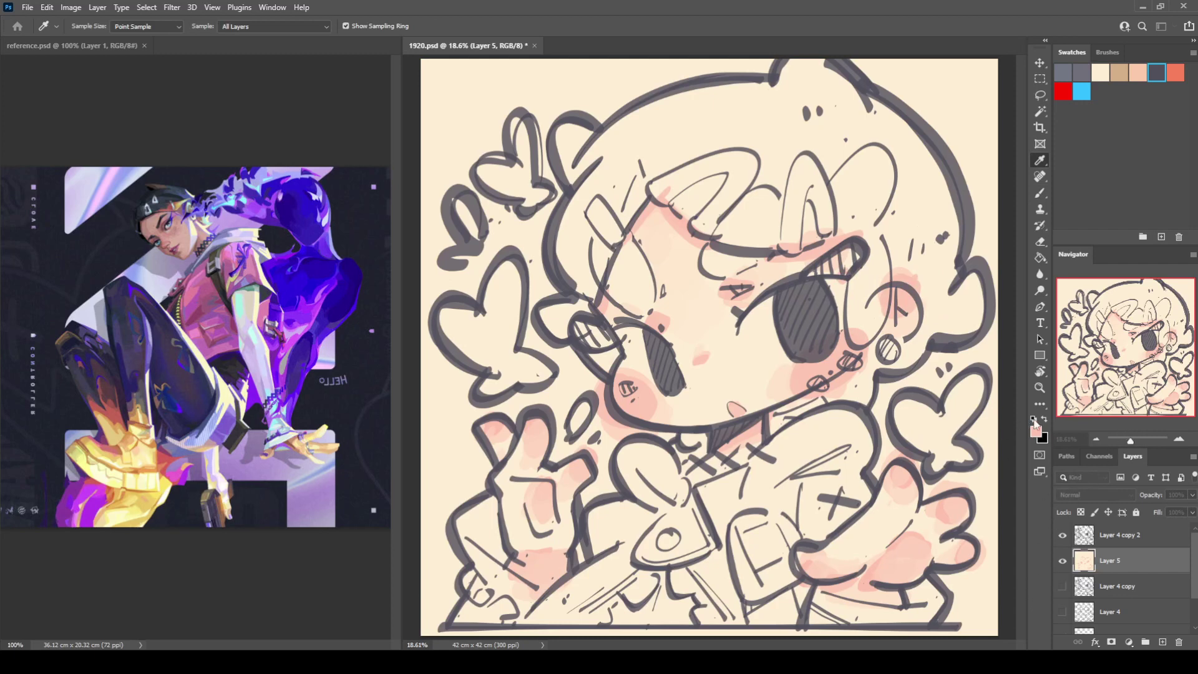
pyautogui.press('b')
pyautogui.moveTo(871, 579)
pyautogui.mouseDown()
pyautogui.moveTo(902, 599)
pyautogui.moveTo(892, 589)
pyautogui.mouseUp()
pyautogui.moveTo(507, 557)
pyautogui.mouseDown()
pyautogui.moveTo(534, 558)
pyautogui.moveTo(515, 571)
pyautogui.mouseUp()
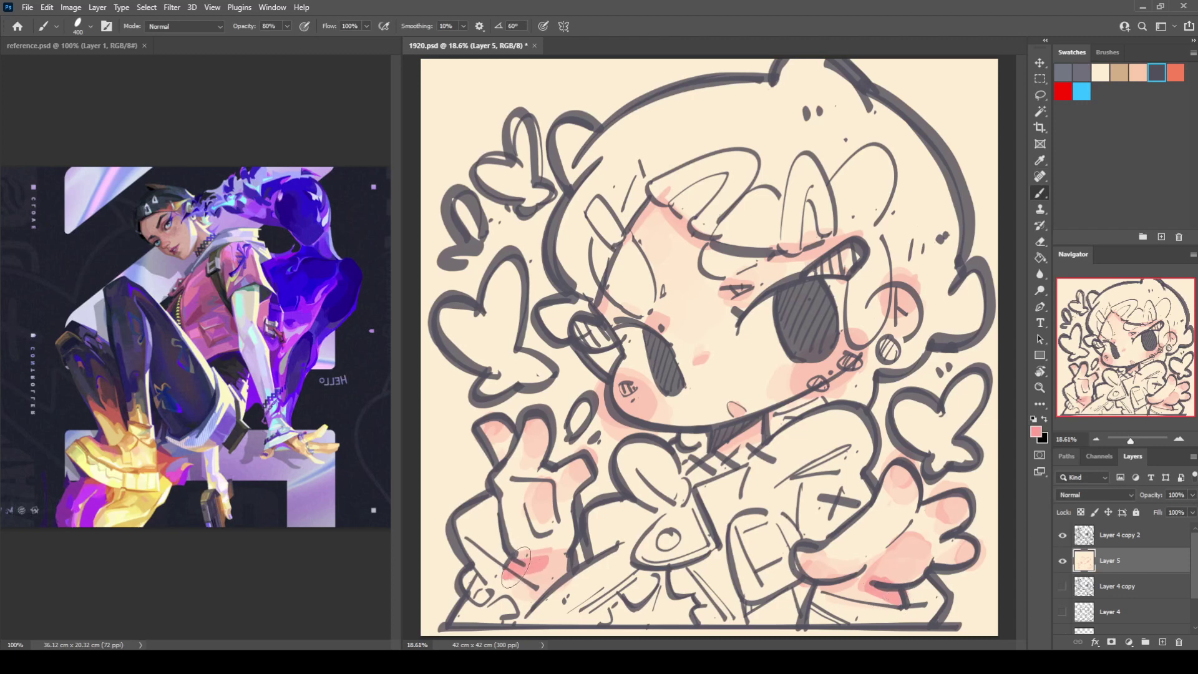
pyautogui.moveTo(523, 507)
pyautogui.mouseDown()
pyautogui.moveTo(538, 535)
pyautogui.moveTo(554, 529)
pyautogui.mouseUp()
pyautogui.moveTo(534, 464)
pyautogui.mouseDown()
pyautogui.moveTo(550, 442)
pyautogui.moveTo(503, 437)
pyautogui.moveTo(588, 473)
pyautogui.moveTo(577, 491)
pyautogui.mouseUp()
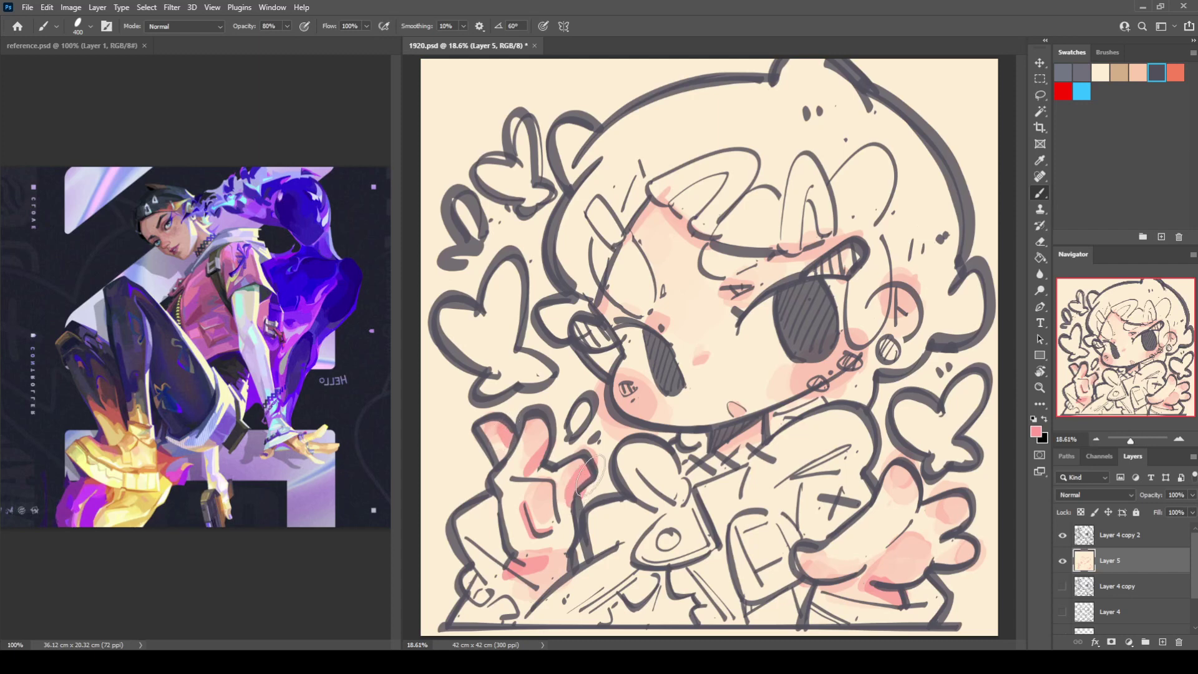
# Deepen the coral pink on both cheeks, the brow, the forehead's edge under the fringe and the upper eyelid
pyautogui.moveTo(631, 398); pyautogui.dragTo(613, 412)
pyautogui.moveTo(811, 377); pyautogui.dragTo(846, 372)
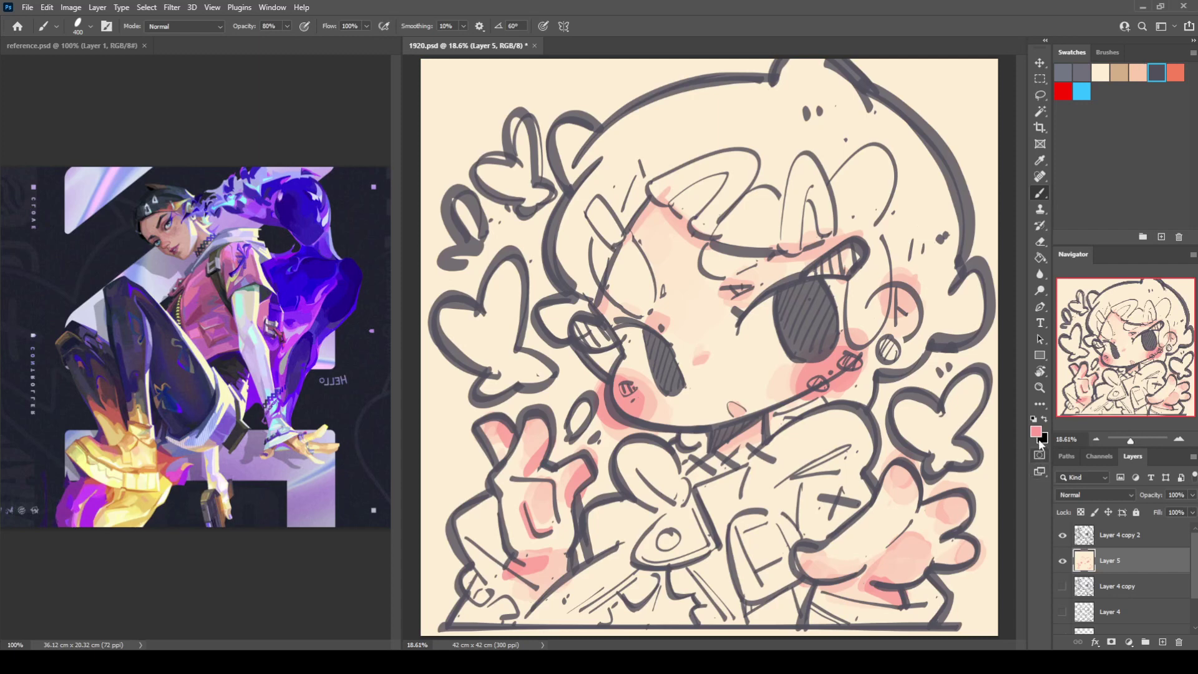
pyautogui.press('i')
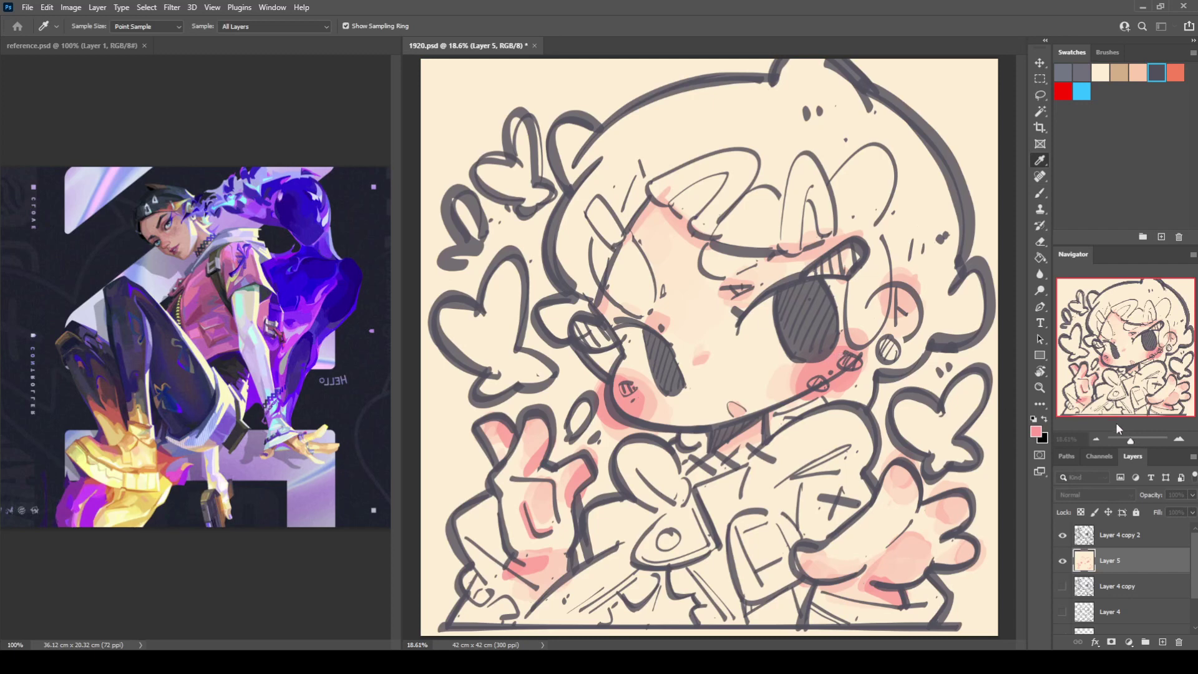
pyautogui.press('b')
pyautogui.moveTo(740, 302); pyautogui.dragTo(742, 273)
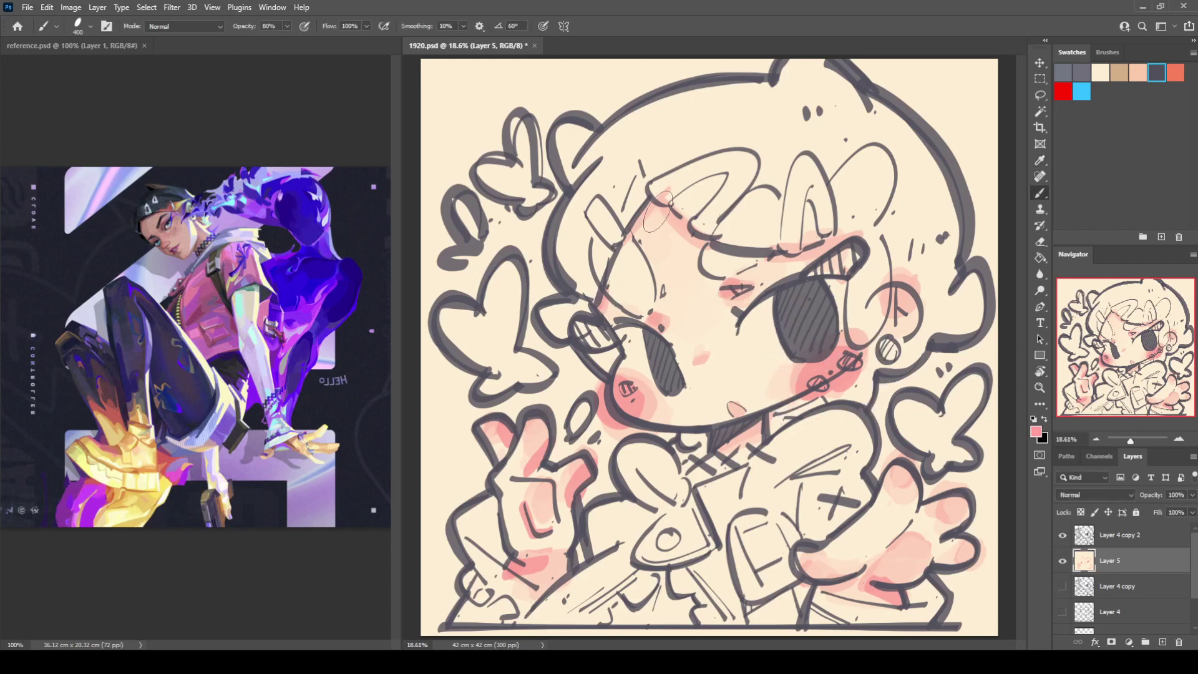
pyautogui.moveTo(647, 221)
pyautogui.mouseDown()
pyautogui.moveTo(660, 195)
pyautogui.moveTo(675, 202)
pyautogui.mouseUp()
pyautogui.moveTo(797, 265)
pyautogui.mouseDown()
pyautogui.moveTo(829, 249)
pyautogui.moveTo(794, 270)
pyautogui.mouseUp()
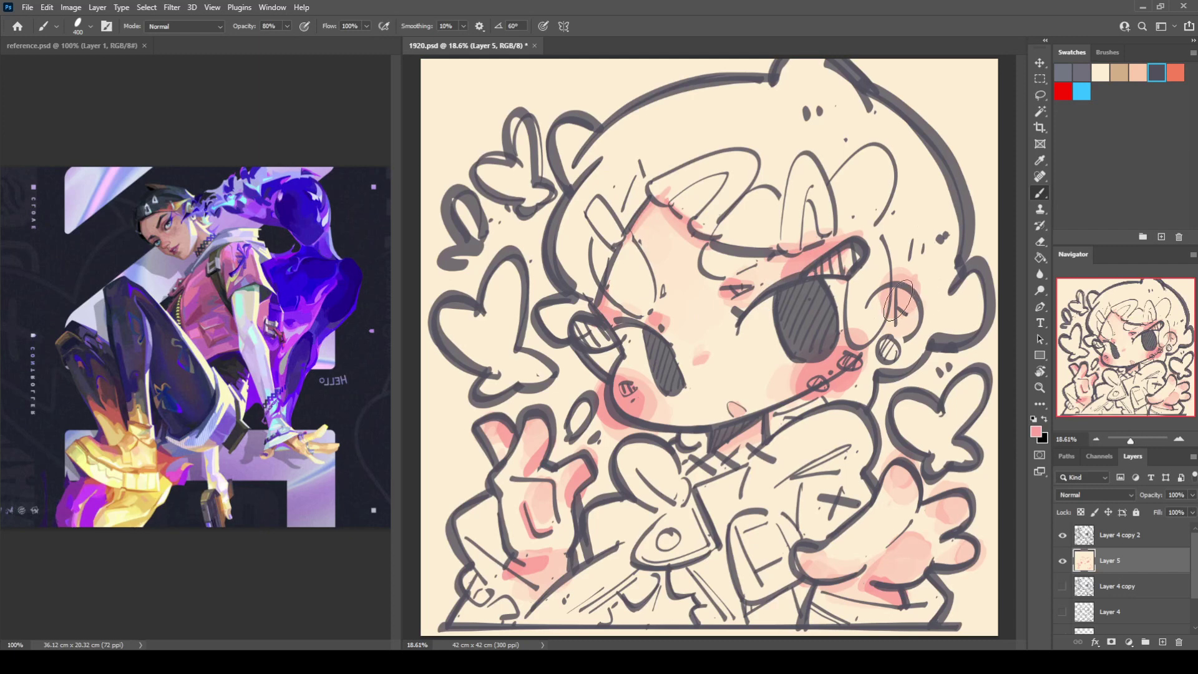
# Touch up the pink on the ear, the open hand's wrist, palm and fingers, and the raised hand's wrist
pyautogui.moveTo(899, 301); pyautogui.dragTo(906, 288)
pyautogui.moveTo(835, 589); pyautogui.dragTo(817, 582)
pyautogui.moveTo(926, 540)
pyautogui.mouseDown()
pyautogui.moveTo(910, 576)
pyautogui.moveTo(889, 584)
pyautogui.moveTo(965, 559)
pyautogui.moveTo(941, 566)
pyautogui.moveTo(969, 551)
pyautogui.moveTo(974, 521)
pyautogui.mouseUp()
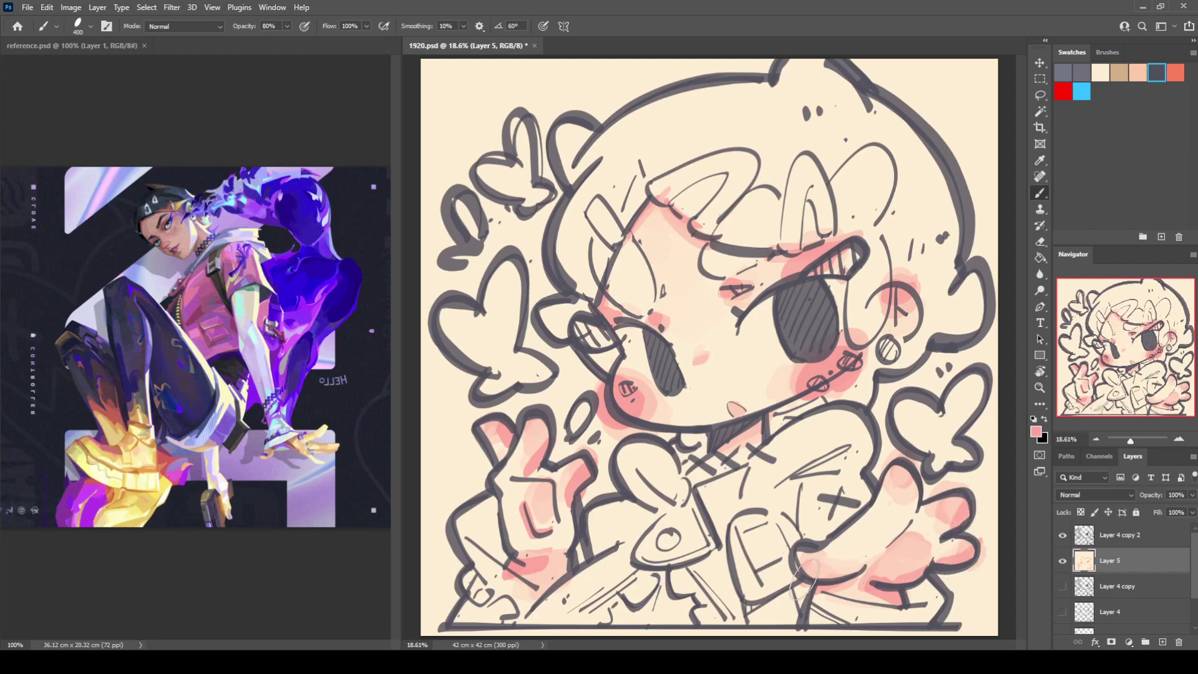
pyautogui.moveTo(804, 577); pyautogui.dragTo(820, 564)
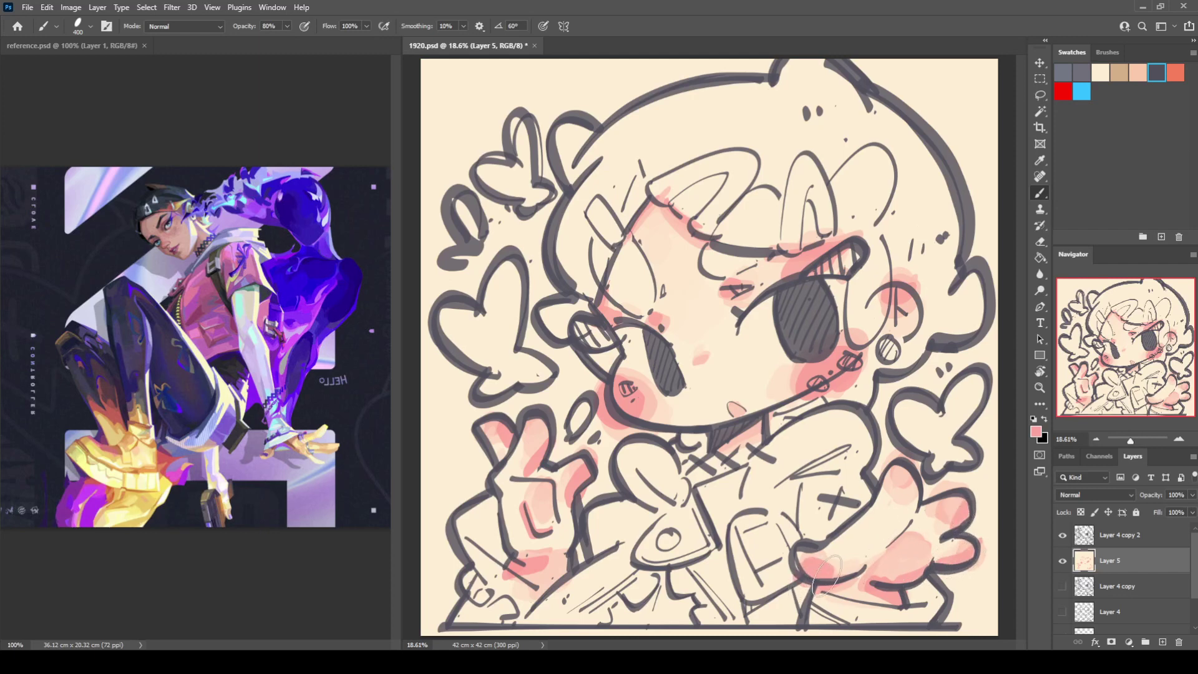
pyautogui.keyDown('alt'); pyautogui.click(535, 552); pyautogui.keyUp('alt')
pyautogui.keyDown('alt'); pyautogui.click(547, 538); pyautogui.keyUp('alt')
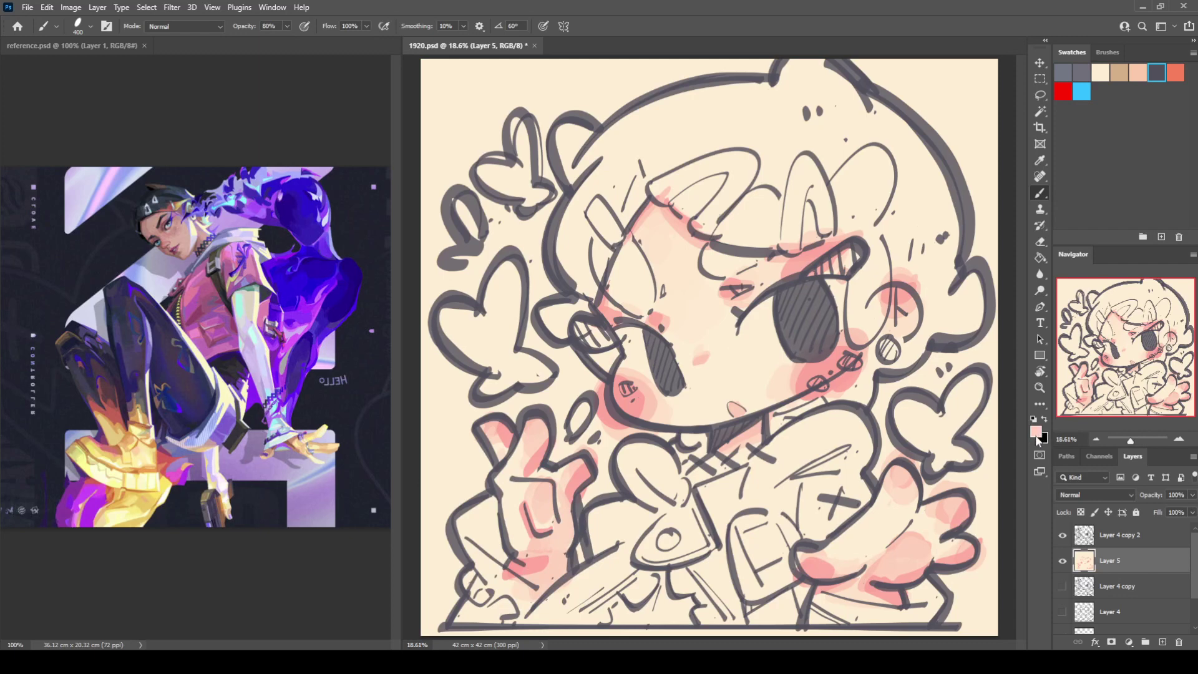
# Pick a dark grey and block in the hair: crown, fringe, side locks and the curls behind the cheek and neck
pyautogui.press('i')
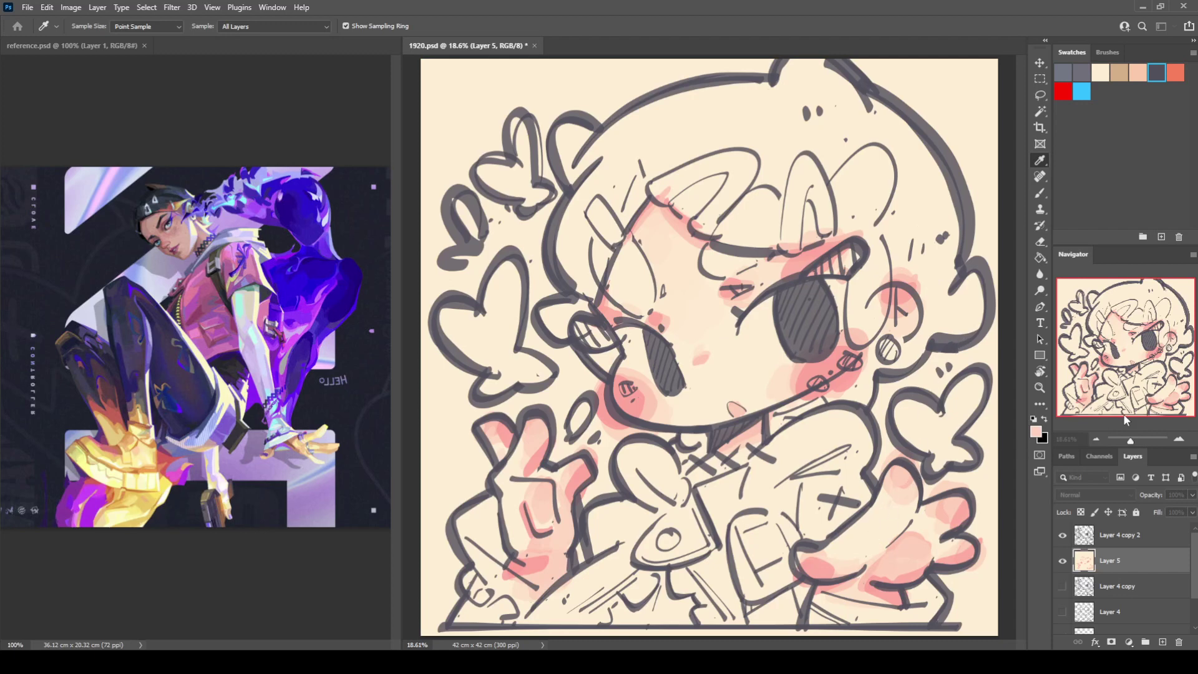
pyautogui.press('b')
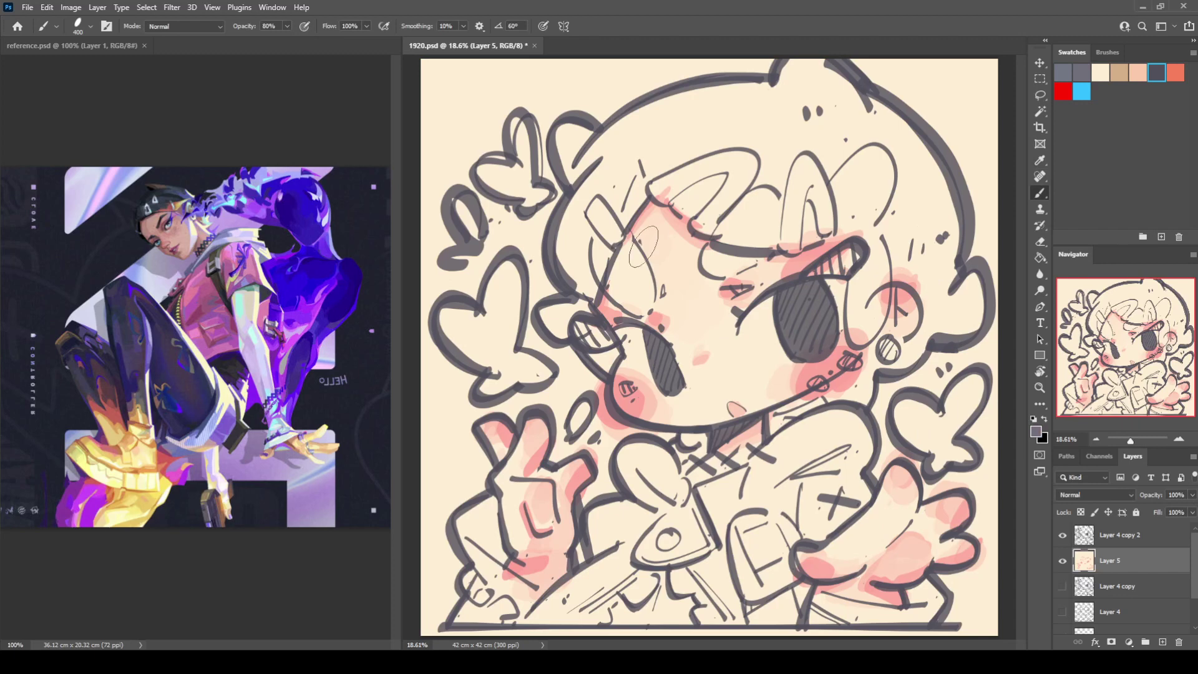
pyautogui.moveTo(553, 320)
pyautogui.mouseDown()
pyautogui.moveTo(579, 310)
pyautogui.moveTo(608, 337)
pyautogui.moveTo(565, 241)
pyautogui.moveTo(584, 283)
pyautogui.moveTo(655, 174)
pyautogui.moveTo(599, 250)
pyautogui.moveTo(624, 299)
pyautogui.moveTo(634, 249)
pyautogui.moveTo(621, 228)
pyautogui.moveTo(649, 293)
pyautogui.moveTo(642, 315)
pyautogui.moveTo(630, 312)
pyautogui.mouseUp()
pyautogui.moveTo(752, 206)
pyautogui.mouseDown()
pyautogui.moveTo(731, 240)
pyautogui.moveTo(746, 213)
pyautogui.moveTo(736, 249)
pyautogui.moveTo(723, 252)
pyautogui.moveTo(745, 240)
pyautogui.moveTo(762, 198)
pyautogui.moveTo(771, 215)
pyautogui.moveTo(627, 167)
pyautogui.moveTo(647, 163)
pyautogui.moveTo(639, 178)
pyautogui.moveTo(581, 121)
pyautogui.moveTo(586, 158)
pyautogui.moveTo(762, 78)
pyautogui.moveTo(747, 113)
pyautogui.moveTo(766, 122)
pyautogui.moveTo(784, 69)
pyautogui.moveTo(827, 82)
pyautogui.moveTo(793, 145)
pyautogui.moveTo(841, 174)
pyautogui.moveTo(845, 224)
pyautogui.moveTo(900, 163)
pyautogui.moveTo(897, 202)
pyautogui.moveTo(845, 220)
pyautogui.moveTo(731, 161)
pyautogui.moveTo(680, 157)
pyautogui.moveTo(901, 130)
pyautogui.moveTo(878, 112)
pyautogui.moveTo(888, 106)
pyautogui.moveTo(924, 166)
pyautogui.mouseUp()
pyautogui.moveTo(727, 232)
pyautogui.mouseDown()
pyautogui.moveTo(919, 182)
pyautogui.moveTo(880, 259)
pyautogui.moveTo(867, 249)
pyautogui.moveTo(862, 305)
pyautogui.moveTo(857, 294)
pyautogui.moveTo(871, 299)
pyautogui.moveTo(883, 283)
pyautogui.moveTo(873, 328)
pyautogui.moveTo(876, 206)
pyautogui.moveTo(923, 262)
pyautogui.moveTo(937, 267)
pyautogui.moveTo(945, 226)
pyautogui.moveTo(954, 281)
pyautogui.moveTo(947, 273)
pyautogui.moveTo(935, 293)
pyautogui.moveTo(905, 265)
pyautogui.moveTo(937, 299)
pyautogui.moveTo(980, 287)
pyautogui.moveTo(933, 337)
pyautogui.mouseUp()
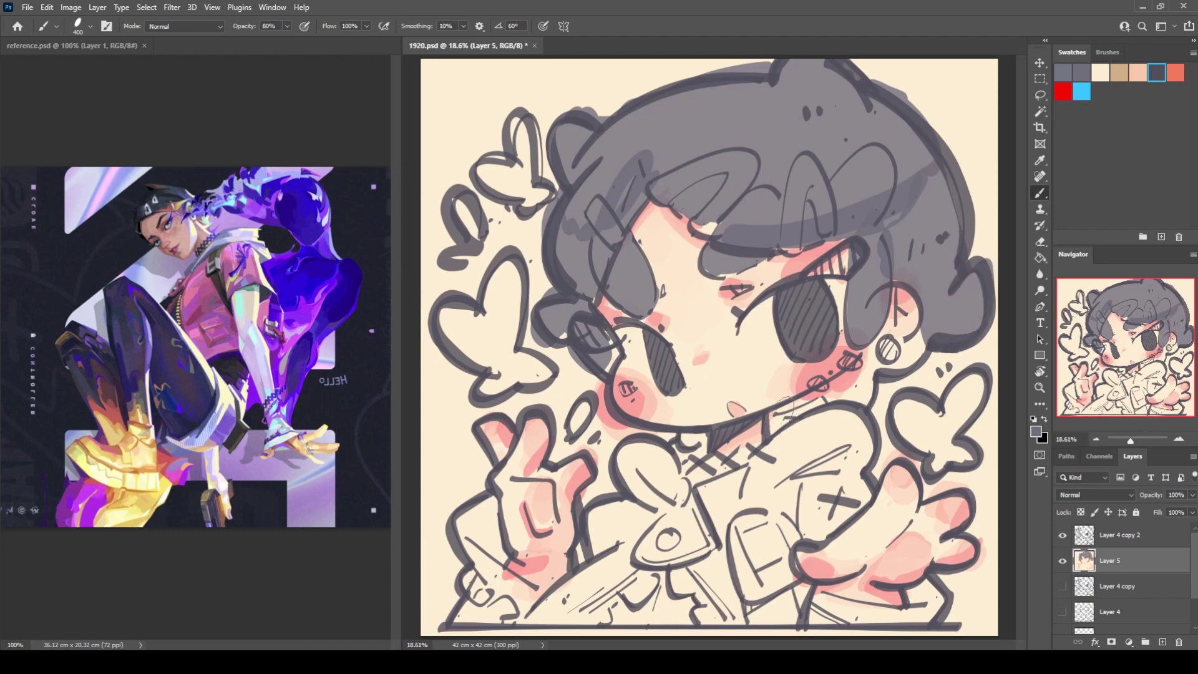
pyautogui.moveTo(780, 401)
pyautogui.mouseDown()
pyautogui.moveTo(864, 386)
pyautogui.moveTo(880, 361)
pyautogui.moveTo(870, 349)
pyautogui.moveTo(899, 350)
pyautogui.moveTo(918, 374)
pyautogui.mouseUp()
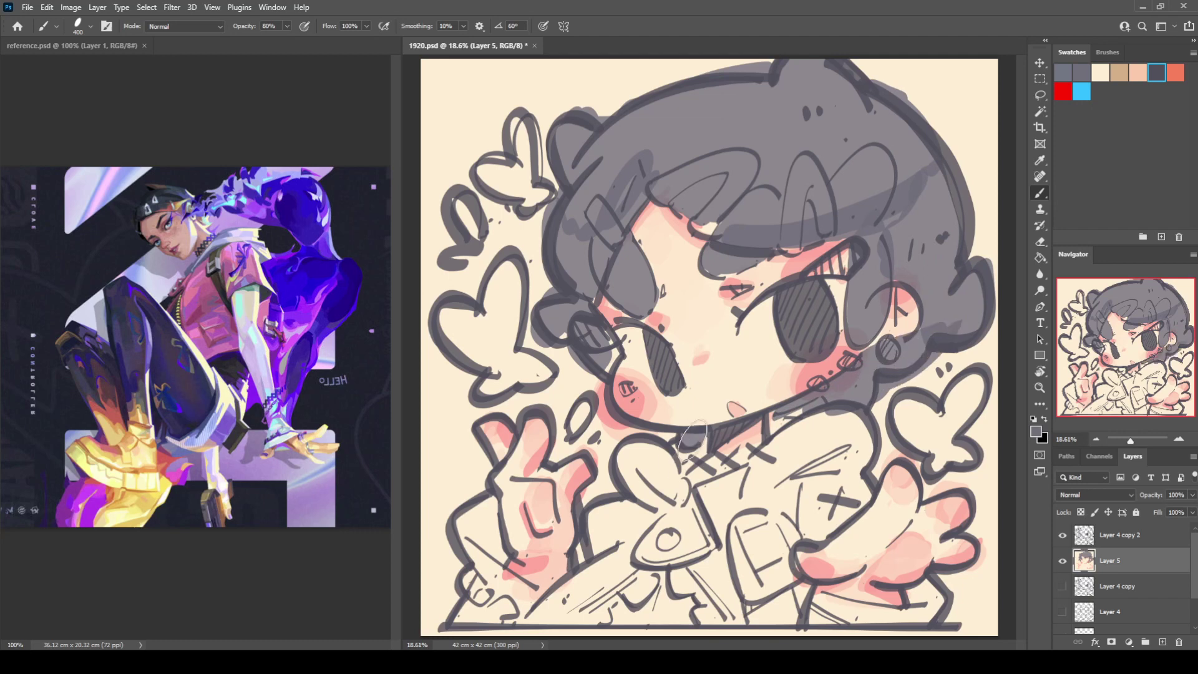
pyautogui.moveTo(599, 333); pyautogui.dragTo(611, 362)
pyautogui.keyDown('alt'); pyautogui.click(559, 279); pyautogui.keyUp('alt')
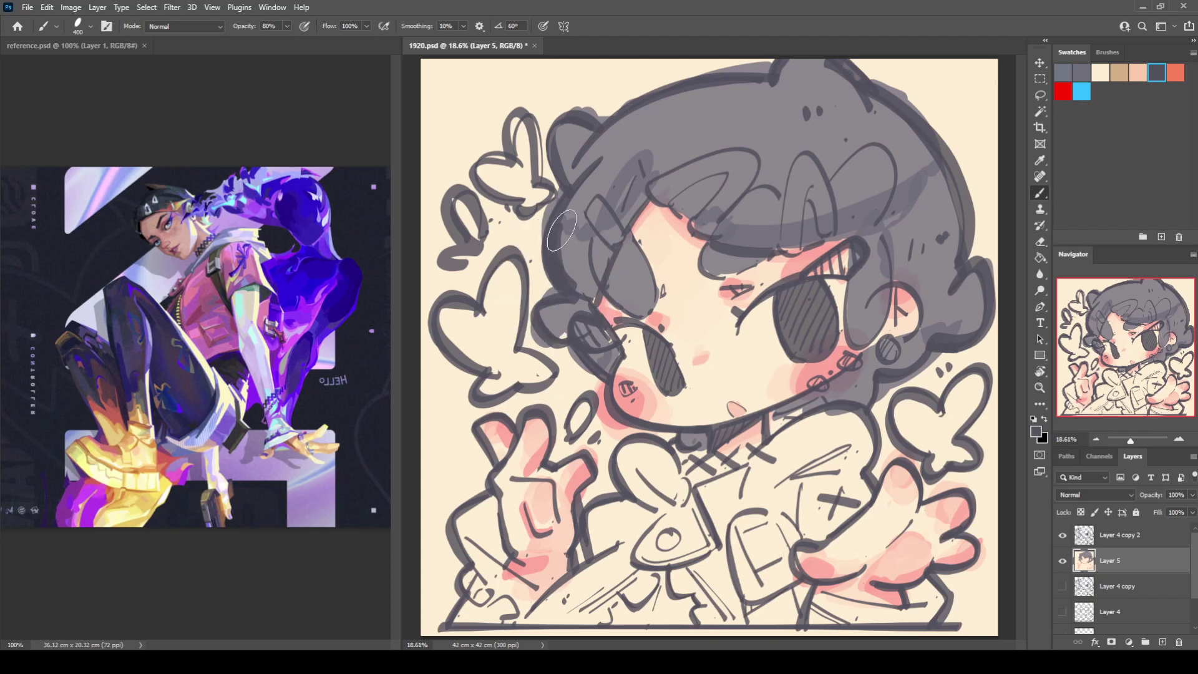
# Layer darker grey strokes over the fringe, the hair beside the ear, and the curls on both sides of the face
pyautogui.moveTo(563, 265); pyautogui.dragTo(581, 215)
pyautogui.moveTo(603, 161)
pyautogui.mouseDown()
pyautogui.moveTo(686, 144)
pyautogui.moveTo(777, 191)
pyautogui.moveTo(834, 183)
pyautogui.moveTo(886, 118)
pyautogui.mouseUp()
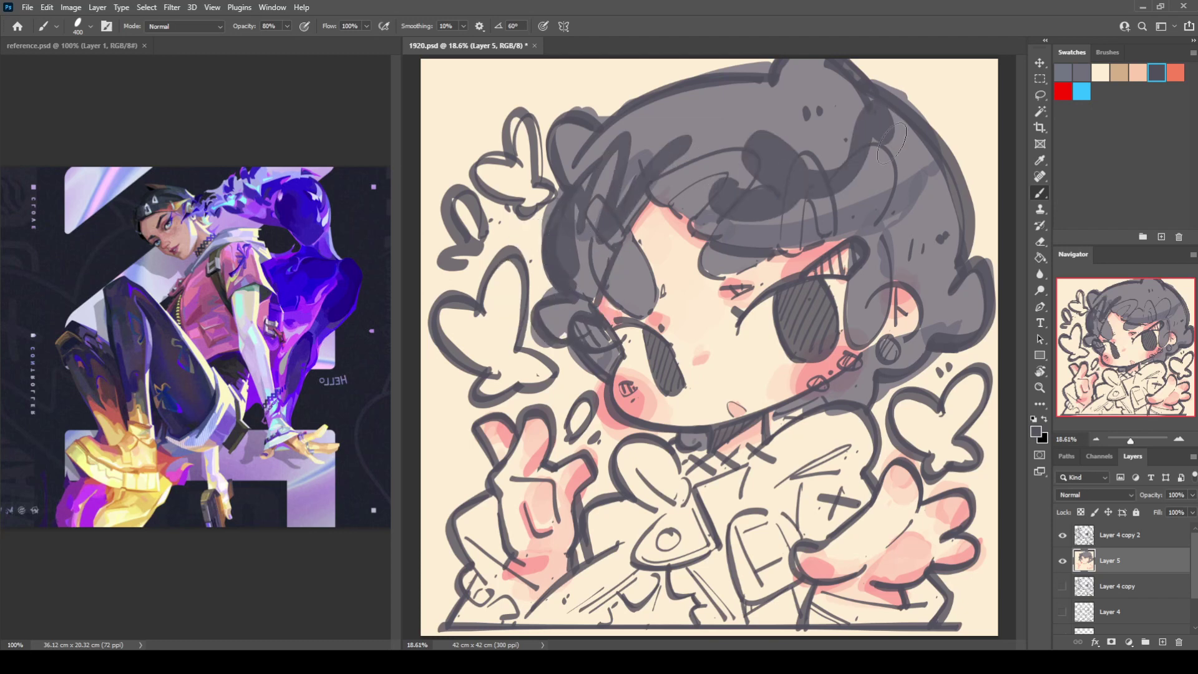
pyautogui.moveTo(864, 334)
pyautogui.mouseDown()
pyautogui.moveTo(889, 278)
pyautogui.moveTo(965, 200)
pyautogui.moveTo(936, 368)
pyautogui.mouseUp()
pyautogui.moveTo(853, 404); pyautogui.dragTo(890, 380)
pyautogui.moveTo(557, 326); pyautogui.dragTo(547, 350)
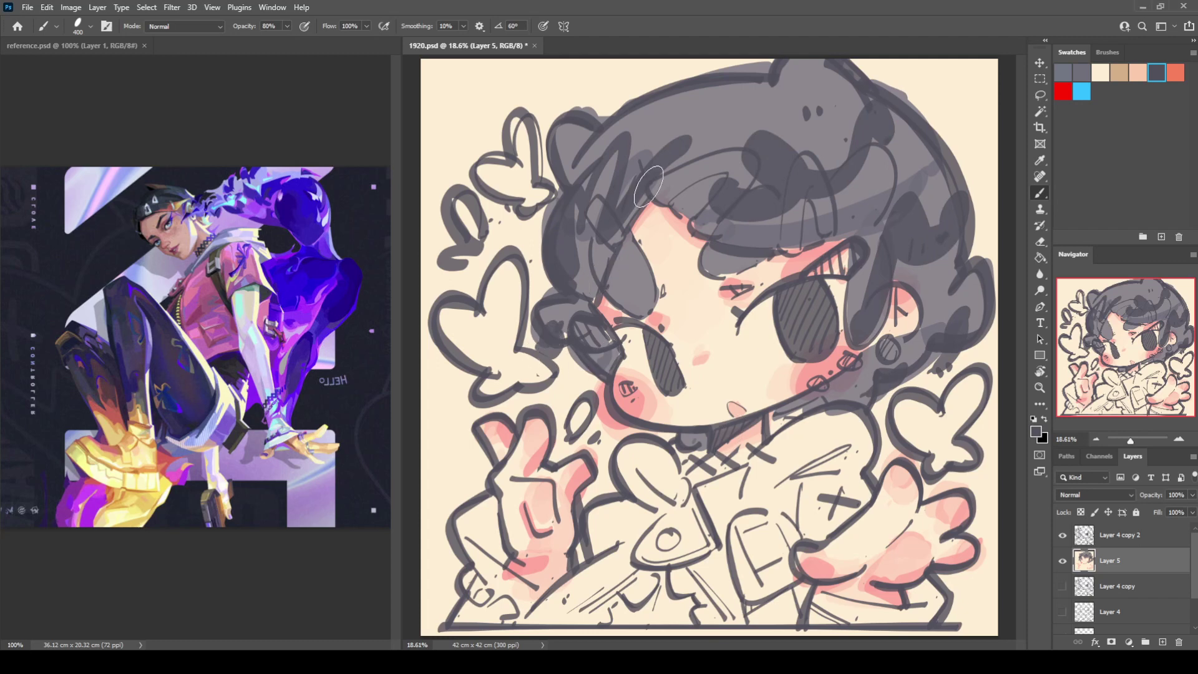
# Darken the small tuft and the left side of the hair, and shade along the crown's upper left edge
pyautogui.click(572, 135)
pyautogui.keyDown('alt'); pyautogui.click(574, 144); pyautogui.keyUp('alt')
pyautogui.moveTo(583, 148)
pyautogui.mouseDown()
pyautogui.moveTo(581, 177)
pyautogui.moveTo(603, 157)
pyautogui.moveTo(611, 173)
pyautogui.moveTo(575, 234)
pyautogui.moveTo(594, 263)
pyautogui.moveTo(604, 238)
pyautogui.moveTo(602, 258)
pyautogui.moveTo(558, 323)
pyautogui.moveTo(587, 300)
pyautogui.moveTo(618, 368)
pyautogui.mouseUp()
pyautogui.keyDown('alt'); pyautogui.click(603, 190); pyautogui.keyUp('alt')
pyautogui.moveTo(626, 169)
pyautogui.mouseDown()
pyautogui.moveTo(657, 164)
pyautogui.moveTo(680, 140)
pyautogui.moveTo(605, 143)
pyautogui.moveTo(631, 154)
pyautogui.moveTo(758, 93)
pyautogui.mouseUp()
pyautogui.keyDown('alt'); pyautogui.click(679, 139); pyautogui.keyUp('alt')
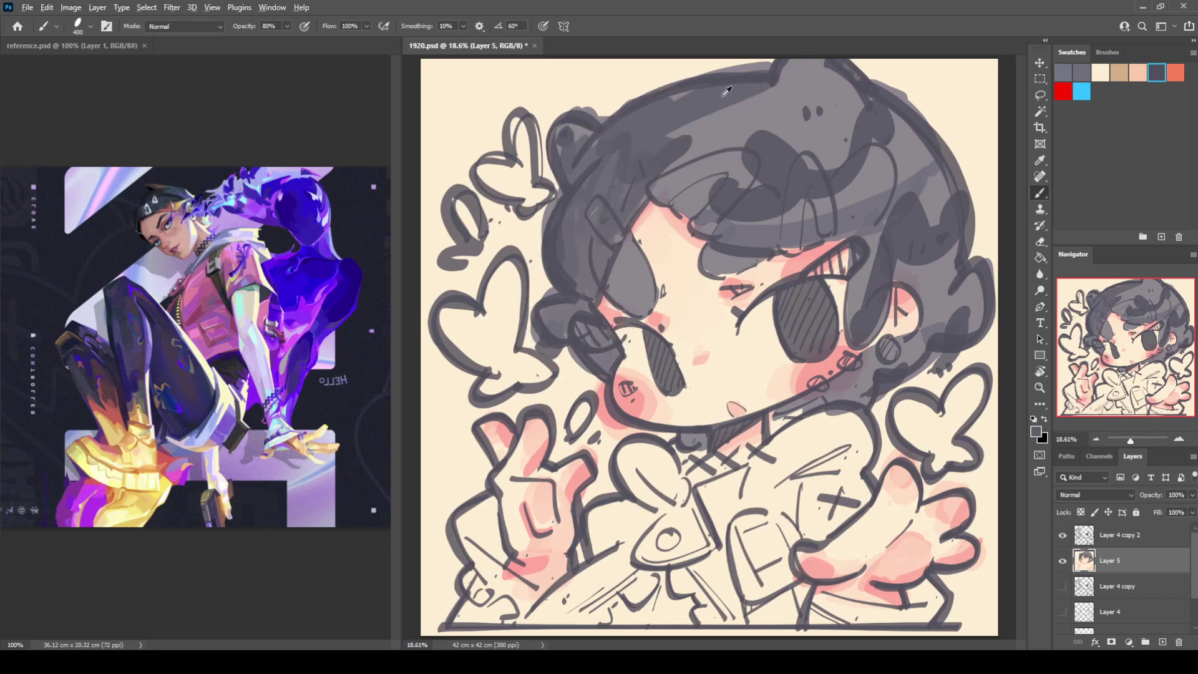
# Fill the remaining light areas of the crown and the tuft on top of the head with sampled darker greys
pyautogui.keyDown('alt'); pyautogui.click(722, 96); pyautogui.keyUp('alt')
pyautogui.keyDown('alt'); pyautogui.click(694, 116); pyautogui.keyUp('alt')
pyautogui.moveTo(685, 130)
pyautogui.mouseDown()
pyautogui.moveTo(693, 150)
pyautogui.moveTo(819, 130)
pyautogui.mouseUp()
pyautogui.keyDown('alt'); pyautogui.click(802, 122); pyautogui.keyUp('alt')
pyautogui.moveTo(750, 102)
pyautogui.mouseDown()
pyautogui.moveTo(842, 84)
pyautogui.moveTo(818, 162)
pyautogui.moveTo(827, 155)
pyautogui.moveTo(796, 169)
pyautogui.moveTo(773, 157)
pyautogui.moveTo(672, 186)
pyautogui.moveTo(657, 173)
pyautogui.moveTo(715, 213)
pyautogui.moveTo(814, 163)
pyautogui.moveTo(761, 222)
pyautogui.moveTo(743, 222)
pyautogui.moveTo(810, 220)
pyautogui.moveTo(793, 211)
pyautogui.moveTo(895, 158)
pyautogui.moveTo(921, 124)
pyautogui.moveTo(836, 150)
pyautogui.moveTo(853, 120)
pyautogui.moveTo(868, 124)
pyautogui.moveTo(668, 142)
pyautogui.moveTo(646, 138)
pyautogui.moveTo(655, 95)
pyautogui.moveTo(724, 98)
pyautogui.moveTo(573, 141)
pyautogui.moveTo(600, 124)
pyautogui.moveTo(832, 161)
pyautogui.moveTo(680, 153)
pyautogui.moveTo(637, 139)
pyautogui.mouseUp()
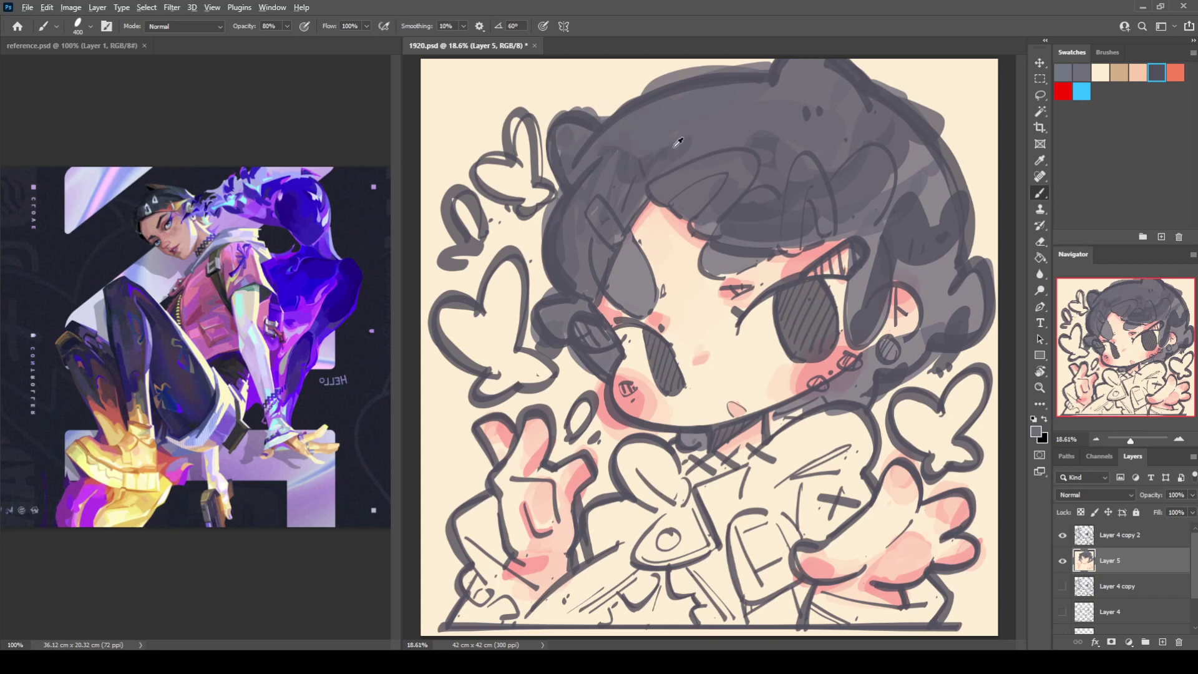
# Blend the greys across the fringe's left half and centre, and darken the side lock beside the left eye
pyautogui.keyDown('alt'); pyautogui.click(674, 156); pyautogui.keyUp('alt')
pyautogui.moveTo(669, 181); pyautogui.dragTo(629, 208)
pyautogui.moveTo(627, 165)
pyautogui.mouseDown()
pyautogui.moveTo(602, 273)
pyautogui.moveTo(650, 196)
pyautogui.moveTo(604, 309)
pyautogui.moveTo(627, 258)
pyautogui.moveTo(609, 285)
pyautogui.moveTo(632, 270)
pyautogui.moveTo(631, 250)
pyautogui.moveTo(620, 280)
pyautogui.moveTo(622, 224)
pyautogui.moveTo(605, 184)
pyautogui.moveTo(648, 297)
pyautogui.moveTo(619, 291)
pyautogui.moveTo(649, 299)
pyautogui.mouseUp()
pyautogui.keyDown('alt'); pyautogui.click(609, 180); pyautogui.keyUp('alt')
pyautogui.moveTo(737, 248)
pyautogui.mouseDown()
pyautogui.moveTo(764, 247)
pyautogui.moveTo(753, 219)
pyautogui.moveTo(705, 250)
pyautogui.moveTo(708, 273)
pyautogui.moveTo(773, 255)
pyautogui.mouseUp()
pyautogui.keyDown('alt'); pyautogui.click(751, 224); pyautogui.keyUp('alt')
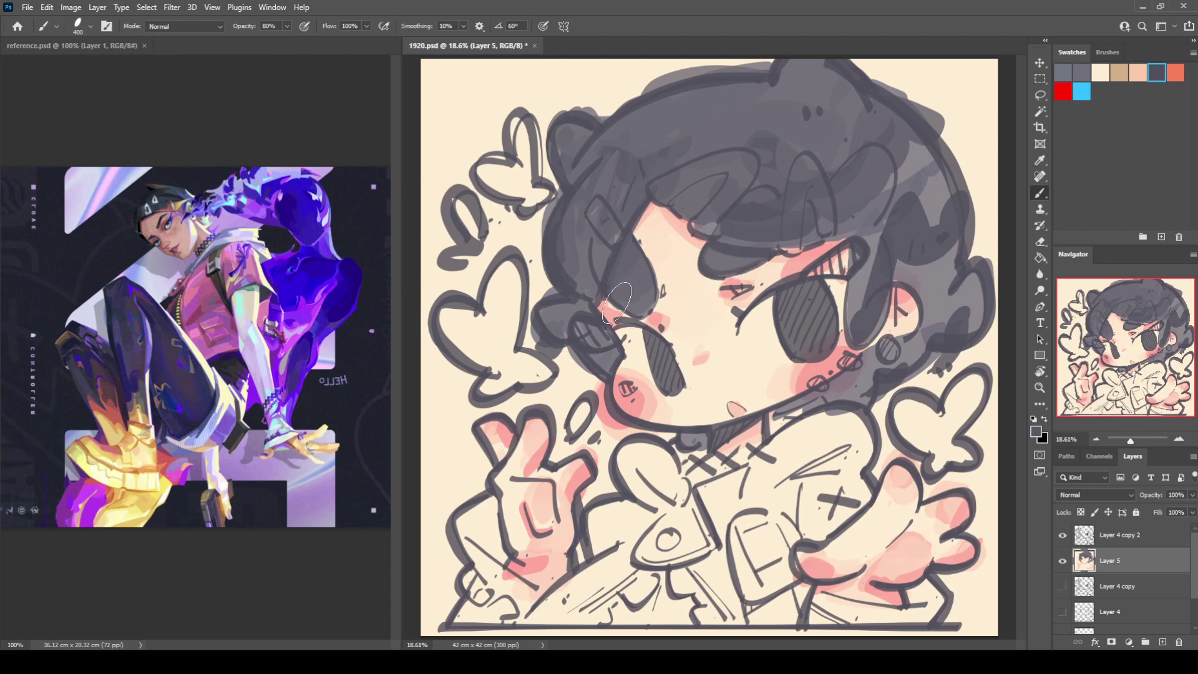
pyautogui.moveTo(615, 292); pyautogui.dragTo(644, 313)
pyautogui.moveTo(626, 232)
pyautogui.mouseDown()
pyautogui.moveTo(655, 280)
pyautogui.moveTo(651, 314)
pyautogui.mouseUp()
# Darken the hair above the ear, the lock in front of it, and the curls behind the cheek and neck
pyautogui.keyDown('alt'); pyautogui.click(848, 173); pyautogui.keyUp('alt')
pyautogui.moveTo(891, 267); pyautogui.dragTo(877, 254)
pyautogui.moveTo(920, 212)
pyautogui.mouseDown()
pyautogui.moveTo(923, 223)
pyautogui.moveTo(922, 161)
pyautogui.moveTo(967, 175)
pyautogui.moveTo(923, 166)
pyautogui.moveTo(874, 212)
pyautogui.moveTo(916, 268)
pyautogui.moveTo(922, 261)
pyautogui.moveTo(898, 275)
pyautogui.moveTo(929, 277)
pyautogui.moveTo(931, 334)
pyautogui.moveTo(961, 331)
pyautogui.moveTo(865, 260)
pyautogui.moveTo(860, 324)
pyautogui.moveTo(874, 263)
pyautogui.moveTo(861, 292)
pyautogui.moveTo(874, 307)
pyautogui.mouseUp()
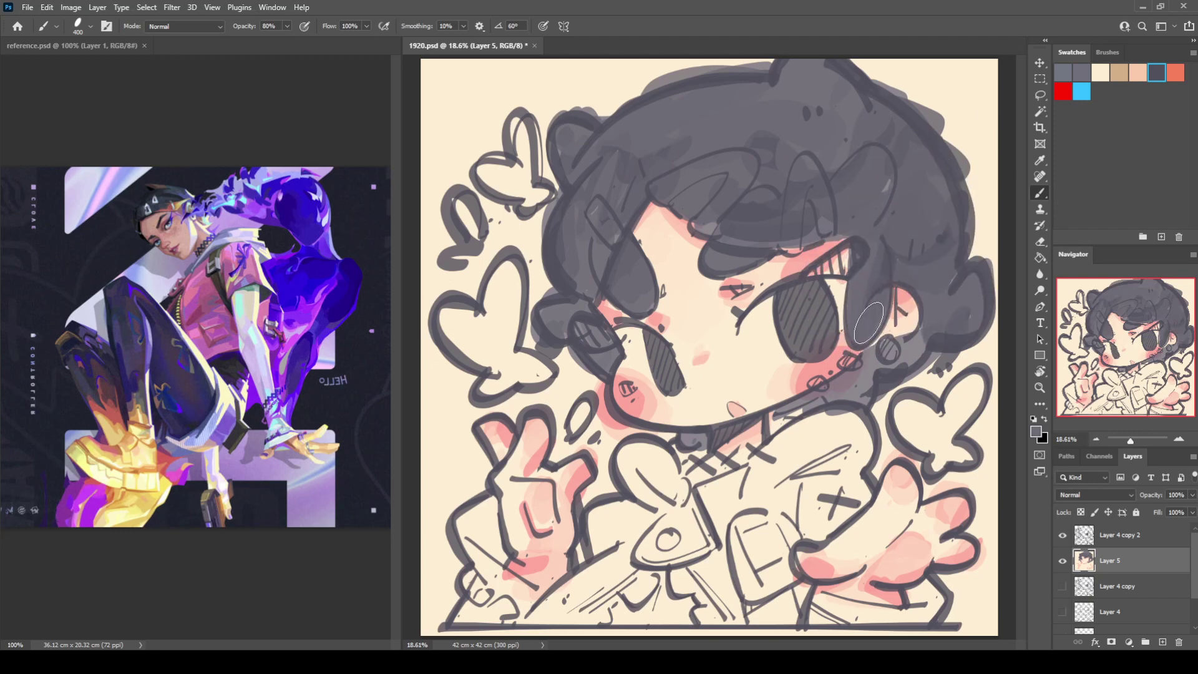
pyautogui.keyDown('alt'); pyautogui.click(886, 261); pyautogui.keyUp('alt')
pyautogui.moveTo(803, 413)
pyautogui.mouseDown()
pyautogui.moveTo(775, 415)
pyautogui.moveTo(867, 368)
pyautogui.moveTo(839, 399)
pyautogui.moveTo(874, 393)
pyautogui.moveTo(869, 360)
pyautogui.moveTo(921, 345)
pyautogui.moveTo(918, 359)
pyautogui.mouseUp()
pyautogui.keyDown('alt'); pyautogui.click(947, 317); pyautogui.keyUp('alt')
pyautogui.moveTo(705, 449); pyautogui.dragTo(680, 445)
# Sample hair greys and blend the tones in the centre of the fringe above the forehead
pyautogui.keyDown('alt'); pyautogui.click(887, 181); pyautogui.keyUp('alt')
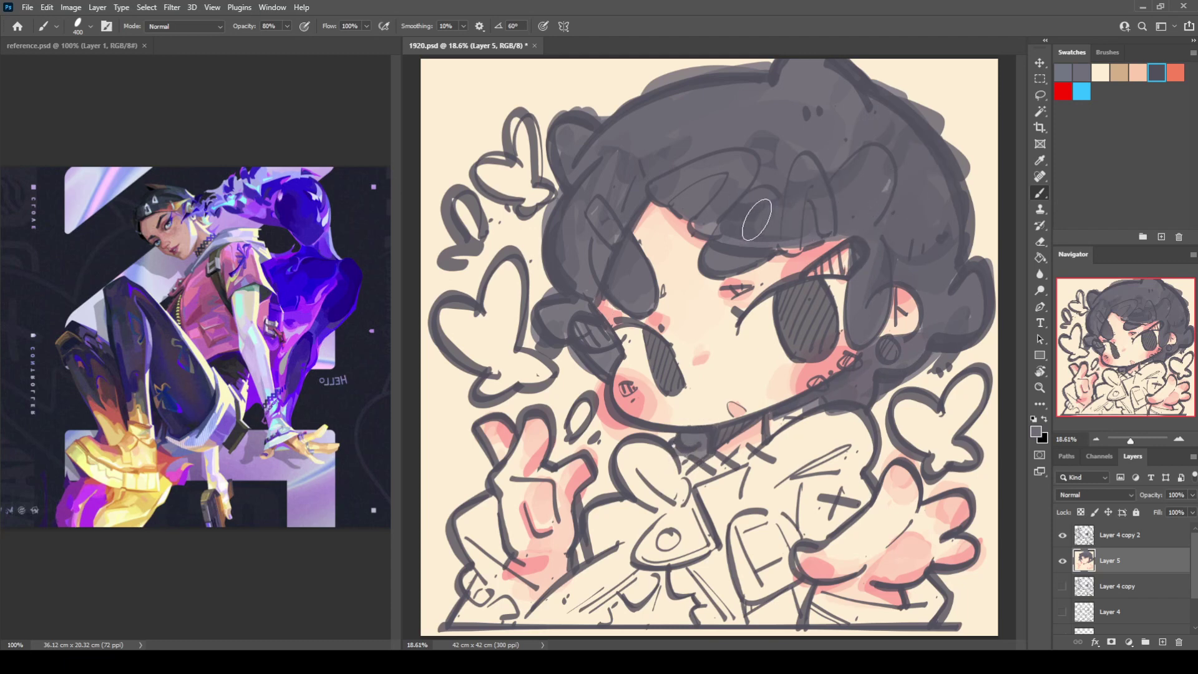
pyautogui.keyDown('alt'); pyautogui.click(793, 195); pyautogui.keyUp('alt')
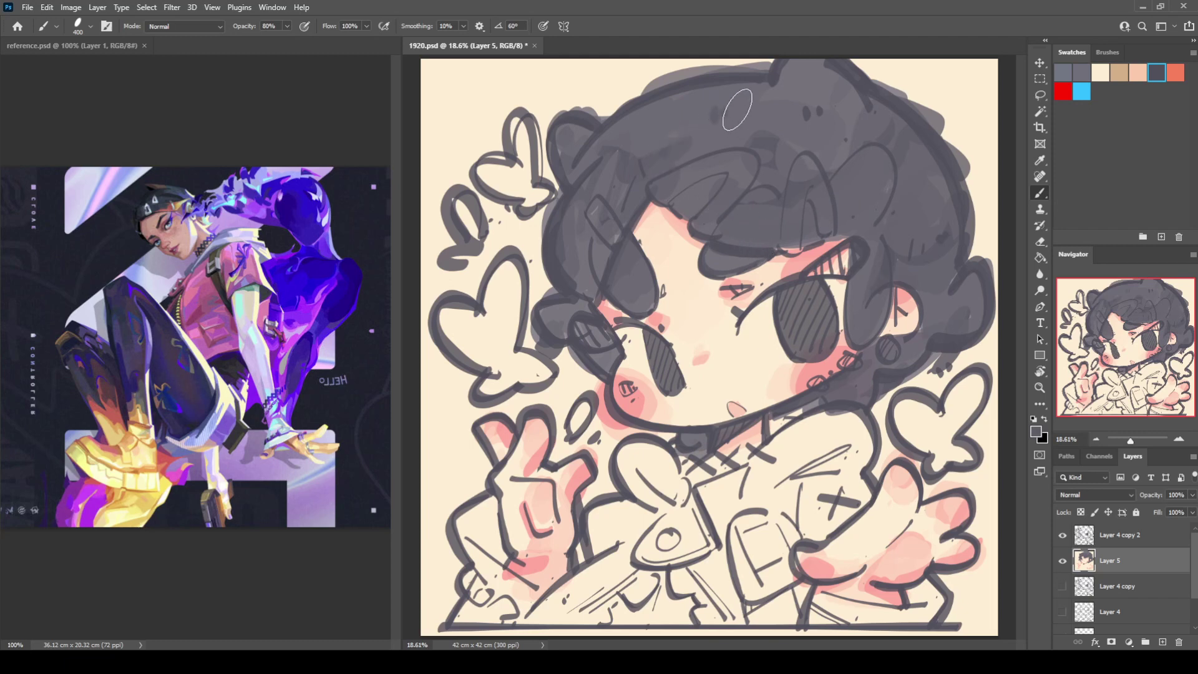
pyautogui.keyDown('alt'); pyautogui.click(743, 240); pyautogui.keyUp('alt')
pyautogui.keyDown('alt'); pyautogui.click(724, 253); pyautogui.keyUp('alt')
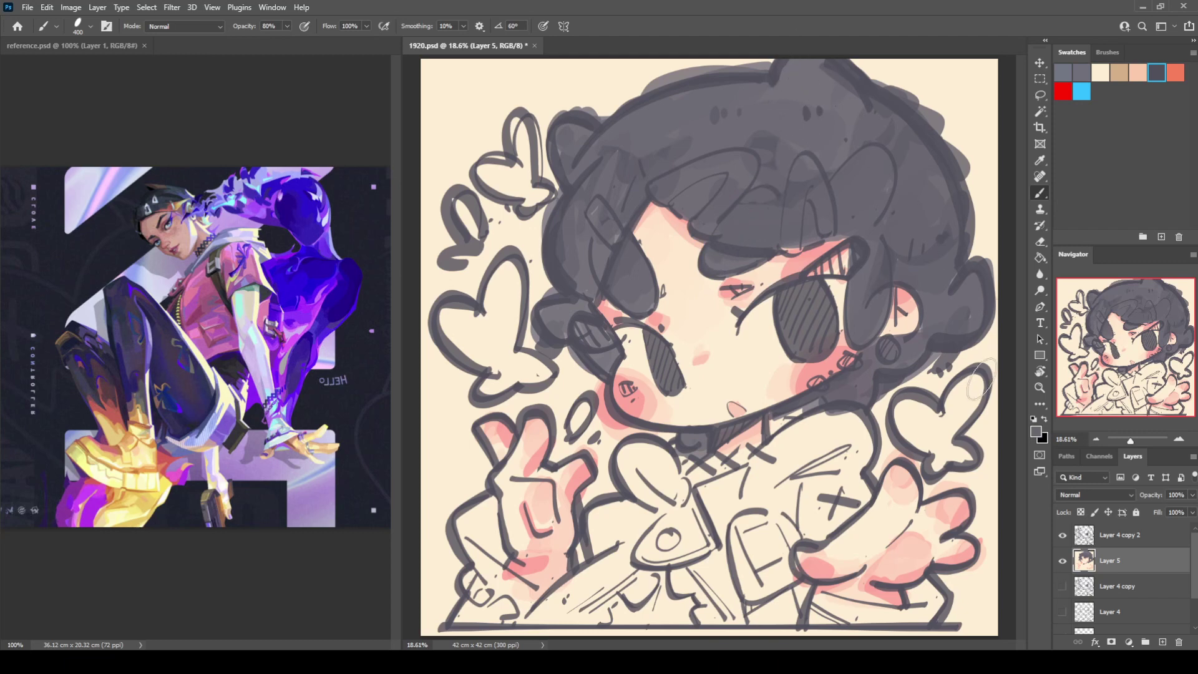
# Pick a slightly different grey and blend it into the hair above the ear and beside the fringe
pyautogui.press('i')
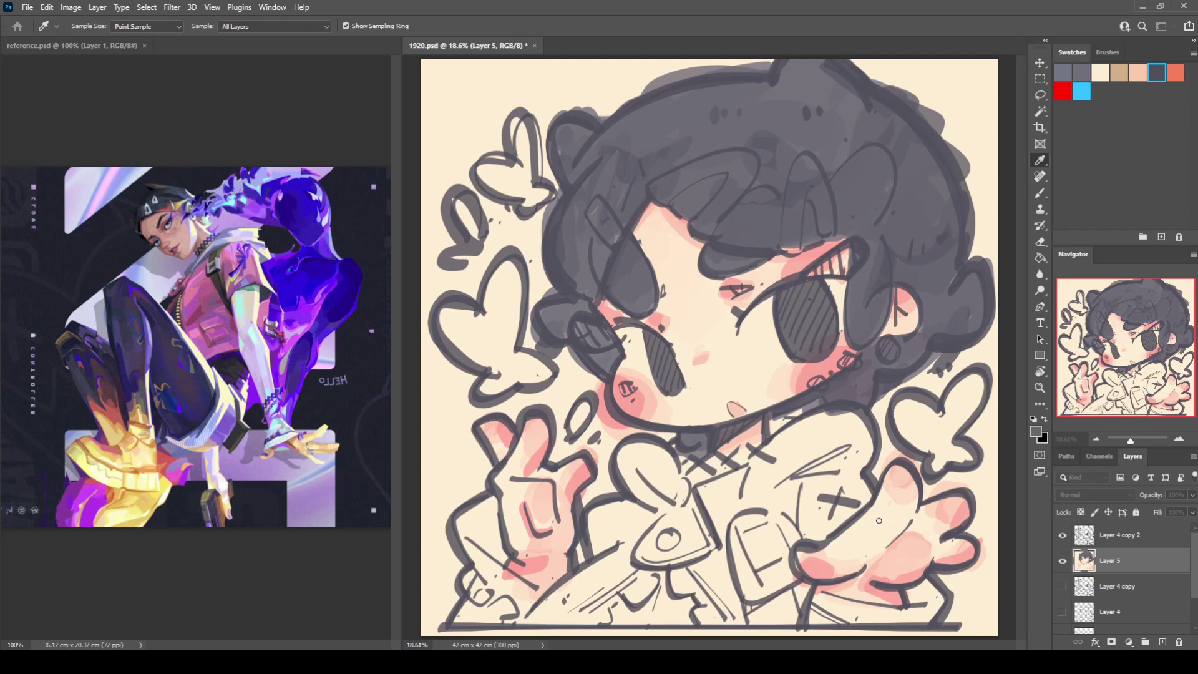
pyautogui.press('b')
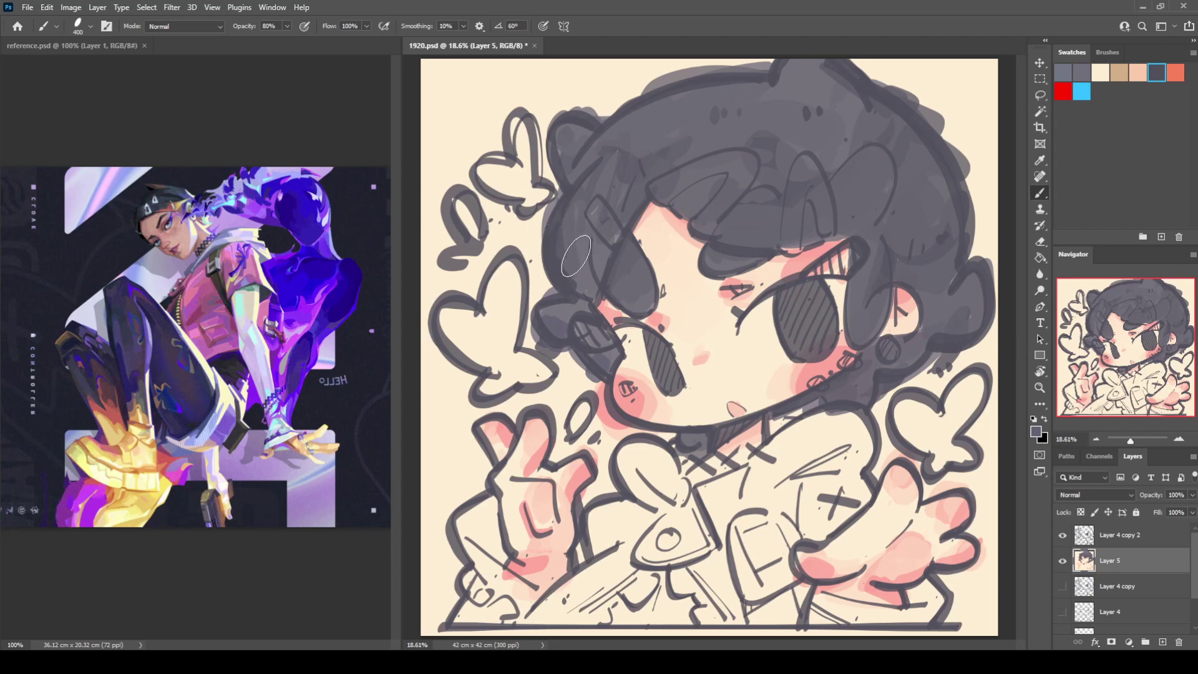
pyautogui.keyDown('alt'); pyautogui.click(565, 209); pyautogui.keyUp('alt')
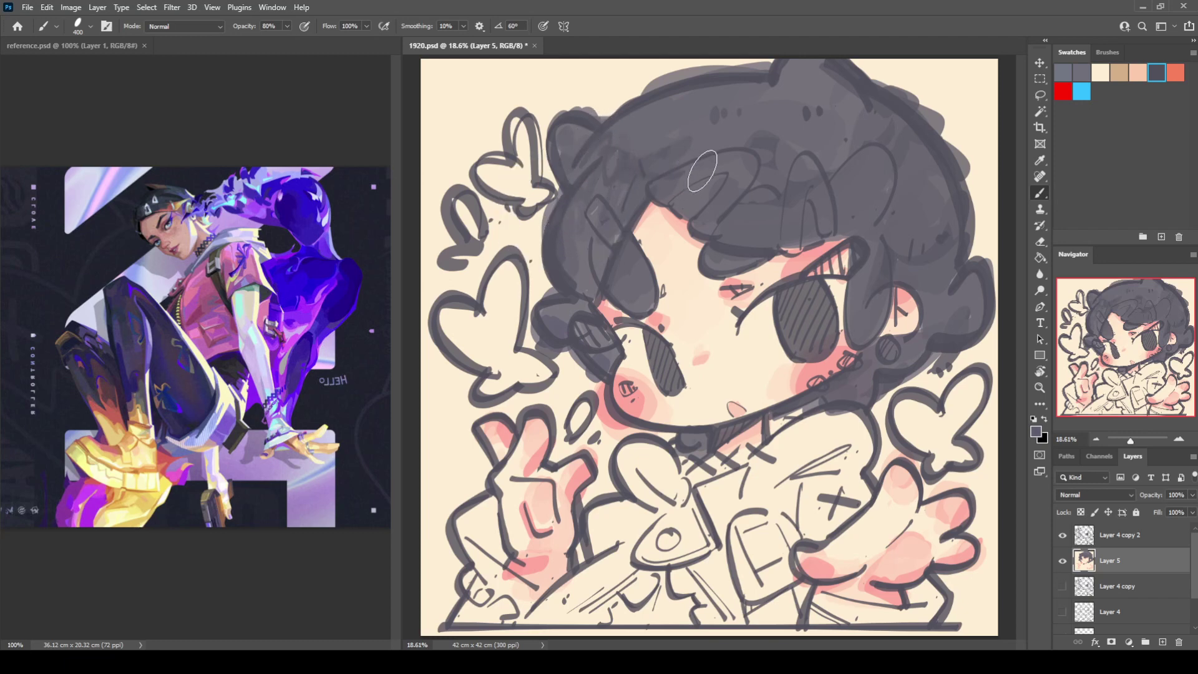
pyautogui.moveTo(895, 201)
pyautogui.mouseDown()
pyautogui.moveTo(869, 206)
pyautogui.moveTo(878, 226)
pyautogui.moveTo(949, 201)
pyautogui.moveTo(906, 220)
pyautogui.moveTo(904, 242)
pyautogui.moveTo(953, 255)
pyautogui.mouseUp()
pyautogui.keyDown('alt'); pyautogui.click(894, 201); pyautogui.keyUp('alt')
pyautogui.keyDown('alt'); pyautogui.click(886, 230); pyautogui.keyUp('alt')
pyautogui.keyDown('alt'); pyautogui.click(903, 222); pyautogui.keyUp('alt')
pyautogui.keyDown('alt'); pyautogui.click(935, 199); pyautogui.keyUp('alt')
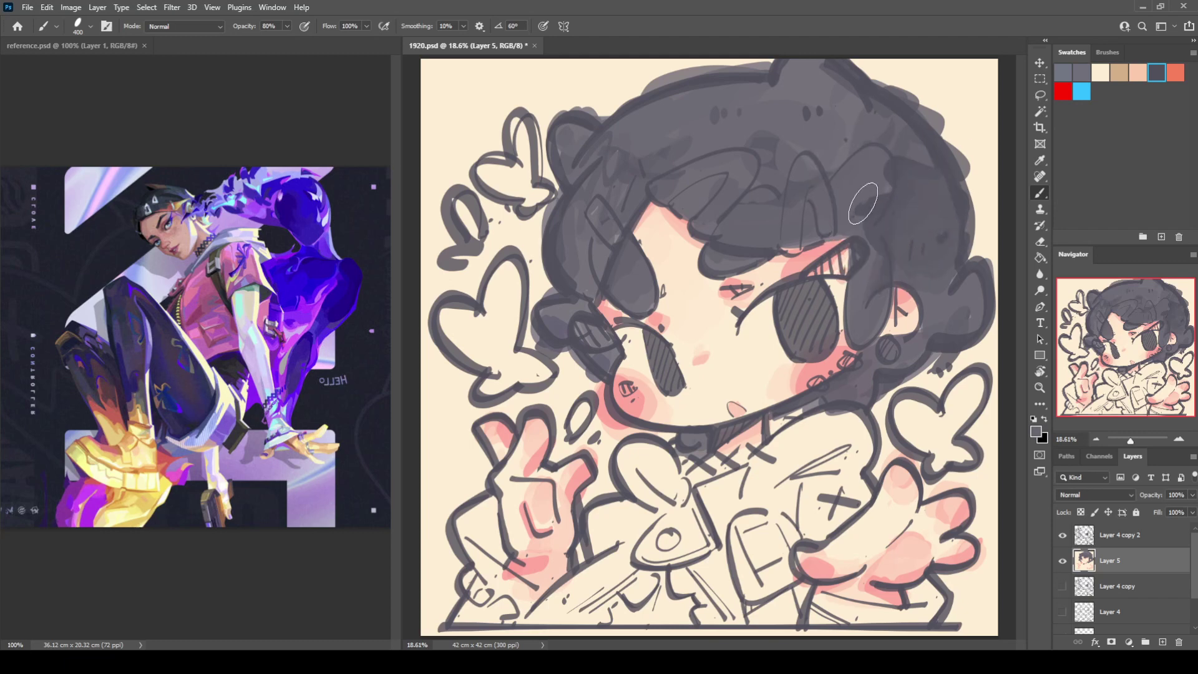
pyautogui.keyDown('alt'); pyautogui.click(906, 168); pyautogui.keyUp('alt')
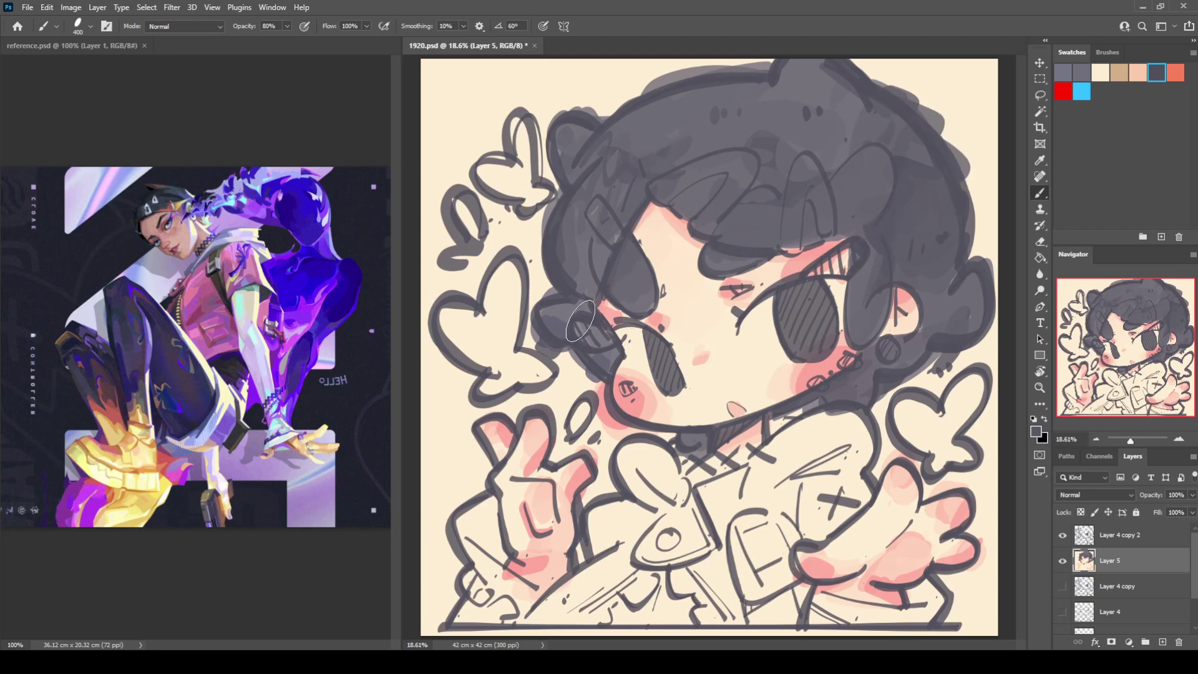
# Smooth the grey tones in the left curl beside the face and the hair just above it
pyautogui.keyDown('alt'); pyautogui.click(562, 325); pyautogui.keyUp('alt')
pyautogui.moveTo(549, 324); pyautogui.dragTo(559, 313)
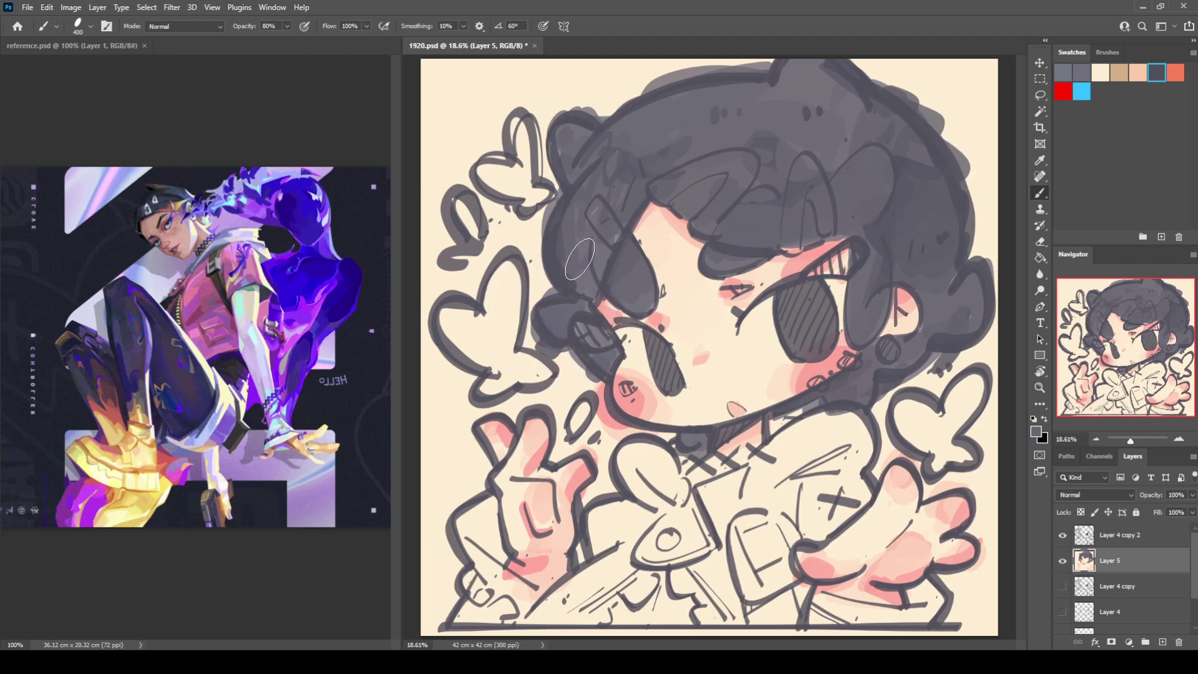
pyautogui.keyDown('alt'); pyautogui.click(586, 240); pyautogui.keyUp('alt')
pyautogui.moveTo(594, 262)
pyautogui.mouseDown()
pyautogui.moveTo(567, 227)
pyautogui.moveTo(584, 262)
pyautogui.mouseUp()
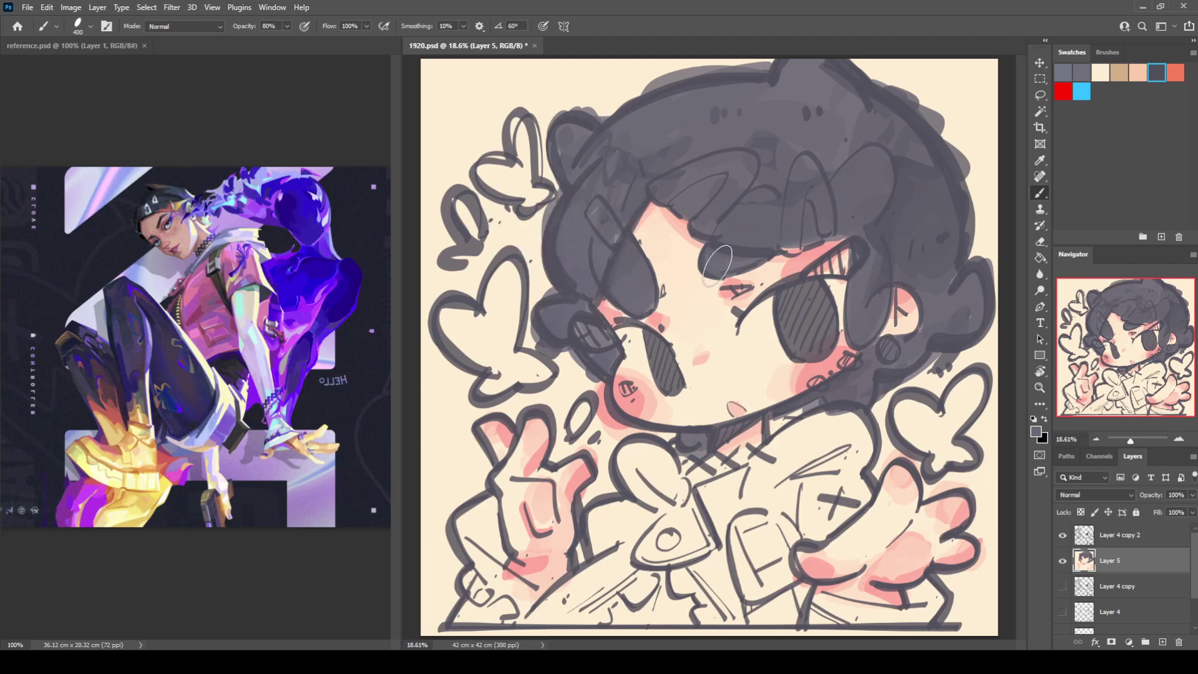
pyautogui.keyDown('alt'); pyautogui.click(570, 277); pyautogui.keyUp('alt')
# Deepen and even out the greys in the hair above the ear and the curls behind it
pyautogui.moveTo(893, 267)
pyautogui.mouseDown()
pyautogui.moveTo(872, 344)
pyautogui.moveTo(852, 345)
pyautogui.moveTo(845, 283)
pyautogui.moveTo(865, 250)
pyautogui.mouseUp()
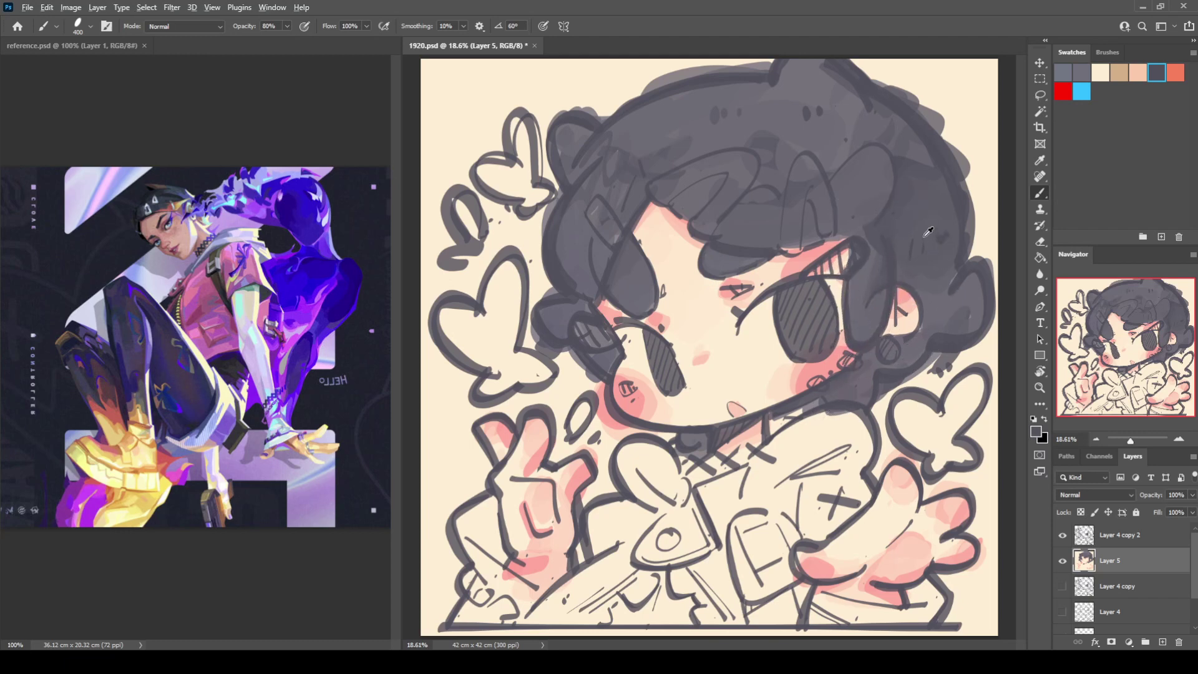
pyautogui.keyDown('alt'); pyautogui.click(877, 242); pyautogui.keyUp('alt')
pyautogui.moveTo(928, 305)
pyautogui.mouseDown()
pyautogui.moveTo(924, 325)
pyautogui.moveTo(985, 285)
pyautogui.mouseUp()
pyautogui.keyDown('alt'); pyautogui.click(935, 328); pyautogui.keyUp('alt')
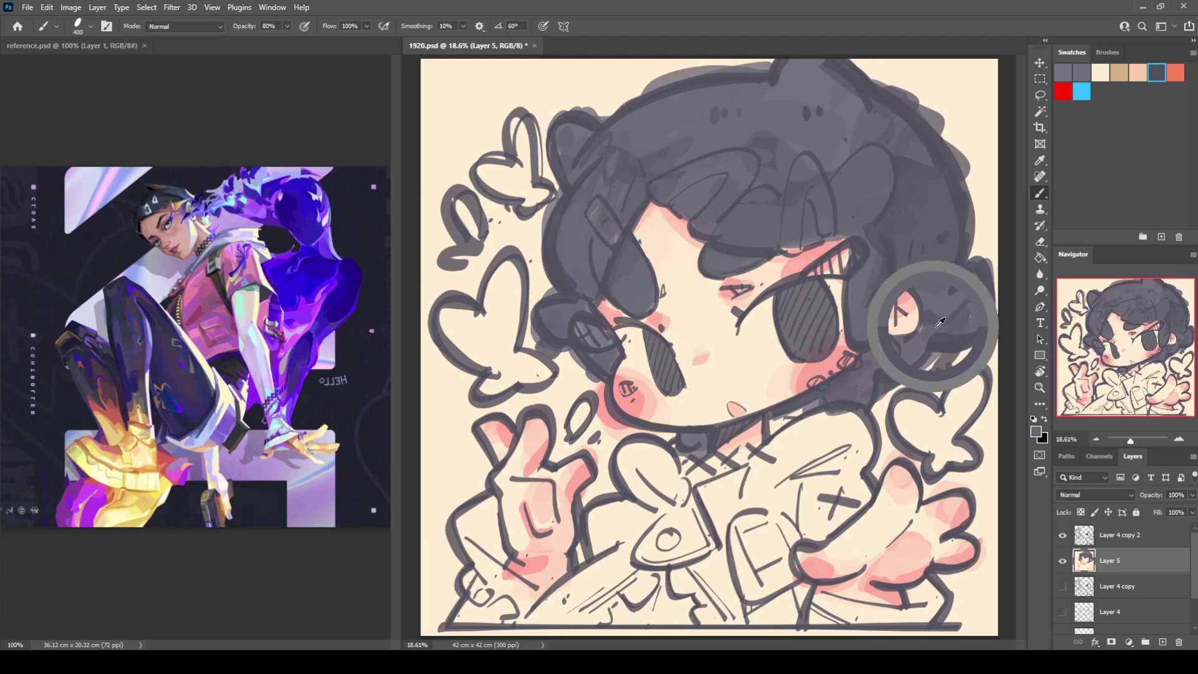
pyautogui.moveTo(923, 332); pyautogui.dragTo(974, 317)
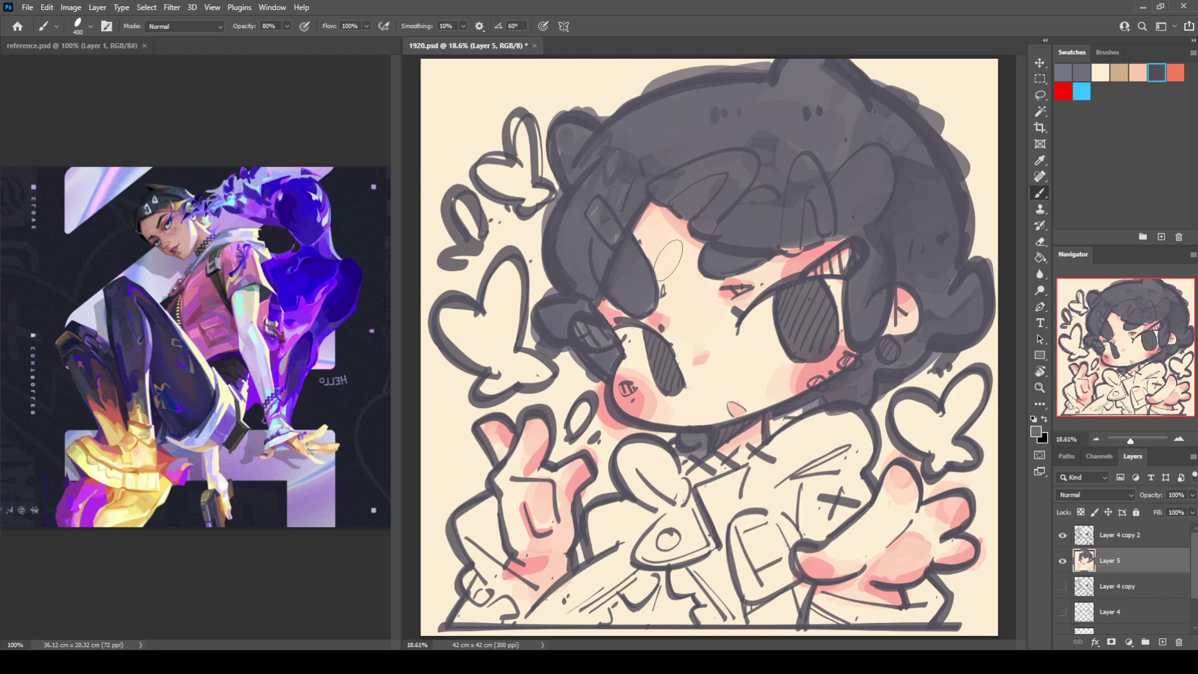
# Sample pink from the reference character's shirt and rough it in across the chest, shoulder and lower edge of the top
pyautogui.press('d')
pyautogui.press('x')
pyautogui.keyDown('alt'); pyautogui.click(200, 292); pyautogui.keyUp('alt')
pyautogui.moveTo(655, 517)
pyautogui.mouseDown()
pyautogui.moveTo(561, 619)
pyautogui.moveTo(742, 530)
pyautogui.moveTo(767, 548)
pyautogui.mouseUp()
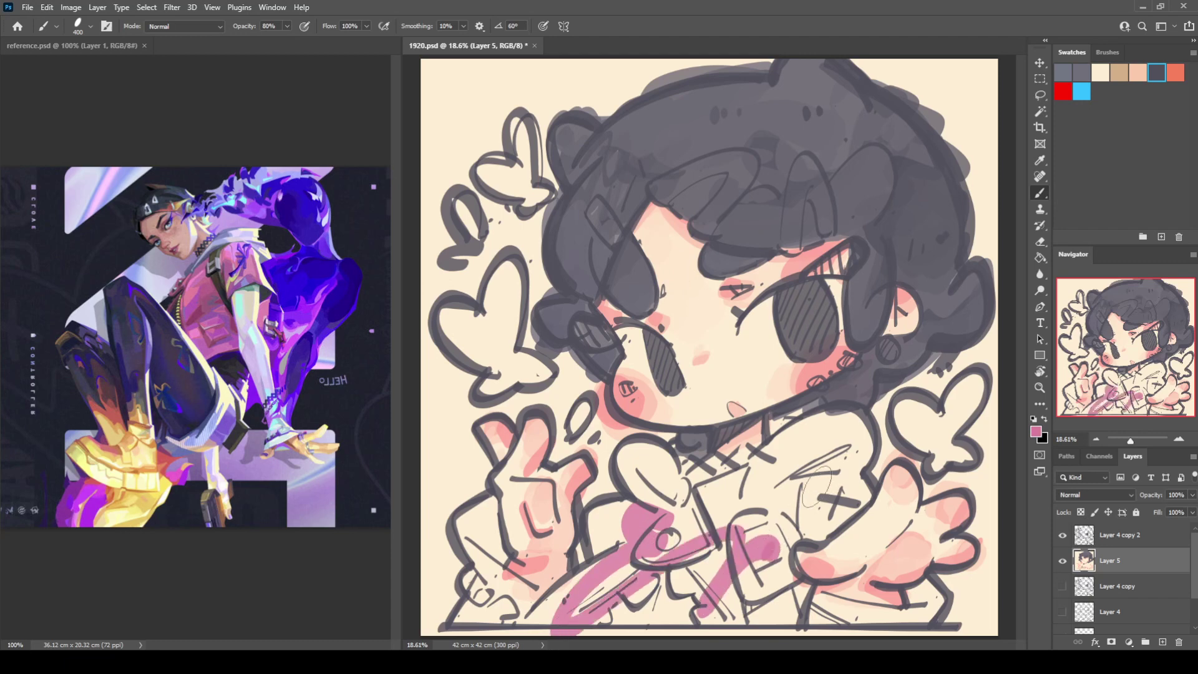
pyautogui.moveTo(799, 497)
pyautogui.mouseDown()
pyautogui.moveTo(846, 474)
pyautogui.moveTo(812, 495)
pyautogui.mouseUp()
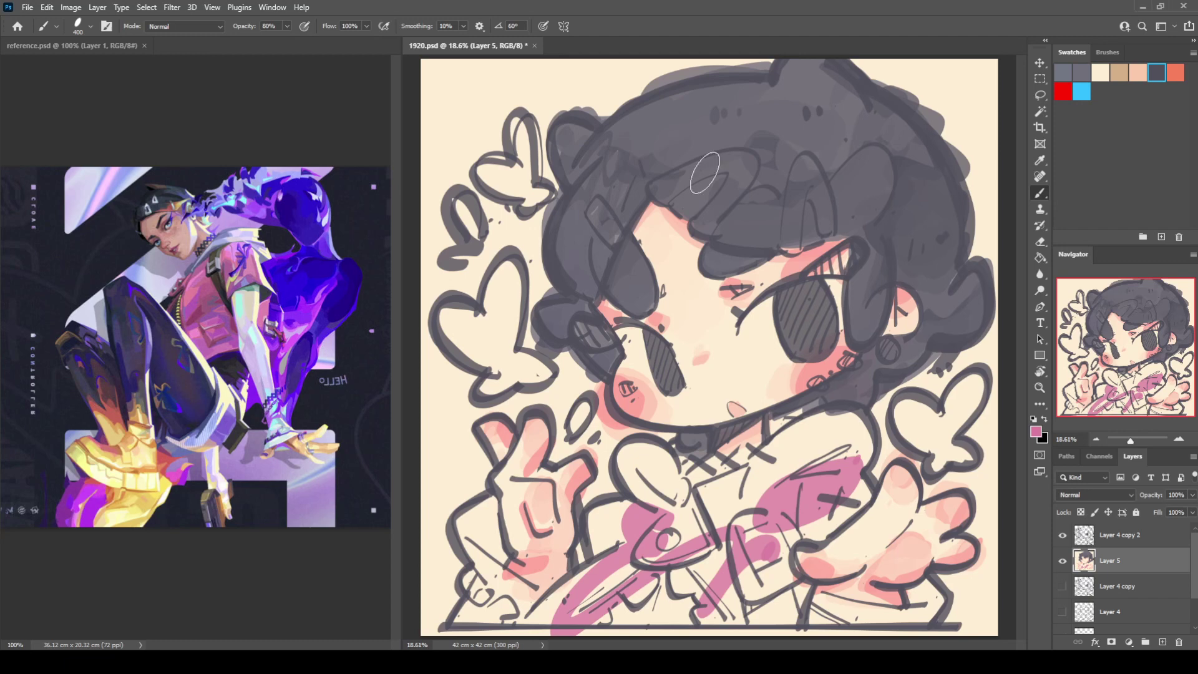
pyautogui.moveTo(535, 616); pyautogui.dragTo(521, 623)
pyautogui.moveTo(614, 614); pyautogui.dragTo(731, 610)
pyautogui.moveTo(603, 523); pyautogui.dragTo(623, 526)
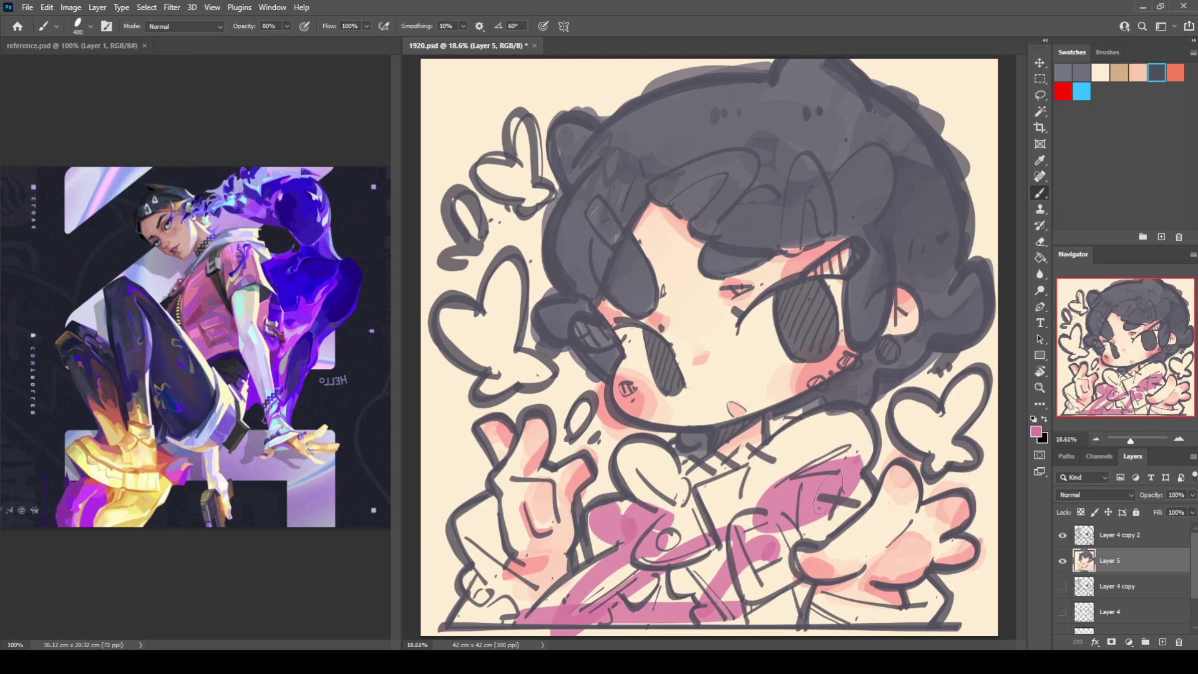
# Pick a more saturated pink and fill the rest of the top around the chest details
pyautogui.press('i')
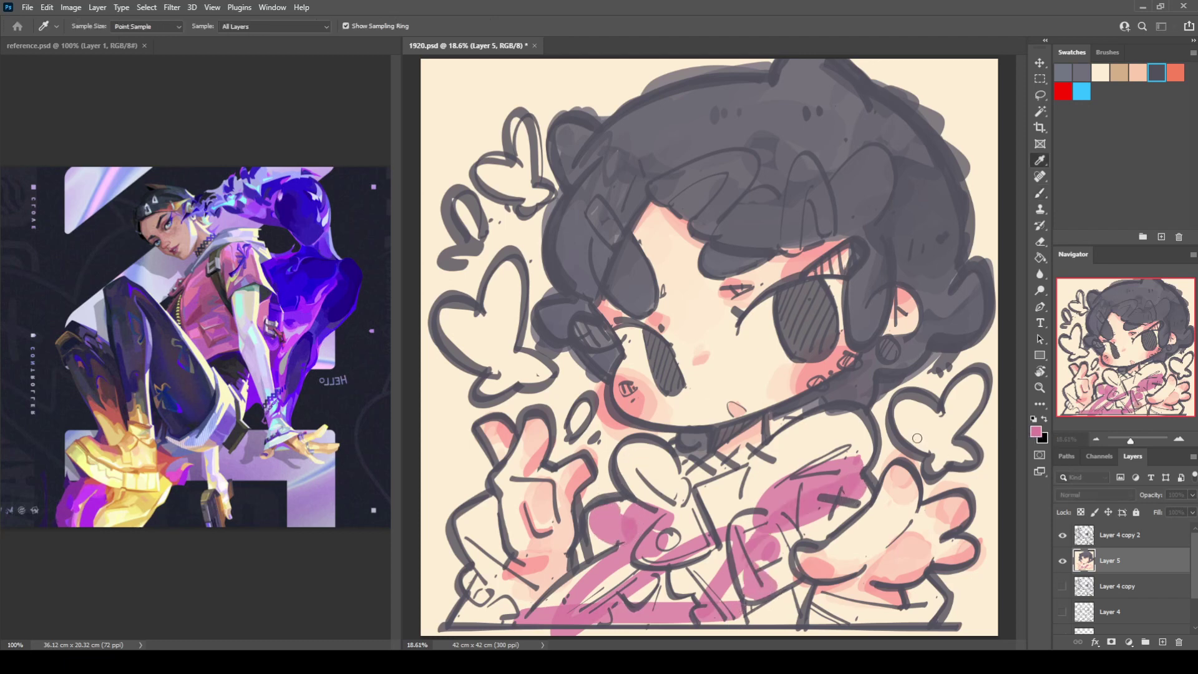
pyautogui.click(1132, 435)
pyautogui.moveTo(662, 588)
pyautogui.mouseDown()
pyautogui.moveTo(597, 588)
pyautogui.moveTo(614, 562)
pyautogui.mouseUp()
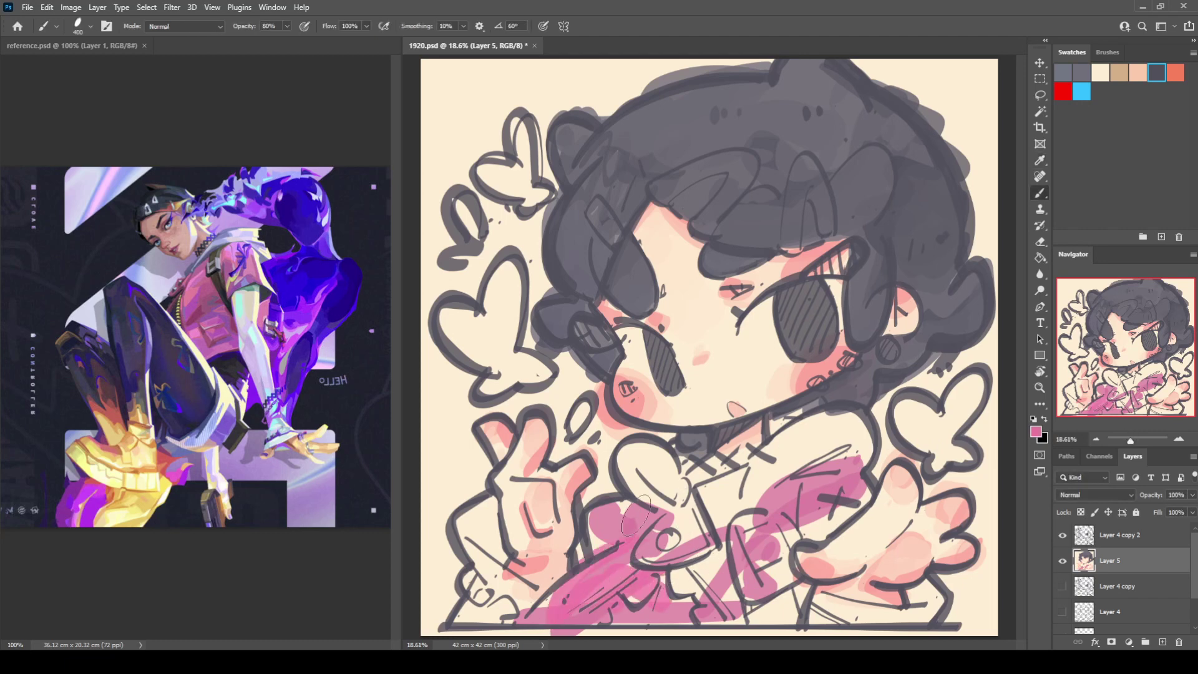
pyautogui.moveTo(635, 517)
pyautogui.mouseDown()
pyautogui.moveTo(707, 552)
pyautogui.moveTo(667, 549)
pyautogui.moveTo(686, 574)
pyautogui.moveTo(758, 593)
pyautogui.moveTo(771, 571)
pyautogui.moveTo(742, 555)
pyautogui.moveTo(710, 503)
pyautogui.moveTo(847, 479)
pyautogui.moveTo(829, 517)
pyautogui.moveTo(842, 502)
pyautogui.moveTo(771, 507)
pyautogui.moveTo(778, 572)
pyautogui.moveTo(823, 615)
pyautogui.mouseUp()
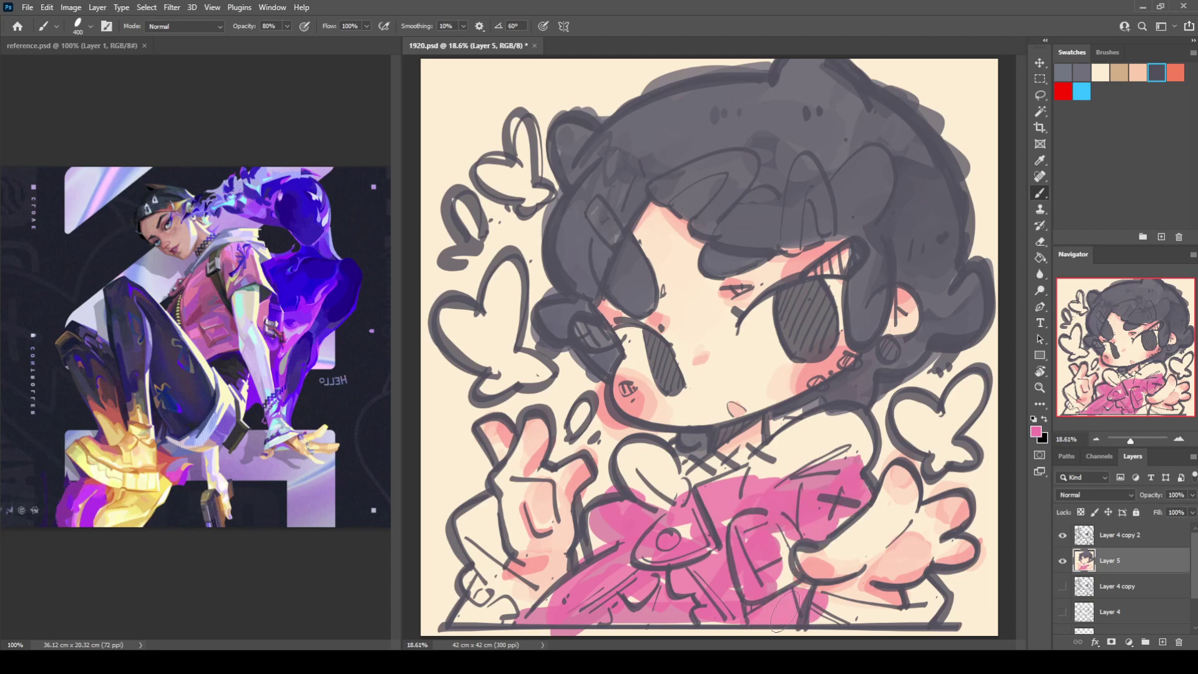
# Sample lavender from the reference image and paint the hood on both sides of the neck and both sleeves
pyautogui.keyDown('alt'); pyautogui.click(269, 354); pyautogui.keyUp('alt')
pyautogui.moveTo(636, 450)
pyautogui.mouseDown()
pyautogui.moveTo(655, 490)
pyautogui.moveTo(668, 474)
pyautogui.mouseUp()
pyautogui.moveTo(777, 470); pyautogui.dragTo(839, 424)
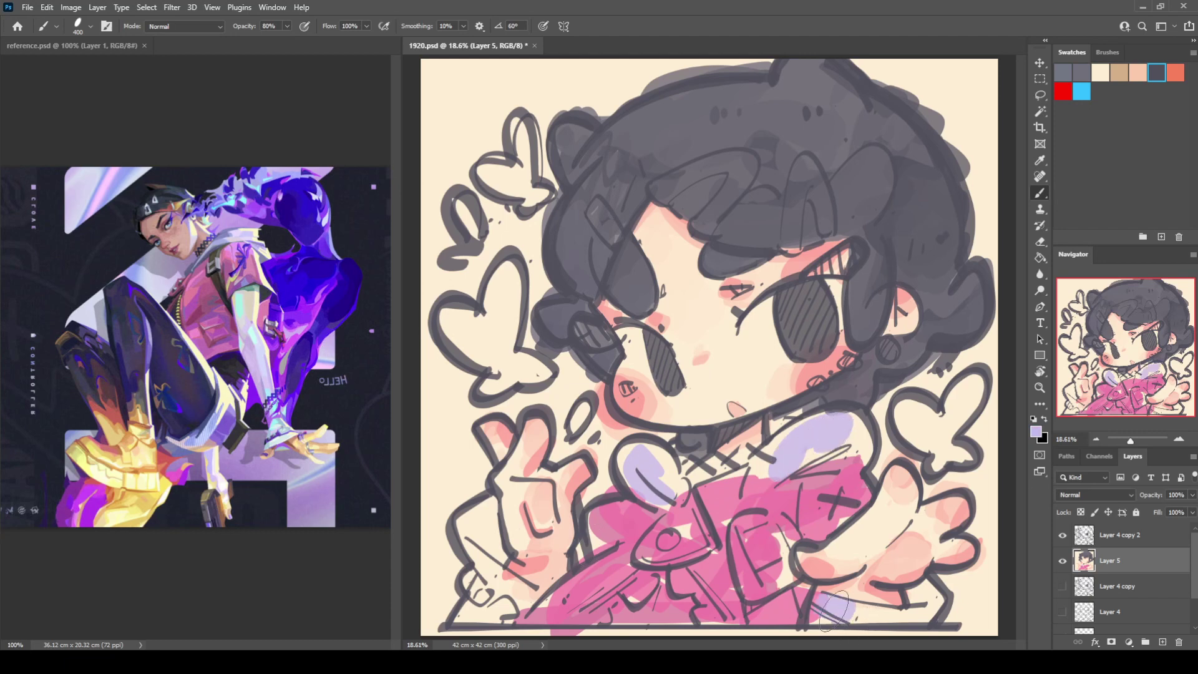
pyautogui.moveTo(830, 608); pyautogui.dragTo(930, 618)
pyautogui.moveTo(474, 499)
pyautogui.mouseDown()
pyautogui.moveTo(502, 614)
pyautogui.moveTo(530, 591)
pyautogui.mouseUp()
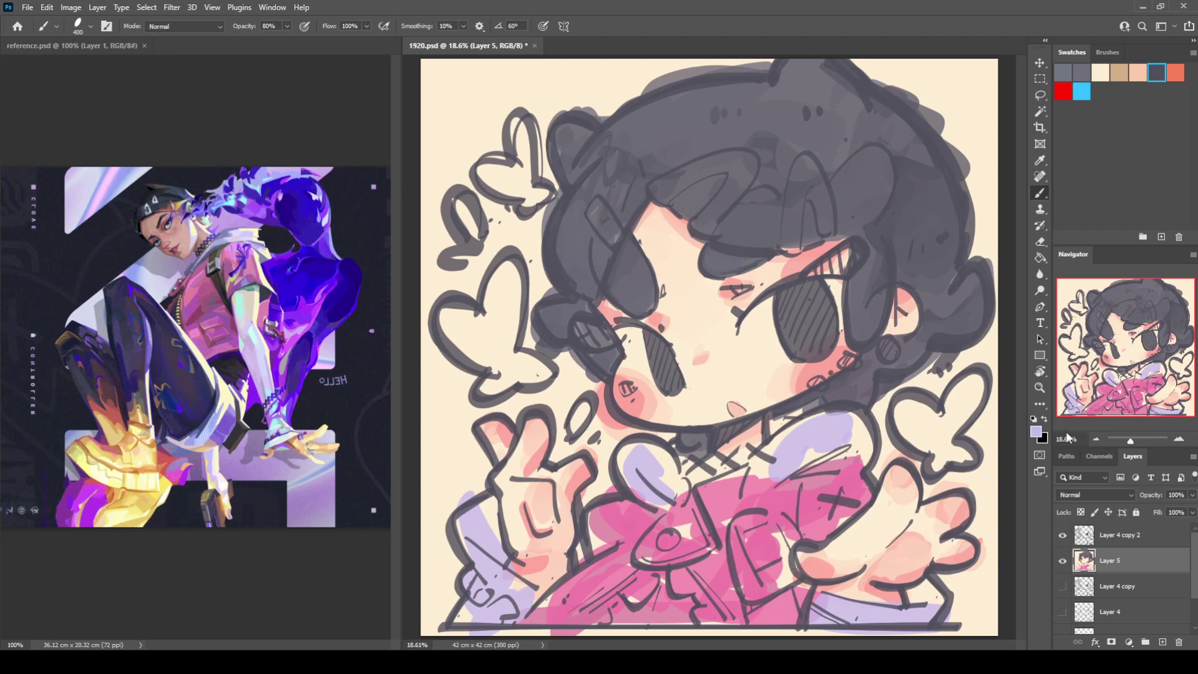
# Pick a lighter lavender and brush it over the hood and both sleeves
pyautogui.press('i')
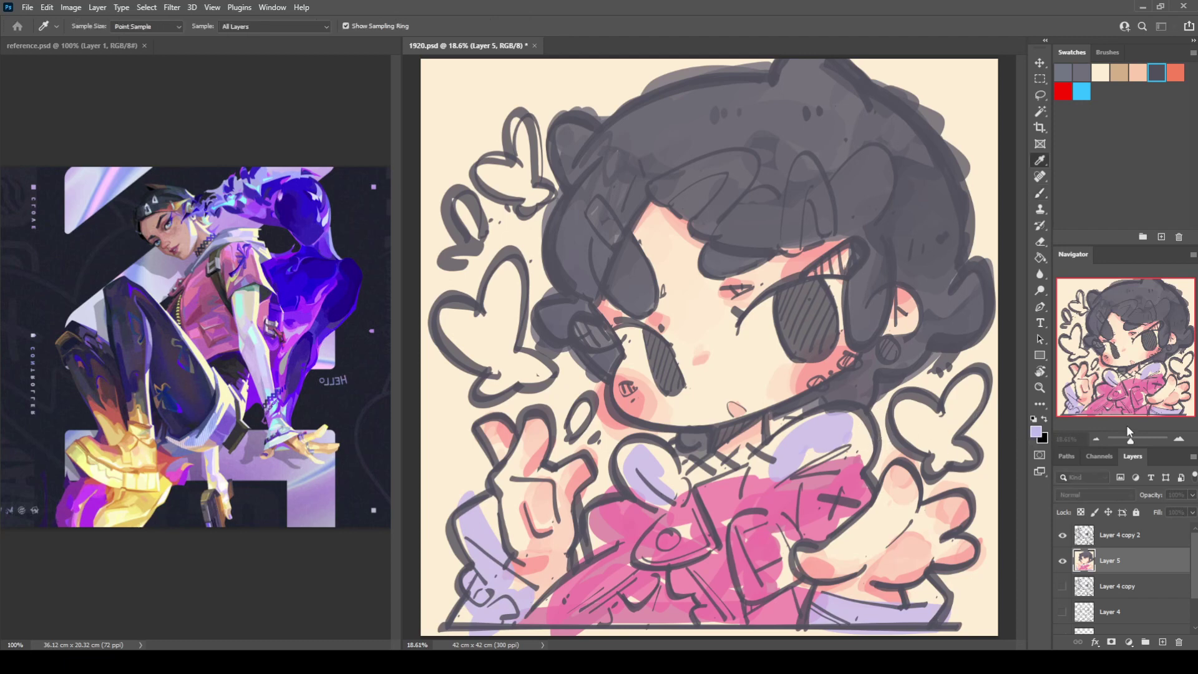
pyautogui.press('b')
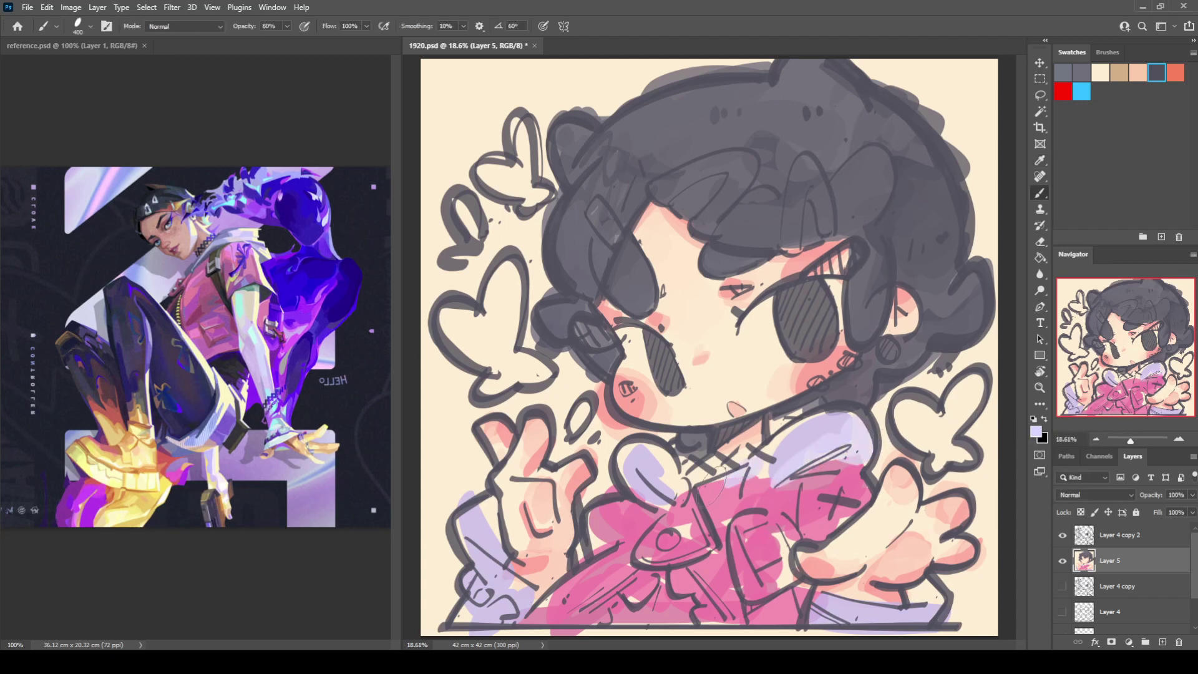
pyautogui.moveTo(710, 480)
pyautogui.mouseDown()
pyautogui.moveTo(696, 502)
pyautogui.moveTo(669, 474)
pyautogui.moveTo(680, 512)
pyautogui.mouseUp()
pyautogui.moveTo(824, 608); pyautogui.dragTo(928, 603)
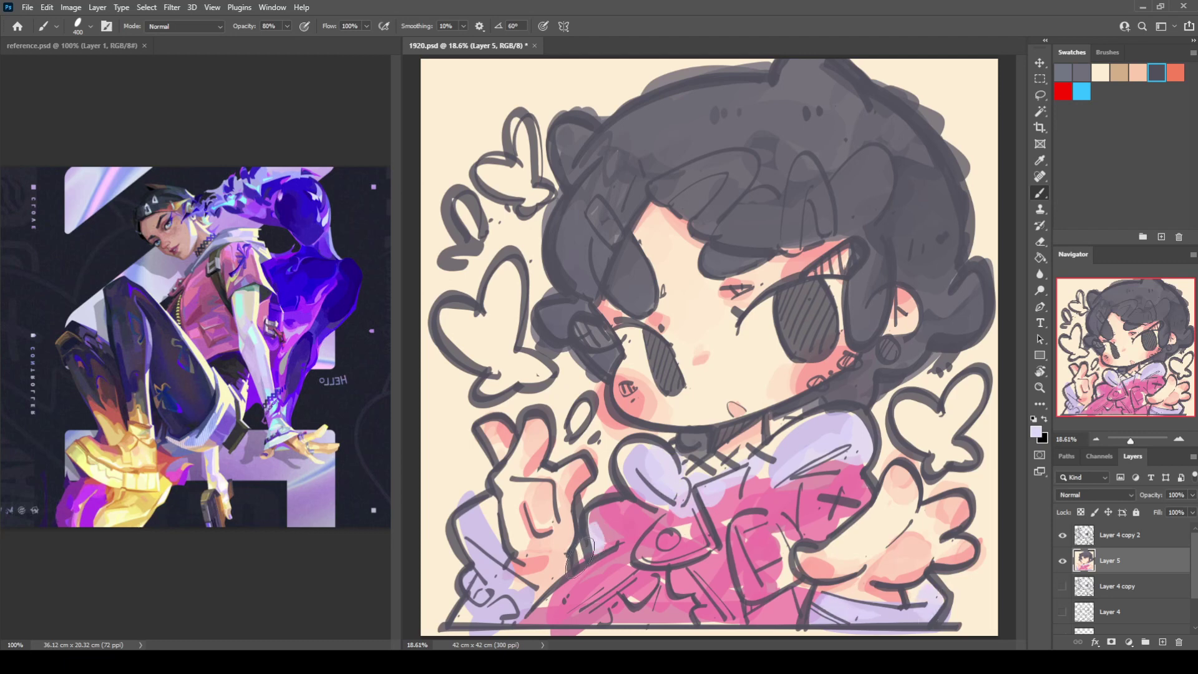
pyautogui.moveTo(581, 558); pyautogui.dragTo(578, 562)
pyautogui.moveTo(500, 588); pyautogui.dragTo(472, 601)
pyautogui.moveTo(483, 519); pyautogui.dragTo(478, 543)
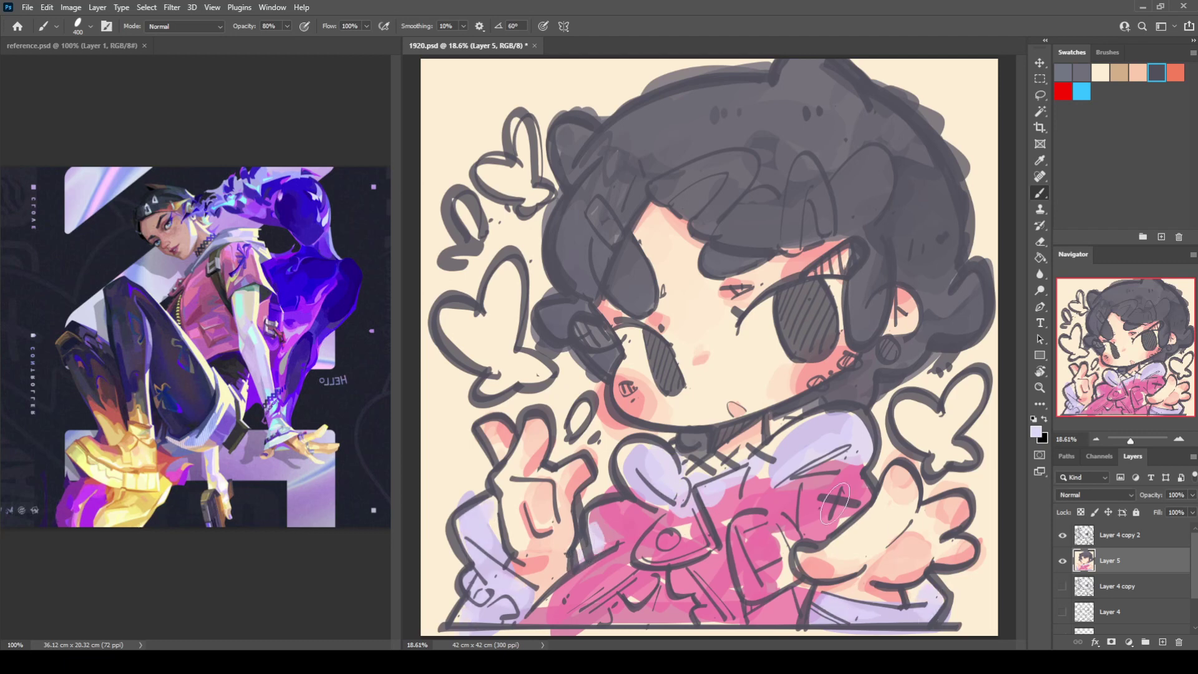
# Add near-white highlights to both sleeves and both sides of the hood
pyautogui.moveTo(840, 621)
pyautogui.mouseDown()
pyautogui.moveTo(830, 583)
pyautogui.moveTo(874, 613)
pyautogui.mouseUp()
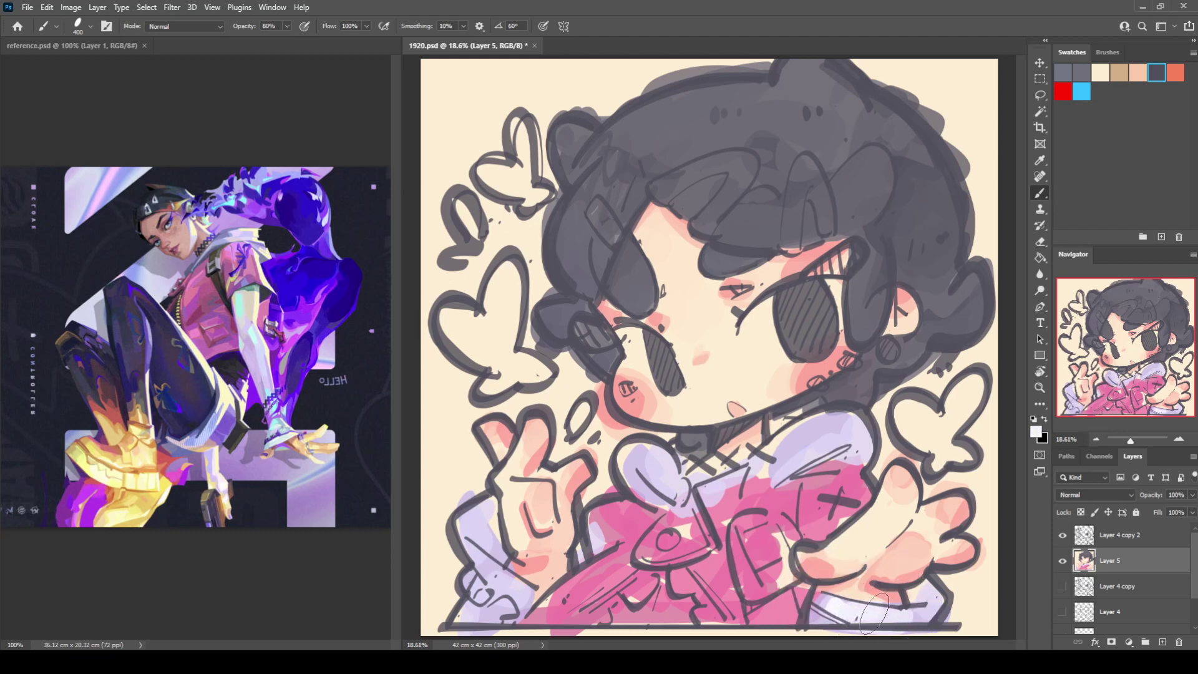
pyautogui.moveTo(771, 452)
pyautogui.mouseDown()
pyautogui.moveTo(742, 481)
pyautogui.moveTo(762, 478)
pyautogui.mouseUp()
pyautogui.moveTo(656, 473)
pyautogui.mouseDown()
pyautogui.moveTo(638, 461)
pyautogui.moveTo(637, 488)
pyautogui.mouseUp()
pyautogui.moveTo(603, 515); pyautogui.dragTo(597, 525)
pyautogui.moveTo(472, 530); pyautogui.dragTo(484, 518)
pyautogui.moveTo(487, 581); pyautogui.dragTo(477, 617)
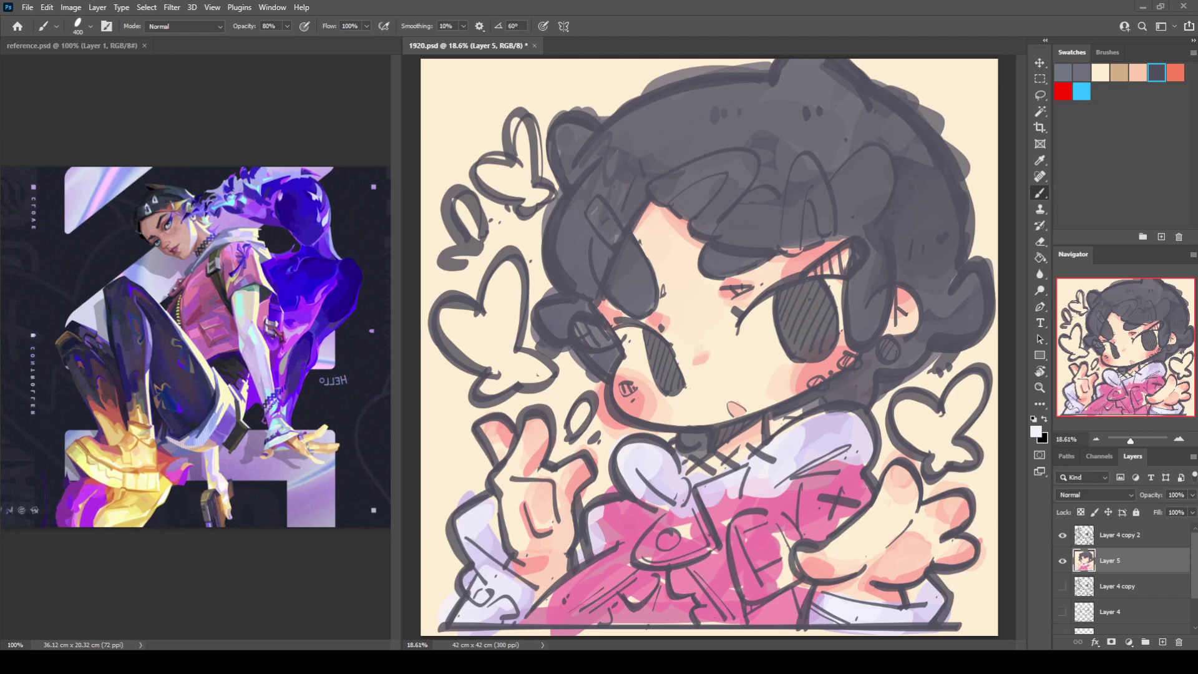
pyautogui.moveTo(505, 613); pyautogui.dragTo(520, 593)
# Sample pink from the top and touch up the chest along the hood's lower edge
pyautogui.keyDown('alt'); pyautogui.click(755, 509); pyautogui.keyUp('alt')
pyautogui.moveTo(757, 506); pyautogui.dragTo(803, 490)
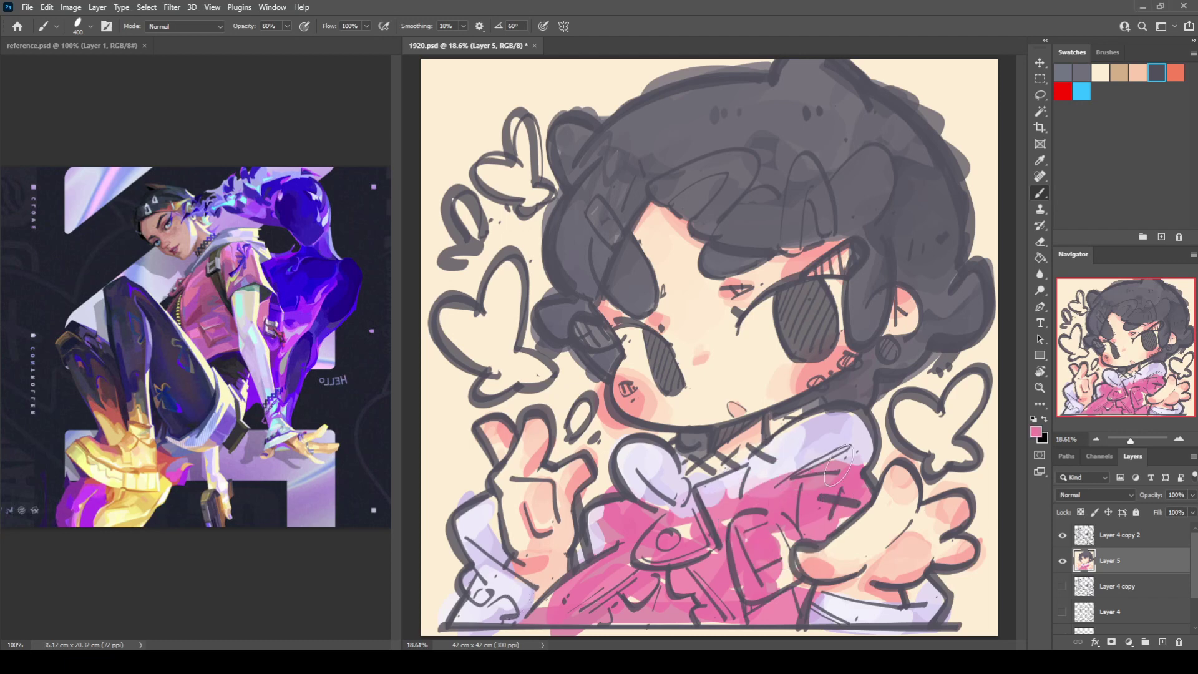
pyautogui.keyDown('alt'); pyautogui.click(858, 485); pyautogui.keyUp('alt')
# Pick a purple and paint shadows across the pink top, beneath the hood and on both sleeves
pyautogui.press('i')
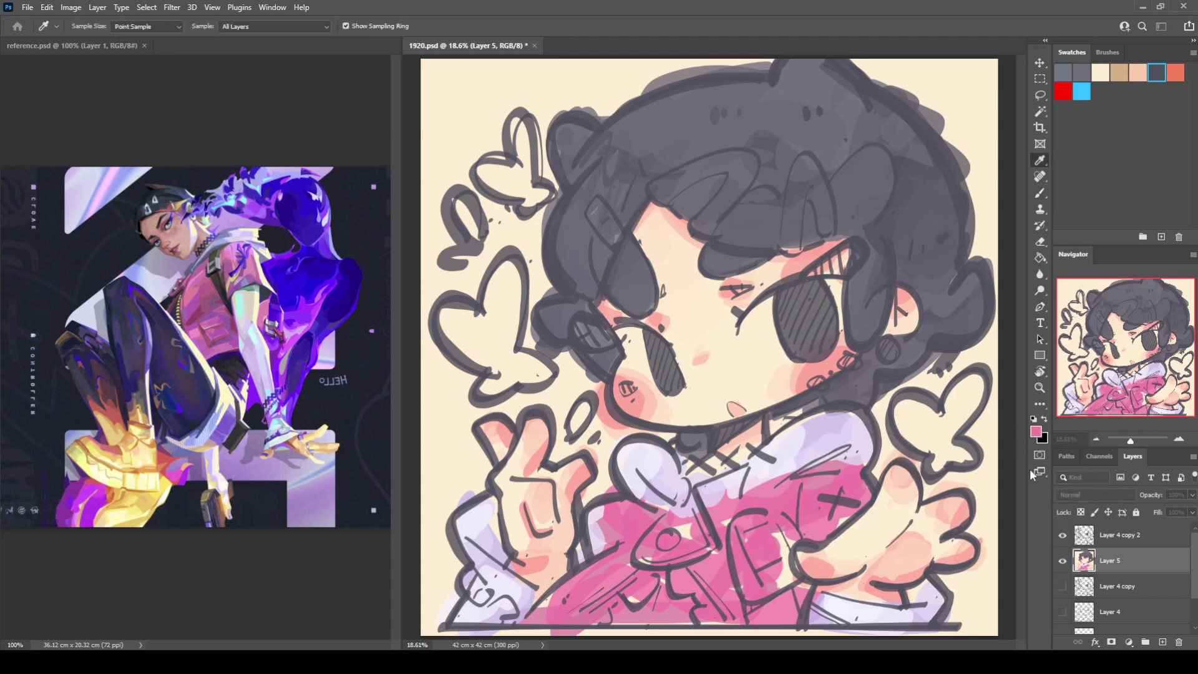
pyautogui.click(1125, 432)
pyautogui.moveTo(767, 493); pyautogui.dragTo(876, 465)
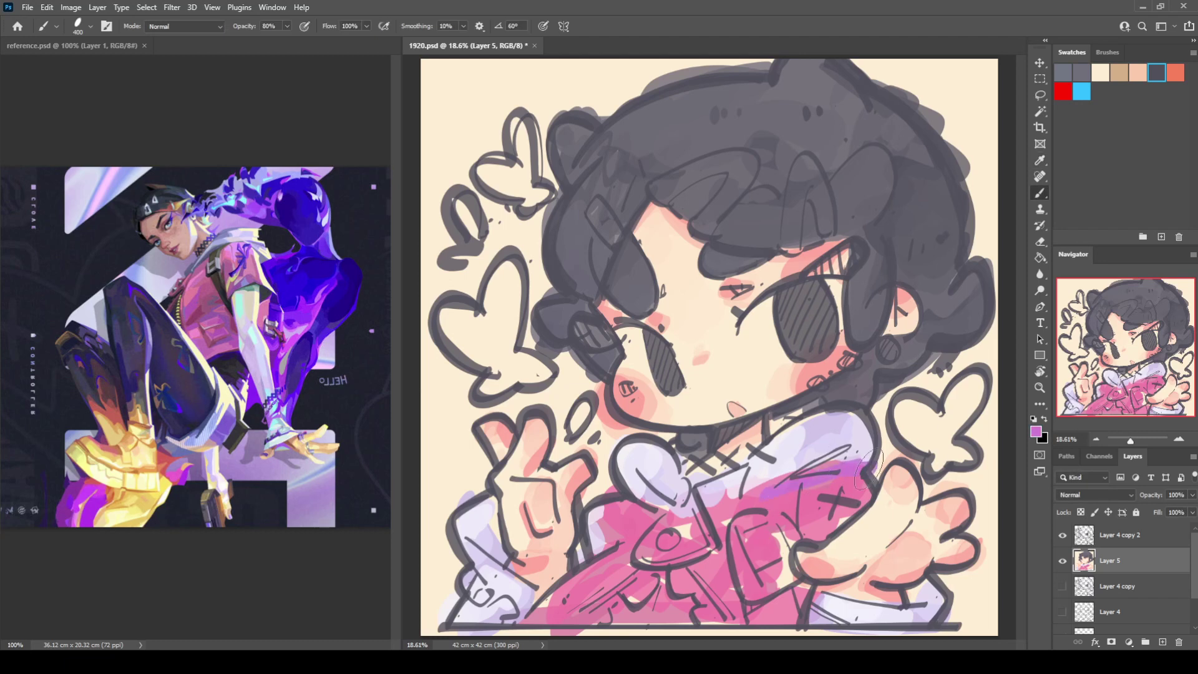
pyautogui.moveTo(612, 602)
pyautogui.mouseDown()
pyautogui.moveTo(630, 577)
pyautogui.moveTo(691, 581)
pyautogui.moveTo(713, 552)
pyautogui.moveTo(696, 590)
pyautogui.moveTo(731, 613)
pyautogui.moveTo(787, 583)
pyautogui.mouseUp()
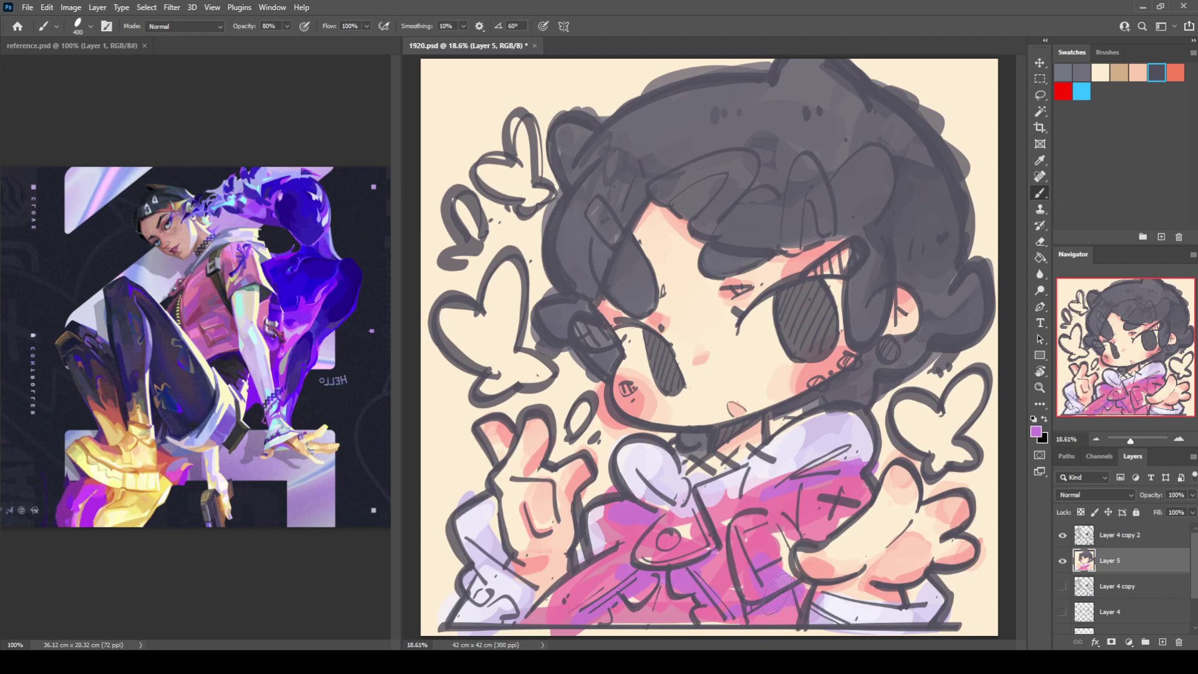
pyautogui.moveTo(484, 542)
pyautogui.mouseDown()
pyautogui.moveTo(490, 562)
pyautogui.moveTo(478, 518)
pyautogui.moveTo(496, 552)
pyautogui.mouseUp()
pyautogui.moveTo(916, 596); pyautogui.dragTo(924, 587)
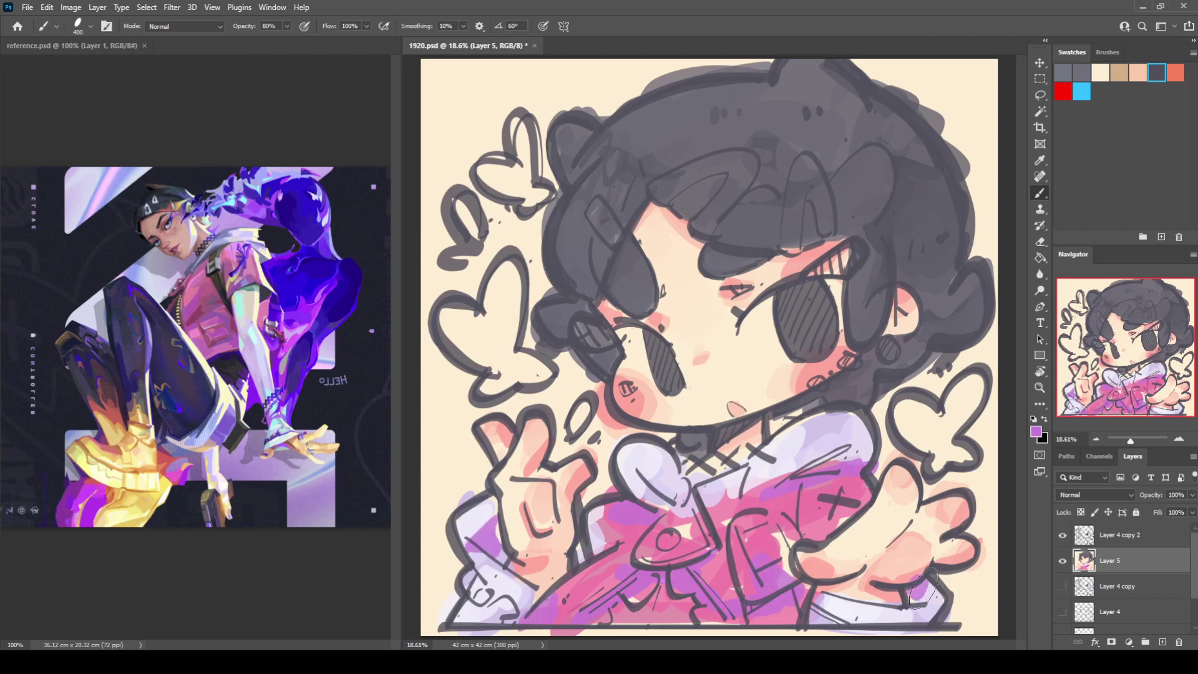
pyautogui.keyDown('alt'); pyautogui.click(935, 595); pyautogui.keyUp('alt')
# Sample the sleeve's lavender, darken it to a blue-grey, and shade the raised arm's sleeve
pyautogui.press('i')
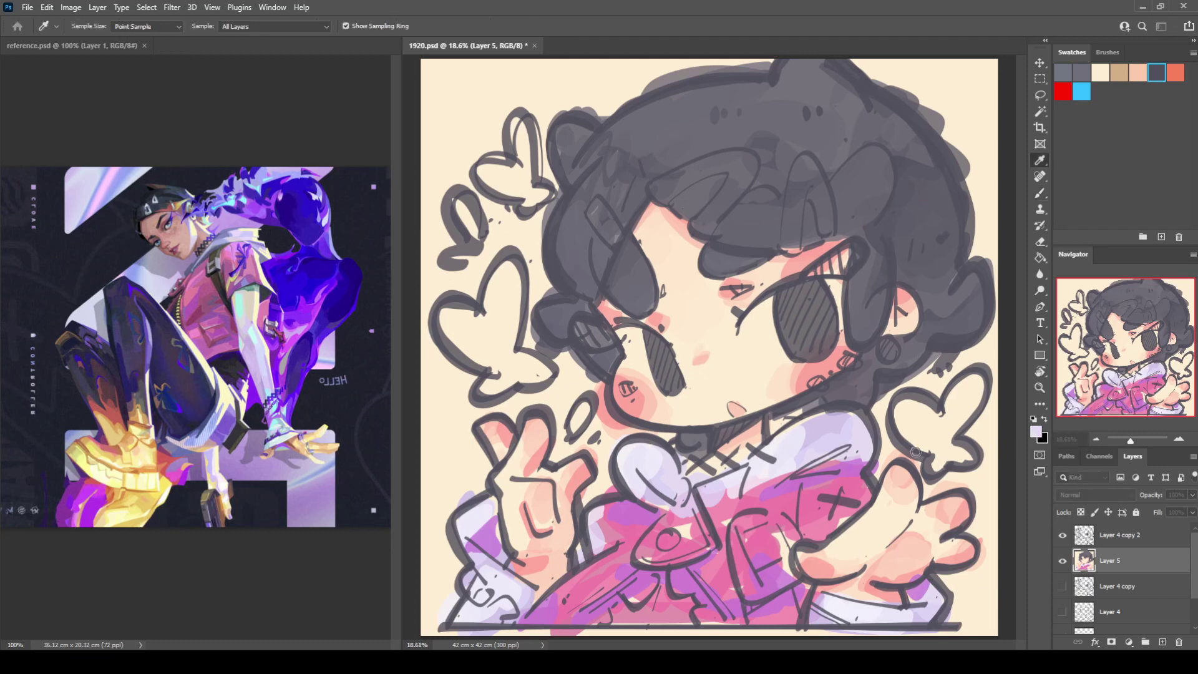
pyautogui.click(885, 487)
pyautogui.click(1084, 430)
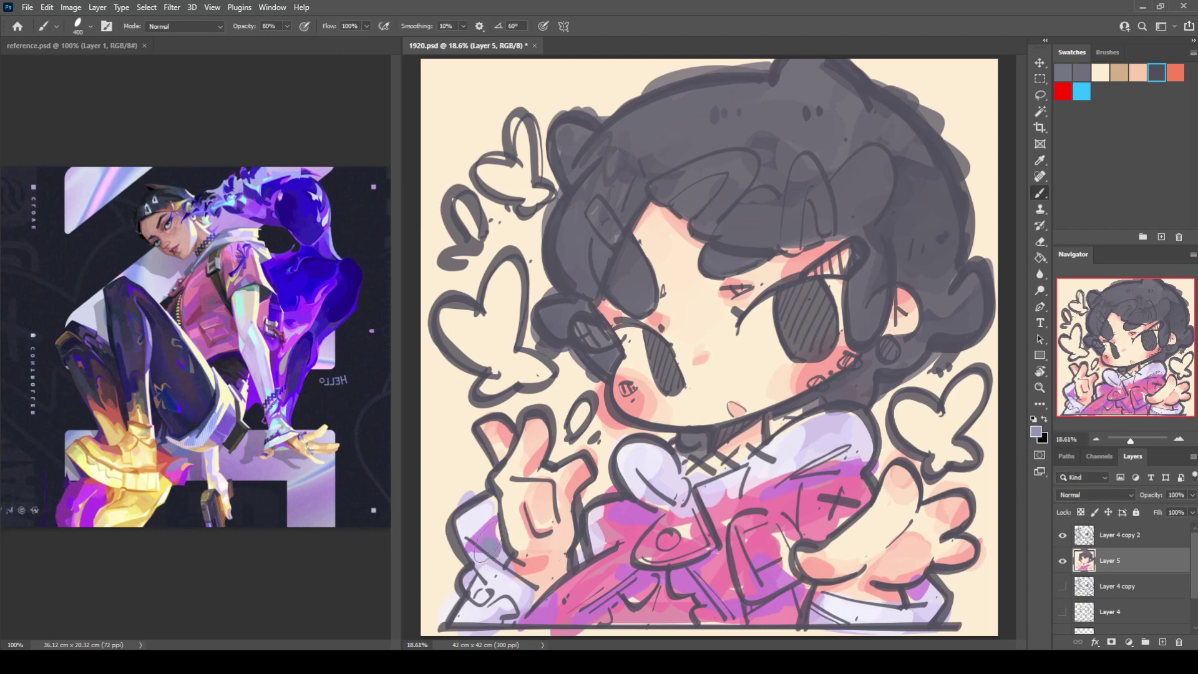
pyautogui.moveTo(495, 554)
pyautogui.mouseDown()
pyautogui.moveTo(492, 575)
pyautogui.moveTo(526, 592)
pyautogui.mouseUp()
pyautogui.moveTo(521, 603); pyautogui.dragTo(508, 617)
# Add blue-grey shadows to the hood, the inner collar and the open hand's sleeve
pyautogui.click(579, 586)
pyautogui.moveTo(632, 509)
pyautogui.mouseDown()
pyautogui.moveTo(653, 490)
pyautogui.moveTo(685, 501)
pyautogui.moveTo(707, 483)
pyautogui.moveTo(773, 482)
pyautogui.mouseUp()
pyautogui.moveTo(773, 421); pyautogui.dragTo(802, 407)
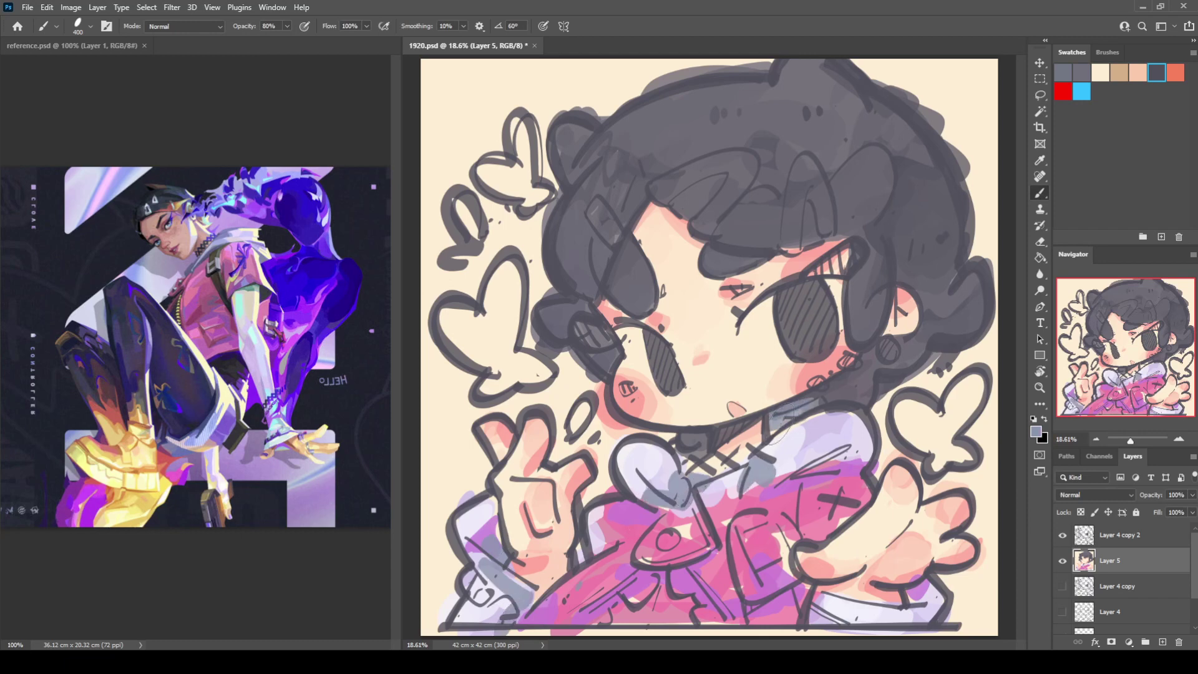
pyautogui.moveTo(682, 468); pyautogui.dragTo(691, 455)
pyautogui.moveTo(944, 617); pyautogui.dragTo(929, 600)
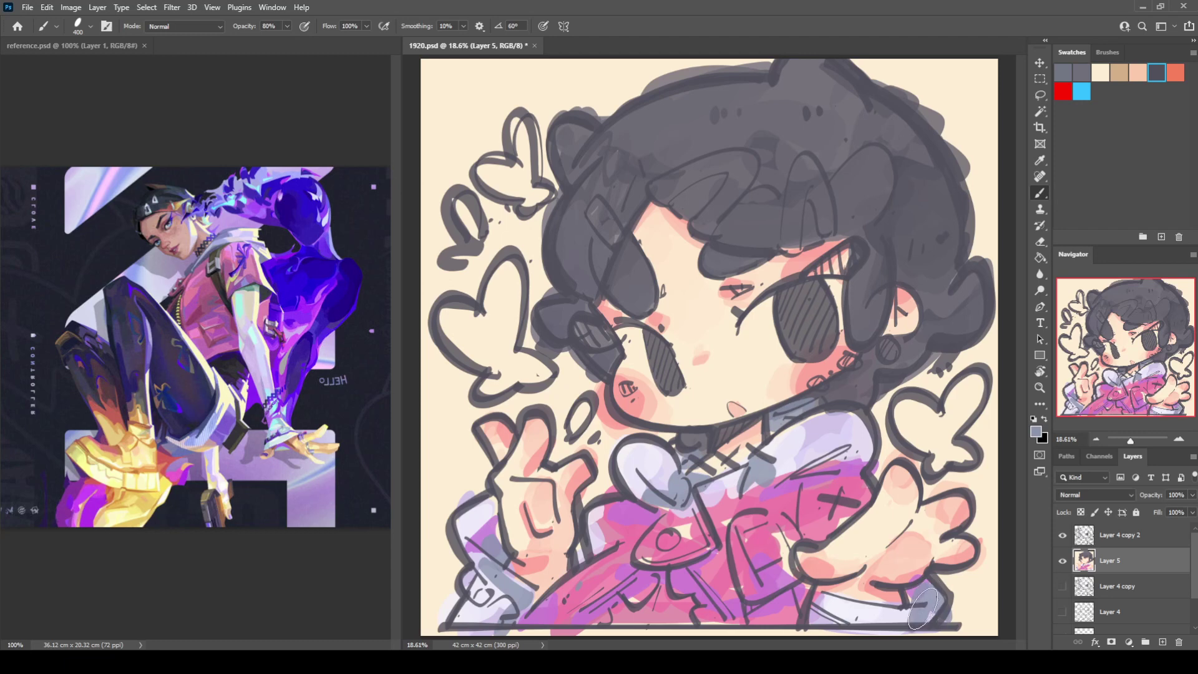
pyautogui.moveTo(839, 438); pyautogui.dragTo(860, 450)
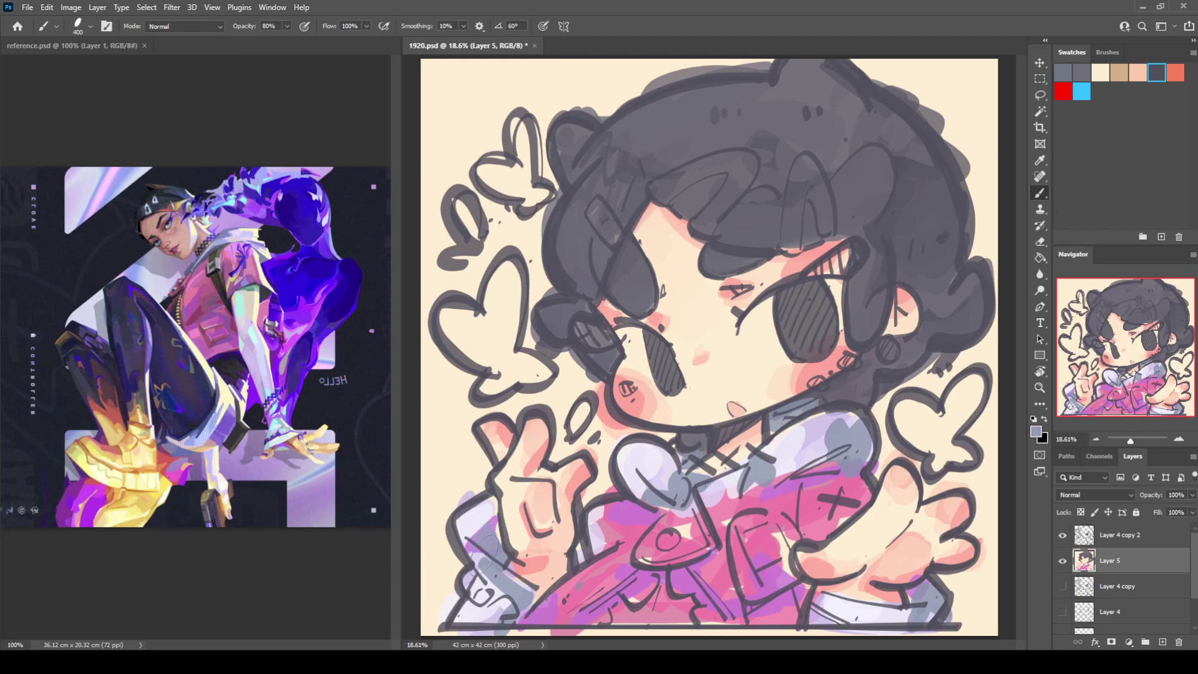
# Blend the raised arm's sleeve with sampled pale lavenders and touch up the adjacent shoulder with pink
pyautogui.keyDown('alt'); pyautogui.click(466, 543); pyautogui.keyUp('alt')
pyautogui.moveTo(469, 538)
pyautogui.mouseDown()
pyautogui.moveTo(480, 562)
pyautogui.moveTo(466, 532)
pyautogui.moveTo(507, 596)
pyautogui.mouseUp()
pyautogui.keyDown('alt'); pyautogui.click(494, 625); pyautogui.keyUp('alt')
pyautogui.keyDown('alt'); pyautogui.click(493, 621); pyautogui.keyUp('alt')
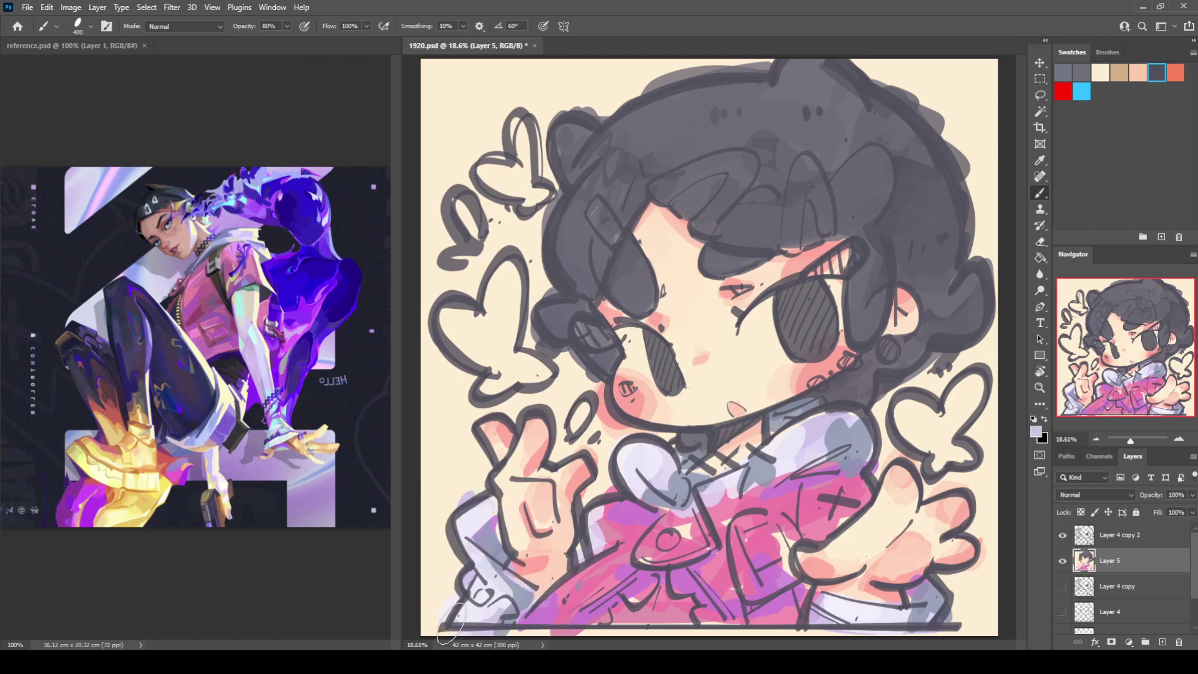
pyautogui.moveTo(449, 626)
pyautogui.mouseDown()
pyautogui.moveTo(500, 605)
pyautogui.moveTo(510, 584)
pyautogui.moveTo(524, 608)
pyautogui.mouseUp()
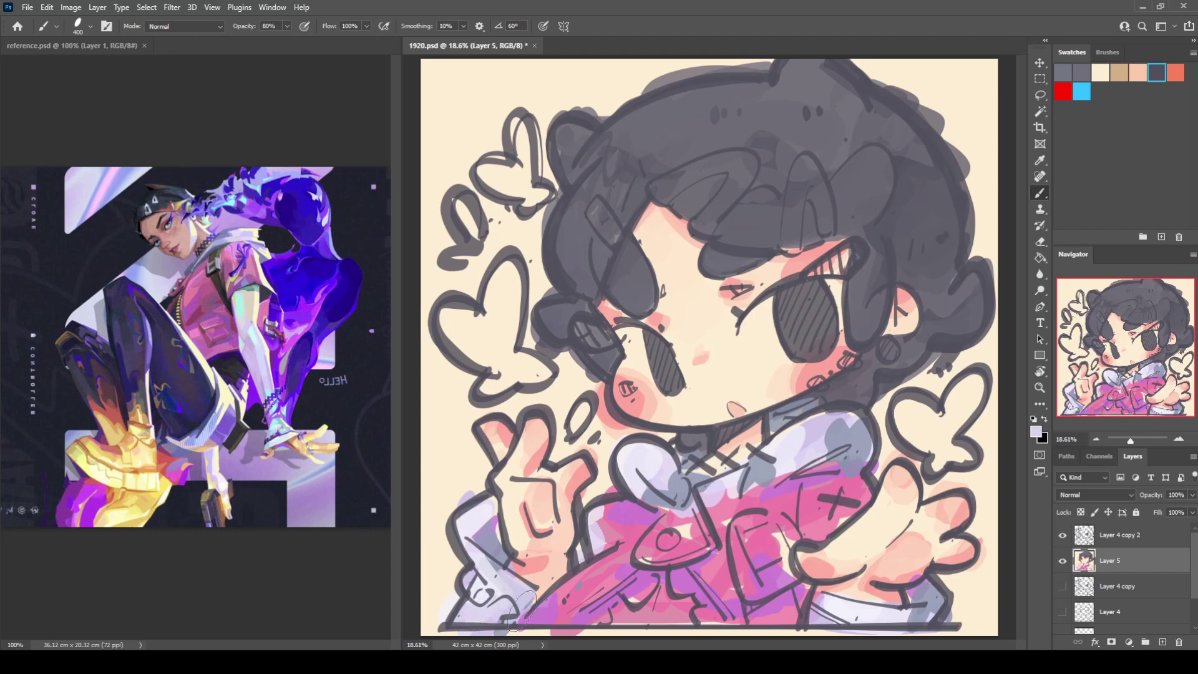
pyautogui.keyDown('alt'); pyautogui.click(493, 562); pyautogui.keyUp('alt')
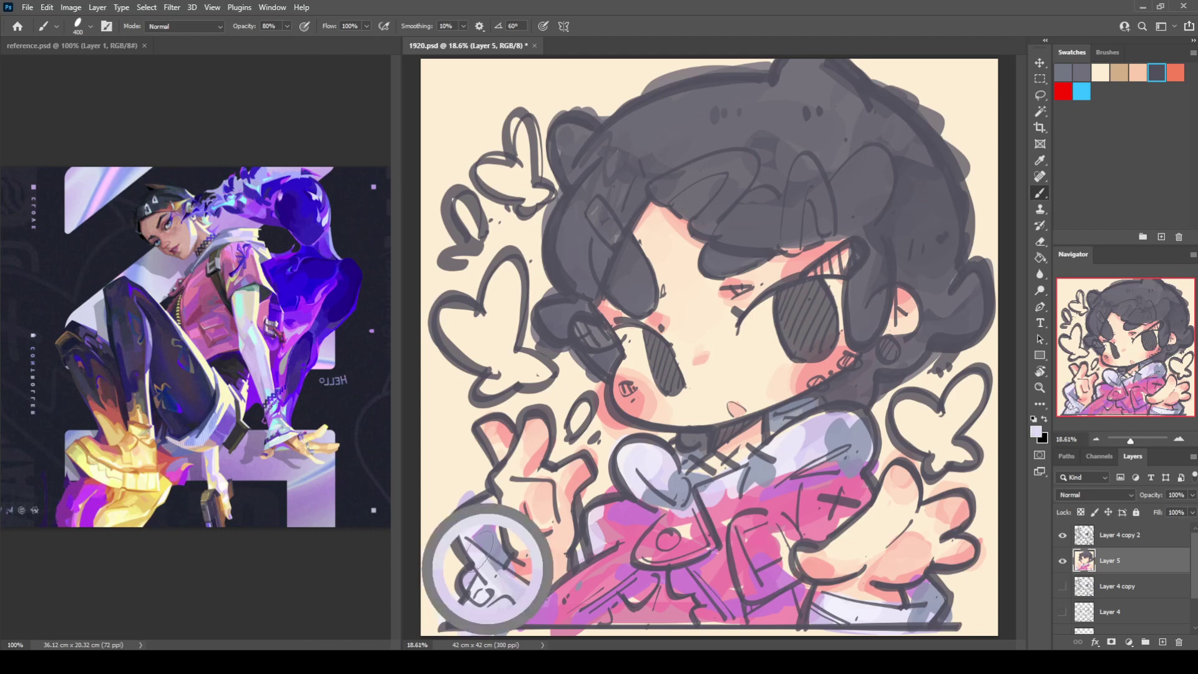
pyautogui.keyDown('alt'); pyautogui.click(511, 578); pyautogui.keyUp('alt')
pyautogui.keyDown('alt'); pyautogui.click(483, 537); pyautogui.keyUp('alt')
pyautogui.moveTo(480, 554); pyautogui.dragTo(495, 510)
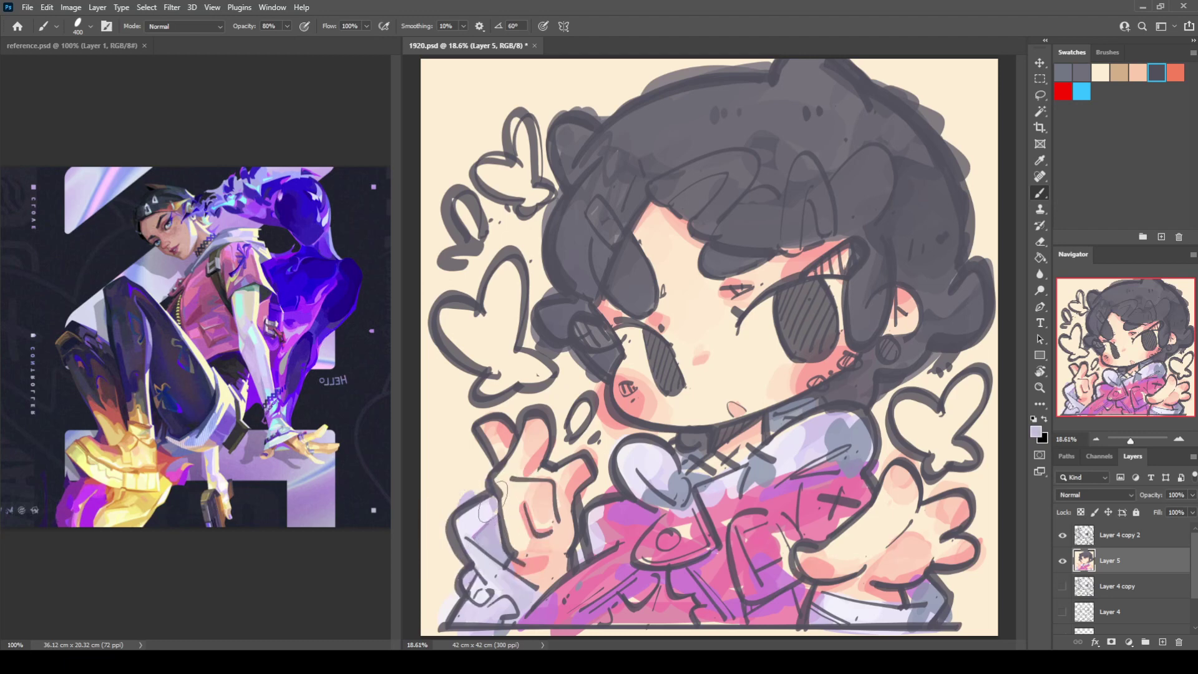
pyautogui.keyDown('alt'); pyautogui.click(613, 533); pyautogui.keyUp('alt')
pyautogui.moveTo(600, 533)
pyautogui.mouseDown()
pyautogui.moveTo(597, 543)
pyautogui.moveTo(602, 521)
pyautogui.mouseUp()
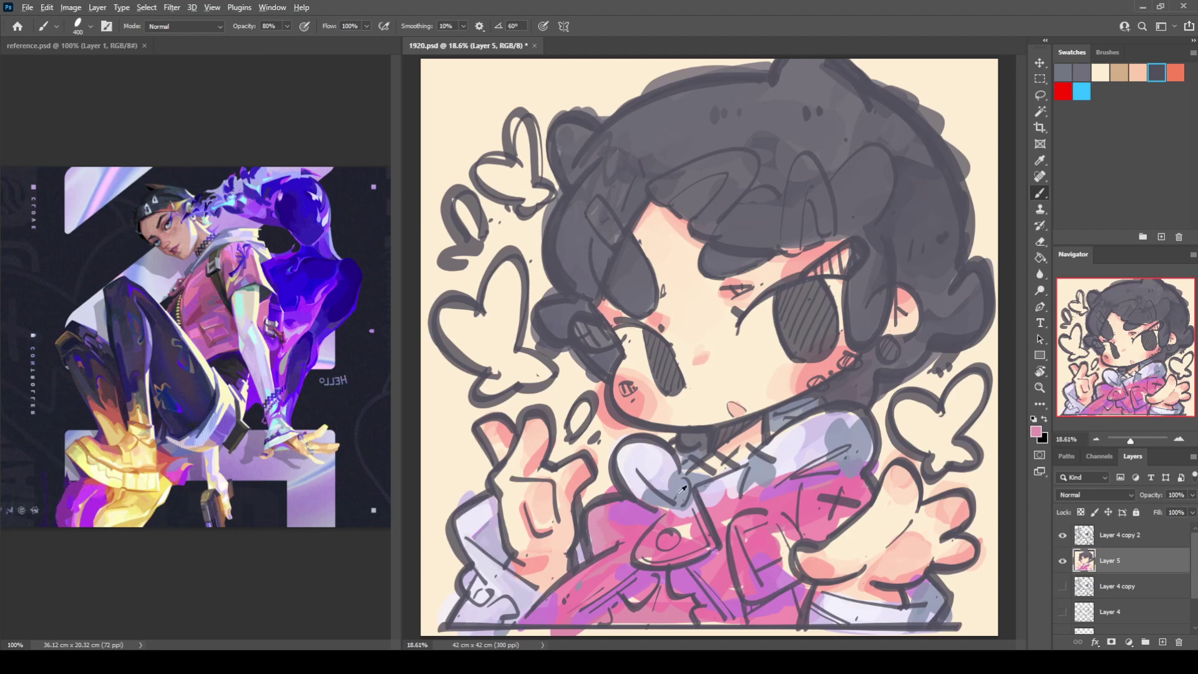
# Soften the blue-grey shading around the hood's front opening with sampled pale lavender
pyautogui.keyDown('alt'); pyautogui.click(657, 470); pyautogui.keyUp('alt')
pyautogui.moveTo(656, 473)
pyautogui.mouseDown()
pyautogui.moveTo(666, 491)
pyautogui.moveTo(696, 483)
pyautogui.moveTo(684, 461)
pyautogui.mouseUp()
pyautogui.keyDown('alt'); pyautogui.click(675, 493); pyautogui.keyUp('alt')
pyautogui.keyDown('alt'); pyautogui.click(676, 473); pyautogui.keyUp('alt')
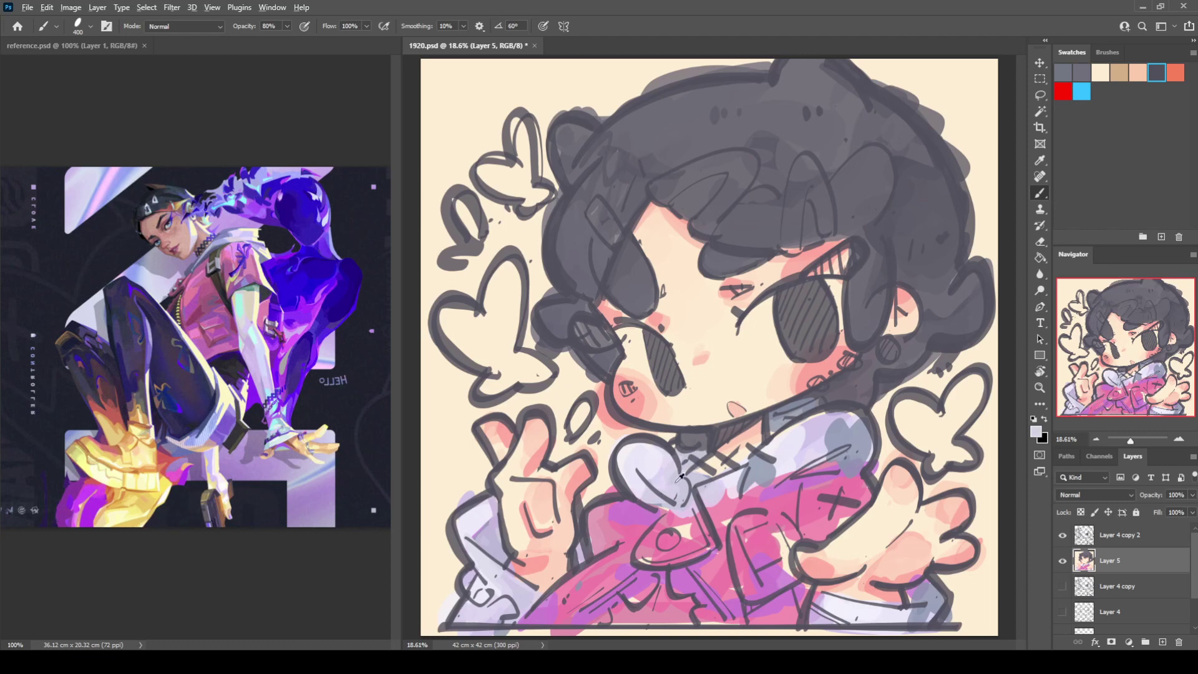
pyautogui.keyDown('alt'); pyautogui.click(673, 485); pyautogui.keyUp('alt')
pyautogui.keyDown('alt'); pyautogui.click(758, 475); pyautogui.keyUp('alt')
pyautogui.moveTo(646, 503); pyautogui.dragTo(674, 500)
pyautogui.moveTo(629, 459)
pyautogui.mouseDown()
pyautogui.moveTo(659, 456)
pyautogui.moveTo(681, 490)
pyautogui.moveTo(674, 475)
pyautogui.moveTo(711, 498)
pyautogui.moveTo(826, 455)
pyautogui.moveTo(815, 451)
pyautogui.moveTo(834, 424)
pyautogui.moveTo(823, 440)
pyautogui.moveTo(863, 444)
pyautogui.moveTo(860, 461)
pyautogui.moveTo(798, 473)
pyautogui.mouseUp()
# Even out the shadows and highlights on the larger side of the hood with sampled lavender tones
pyautogui.keyDown('alt'); pyautogui.click(731, 482); pyautogui.keyUp('alt')
pyautogui.keyDown('alt'); pyautogui.click(814, 478); pyautogui.keyUp('alt')
pyautogui.keyDown('alt'); pyautogui.click(816, 437); pyautogui.keyUp('alt')
pyautogui.moveTo(836, 465)
pyautogui.mouseDown()
pyautogui.moveTo(875, 453)
pyautogui.moveTo(808, 420)
pyautogui.moveTo(859, 448)
pyautogui.mouseUp()
pyautogui.keyDown('alt'); pyautogui.click(816, 421); pyautogui.keyUp('alt')
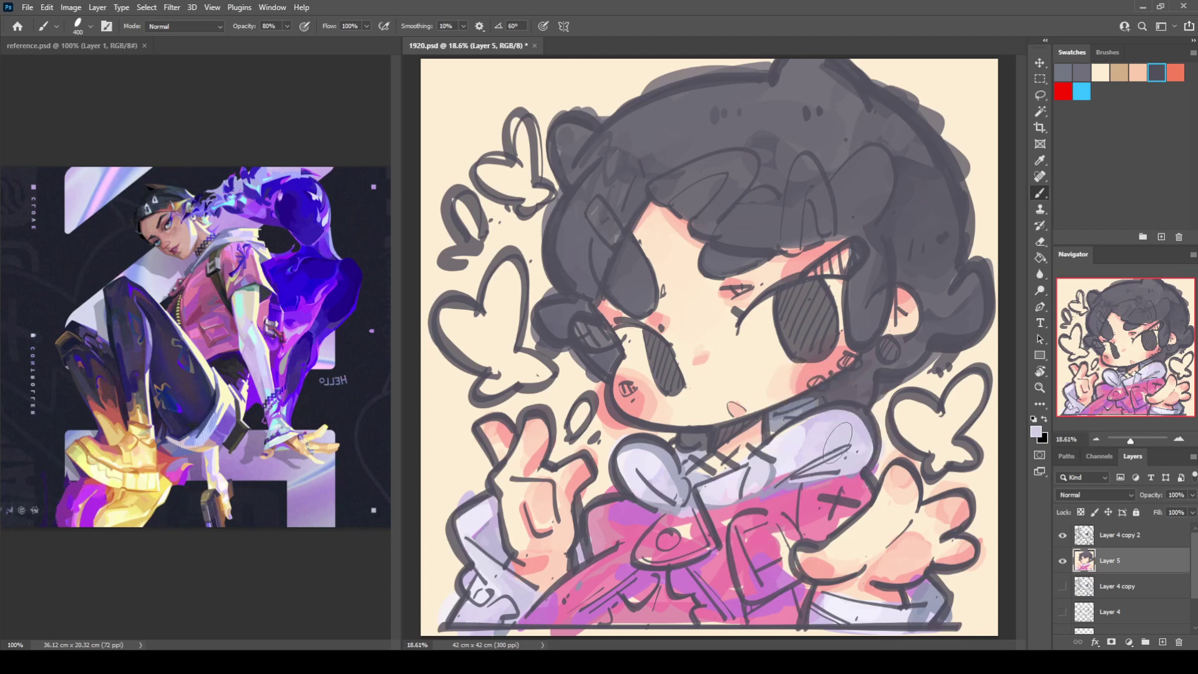
pyautogui.keyDown('alt'); pyautogui.click(783, 484); pyautogui.keyUp('alt')
pyautogui.keyDown('alt'); pyautogui.click(786, 463); pyautogui.keyUp('alt')
pyautogui.moveTo(741, 487); pyautogui.dragTo(696, 490)
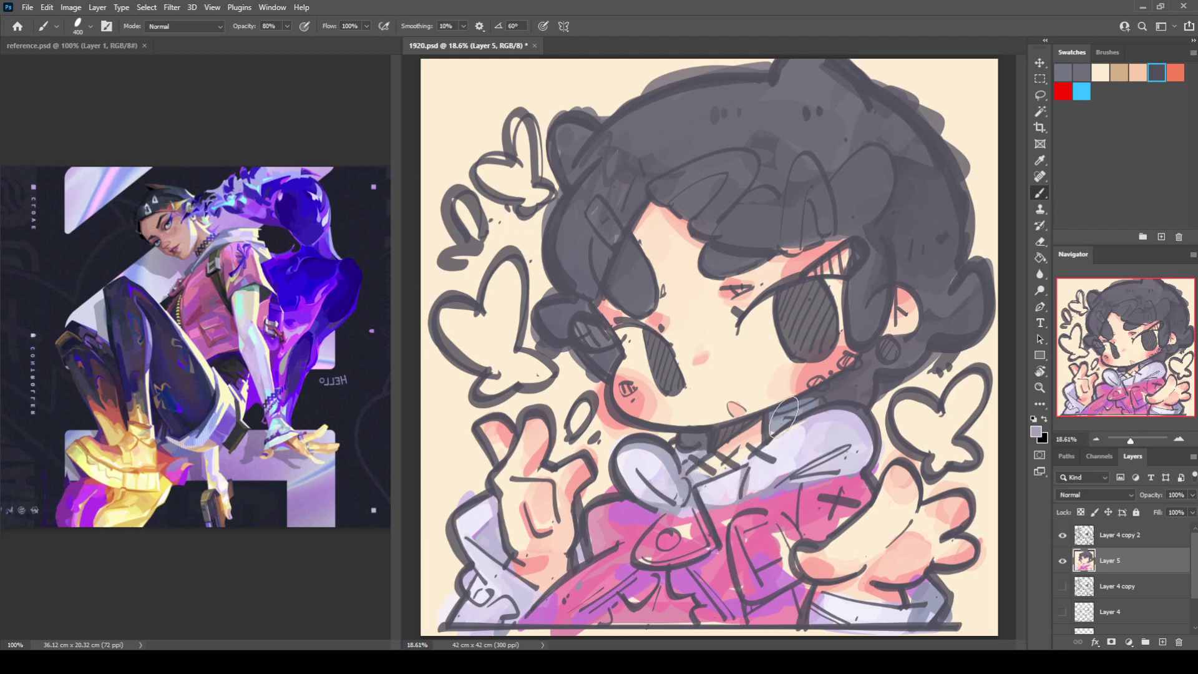
# Brush blue-grey over the hair behind the neck, the outer curls on both sides and the small bun
pyautogui.keyDown('alt'); pyautogui.click(788, 407); pyautogui.keyUp('alt')
pyautogui.moveTo(778, 436)
pyautogui.mouseDown()
pyautogui.moveTo(688, 437)
pyautogui.moveTo(836, 402)
pyautogui.moveTo(826, 394)
pyautogui.moveTo(865, 403)
pyautogui.moveTo(950, 332)
pyautogui.mouseUp()
pyautogui.moveTo(547, 332); pyautogui.dragTo(560, 326)
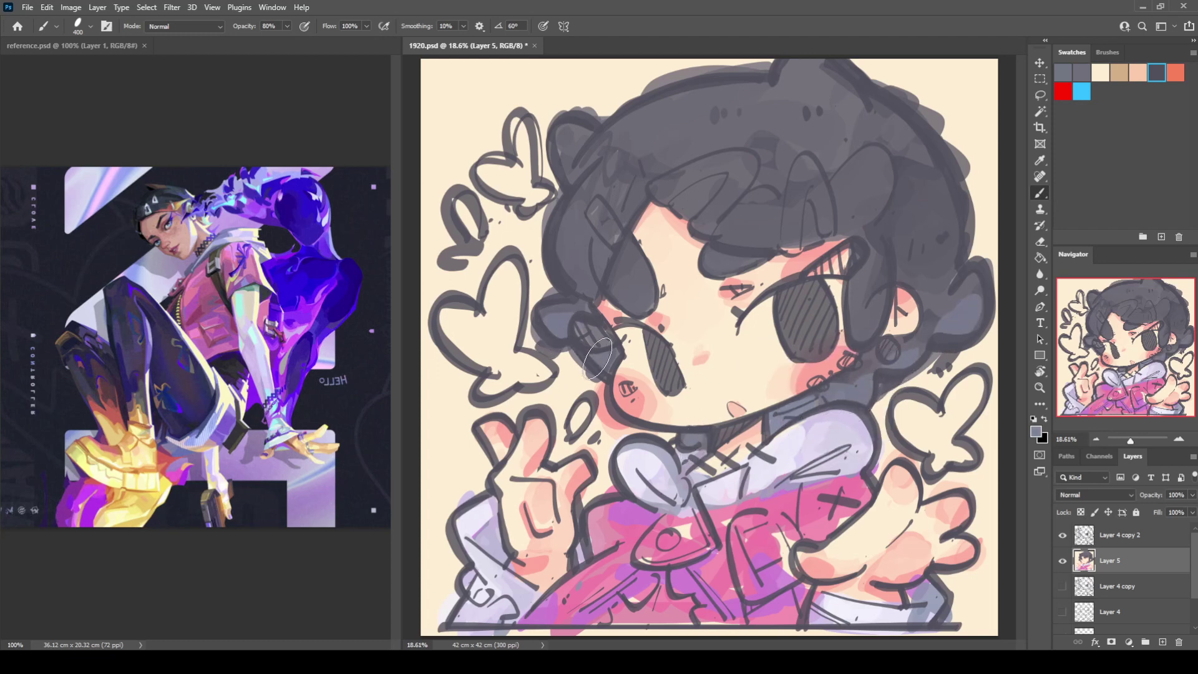
pyautogui.moveTo(961, 275)
pyautogui.mouseDown()
pyautogui.moveTo(945, 277)
pyautogui.moveTo(955, 231)
pyautogui.mouseUp()
pyautogui.moveTo(569, 190)
pyautogui.mouseDown()
pyautogui.moveTo(560, 163)
pyautogui.moveTo(579, 155)
pyautogui.mouseUp()
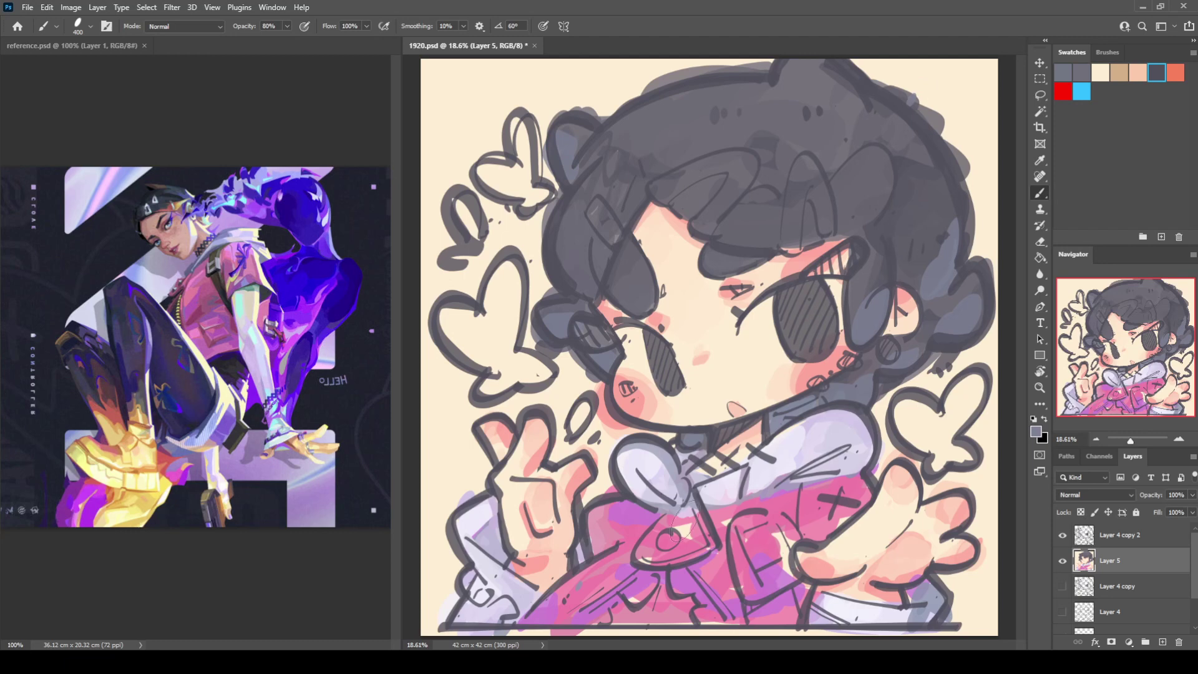
# Sample pink and paint over the purple patches on the lower top, the shoulder and the round chest detail
pyautogui.keyDown('alt'); pyautogui.click(558, 596); pyautogui.keyUp('alt')
pyautogui.moveTo(559, 597)
pyautogui.mouseDown()
pyautogui.moveTo(577, 620)
pyautogui.moveTo(581, 596)
pyautogui.moveTo(566, 594)
pyautogui.moveTo(603, 579)
pyautogui.moveTo(590, 590)
pyautogui.moveTo(612, 561)
pyautogui.moveTo(637, 578)
pyautogui.moveTo(616, 604)
pyautogui.moveTo(649, 612)
pyautogui.mouseUp()
pyautogui.keyDown('alt'); pyautogui.click(587, 593); pyautogui.keyUp('alt')
pyautogui.keyDown('alt'); pyautogui.click(604, 577); pyautogui.keyUp('alt')
pyautogui.moveTo(682, 537)
pyautogui.mouseDown()
pyautogui.moveTo(649, 555)
pyautogui.moveTo(709, 550)
pyautogui.moveTo(679, 518)
pyautogui.moveTo(689, 508)
pyautogui.moveTo(631, 518)
pyautogui.moveTo(610, 540)
pyautogui.moveTo(603, 522)
pyautogui.moveTo(644, 544)
pyautogui.mouseUp()
pyautogui.keyDown('alt'); pyautogui.click(622, 536); pyautogui.keyUp('alt')
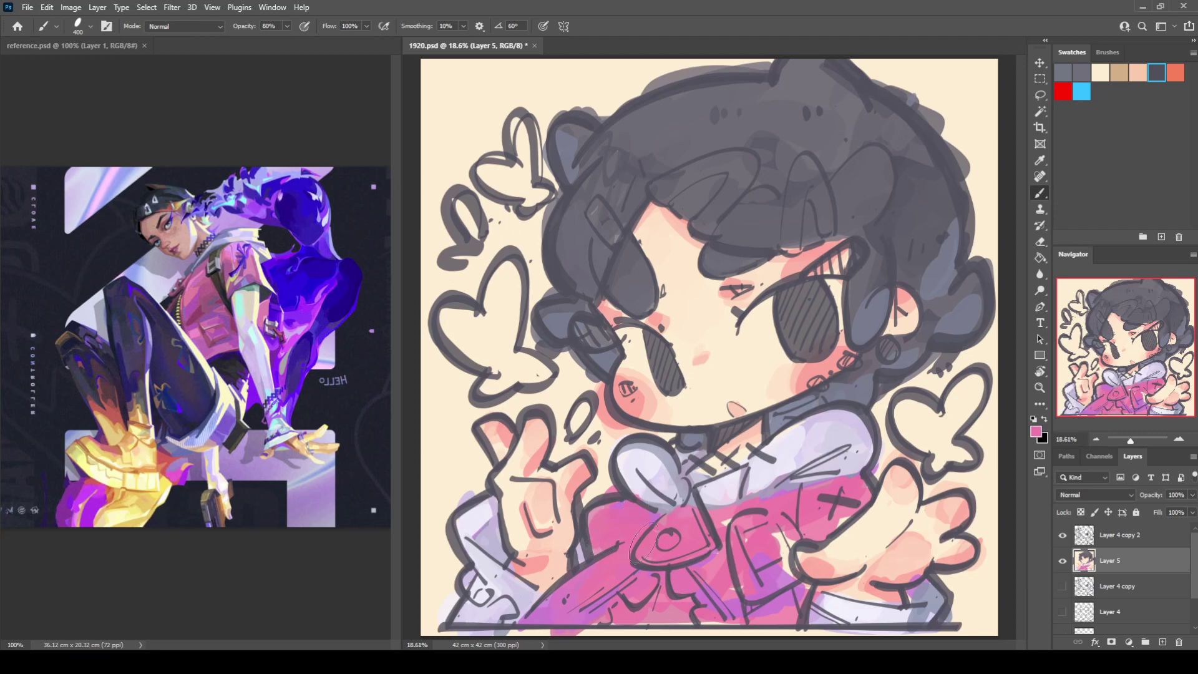
# Sample purple from the top and strengthen the shadow along its lower edge beside the open hand
pyautogui.keyDown('alt'); pyautogui.click(730, 592); pyautogui.keyUp('alt')
pyautogui.keyDown('alt'); pyautogui.click(742, 604); pyautogui.keyUp('alt')
pyautogui.moveTo(758, 615); pyautogui.dragTo(777, 606)
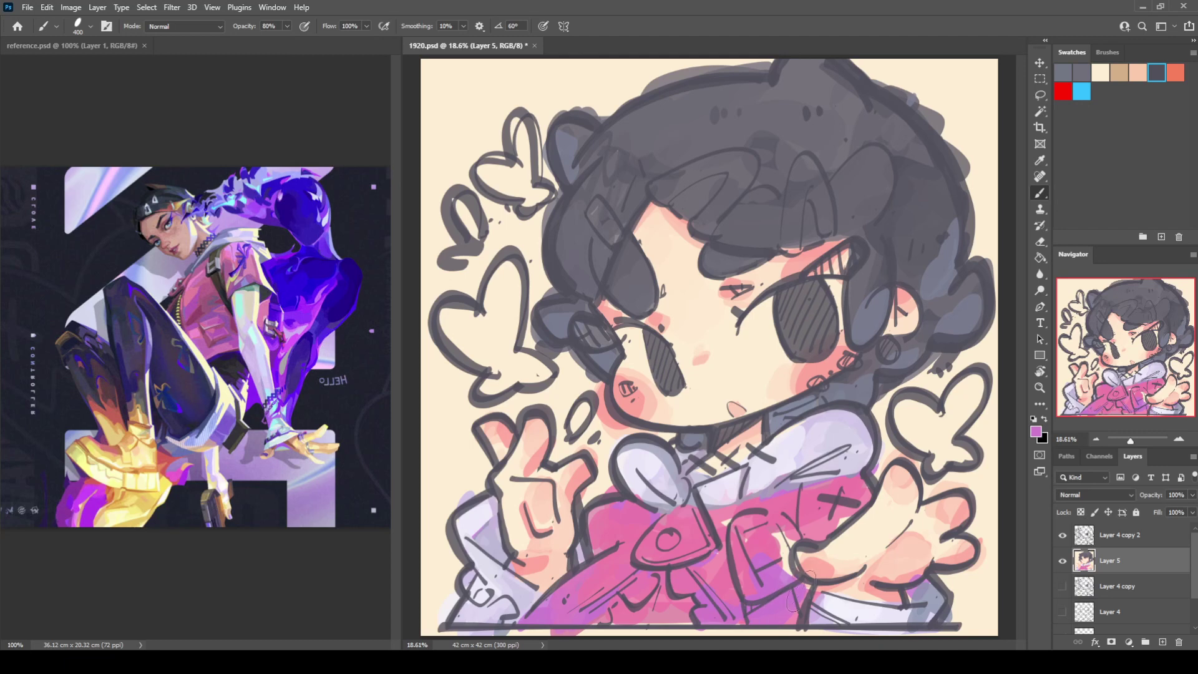
pyautogui.keyDown('alt'); pyautogui.click(823, 596); pyautogui.keyUp('alt')
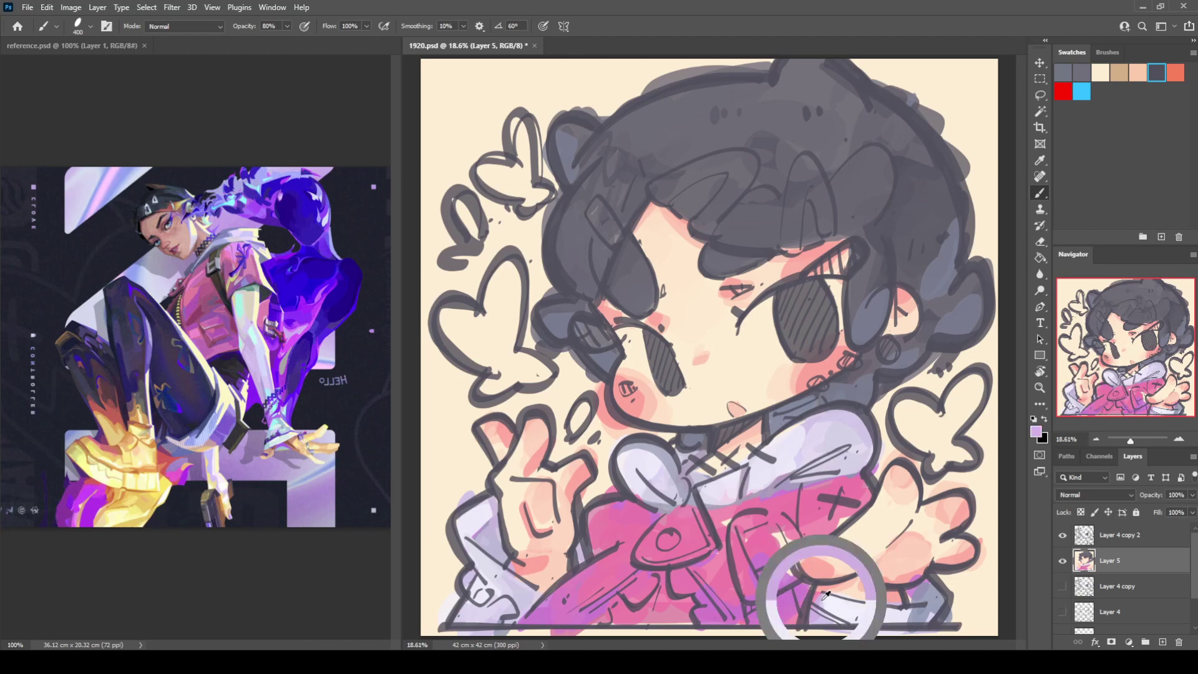
# Rework the open hand's wrist with skin pink and its cuff with pale lavender
pyautogui.keyDown('alt'); pyautogui.click(917, 598); pyautogui.keyUp('alt')
pyautogui.moveTo(922, 596); pyautogui.dragTo(927, 595)
pyautogui.keyDown('alt'); pyautogui.click(930, 596); pyautogui.keyUp('alt')
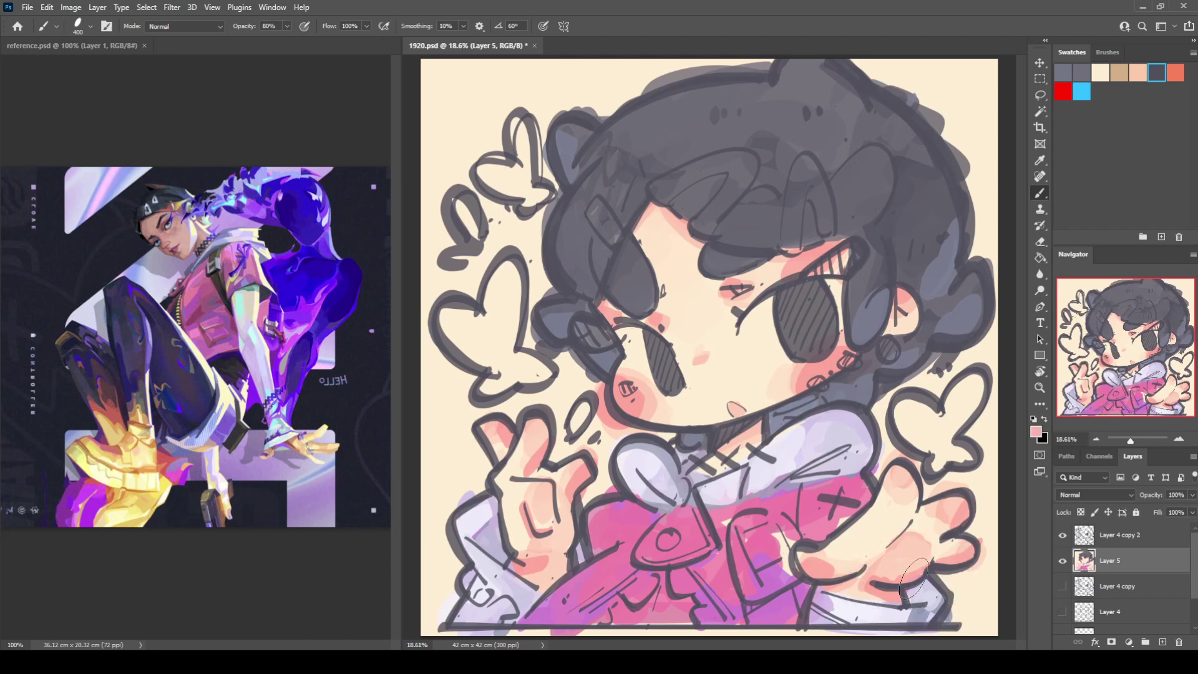
pyautogui.keyDown('alt'); pyautogui.click(932, 612); pyautogui.keyUp('alt')
pyautogui.keyDown('alt'); pyautogui.click(929, 609); pyautogui.keyUp('alt')
pyautogui.keyDown('alt'); pyautogui.click(929, 608); pyautogui.keyUp('alt')
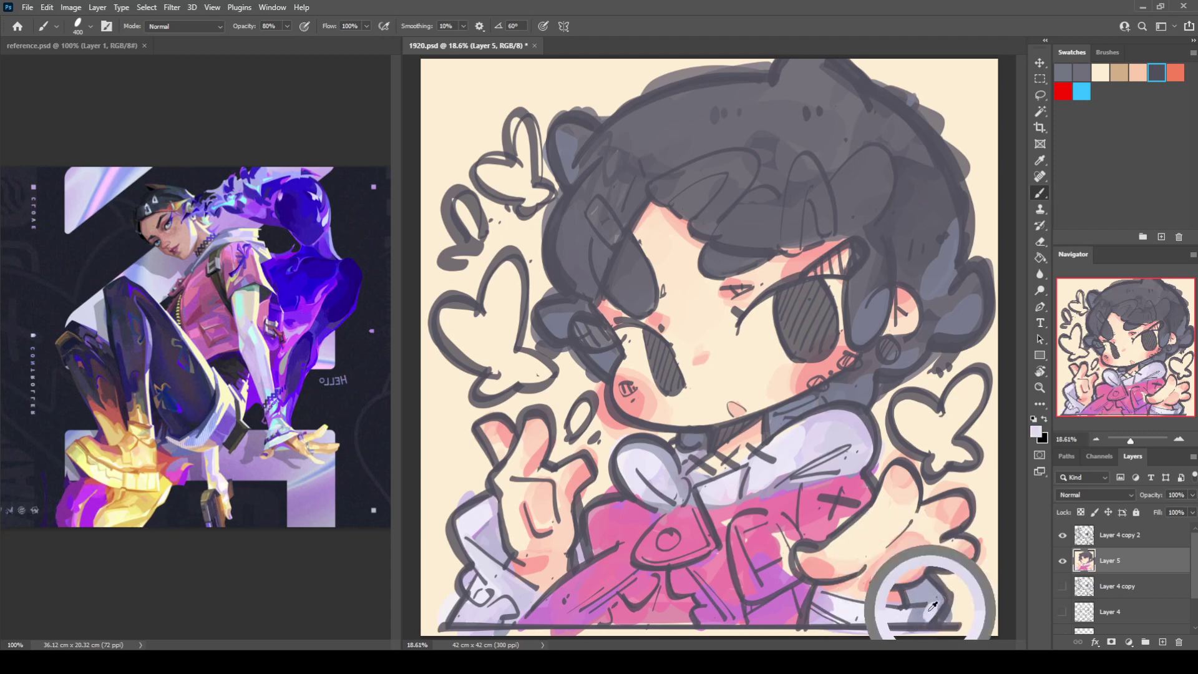
pyautogui.keyDown('alt'); pyautogui.click(845, 599); pyautogui.keyUp('alt')
pyautogui.keyDown('alt'); pyautogui.click(841, 581); pyautogui.keyUp('alt')
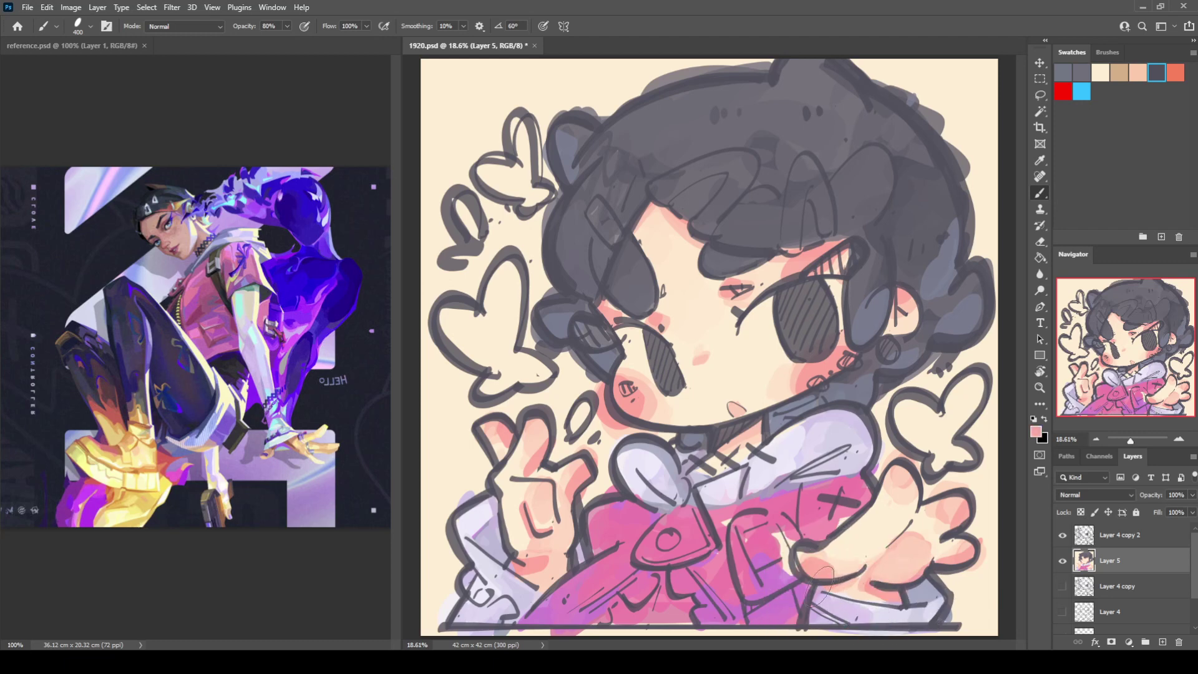
# Even out the chest with sampled pink and lighten the raised arm's shoulder with a paler pink
pyautogui.keyDown('alt'); pyautogui.click(791, 501); pyautogui.keyUp('alt')
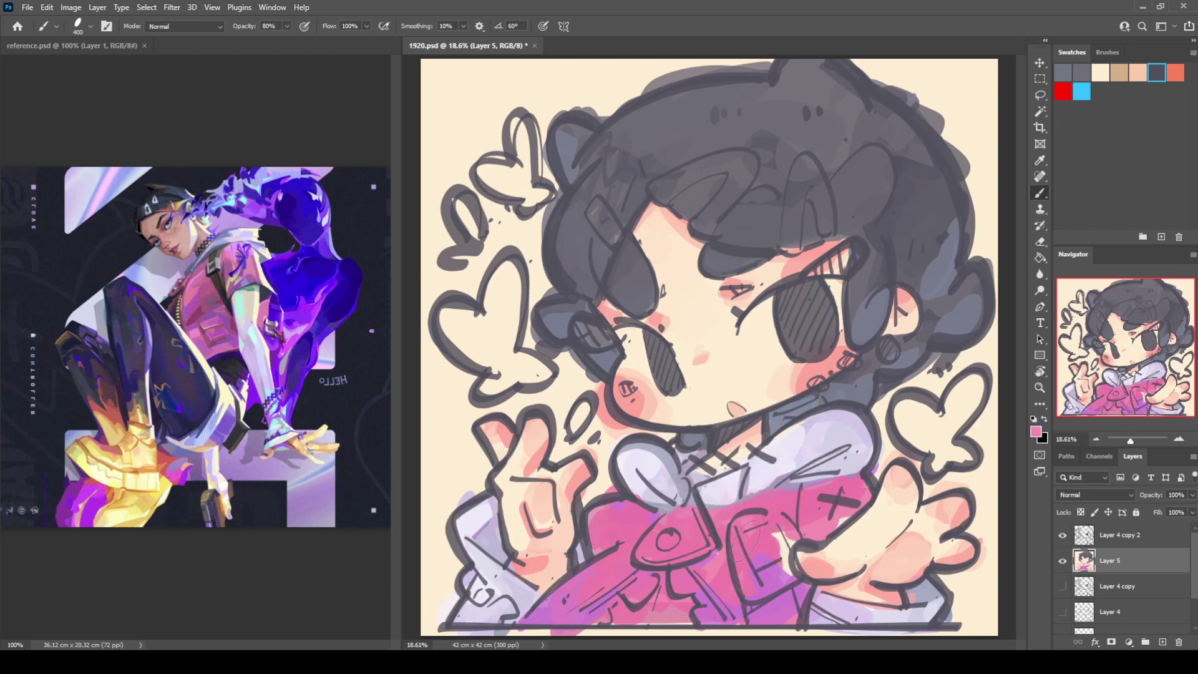
pyautogui.keyDown('alt'); pyautogui.click(767, 569); pyautogui.keyUp('alt')
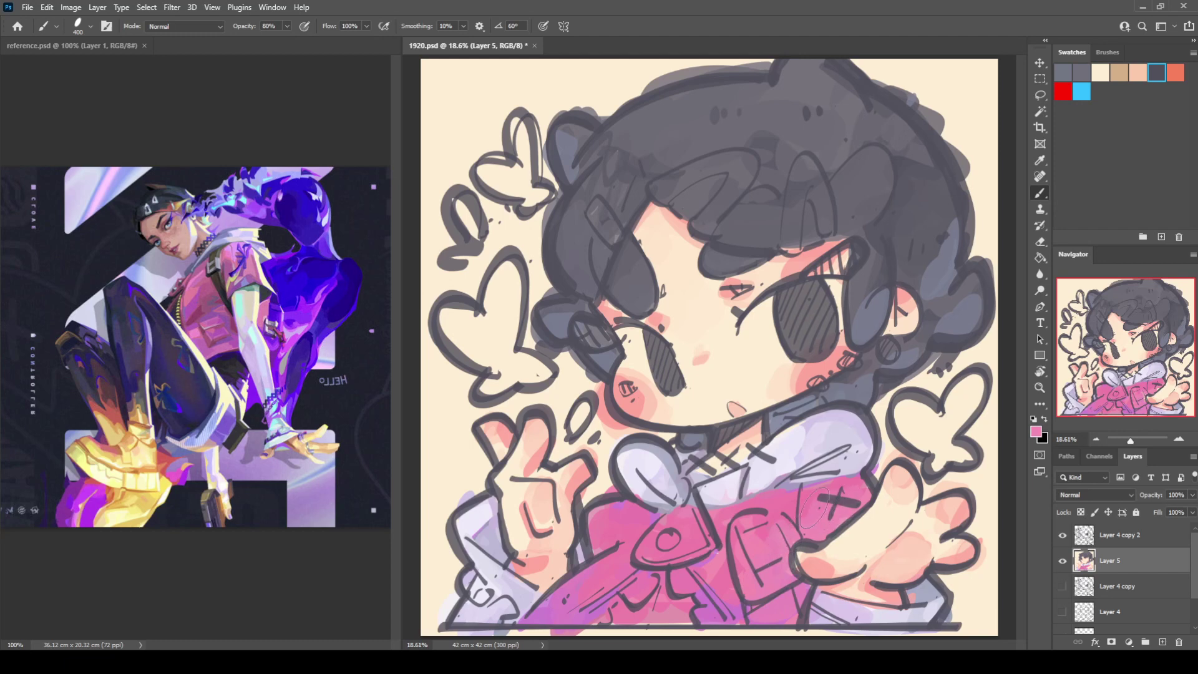
pyautogui.moveTo(596, 517)
pyautogui.mouseDown()
pyautogui.moveTo(624, 518)
pyautogui.moveTo(605, 530)
pyautogui.moveTo(614, 524)
pyautogui.mouseUp()
pyautogui.keyDown('alt'); pyautogui.click(605, 569); pyautogui.keyUp('alt')
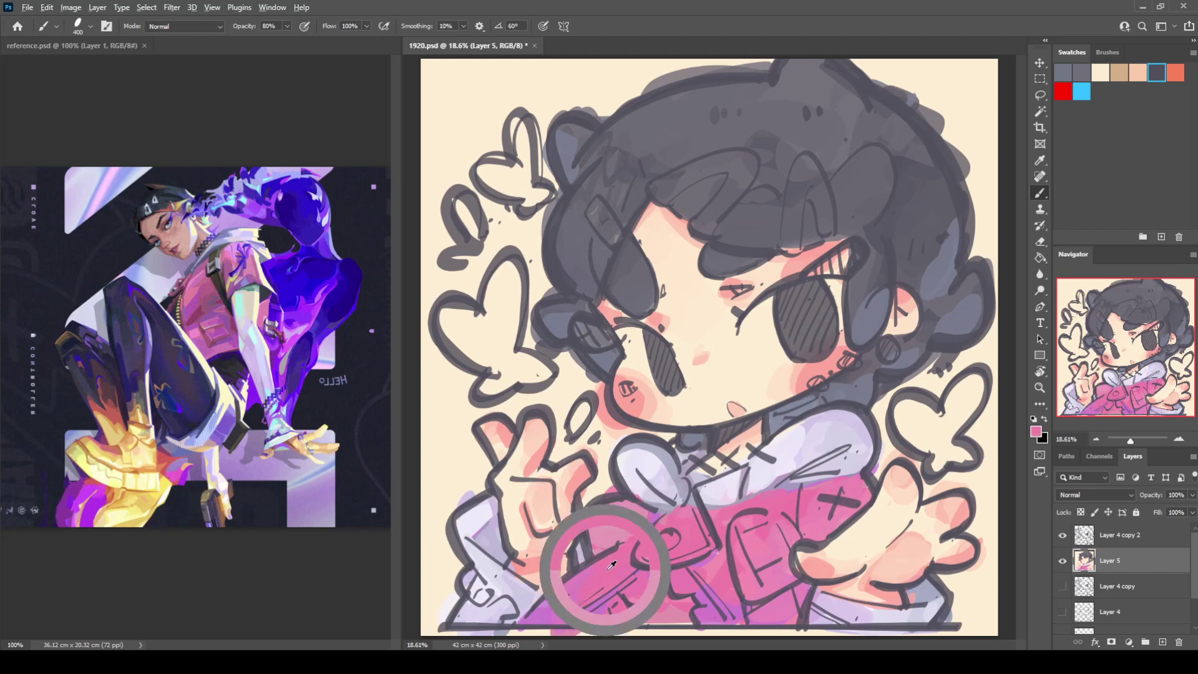
pyautogui.keyDown('alt'); pyautogui.click(614, 527); pyautogui.keyUp('alt')
pyautogui.moveTo(603, 579); pyautogui.dragTo(576, 593)
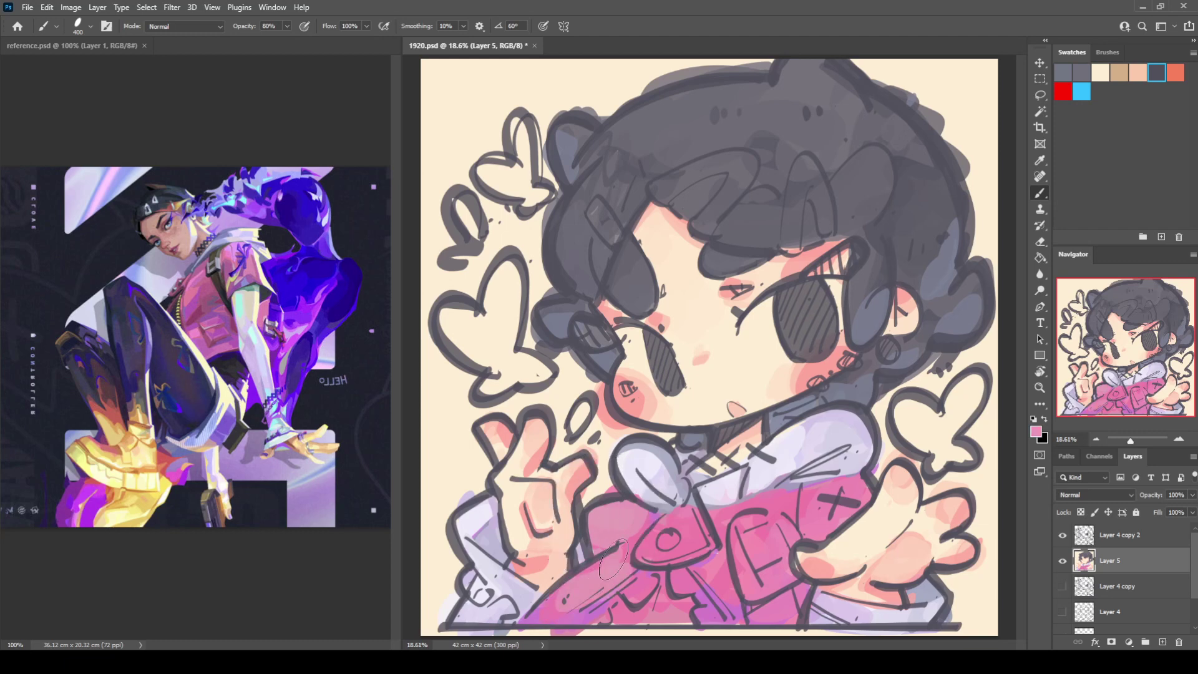
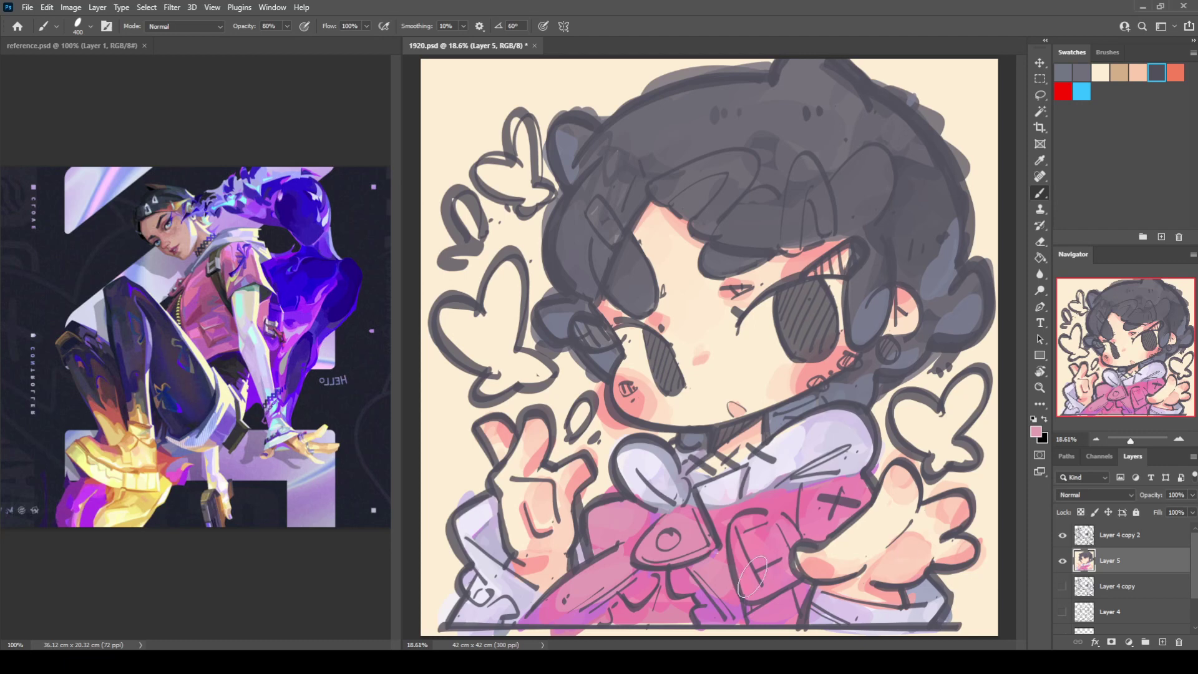
# Sample dark grey and paint the vertical strap on the pink top beside the open hand, layering darker grey over it
pyautogui.keyDown('alt'); pyautogui.click(816, 422); pyautogui.keyUp('alt')
pyautogui.keyDown('alt'); pyautogui.click(811, 476); pyautogui.keyUp('alt')
pyautogui.moveTo(756, 498)
pyautogui.mouseDown()
pyautogui.moveTo(743, 562)
pyautogui.moveTo(758, 500)
pyautogui.moveTo(749, 512)
pyautogui.moveTo(780, 493)
pyautogui.moveTo(774, 587)
pyautogui.moveTo(755, 550)
pyautogui.moveTo(762, 617)
pyautogui.moveTo(747, 598)
pyautogui.moveTo(774, 608)
pyautogui.moveTo(783, 580)
pyautogui.moveTo(785, 623)
pyautogui.moveTo(793, 603)
pyautogui.mouseUp()
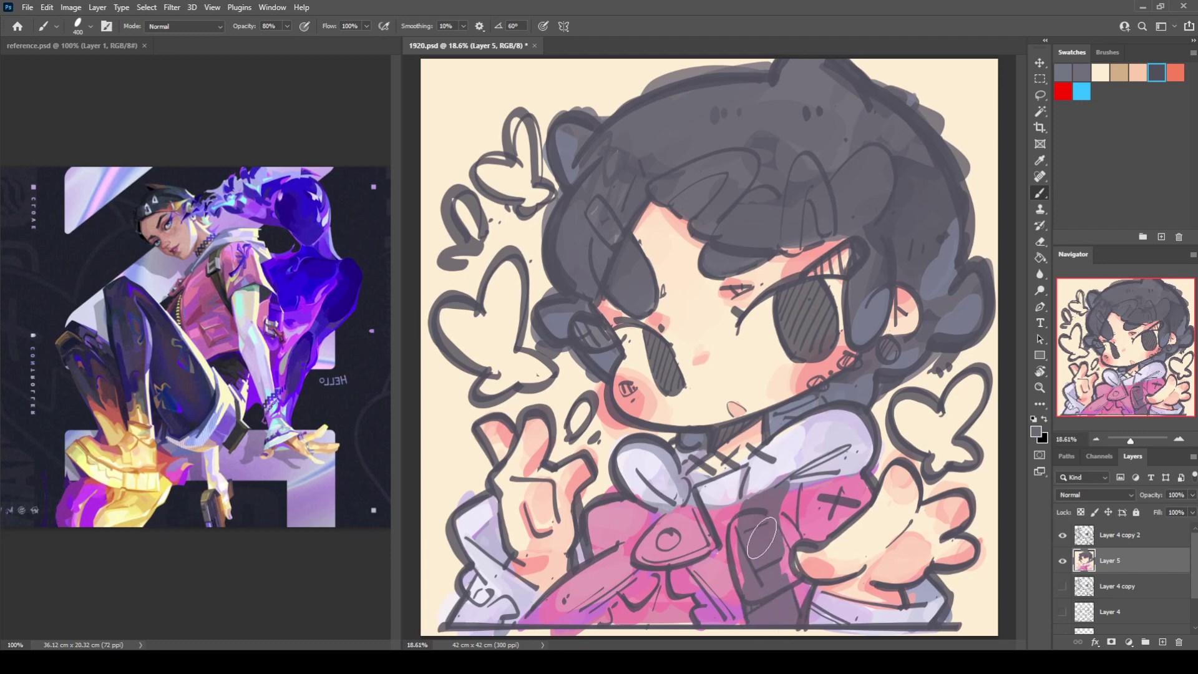
pyautogui.keyDown('alt'); pyautogui.click(749, 513); pyautogui.keyUp('alt')
pyautogui.moveTo(780, 484)
pyautogui.mouseDown()
pyautogui.moveTo(803, 611)
pyautogui.moveTo(778, 550)
pyautogui.moveTo(795, 607)
pyautogui.moveTo(747, 601)
pyautogui.moveTo(755, 625)
pyautogui.moveTo(756, 603)
pyautogui.moveTo(777, 599)
pyautogui.moveTo(764, 617)
pyautogui.moveTo(786, 597)
pyautogui.mouseUp()
pyautogui.keyDown('alt'); pyautogui.click(766, 615); pyautogui.keyUp('alt')
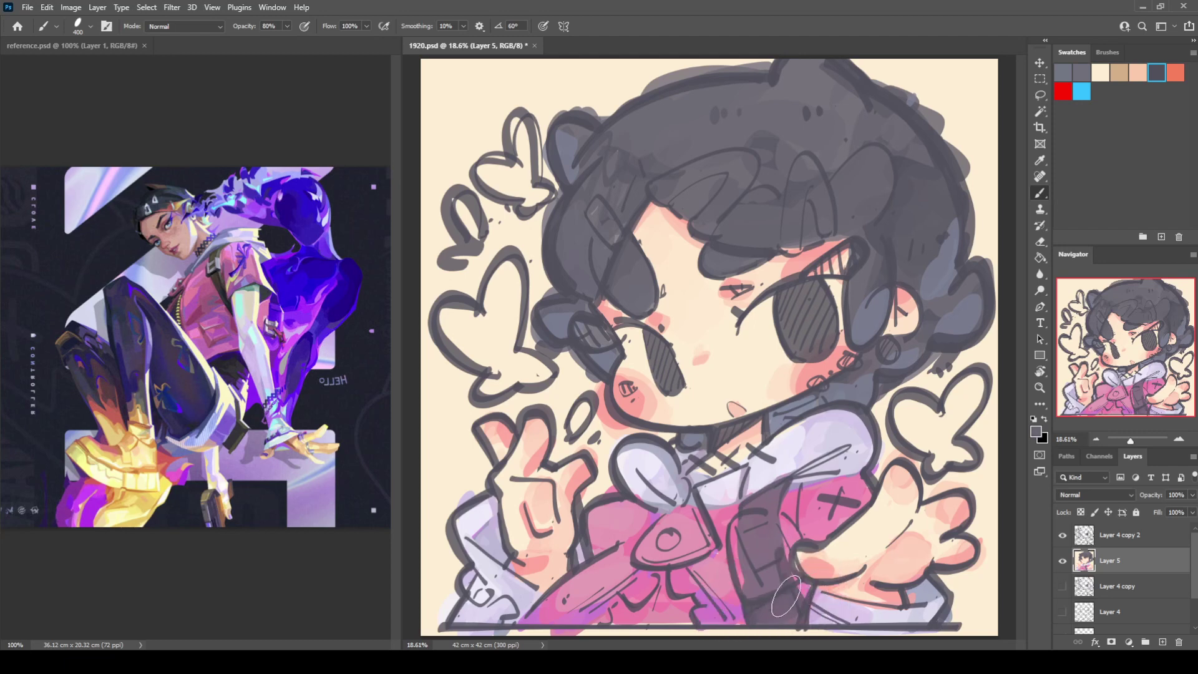
# Darken the strap's pouch and lower part with purple-grey and extend the colour up to the hood's edge
pyautogui.keyDown('alt'); pyautogui.click(785, 575); pyautogui.keyUp('alt')
pyautogui.keyDown('alt'); pyautogui.click(746, 538); pyautogui.keyUp('alt')
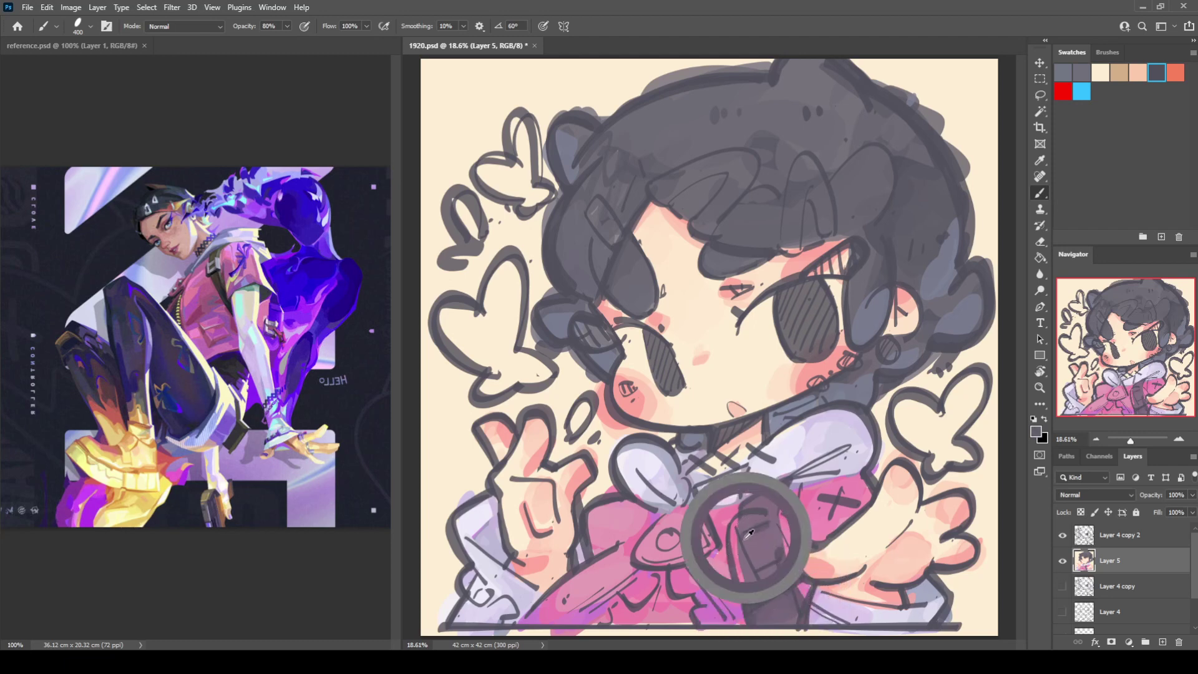
pyautogui.keyDown('alt'); pyautogui.click(766, 536); pyautogui.keyUp('alt')
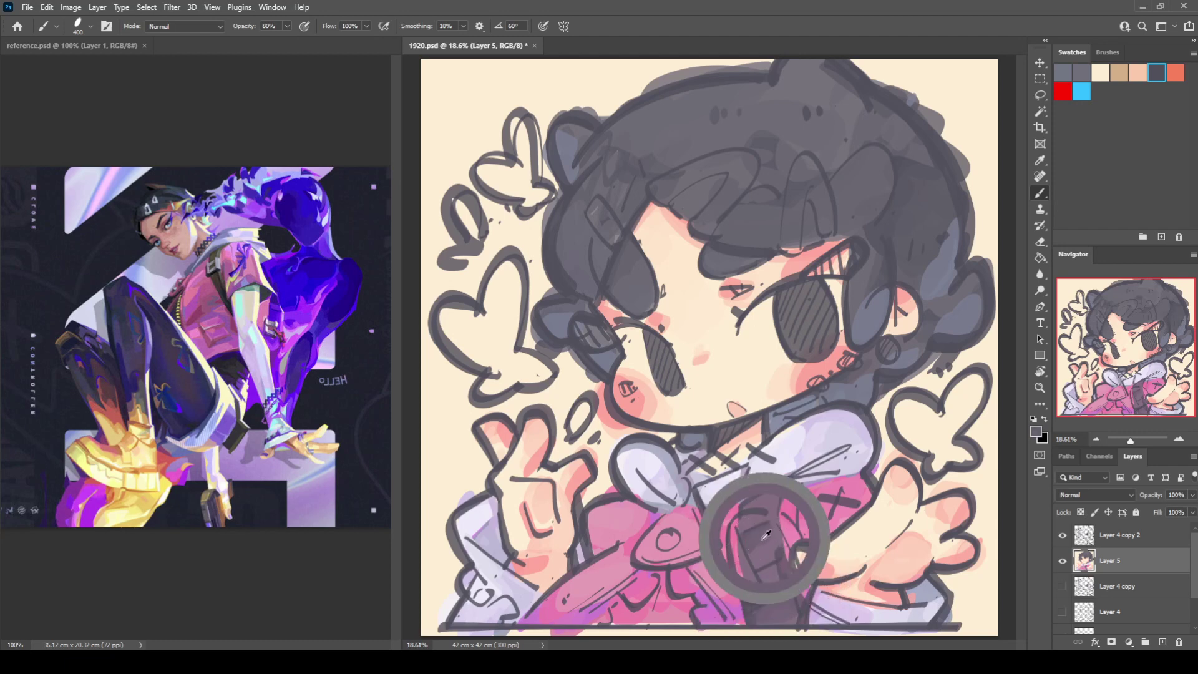
pyautogui.moveTo(747, 515)
pyautogui.mouseDown()
pyautogui.moveTo(780, 507)
pyautogui.moveTo(773, 515)
pyautogui.moveTo(790, 485)
pyautogui.moveTo(783, 517)
pyautogui.moveTo(748, 510)
pyautogui.moveTo(775, 488)
pyautogui.moveTo(758, 496)
pyautogui.moveTo(794, 521)
pyautogui.moveTo(776, 502)
pyautogui.mouseUp()
pyautogui.keyDown('alt'); pyautogui.click(768, 506); pyautogui.keyUp('alt')
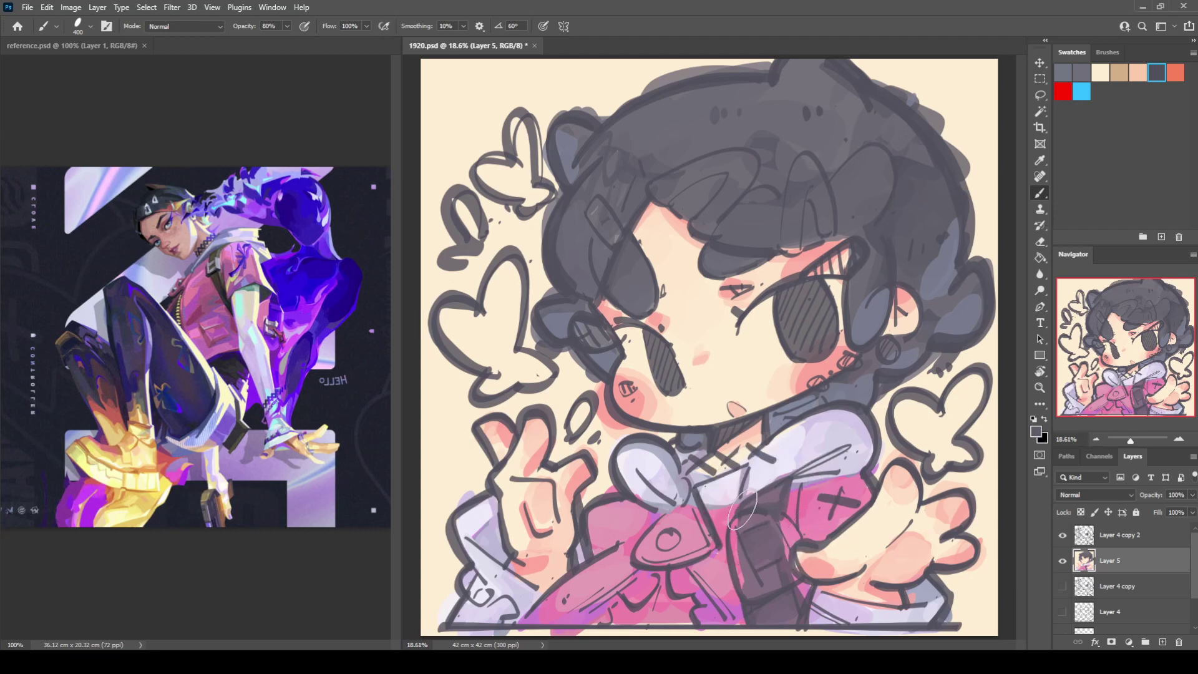
pyautogui.keyDown('alt'); pyautogui.click(768, 497); pyautogui.keyUp('alt')
pyautogui.keyDown('alt'); pyautogui.click(737, 507); pyautogui.keyUp('alt')
pyautogui.keyDown('alt'); pyautogui.click(838, 502); pyautogui.keyUp('alt')
pyautogui.moveTo(755, 503)
pyautogui.mouseDown()
pyautogui.moveTo(756, 575)
pyautogui.moveTo(744, 539)
pyautogui.moveTo(755, 531)
pyautogui.moveTo(773, 524)
pyautogui.moveTo(792, 553)
pyautogui.moveTo(765, 570)
pyautogui.moveTo(793, 555)
pyautogui.moveTo(750, 610)
pyautogui.moveTo(788, 590)
pyautogui.moveTo(801, 619)
pyautogui.mouseUp()
# Undo the last stroke and fill the jagged opening at the centre of the top's hem with dark purple-grey
pyautogui.keyDown('alt'); pyautogui.click(808, 396); pyautogui.keyUp('alt')
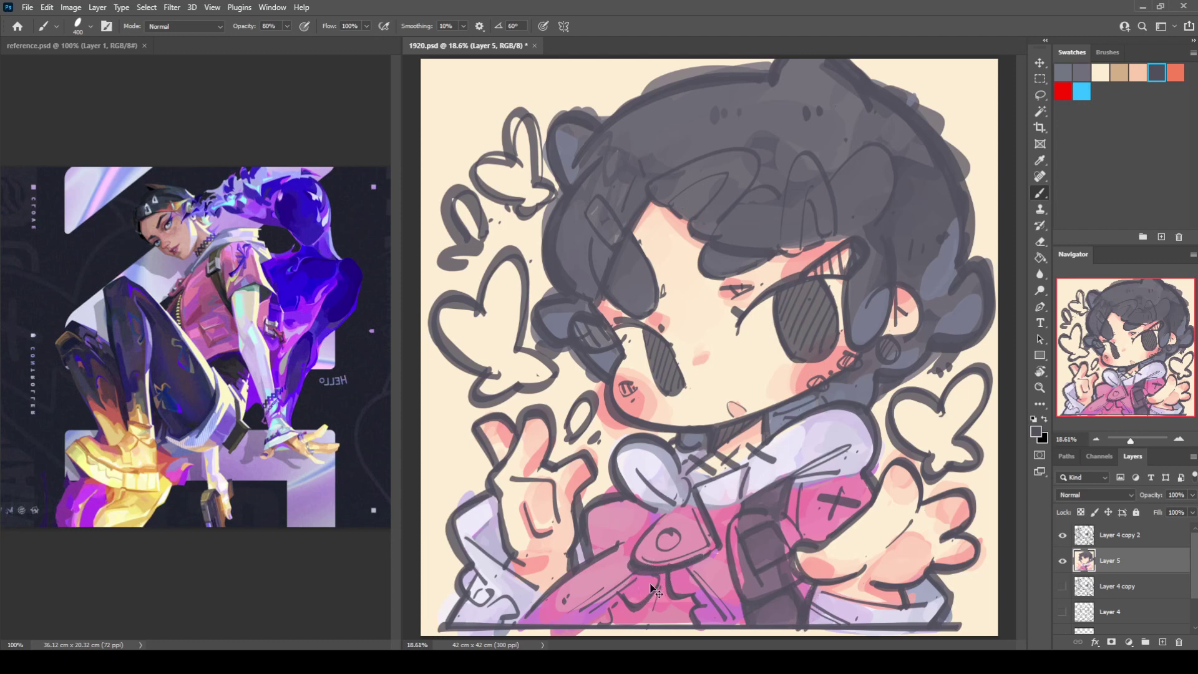
pyautogui.hotkey('ctrl', 'z')
pyautogui.moveTo(637, 613)
pyautogui.mouseDown()
pyautogui.moveTo(661, 583)
pyautogui.moveTo(655, 595)
pyautogui.moveTo(689, 596)
pyautogui.moveTo(612, 627)
pyautogui.moveTo(685, 604)
pyautogui.moveTo(687, 621)
pyautogui.moveTo(664, 587)
pyautogui.mouseUp()
pyautogui.moveTo(658, 575); pyautogui.dragTo(660, 585)
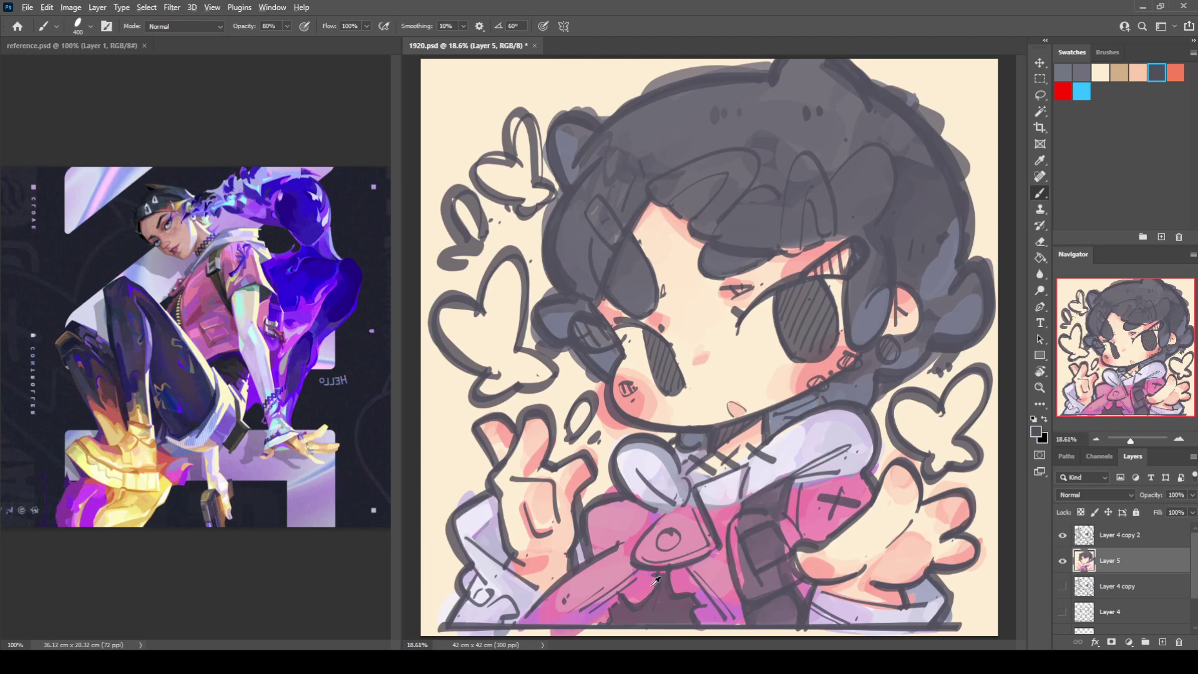
pyautogui.keyDown('alt'); pyautogui.click(652, 586); pyautogui.keyUp('alt')
pyautogui.keyDown('alt'); pyautogui.click(601, 621); pyautogui.keyUp('alt')
pyautogui.keyDown('alt'); pyautogui.click(605, 599); pyautogui.keyUp('alt')
pyautogui.keyDown('alt'); pyautogui.click(614, 596); pyautogui.keyUp('alt')
pyautogui.keyDown('alt'); pyautogui.click(610, 605); pyautogui.keyUp('alt')
pyautogui.moveTo(614, 610)
pyautogui.mouseDown()
pyautogui.moveTo(638, 610)
pyautogui.moveTo(663, 575)
pyautogui.mouseUp()
# Shade the hood's folds and both sleeve cuffs with a translucent grey-lavender, redoing the stroke on the open hand's cuff
pyautogui.moveTo(752, 496); pyautogui.dragTo(838, 453)
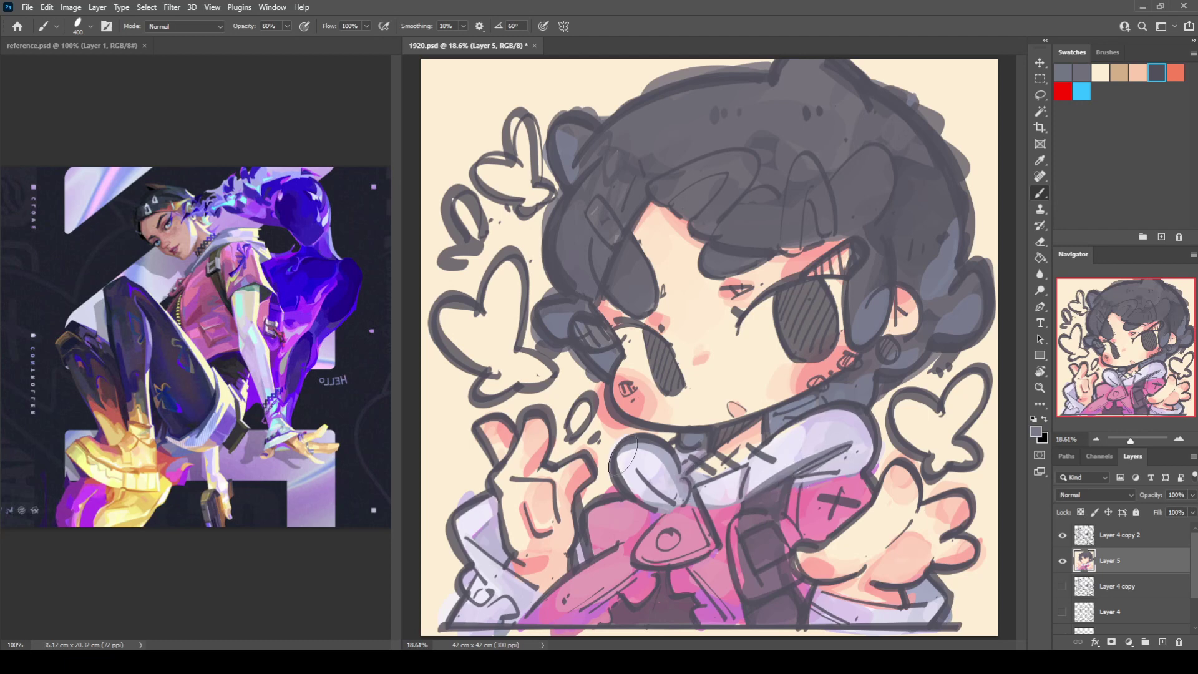
pyautogui.moveTo(633, 455); pyautogui.dragTo(674, 488)
pyautogui.moveTo(468, 533)
pyautogui.mouseDown()
pyautogui.moveTo(504, 556)
pyautogui.moveTo(501, 542)
pyautogui.moveTo(477, 540)
pyautogui.moveTo(504, 561)
pyautogui.moveTo(498, 519)
pyautogui.moveTo(504, 561)
pyautogui.moveTo(526, 585)
pyautogui.moveTo(501, 568)
pyautogui.moveTo(544, 591)
pyautogui.moveTo(576, 547)
pyautogui.mouseUp()
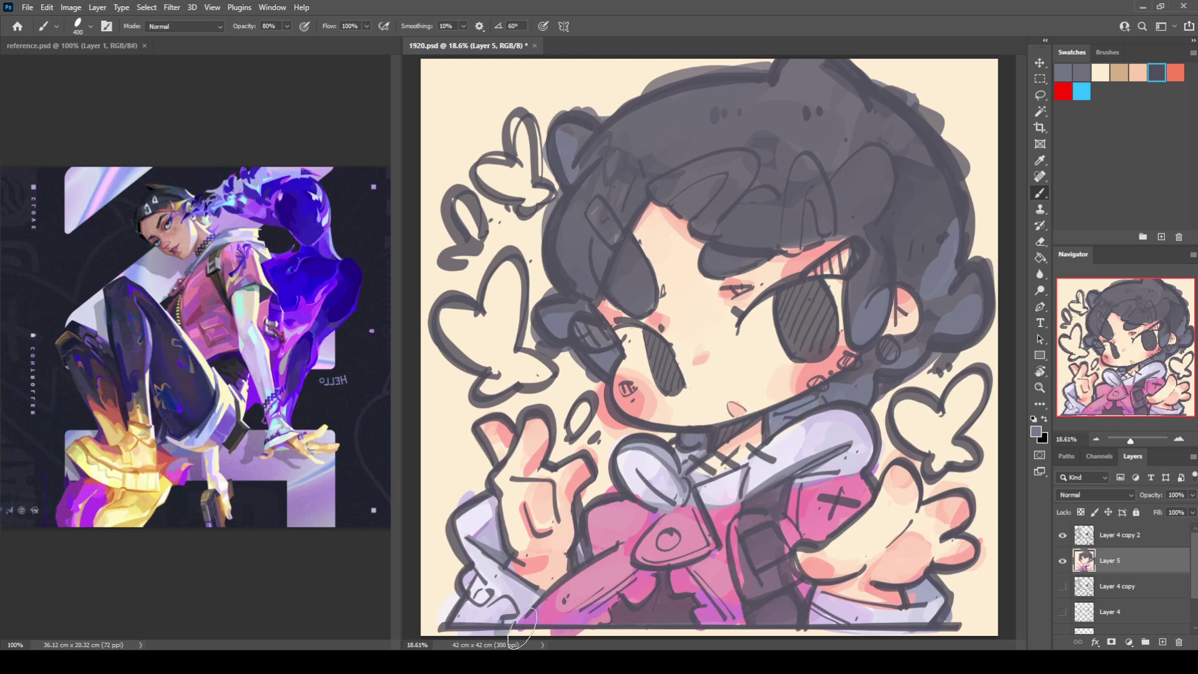
pyautogui.moveTo(513, 619); pyautogui.dragTo(529, 602)
pyautogui.moveTo(818, 591); pyautogui.dragTo(934, 604)
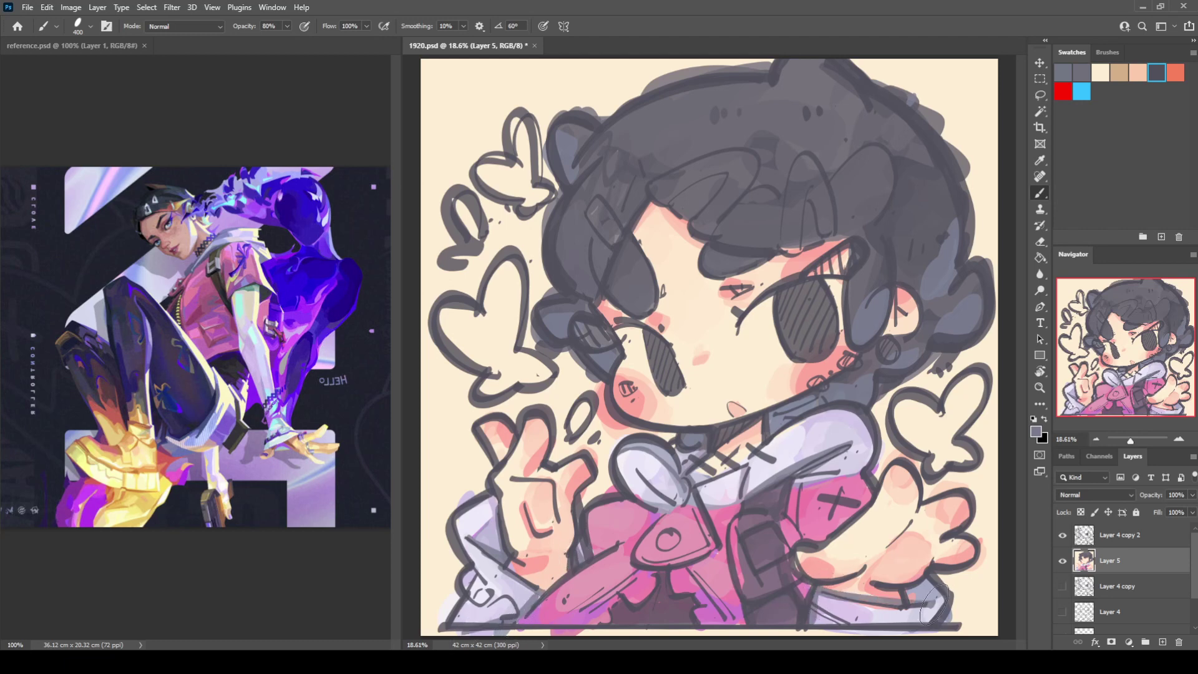
pyautogui.hotkey('ctrl', 'z')
pyautogui.moveTo(810, 593); pyautogui.dragTo(929, 606)
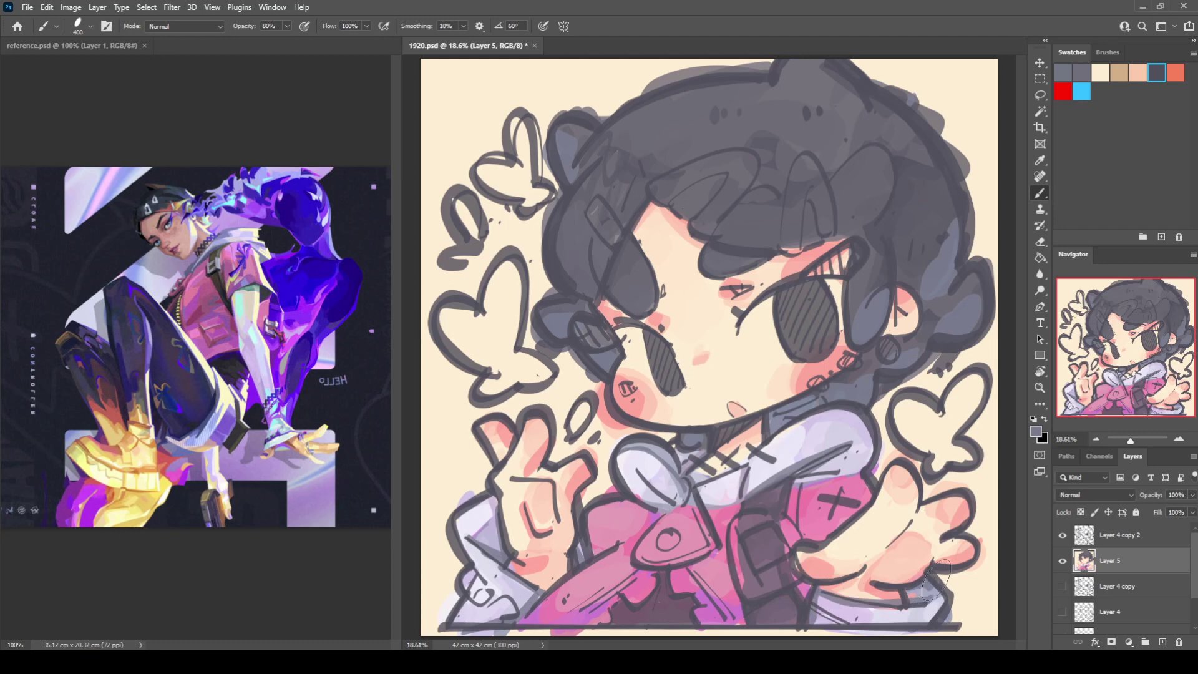
# Add grey hatching along the hood's lower edge and two small spots on its upper end
pyautogui.moveTo(824, 481); pyautogui.dragTo(843, 449)
pyautogui.click(842, 430)
pyautogui.click(850, 428)
# Sample purple and shade the pink top beneath the hood, along its lower folds and with small marks on the shoulder
pyautogui.keyDown('alt'); pyautogui.click(738, 599); pyautogui.keyUp('alt')
pyautogui.press('i')
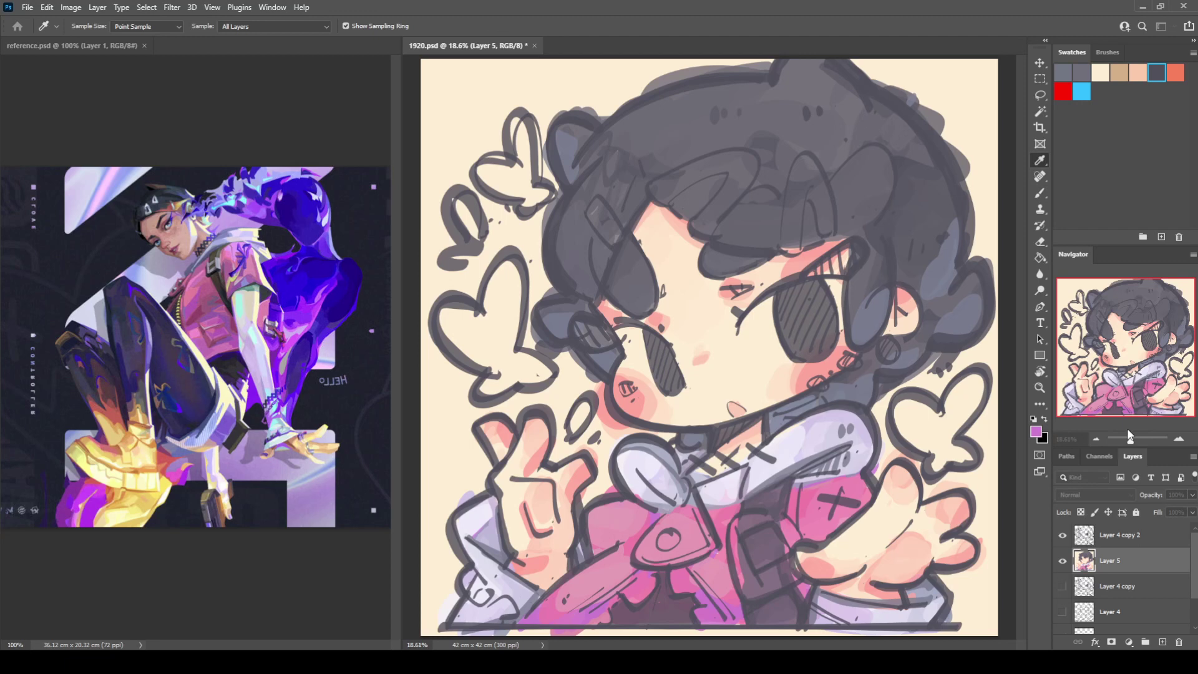
pyautogui.press('b')
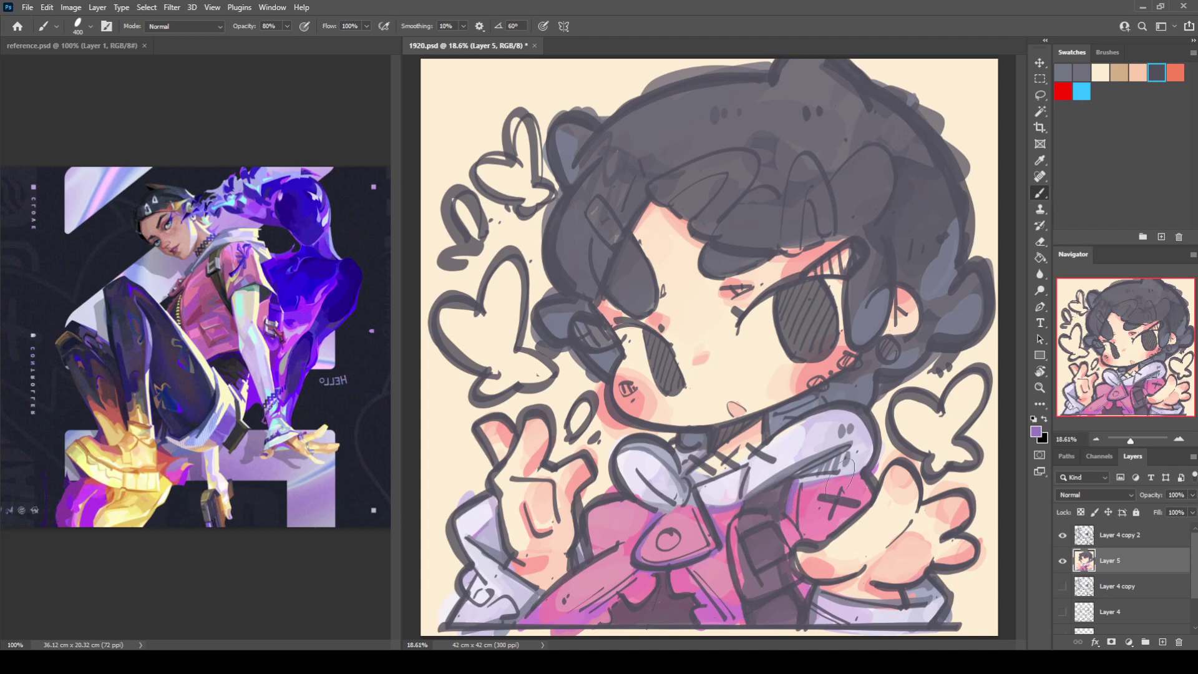
pyautogui.moveTo(810, 484); pyautogui.dragTo(867, 476)
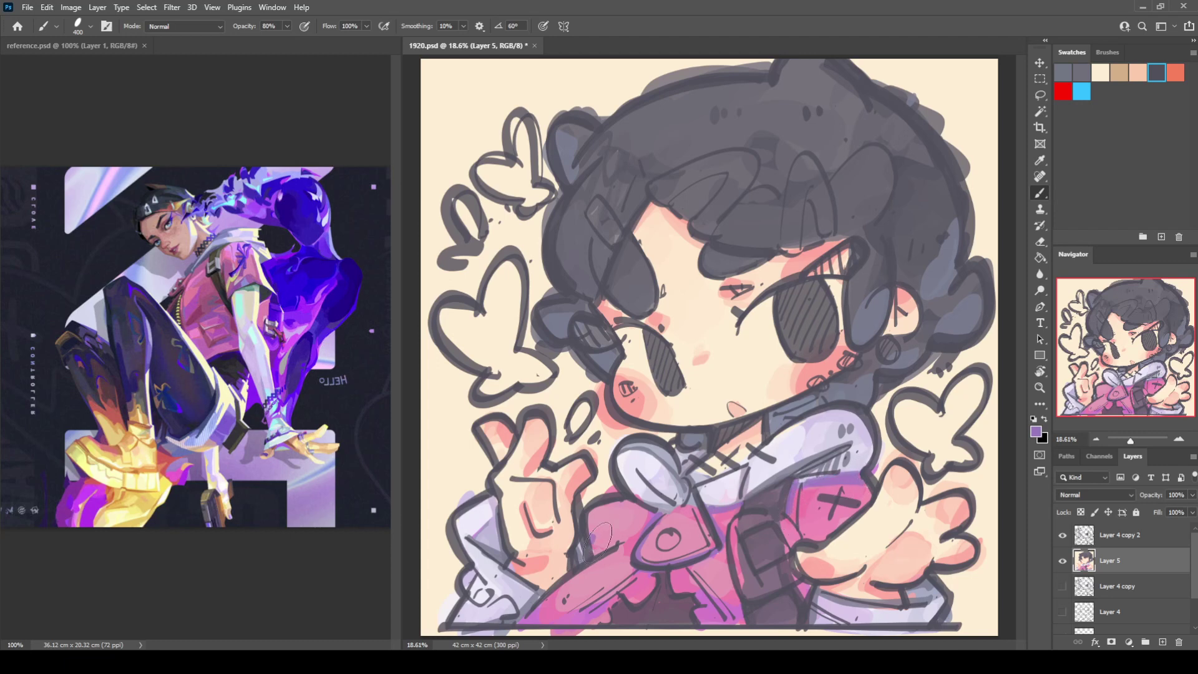
pyautogui.moveTo(595, 542); pyautogui.dragTo(612, 544)
pyautogui.moveTo(588, 615)
pyautogui.mouseDown()
pyautogui.moveTo(637, 583)
pyautogui.moveTo(661, 584)
pyautogui.moveTo(711, 606)
pyautogui.moveTo(704, 618)
pyautogui.mouseUp()
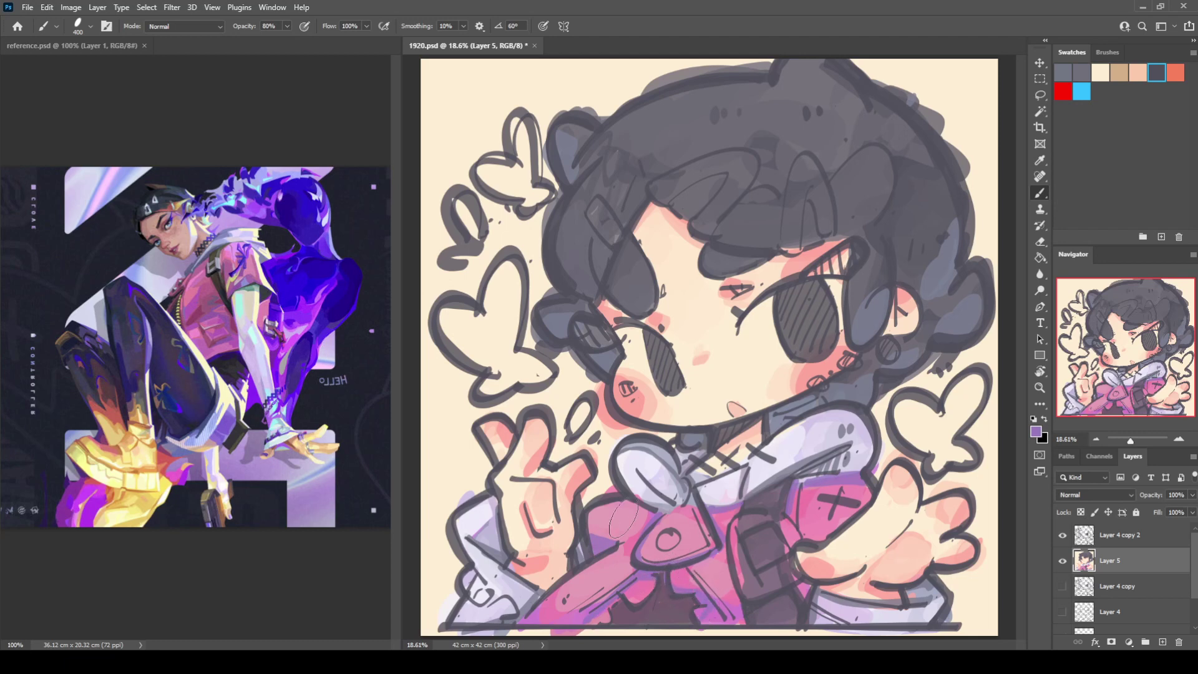
pyautogui.moveTo(613, 518); pyautogui.dragTo(618, 521)
# Fill the large butterfly with blue-violet and the other two butterflies with bright purple, sampling the colours from the reference
pyautogui.keyDown('alt'); pyautogui.click(309, 210); pyautogui.keyUp('alt')
pyautogui.moveTo(465, 326)
pyautogui.mouseDown()
pyautogui.moveTo(489, 351)
pyautogui.moveTo(460, 337)
pyautogui.moveTo(469, 307)
pyautogui.moveTo(487, 312)
pyautogui.moveTo(474, 318)
pyautogui.moveTo(493, 351)
pyautogui.moveTo(465, 334)
pyautogui.moveTo(497, 278)
pyautogui.moveTo(506, 350)
pyautogui.moveTo(511, 332)
pyautogui.moveTo(494, 387)
pyautogui.moveTo(500, 356)
pyautogui.moveTo(532, 362)
pyautogui.mouseUp()
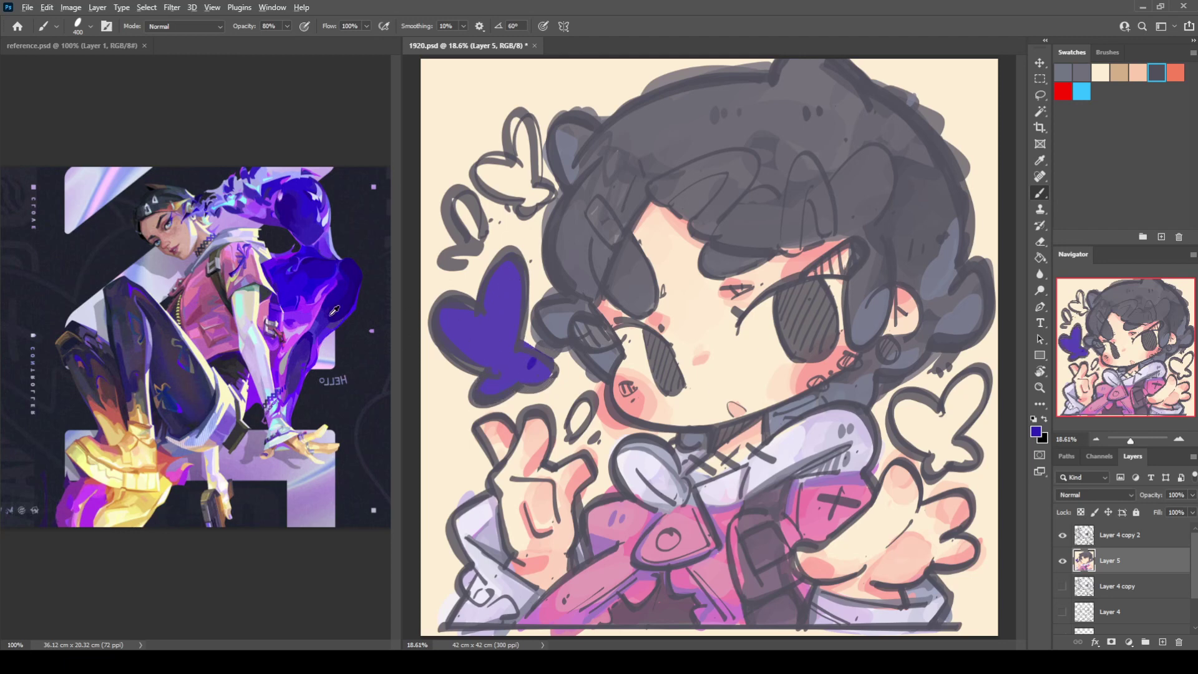
pyautogui.keyDown('alt'); pyautogui.click(312, 304); pyautogui.keyUp('alt')
pyautogui.moveTo(940, 415)
pyautogui.mouseDown()
pyautogui.moveTo(908, 418)
pyautogui.moveTo(949, 440)
pyautogui.moveTo(970, 390)
pyautogui.moveTo(946, 450)
pyautogui.moveTo(954, 465)
pyautogui.moveTo(974, 437)
pyautogui.moveTo(952, 455)
pyautogui.mouseUp()
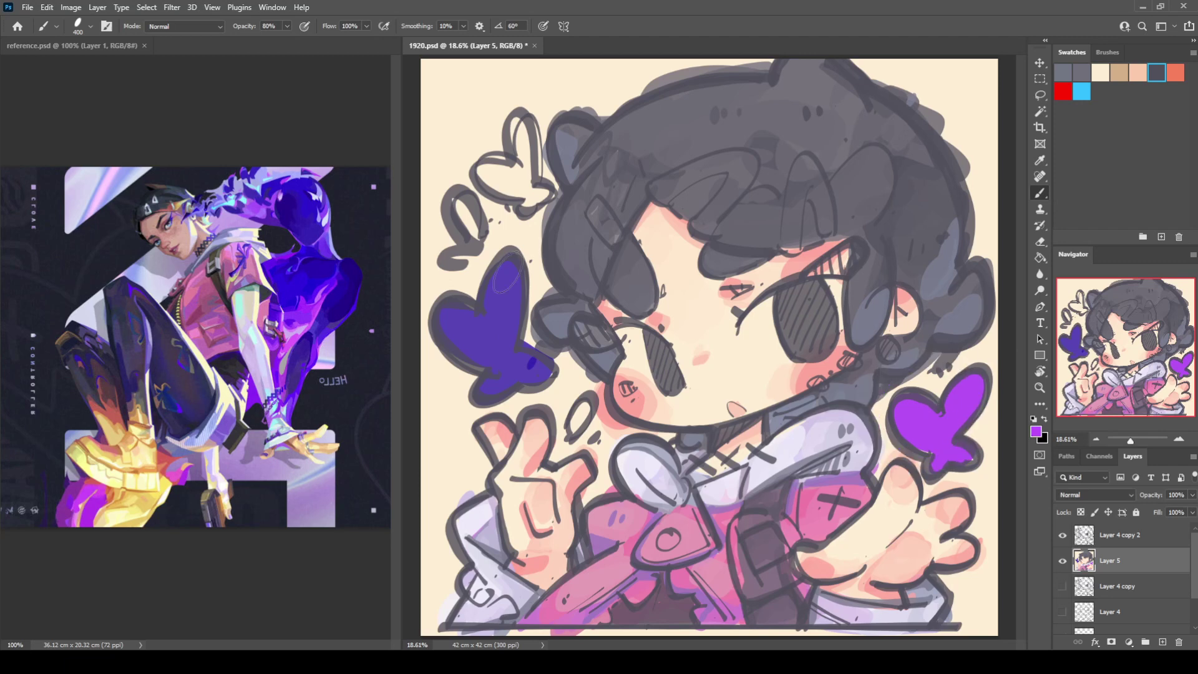
pyautogui.moveTo(493, 184)
pyautogui.mouseDown()
pyautogui.moveTo(518, 168)
pyautogui.moveTo(517, 128)
pyautogui.moveTo(536, 203)
pyautogui.moveTo(549, 178)
pyautogui.mouseUp()
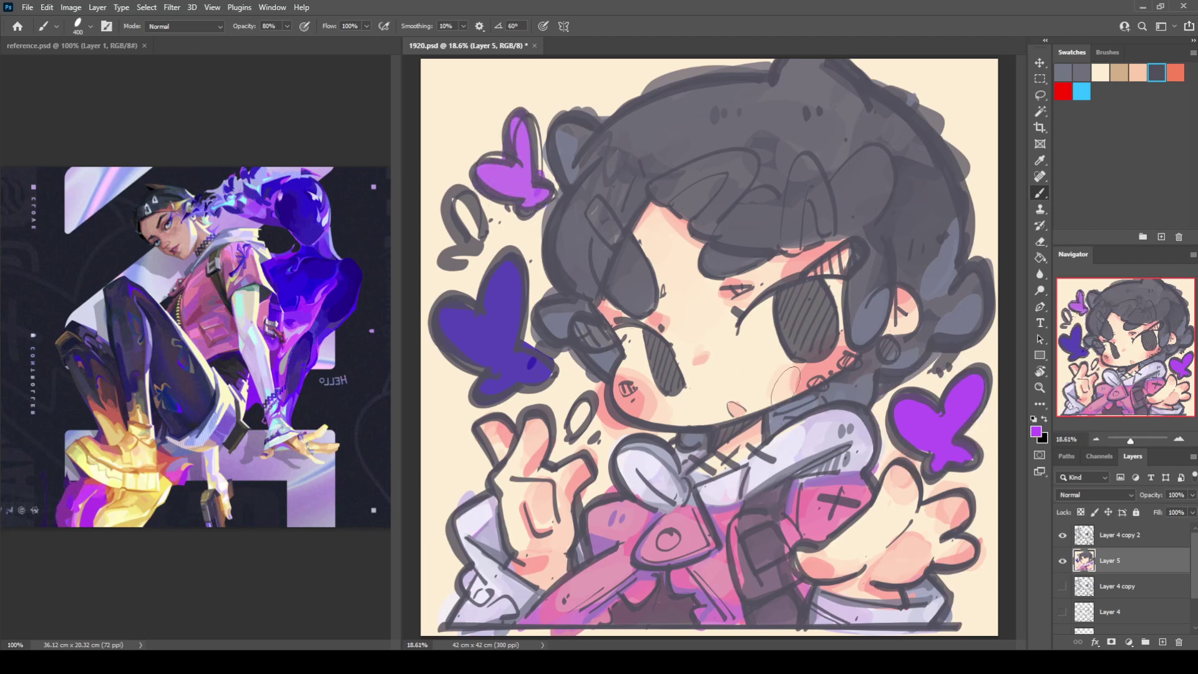
pyautogui.keyDown('alt'); pyautogui.click(778, 438); pyautogui.keyUp('alt')
pyautogui.moveTo(592, 217)
pyautogui.mouseDown()
pyautogui.moveTo(612, 236)
pyautogui.moveTo(615, 215)
pyautogui.mouseUp()
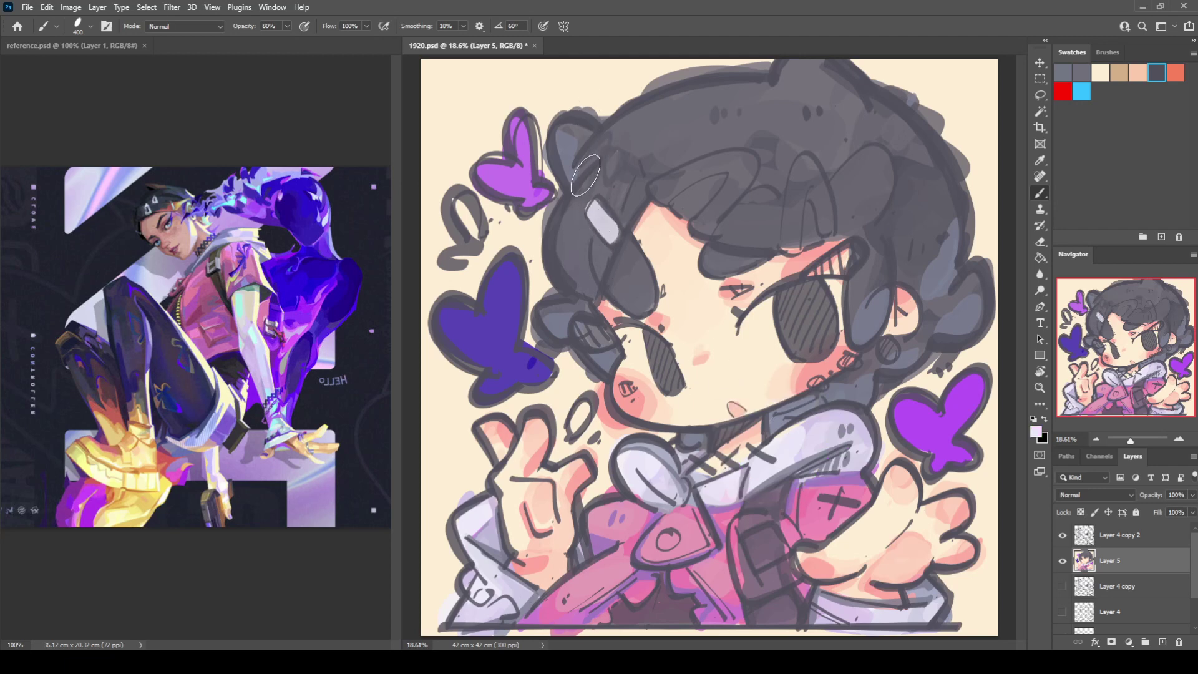
pyautogui.hotkey('ctrl', 'z')
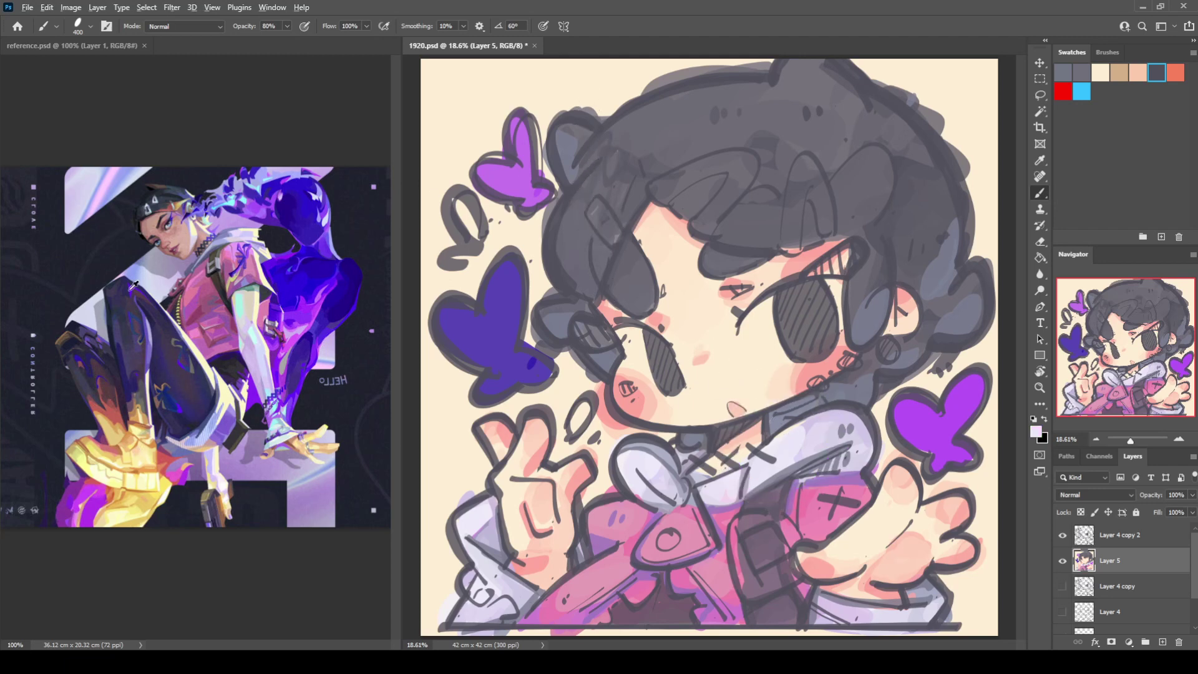
# Sample red from the reference and paint red streaks across the fringe and the side locks of hair
pyautogui.keyDown('alt'); pyautogui.click(183, 198); pyautogui.keyUp('alt')
pyautogui.keyDown('alt'); pyautogui.click(167, 219); pyautogui.keyUp('alt')
pyautogui.keyDown('alt'); pyautogui.click(108, 402); pyautogui.keyUp('alt')
pyautogui.moveTo(719, 234)
pyautogui.mouseDown()
pyautogui.moveTo(772, 205)
pyautogui.moveTo(776, 151)
pyautogui.moveTo(795, 188)
pyautogui.moveTo(778, 172)
pyautogui.moveTo(817, 189)
pyautogui.moveTo(806, 191)
pyautogui.moveTo(856, 167)
pyautogui.moveTo(838, 200)
pyautogui.moveTo(783, 185)
pyautogui.moveTo(775, 165)
pyautogui.moveTo(797, 211)
pyautogui.moveTo(763, 210)
pyautogui.moveTo(795, 235)
pyautogui.moveTo(733, 236)
pyautogui.moveTo(823, 224)
pyautogui.moveTo(837, 212)
pyautogui.moveTo(782, 231)
pyautogui.moveTo(871, 161)
pyautogui.moveTo(840, 216)
pyautogui.moveTo(881, 200)
pyautogui.moveTo(870, 164)
pyautogui.mouseUp()
pyautogui.moveTo(552, 234)
pyautogui.mouseDown()
pyautogui.moveTo(587, 291)
pyautogui.moveTo(558, 324)
pyautogui.moveTo(577, 293)
pyautogui.moveTo(572, 271)
pyautogui.moveTo(599, 259)
pyautogui.moveTo(583, 250)
pyautogui.moveTo(564, 315)
pyautogui.moveTo(573, 248)
pyautogui.mouseUp()
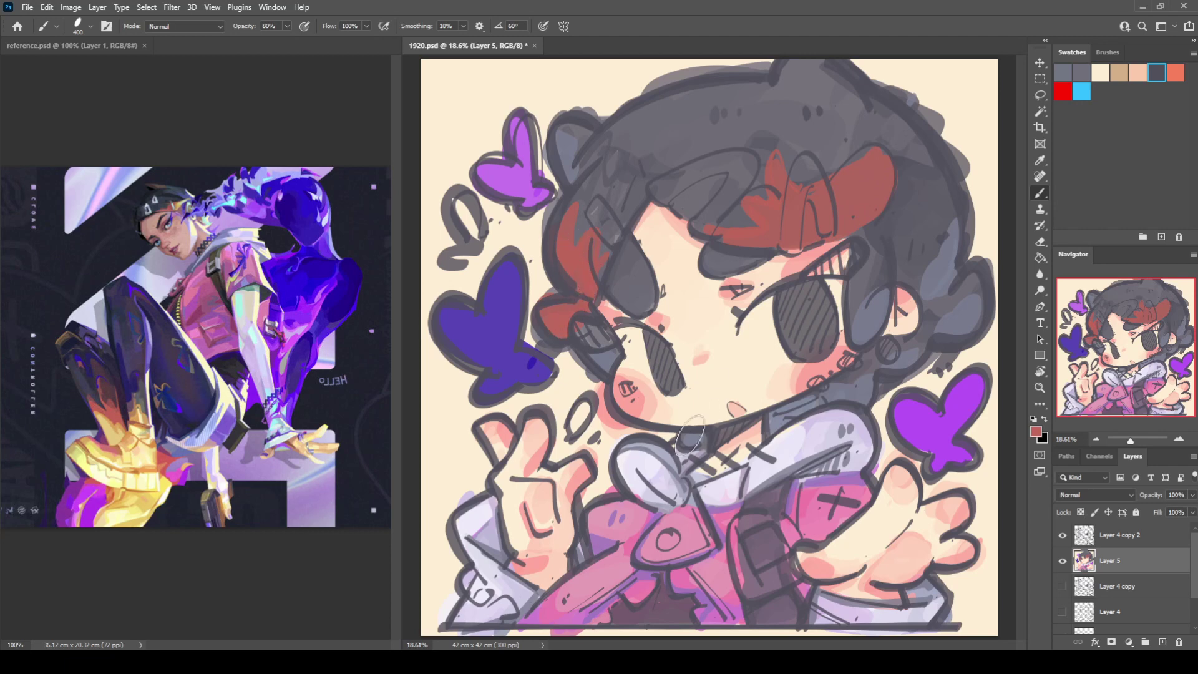
pyautogui.hotkey('ctrl', 's')
# Sample orange from the reference's flames and layer it over the red streaks in the side locks and fringe
pyautogui.keyDown('alt'); pyautogui.click(118, 423); pyautogui.keyUp('alt')
pyautogui.keyDown('alt'); pyautogui.click(116, 421); pyautogui.keyUp('alt')
pyautogui.moveTo(559, 263)
pyautogui.mouseDown()
pyautogui.moveTo(553, 316)
pyautogui.moveTo(574, 296)
pyautogui.moveTo(565, 256)
pyautogui.moveTo(578, 291)
pyautogui.moveTo(599, 266)
pyautogui.moveTo(581, 318)
pyautogui.mouseUp()
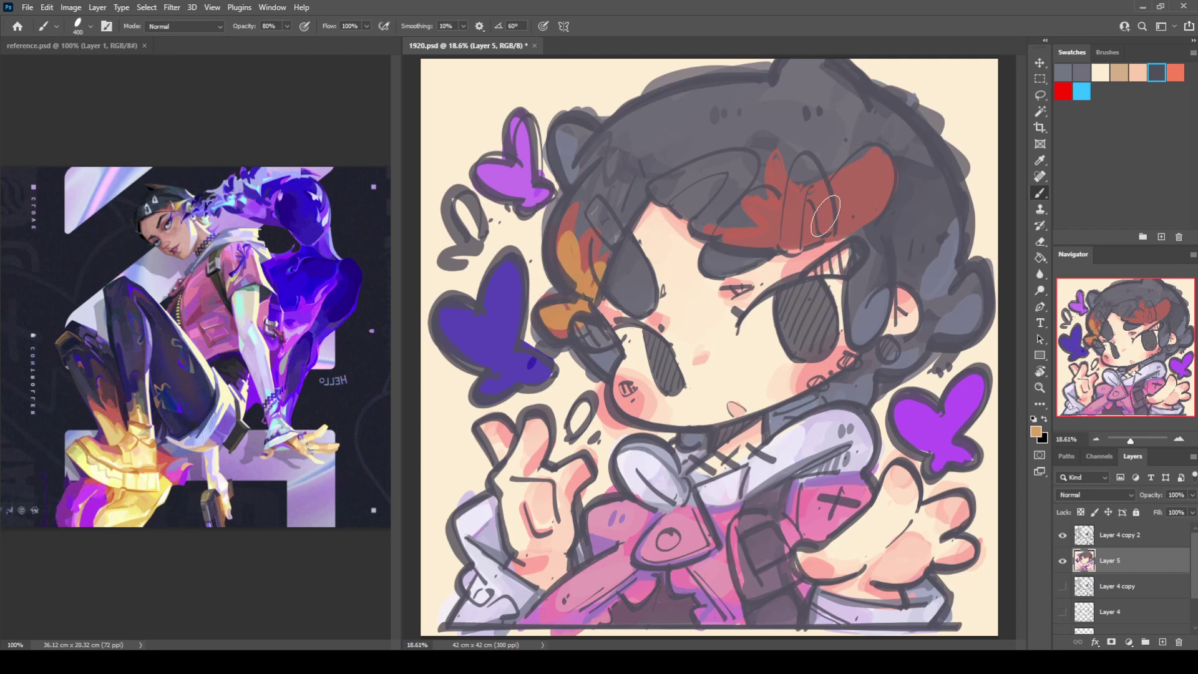
pyautogui.moveTo(805, 231)
pyautogui.mouseDown()
pyautogui.moveTo(834, 191)
pyautogui.moveTo(869, 196)
pyautogui.moveTo(881, 176)
pyautogui.moveTo(813, 205)
pyautogui.moveTo(800, 226)
pyautogui.moveTo(755, 231)
pyautogui.moveTo(811, 170)
pyautogui.moveTo(812, 148)
pyautogui.moveTo(836, 144)
pyautogui.mouseUp()
pyautogui.click(846, 133)
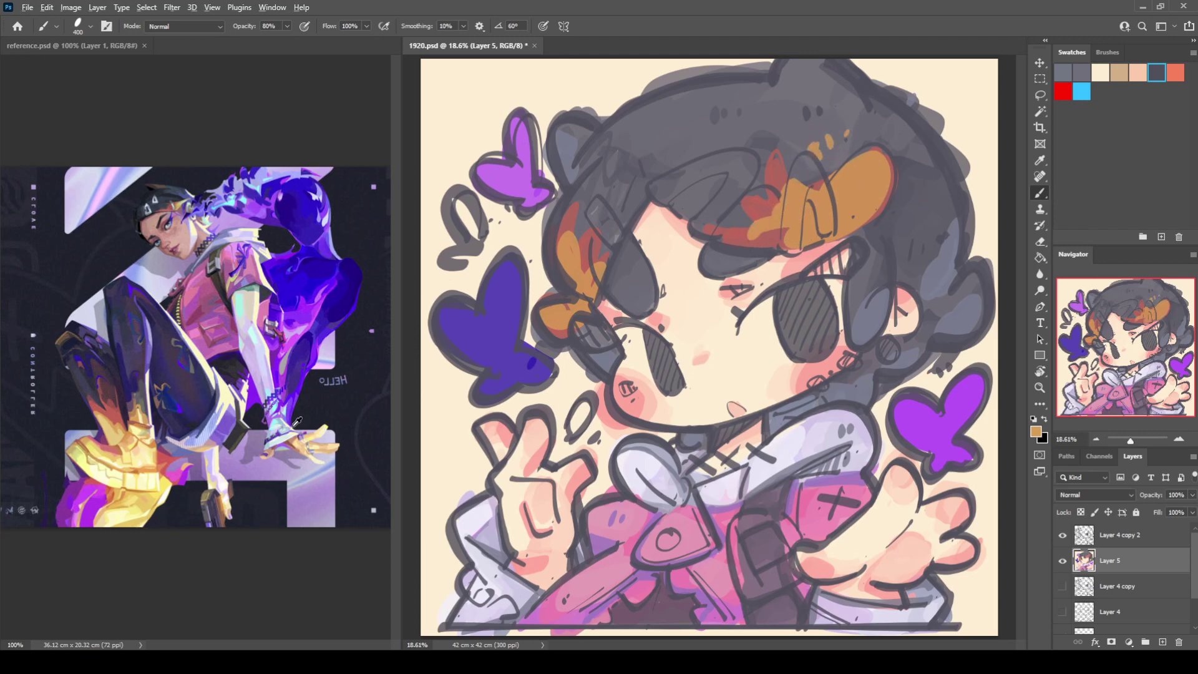
# Sample yellow from the reference and paint highlights over the orange parts of the side locks and fringe
pyautogui.keyDown('alt'); pyautogui.click(157, 442); pyautogui.keyUp('alt')
pyautogui.moveTo(876, 181)
pyautogui.mouseDown()
pyautogui.moveTo(869, 159)
pyautogui.moveTo(866, 178)
pyautogui.mouseUp()
pyautogui.hotkey('ctrl', 'z')
pyautogui.keyDown('alt'); pyautogui.click(157, 464); pyautogui.keyUp('alt')
pyautogui.keyDown('alt'); pyautogui.click(172, 481); pyautogui.keyUp('alt')
pyautogui.moveTo(545, 321)
pyautogui.mouseDown()
pyautogui.moveTo(581, 308)
pyautogui.moveTo(575, 295)
pyautogui.moveTo(603, 259)
pyautogui.mouseUp()
pyautogui.moveTo(843, 228)
pyautogui.mouseDown()
pyautogui.moveTo(878, 204)
pyautogui.moveTo(851, 209)
pyautogui.moveTo(881, 171)
pyautogui.moveTo(869, 164)
pyautogui.moveTo(803, 181)
pyautogui.moveTo(833, 141)
pyautogui.mouseUp()
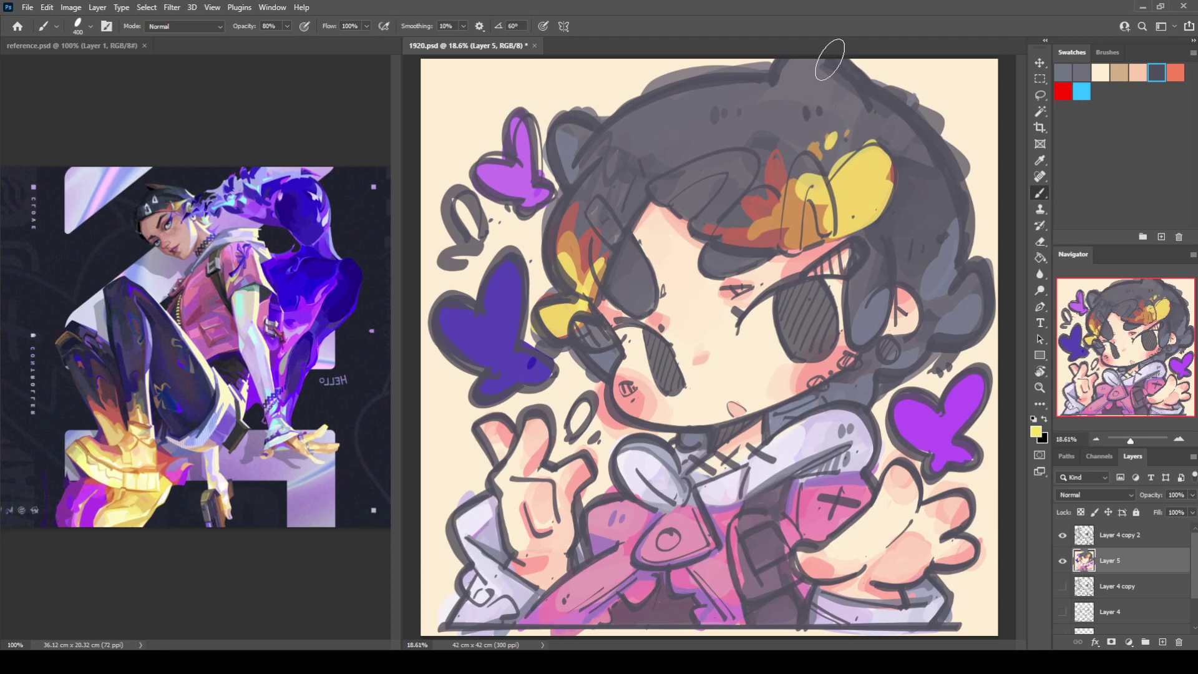
# Paint the whites of both eyes and extend the white in the smaller eye down toward the cheek
pyautogui.keyDown('alt'); pyautogui.click(629, 337); pyautogui.keyUp('alt')
pyautogui.moveTo(624, 334); pyautogui.dragTo(652, 324)
pyautogui.moveTo(777, 291); pyautogui.dragTo(749, 327)
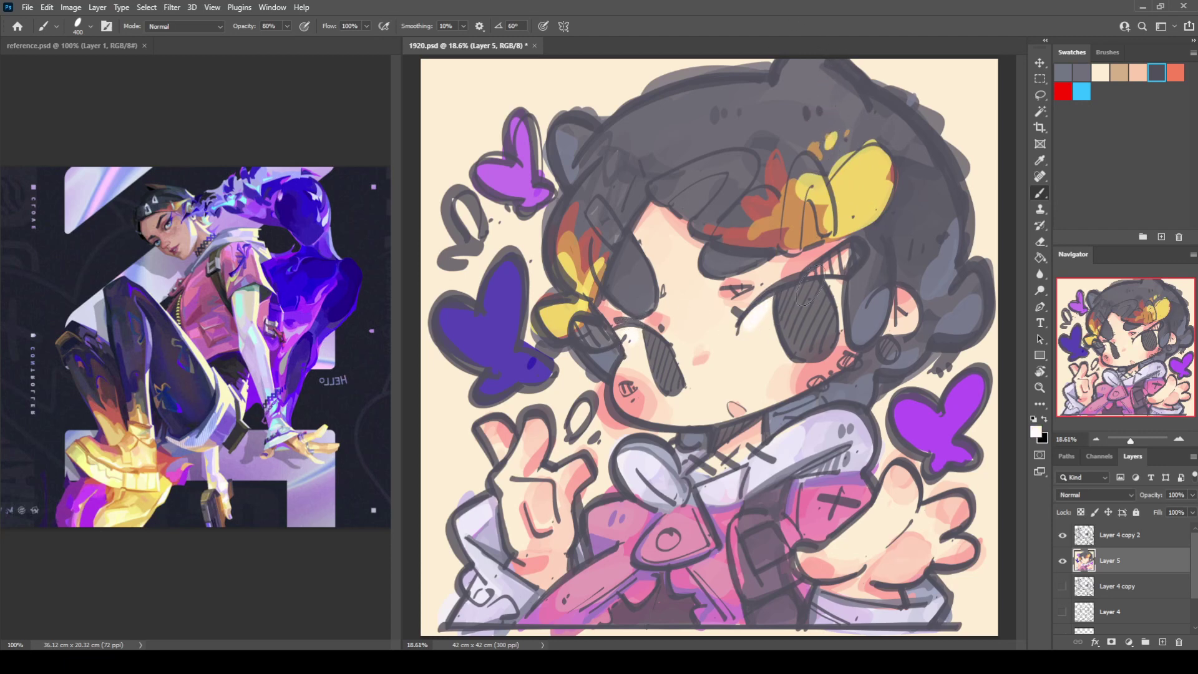
pyautogui.keyDown('alt'); pyautogui.click(635, 343); pyautogui.keyUp('alt')
pyautogui.keyDown('alt'); pyautogui.click(644, 350); pyautogui.keyUp('alt')
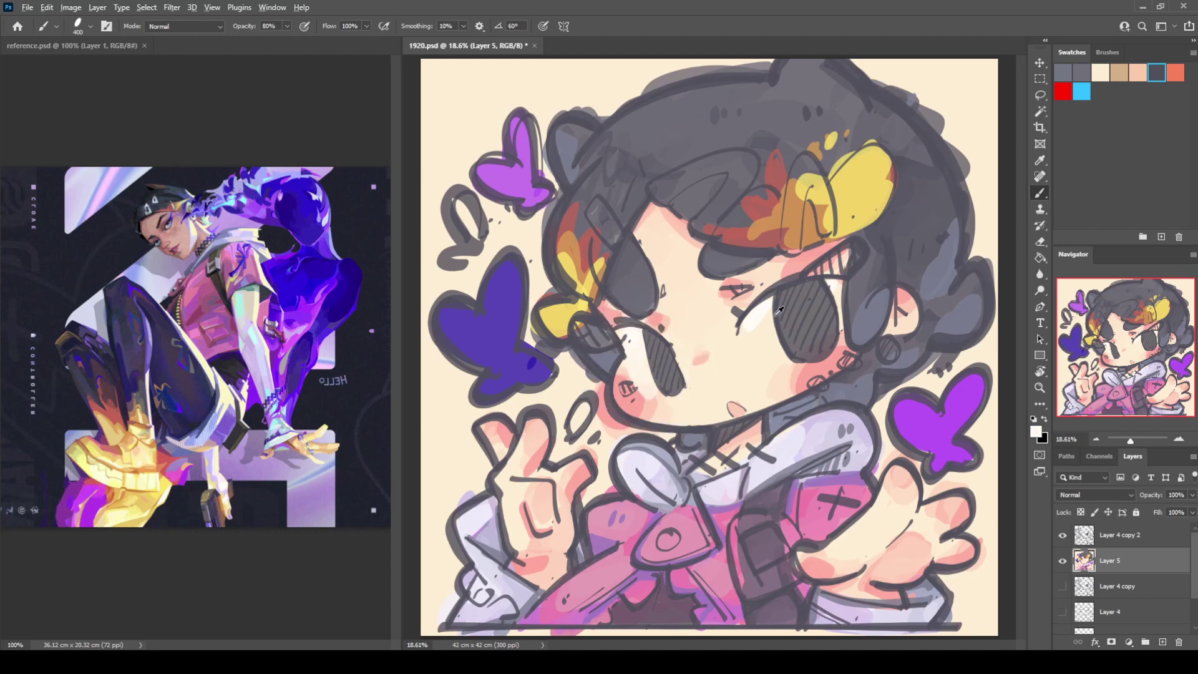
# Extend the larger eye's white downward, then darken both irises and the upper eye whites with grey
pyautogui.keyDown('alt'); pyautogui.click(743, 318); pyautogui.keyUp('alt')
pyautogui.keyDown('alt'); pyautogui.click(759, 334); pyautogui.keyUp('alt')
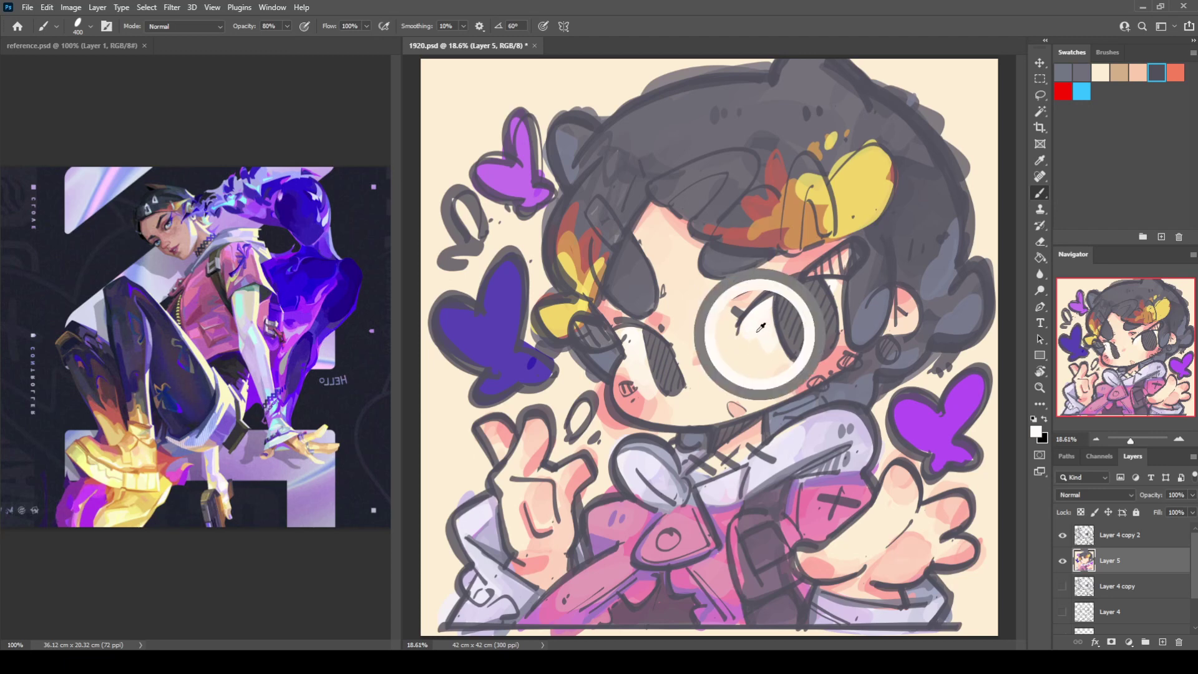
pyautogui.keyDown('alt'); pyautogui.click(772, 349); pyautogui.keyUp('alt')
pyautogui.keyDown('alt'); pyautogui.click(755, 322); pyautogui.keyUp('alt')
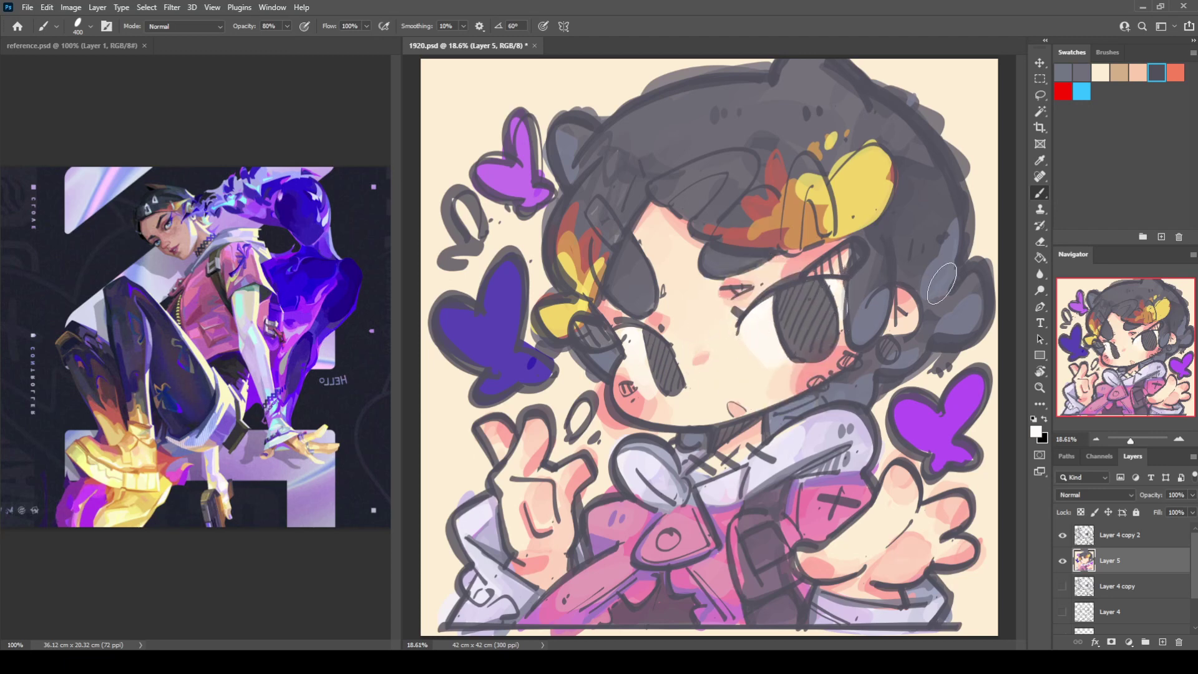
pyautogui.keyDown('alt'); pyautogui.click(748, 337); pyautogui.keyUp('alt')
pyautogui.moveTo(623, 337); pyautogui.dragTo(649, 337)
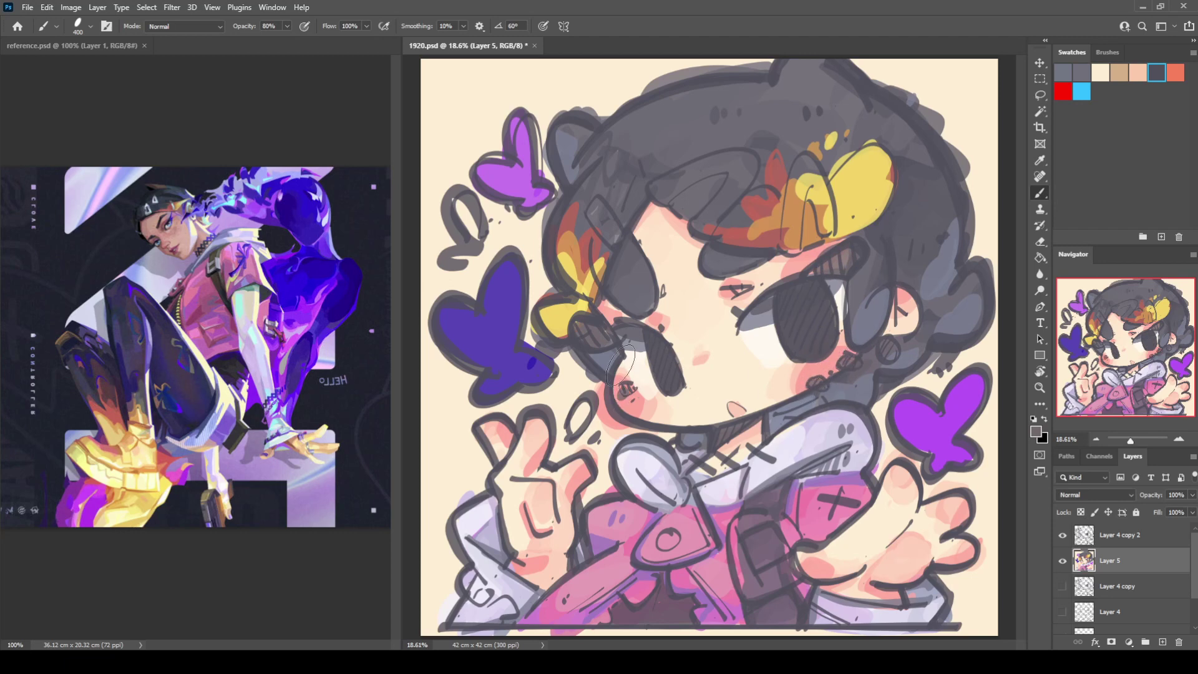
pyautogui.keyDown('alt'); pyautogui.click(652, 396); pyautogui.keyUp('alt')
# Sample a muted purple and shade the lower folds of the pink top, adding small marks on the chest and shoulder
pyautogui.keyDown('alt'); pyautogui.click(712, 600); pyautogui.keyUp('alt')
pyautogui.moveTo(691, 567); pyautogui.dragTo(732, 616)
pyautogui.moveTo(632, 577); pyautogui.dragTo(573, 622)
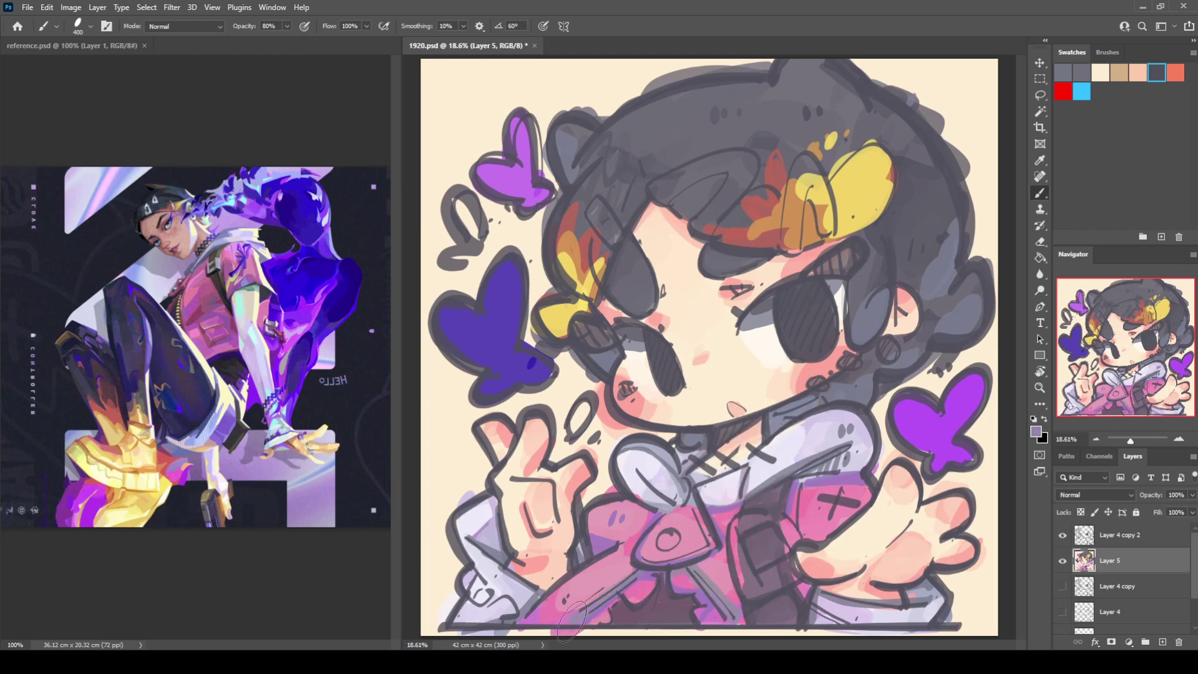
pyautogui.click(583, 587)
pyautogui.click(593, 581)
pyautogui.moveTo(599, 510); pyautogui.dragTo(590, 508)
# Sample lavender from the hood and paint the small side hair clip and the larger angled clip in the fringe
pyautogui.keyDown('alt'); pyautogui.click(822, 458); pyautogui.keyUp('alt')
pyautogui.moveTo(594, 207); pyautogui.dragTo(616, 235)
pyautogui.moveTo(695, 164)
pyautogui.mouseDown()
pyautogui.moveTo(661, 189)
pyautogui.moveTo(733, 164)
pyautogui.moveTo(700, 220)
pyautogui.moveTo(740, 182)
pyautogui.moveTo(717, 212)
pyautogui.moveTo(683, 199)
pyautogui.moveTo(696, 190)
pyautogui.moveTo(685, 198)
pyautogui.moveTo(703, 206)
pyautogui.moveTo(720, 177)
pyautogui.moveTo(697, 201)
pyautogui.moveTo(719, 181)
pyautogui.moveTo(695, 189)
pyautogui.mouseUp()
pyautogui.keyDown('alt'); pyautogui.click(698, 202); pyautogui.keyUp('alt')
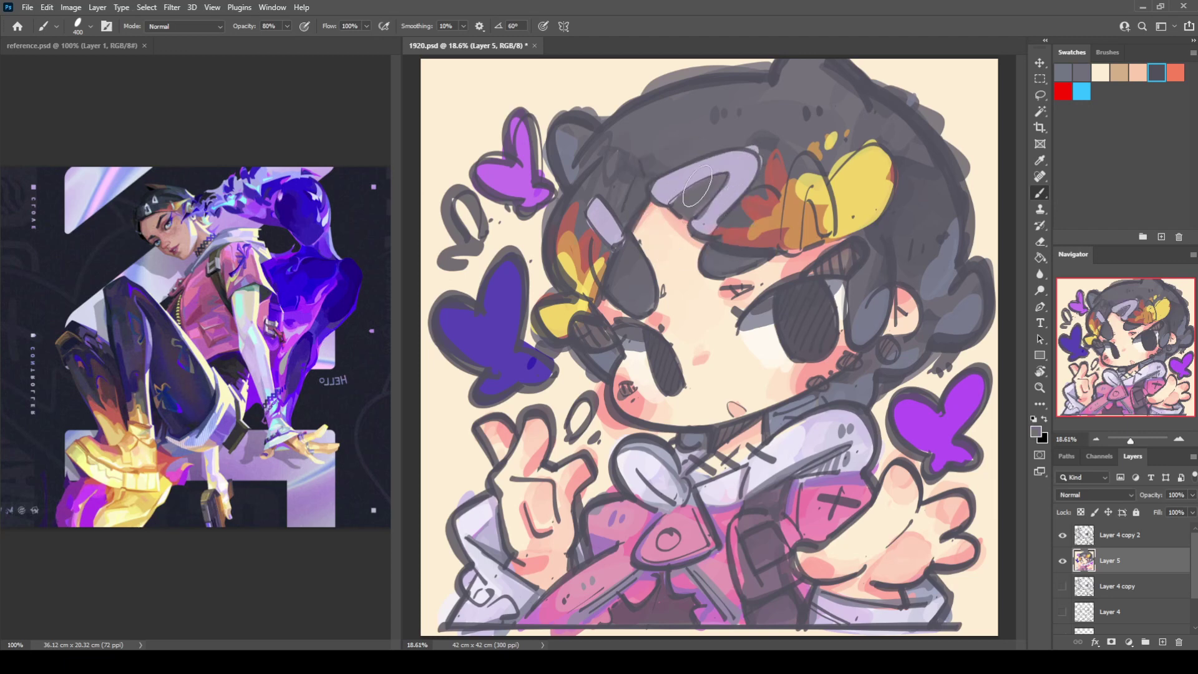
# Trim the angled clip's edges with sampled hair grey and block in the second fringe clip with lavender
pyautogui.moveTo(770, 135)
pyautogui.mouseDown()
pyautogui.moveTo(750, 138)
pyautogui.moveTo(741, 170)
pyautogui.moveTo(695, 187)
pyautogui.mouseUp()
pyautogui.keyDown('alt'); pyautogui.click(741, 162); pyautogui.keyUp('alt')
pyautogui.keyDown('alt'); pyautogui.click(707, 191); pyautogui.keyUp('alt')
pyautogui.keyDown('alt'); pyautogui.click(739, 167); pyautogui.keyUp('alt')
pyautogui.moveTo(803, 176)
pyautogui.mouseDown()
pyautogui.moveTo(794, 218)
pyautogui.moveTo(801, 170)
pyautogui.moveTo(831, 206)
pyautogui.moveTo(809, 176)
pyautogui.mouseUp()
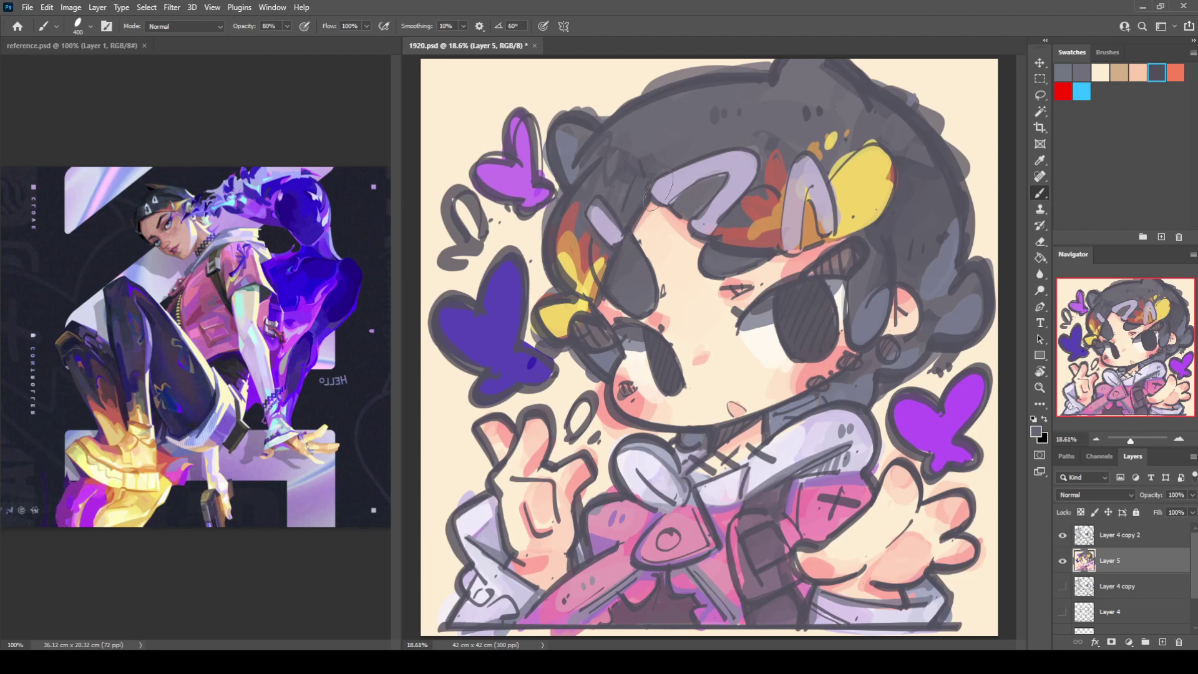
pyautogui.moveTo(662, 202)
pyautogui.mouseDown()
pyautogui.moveTo(691, 187)
pyautogui.moveTo(704, 208)
pyautogui.moveTo(671, 205)
pyautogui.moveTo(697, 231)
pyautogui.moveTo(752, 174)
pyautogui.moveTo(711, 152)
pyautogui.mouseUp()
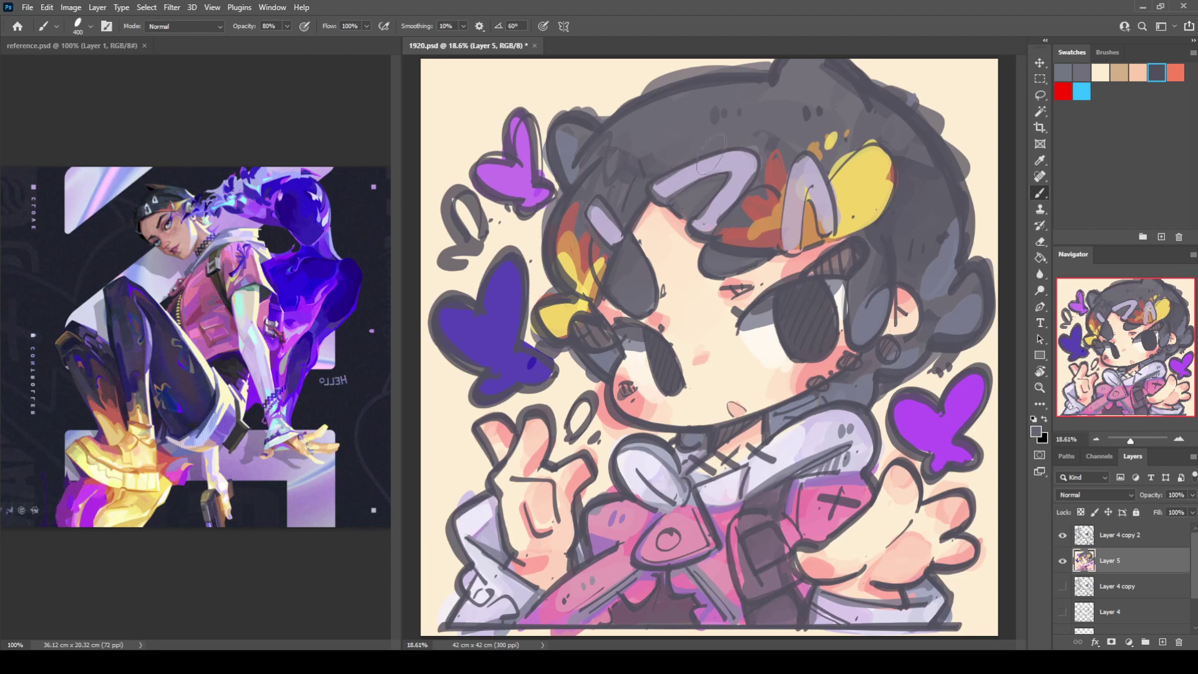
# Refine the second fringe clip's arch, painting grey into its gap and around it and lavender along both arms
pyautogui.moveTo(792, 168)
pyautogui.mouseDown()
pyautogui.moveTo(782, 233)
pyautogui.moveTo(798, 250)
pyautogui.mouseUp()
pyautogui.moveTo(807, 194)
pyautogui.mouseDown()
pyautogui.moveTo(801, 233)
pyautogui.moveTo(819, 219)
pyautogui.mouseUp()
pyautogui.keyDown('alt'); pyautogui.click(806, 173); pyautogui.keyUp('alt')
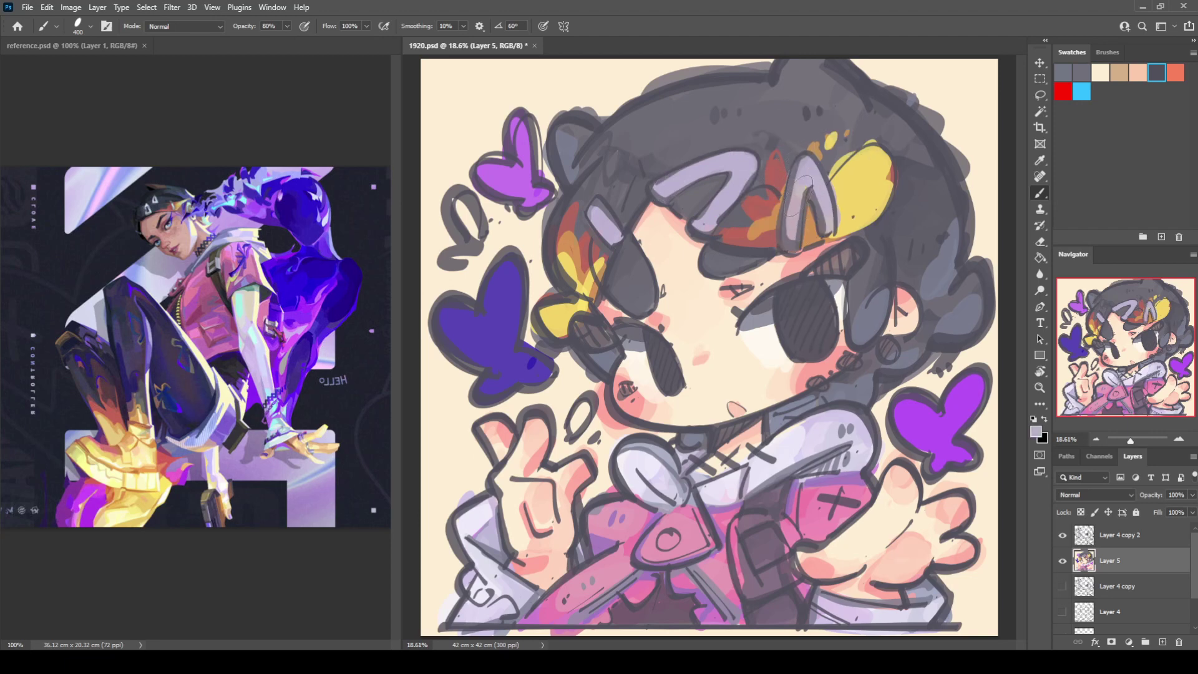
pyautogui.moveTo(803, 172)
pyautogui.mouseDown()
pyautogui.moveTo(791, 239)
pyautogui.moveTo(826, 238)
pyautogui.moveTo(823, 210)
pyautogui.moveTo(825, 226)
pyautogui.mouseUp()
pyautogui.keyDown('alt'); pyautogui.click(816, 225); pyautogui.keyUp('alt')
pyautogui.keyDown('alt'); pyautogui.click(821, 203); pyautogui.keyUp('alt')
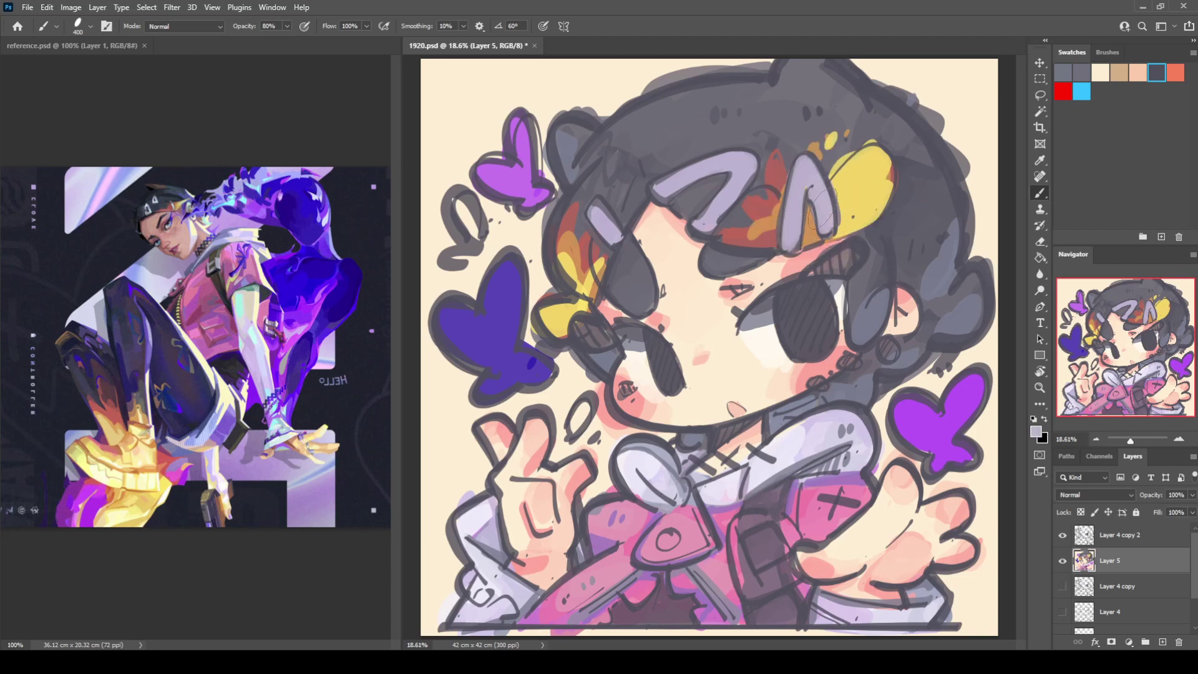
# Sample pale lavender-white tones and paint soft highlights along the side hair clip and both fringe clips
pyautogui.keyDown('alt'); pyautogui.click(776, 452); pyautogui.keyUp('alt')
pyautogui.moveTo(611, 238); pyautogui.dragTo(618, 226)
pyautogui.moveTo(662, 190)
pyautogui.mouseDown()
pyautogui.moveTo(705, 166)
pyautogui.moveTo(730, 169)
pyautogui.moveTo(709, 215)
pyautogui.mouseUp()
pyautogui.moveTo(791, 223)
pyautogui.mouseDown()
pyautogui.moveTo(790, 236)
pyautogui.moveTo(794, 209)
pyautogui.mouseUp()
pyautogui.click(806, 170)
pyautogui.click(830, 212)
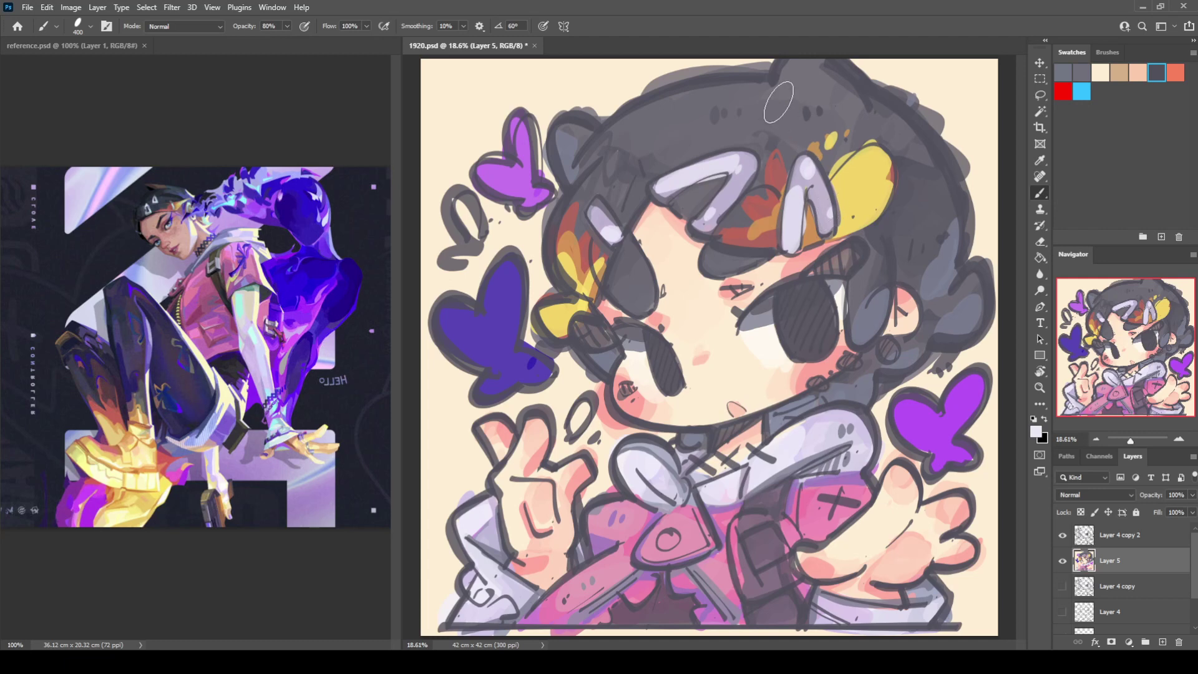
pyautogui.keyDown('alt'); pyautogui.click(249, 232); pyautogui.keyUp('alt')
pyautogui.keyDown('alt'); pyautogui.click(807, 218); pyautogui.keyUp('alt')
# Paint violet bands across the three hair clips and add indigo accents beside them, sampling both colours from the butterflies
pyautogui.keyDown('alt'); pyautogui.click(944, 407); pyautogui.keyUp('alt')
pyautogui.moveTo(604, 231); pyautogui.dragTo(610, 224)
pyautogui.moveTo(712, 206); pyautogui.dragTo(819, 179)
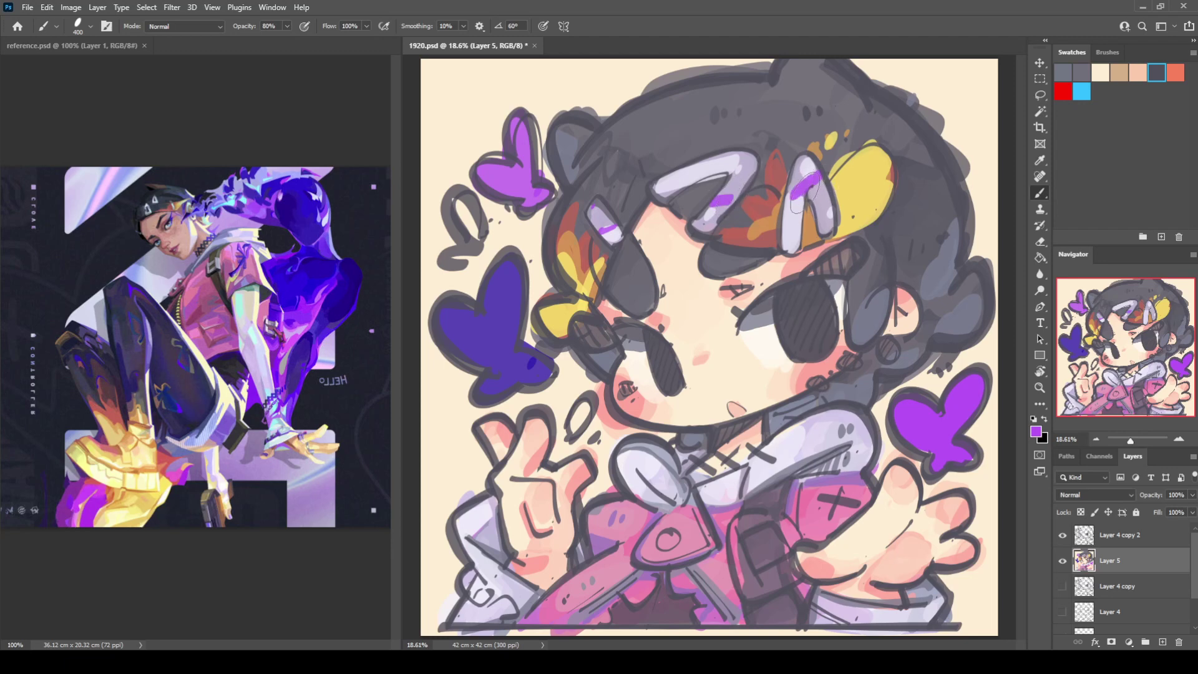
pyautogui.click(817, 189)
pyautogui.keyDown('alt'); pyautogui.click(507, 299); pyautogui.keyUp('alt')
pyautogui.moveTo(597, 218); pyautogui.dragTo(593, 210)
pyautogui.moveTo(713, 194); pyautogui.dragTo(742, 185)
pyautogui.moveTo(820, 178); pyautogui.dragTo(798, 189)
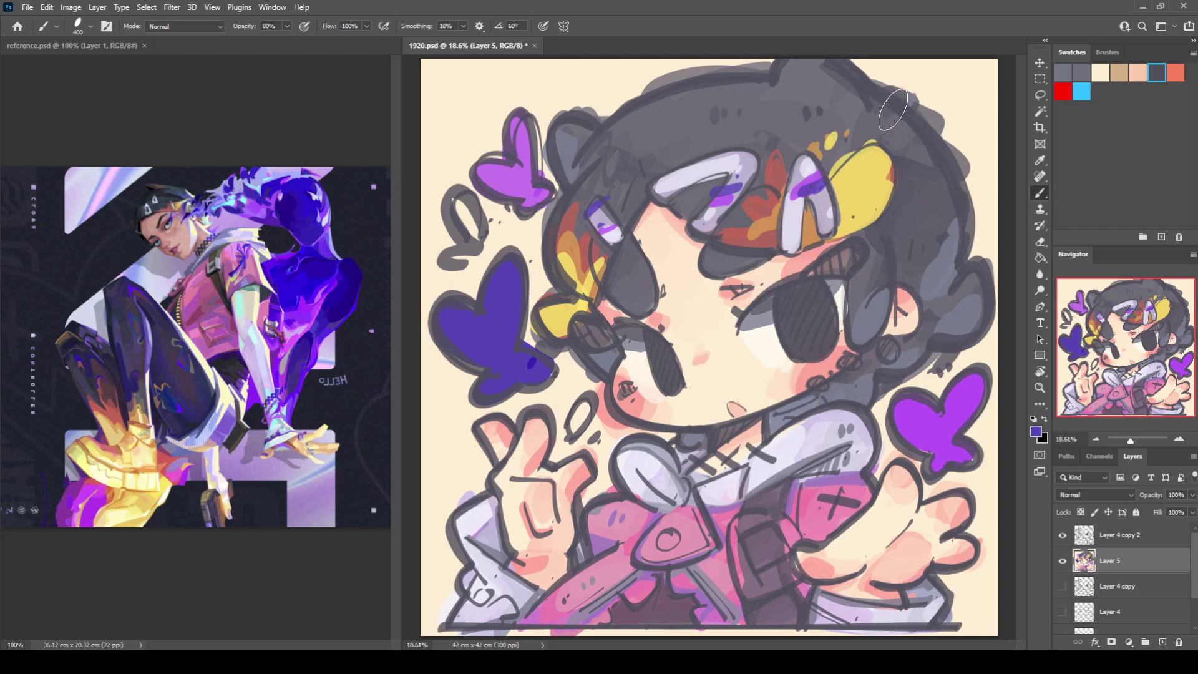
# Dot small freckles over the cheek below the larger eye and across the nose with sampled skin tones
pyautogui.keyDown('alt'); pyautogui.click(776, 381); pyautogui.keyUp('alt')
pyautogui.keyDown('alt'); pyautogui.click(788, 375); pyautogui.keyUp('alt')
pyautogui.keyDown('alt'); pyautogui.click(771, 381); pyautogui.keyUp('alt')
pyautogui.moveTo(765, 376)
pyautogui.mouseDown()
pyautogui.moveTo(752, 372)
pyautogui.moveTo(780, 377)
pyautogui.mouseUp()
pyautogui.keyDown('alt'); pyautogui.click(728, 303); pyautogui.keyUp('alt')
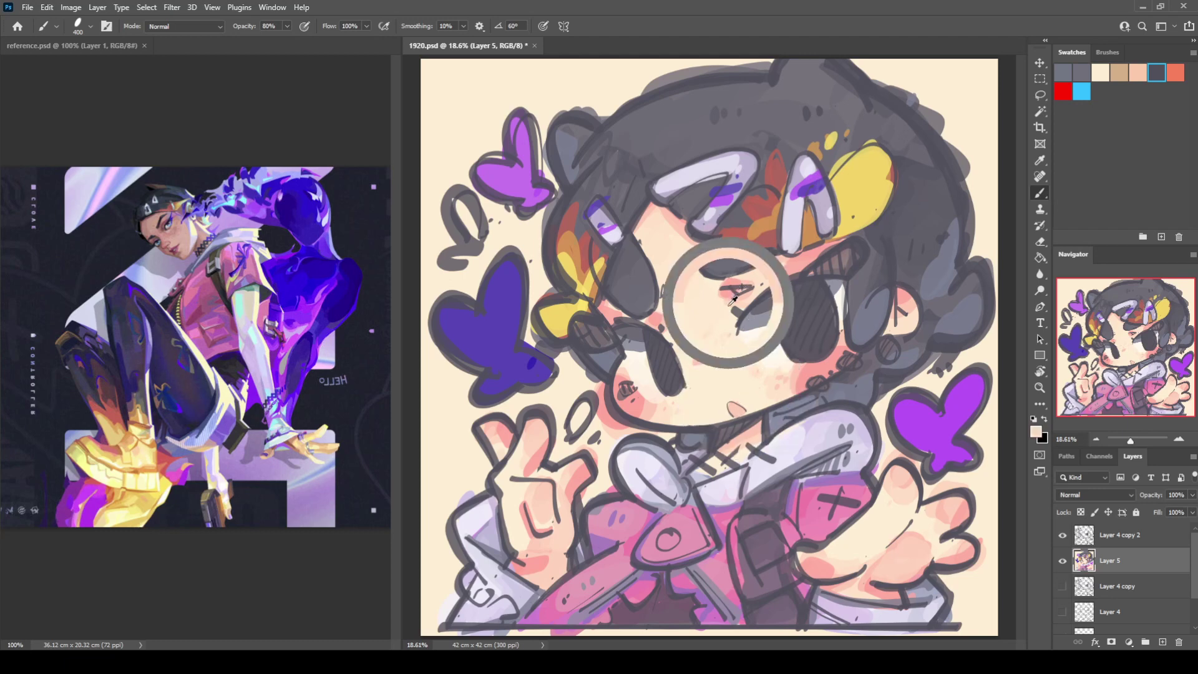
pyautogui.moveTo(717, 339); pyautogui.dragTo(707, 334)
pyautogui.keyDown('alt'); pyautogui.click(712, 330); pyautogui.keyUp('alt')
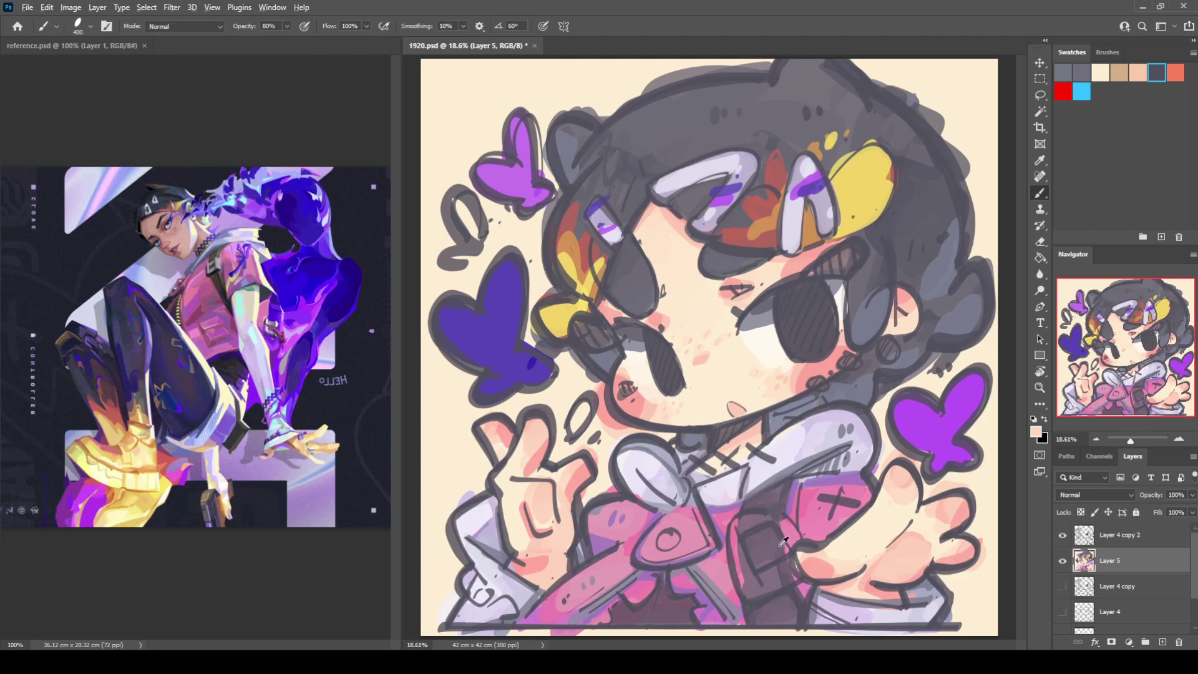
# Sample pale lavender from the hood and paint the square chest buckle's frame and the round button on the pink flap
pyautogui.keyDown('alt'); pyautogui.click(790, 454); pyautogui.keyUp('alt')
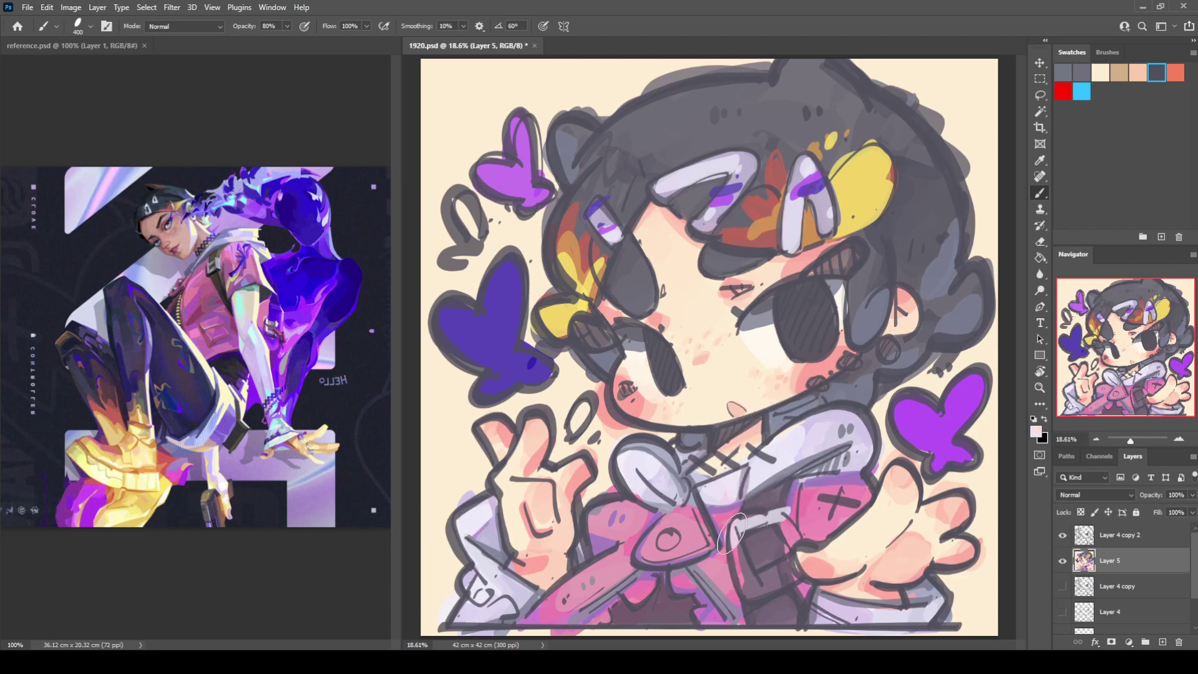
pyautogui.moveTo(731, 533)
pyautogui.mouseDown()
pyautogui.moveTo(765, 585)
pyautogui.moveTo(753, 589)
pyautogui.moveTo(768, 581)
pyautogui.moveTo(778, 525)
pyautogui.moveTo(788, 528)
pyautogui.moveTo(776, 529)
pyautogui.moveTo(783, 486)
pyautogui.moveTo(745, 521)
pyautogui.moveTo(781, 515)
pyautogui.moveTo(800, 530)
pyautogui.moveTo(770, 531)
pyautogui.moveTo(798, 577)
pyautogui.moveTo(742, 603)
pyautogui.moveTo(726, 556)
pyautogui.moveTo(745, 592)
pyautogui.moveTo(747, 543)
pyautogui.moveTo(729, 496)
pyautogui.moveTo(664, 542)
pyautogui.mouseUp()
pyautogui.keyDown('alt'); pyautogui.click(786, 474); pyautogui.keyUp('alt')
pyautogui.keyDown('alt'); pyautogui.click(724, 500); pyautogui.keyUp('alt')
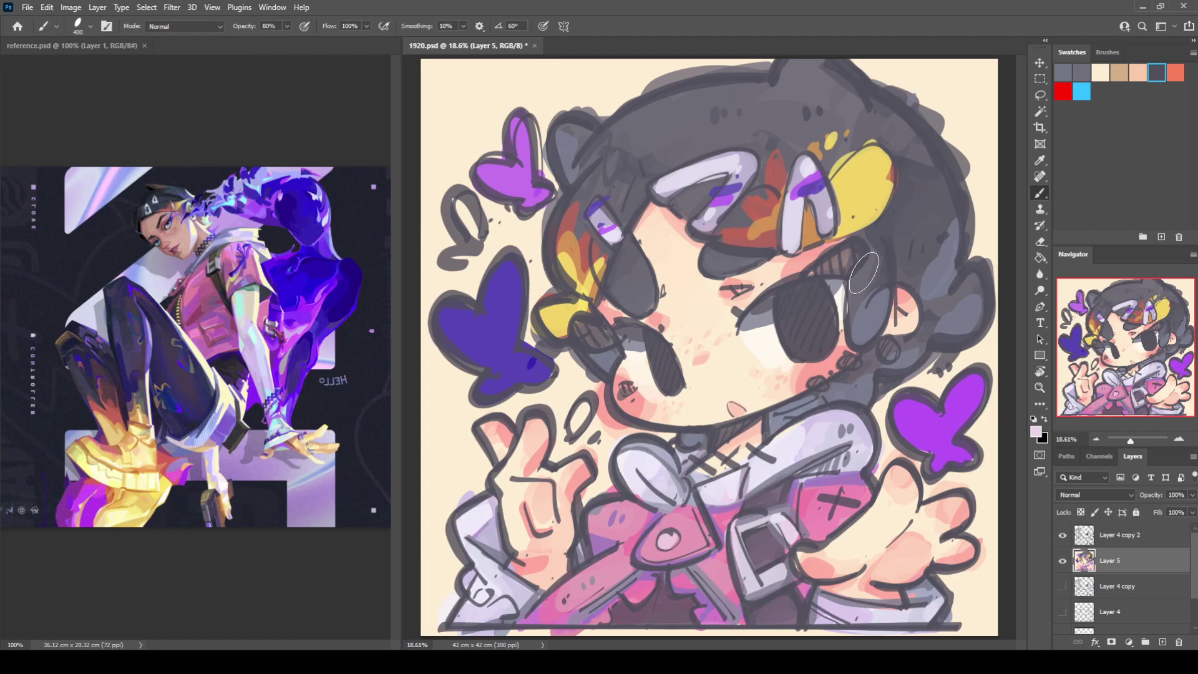
# Save the file, duplicate the line-art layer Layer 4 copy 2 and hide the original
pyautogui.hotkey('ctrl', 's')
pyautogui.moveTo(1104, 539); pyautogui.dragTo(1162, 642)
pyautogui.click(1063, 562)
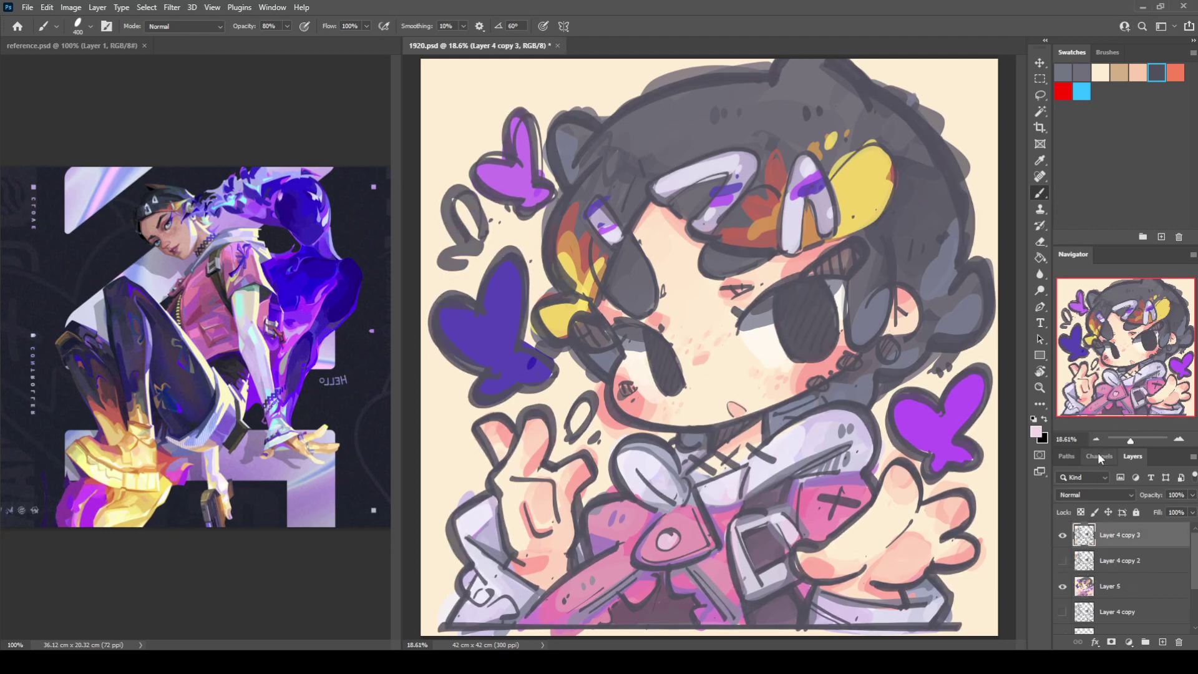
# Set the brush to 100% opacity and size 125, sample the cheek's coral pink and paint over the mouth's outline
pyautogui.keyDown('alt'); pyautogui.click(810, 371); pyautogui.keyUp('alt')
pyautogui.press('0')
pyautogui.press('[')
pyautogui.press('[')
pyautogui.press('[')
pyautogui.press('[')
pyautogui.press('[')
pyautogui.press('[')
pyautogui.press('[')
pyautogui.press('[')
pyautogui.moveTo(734, 403); pyautogui.dragTo(743, 411)
pyautogui.keyDown('alt'); pyautogui.click(735, 406); pyautogui.keyUp('alt')
# Sample cream and draw small rings over the cheek mark and a chain of rings along the opposite cheek
pyautogui.keyDown('alt'); pyautogui.click(657, 401); pyautogui.keyUp('alt')
pyautogui.moveTo(635, 397); pyautogui.dragTo(643, 409)
pyautogui.moveTo(818, 371); pyautogui.dragTo(866, 330)
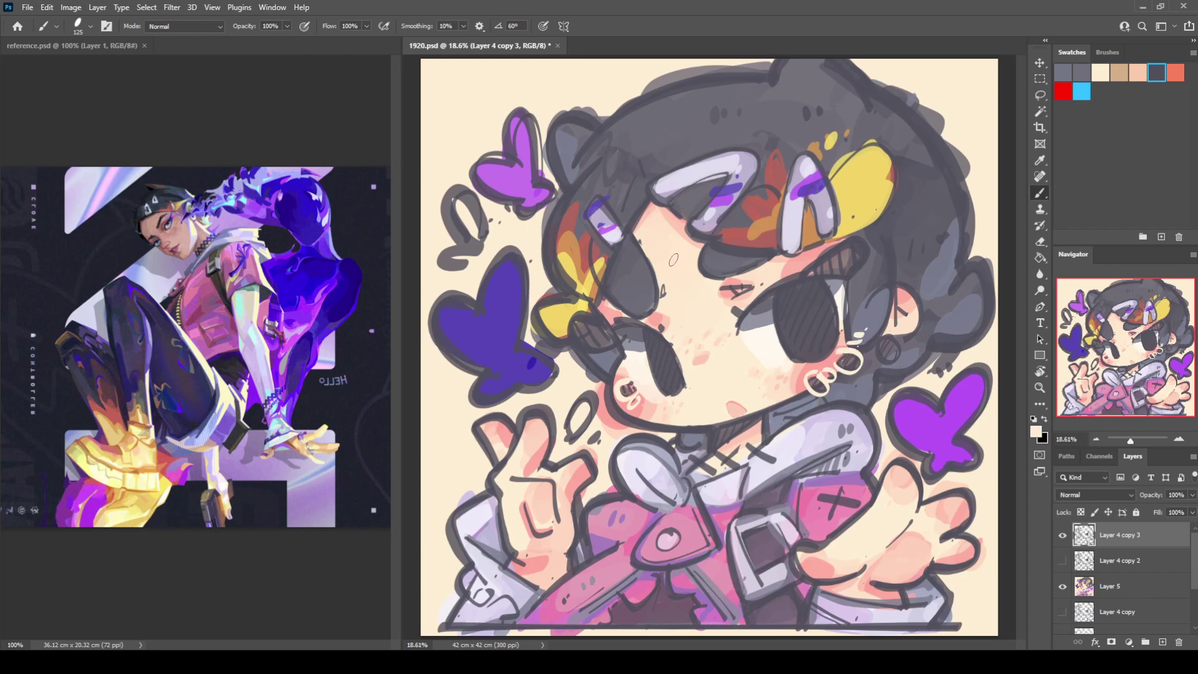
# Sample cyan from the reference image, enlarge the brush to 250 and paint a bright iris in each eye
pyautogui.keyDown('alt'); pyautogui.click(235, 201); pyautogui.keyUp('alt')
pyautogui.press(']')
pyautogui.press(']')
pyautogui.press(']')
pyautogui.press(']')
pyautogui.moveTo(815, 337); pyautogui.dragTo(811, 350)
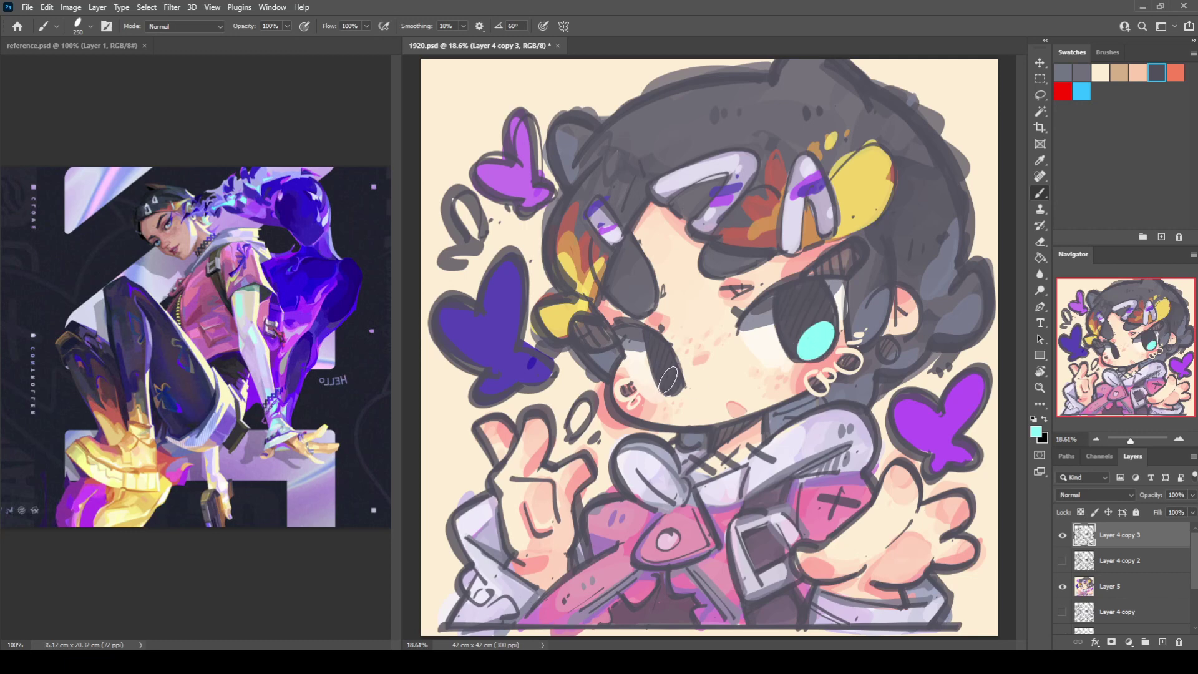
pyautogui.moveTo(670, 377)
pyautogui.mouseDown()
pyautogui.moveTo(662, 365)
pyautogui.moveTo(671, 382)
pyautogui.mouseUp()
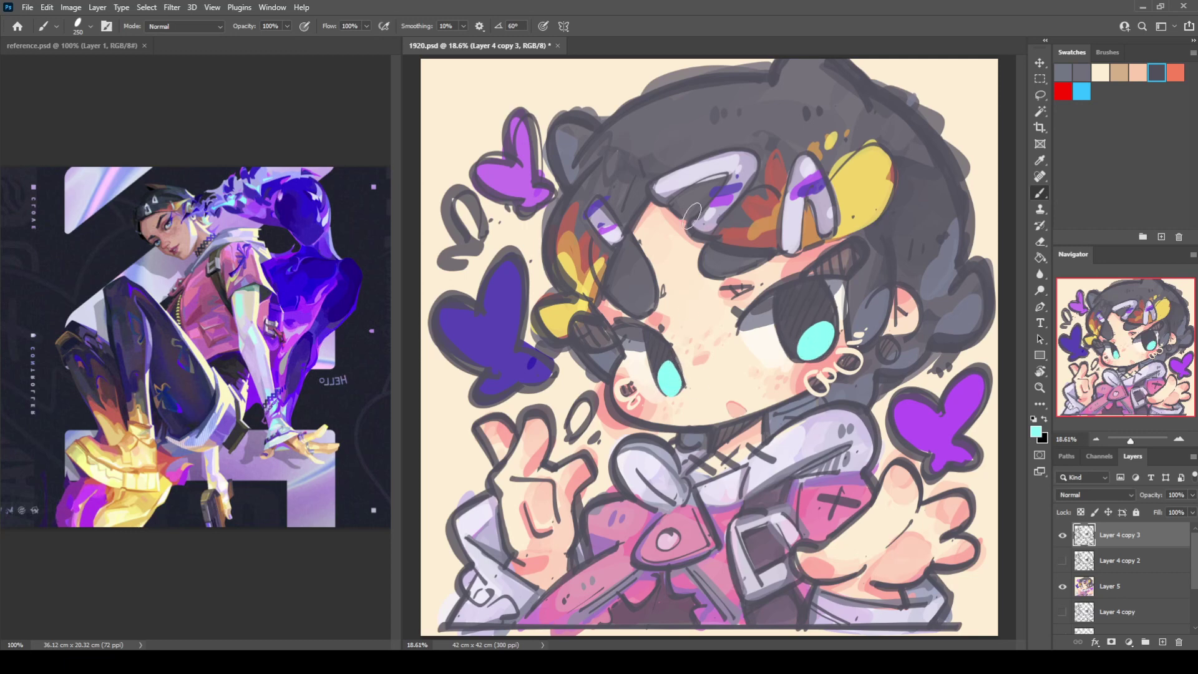
# Sample the butterfly purple, shift it to magenta and outline both cyan irises with a size 150 brush
pyautogui.keyDown('alt'); pyautogui.click(915, 422); pyautogui.keyUp('alt')
pyautogui.press('[')
pyautogui.press('[')
pyautogui.press('[')
pyautogui.press('i')
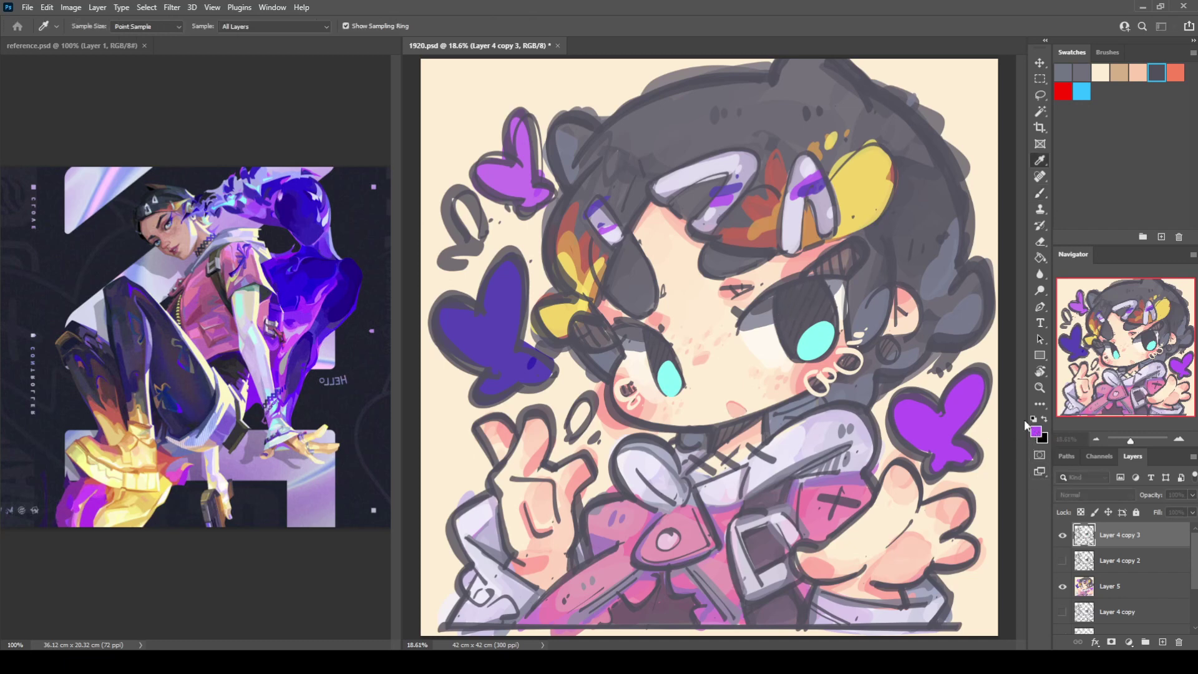
pyautogui.click(1052, 407)
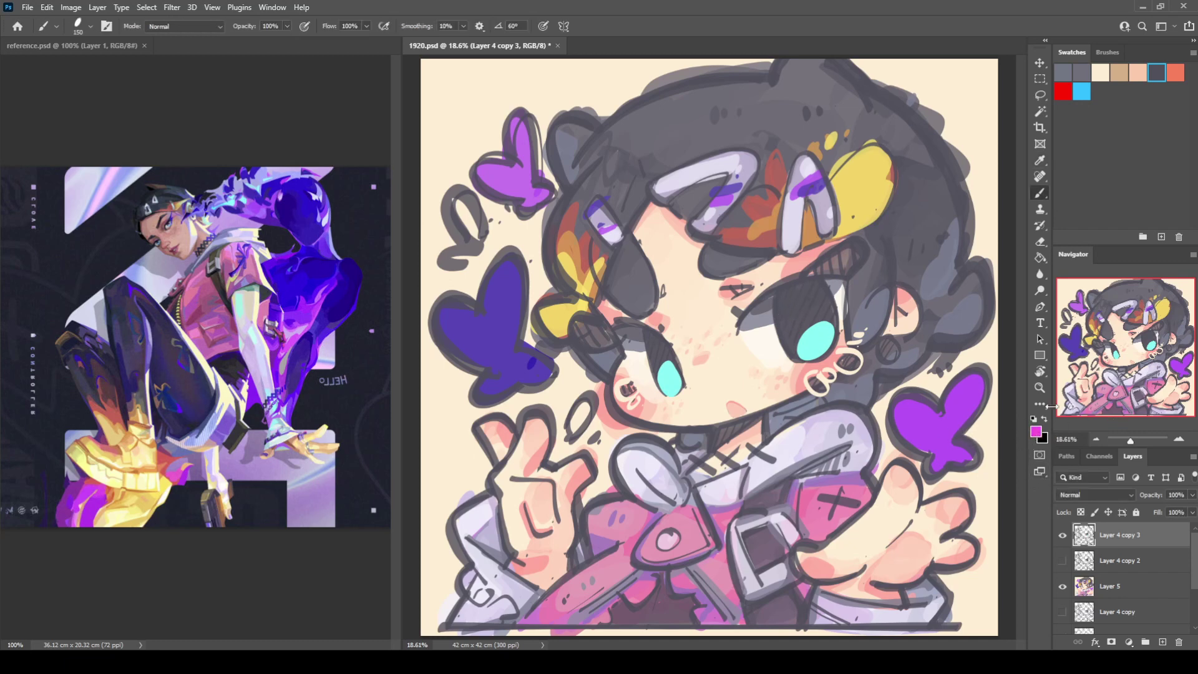
pyautogui.moveTo(806, 356)
pyautogui.mouseDown()
pyautogui.moveTo(793, 348)
pyautogui.moveTo(804, 320)
pyautogui.moveTo(829, 315)
pyautogui.moveTo(835, 343)
pyautogui.mouseUp()
pyautogui.moveTo(669, 387); pyautogui.dragTo(667, 358)
# Sample white and paint glossy highlights and small glints in the dark upper part of both eyes
pyautogui.keyDown('alt'); pyautogui.click(772, 329); pyautogui.keyUp('alt')
pyautogui.moveTo(784, 315); pyautogui.dragTo(791, 316)
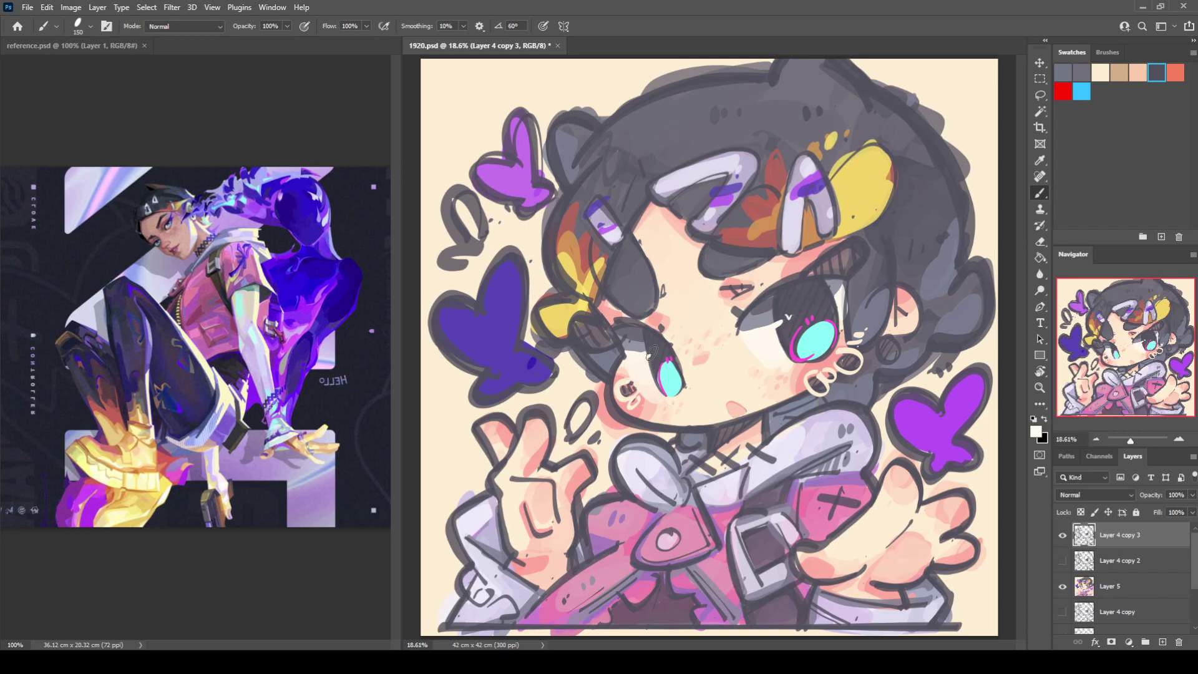
pyautogui.moveTo(651, 354); pyautogui.dragTo(660, 346)
pyautogui.moveTo(795, 305)
pyautogui.mouseDown()
pyautogui.moveTo(793, 295)
pyautogui.moveTo(810, 301)
pyautogui.mouseUp()
pyautogui.click(820, 300)
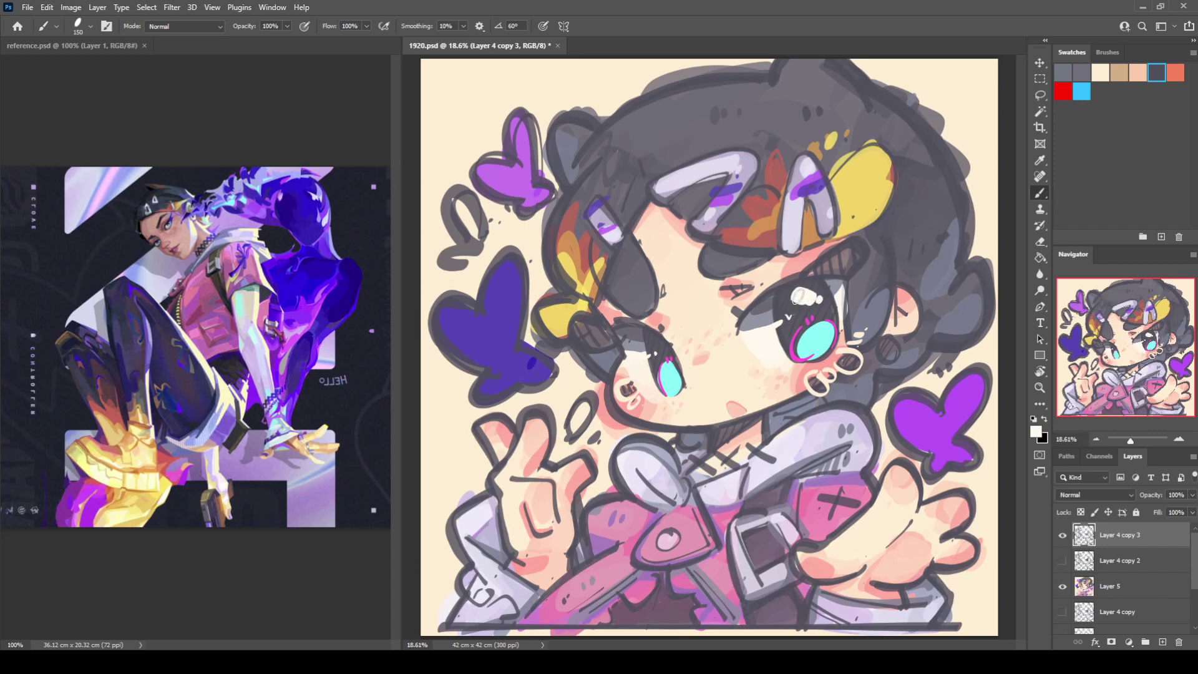
pyautogui.click(656, 339)
pyautogui.click(663, 344)
pyautogui.hotkey('ctrl', 'z')
pyautogui.moveTo(658, 339); pyautogui.dragTo(665, 352)
pyautogui.hotkey('ctrl', 'z')
# Check the drawing mirrored, restore its orientation and draw a cream loop around the hatched eyebrow above the larger eye
pyautogui.hotkey('shift', 'h')
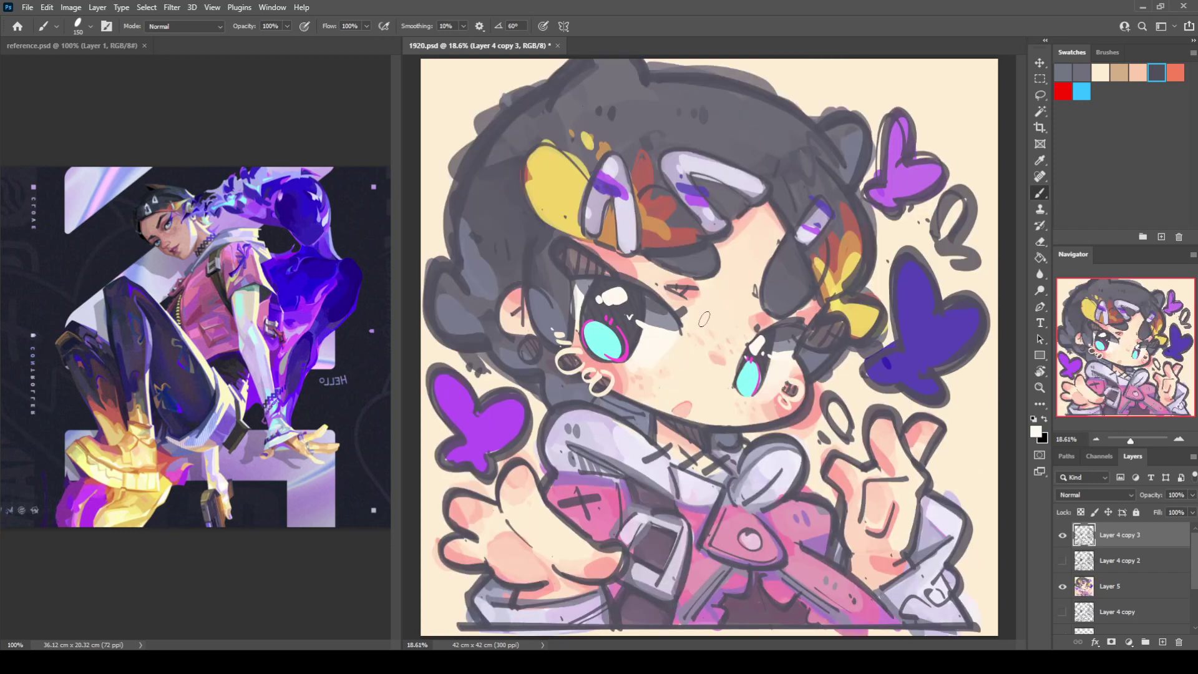
pyautogui.hotkey('shift', 'h')
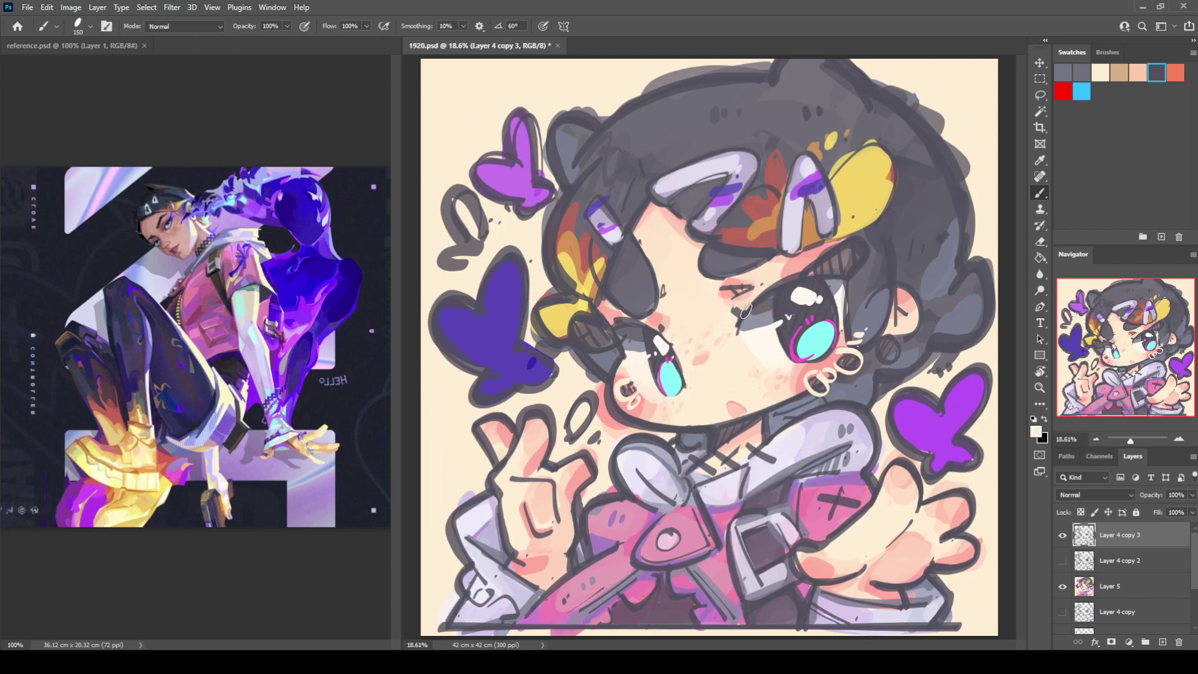
pyautogui.moveTo(866, 237)
pyautogui.mouseDown()
pyautogui.moveTo(846, 278)
pyautogui.moveTo(900, 269)
pyautogui.mouseUp()
pyautogui.hotkey('ctrl', 'shift', 'h')
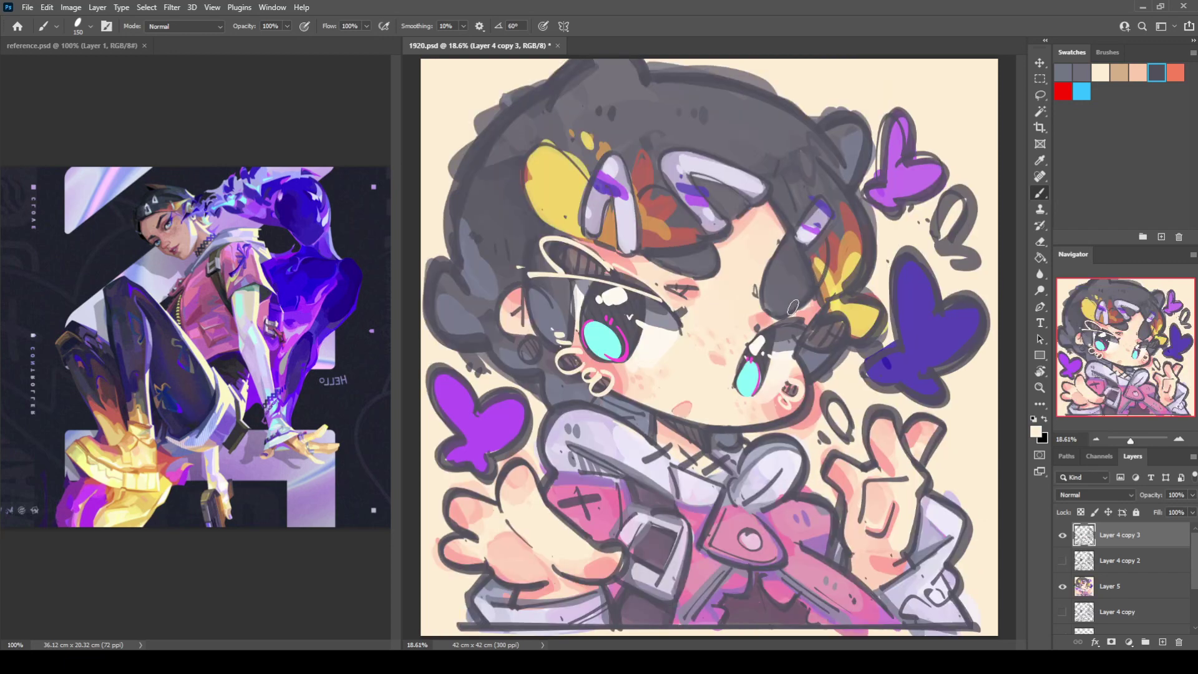
pyautogui.moveTo(753, 339)
pyautogui.mouseDown()
pyautogui.moveTo(822, 313)
pyautogui.moveTo(839, 342)
pyautogui.mouseUp()
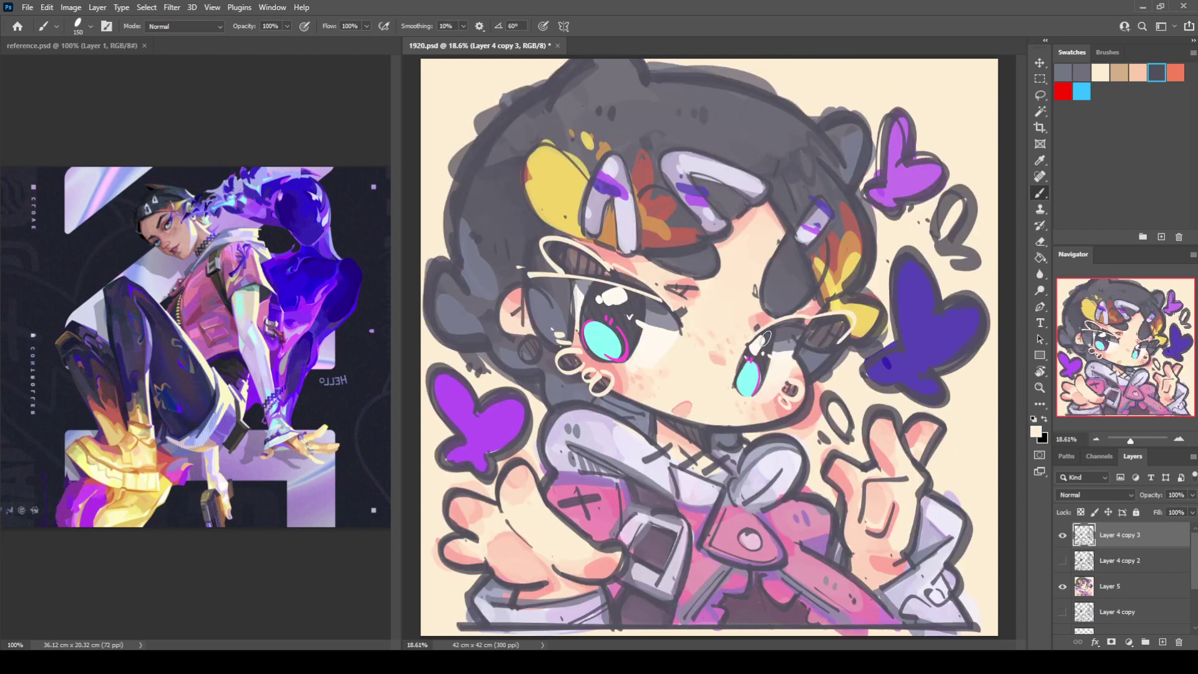
pyautogui.hotkey('ctrl', 'shift', 'h')
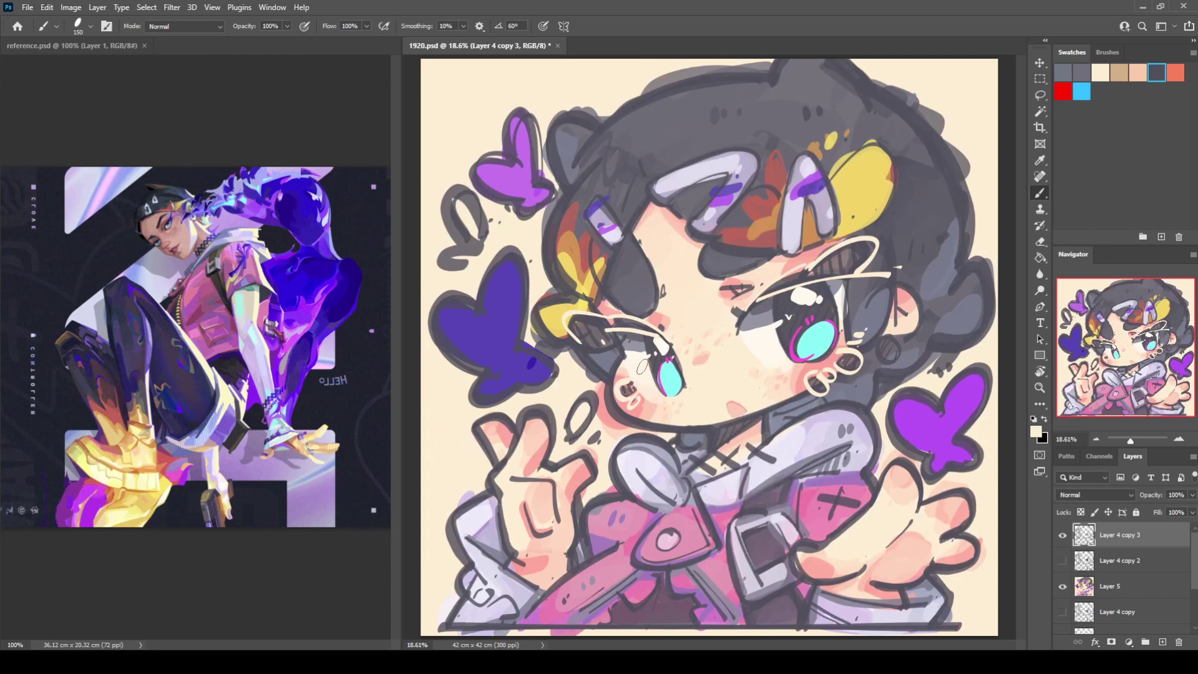
pyautogui.moveTo(624, 347); pyautogui.dragTo(609, 377)
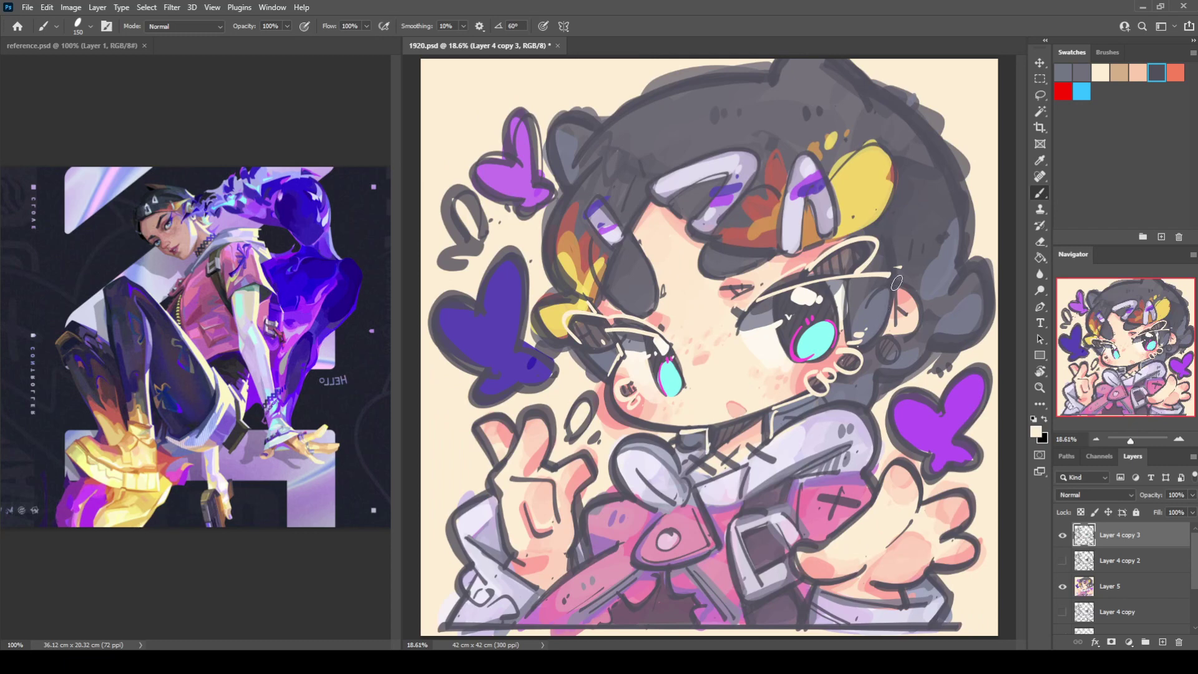
pyautogui.moveTo(885, 292); pyautogui.dragTo(899, 353)
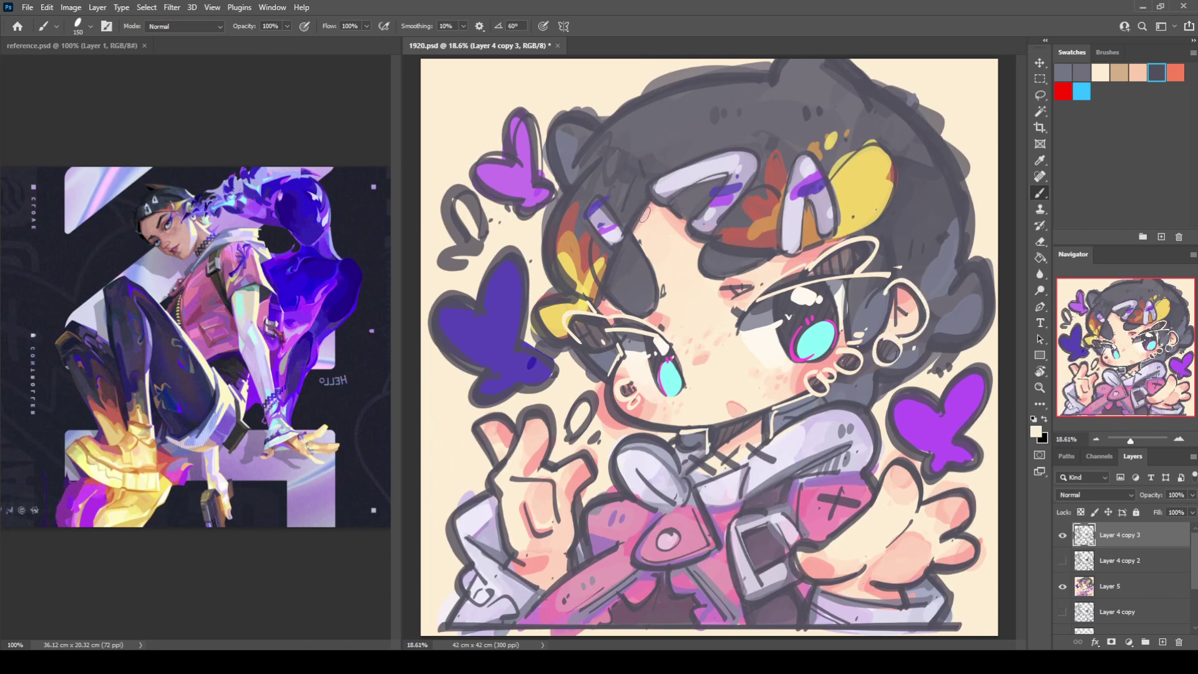
pyautogui.hotkey('ctrl', 'z')
pyautogui.hotkey('ctrl', 'z')
pyautogui.hotkey('ctrl', 'z')
pyautogui.hotkey('ctrl', 'z')
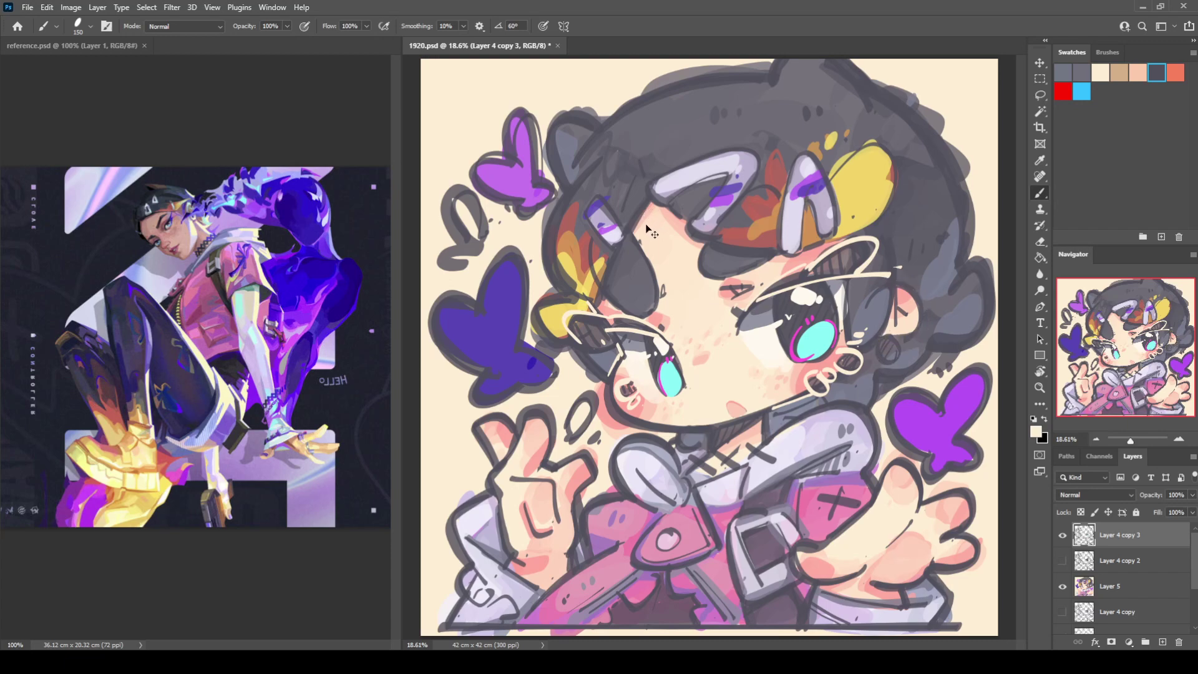
pyautogui.hotkey('ctrl', 'z')
pyautogui.hotkey('ctrl', 'z')
pyautogui.hotkey('ctrl', 'z')
pyautogui.hotkey('ctrl', 'z')
pyautogui.hotkey('ctrl', 'z')
pyautogui.hotkey('ctrl', 'z')
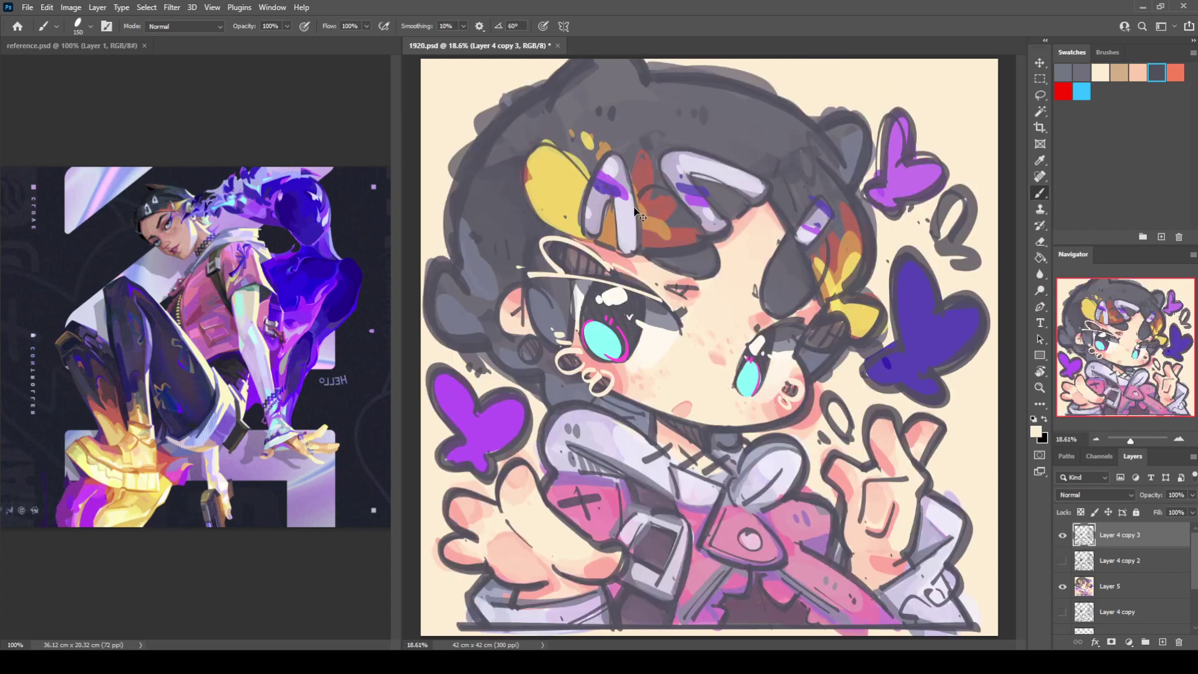
pyautogui.press('h')
pyautogui.hotkey('ctrl', 'z')
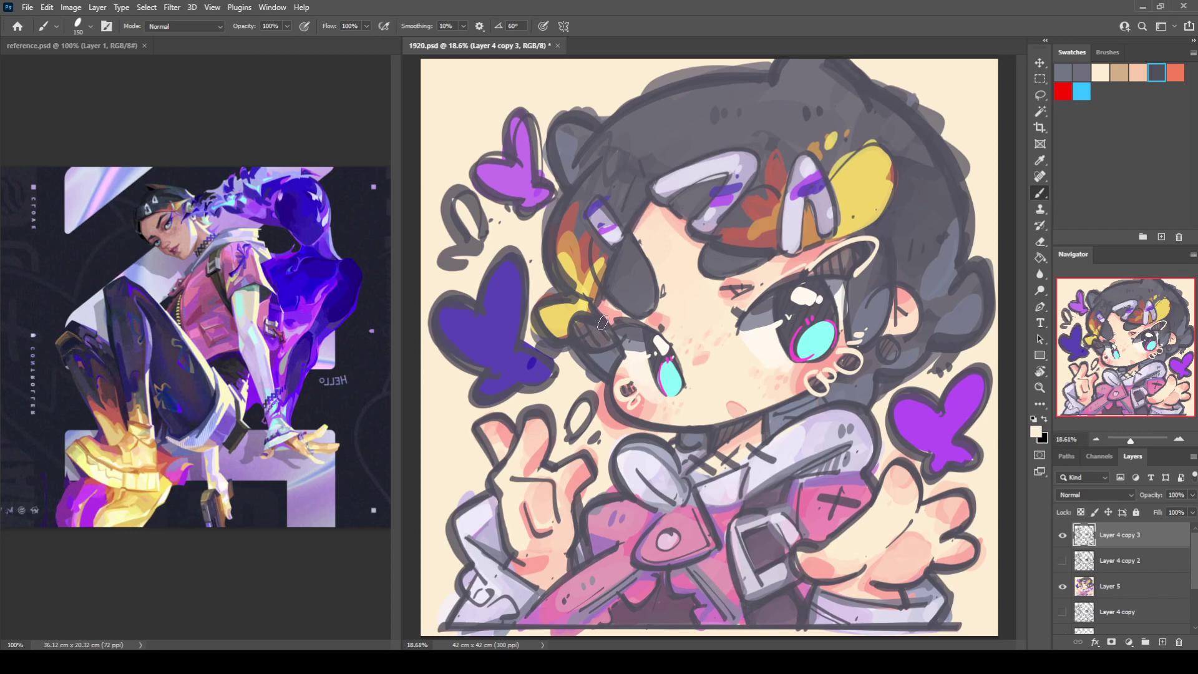
# Loop cream around the smaller eye's eyebrow, then trace the jawline, ear and earring with sampled skin pinks
pyautogui.moveTo(599, 317); pyautogui.dragTo(611, 347)
pyautogui.keyDown('alt'); pyautogui.click(836, 357); pyautogui.keyUp('alt')
pyautogui.moveTo(618, 356)
pyautogui.mouseDown()
pyautogui.moveTo(612, 411)
pyautogui.moveTo(729, 435)
pyautogui.mouseUp()
pyautogui.hotkey('ctrl', 'z')
pyautogui.moveTo(616, 373)
pyautogui.mouseDown()
pyautogui.moveTo(607, 382)
pyautogui.moveTo(632, 425)
pyautogui.moveTo(711, 434)
pyautogui.moveTo(708, 453)
pyautogui.mouseUp()
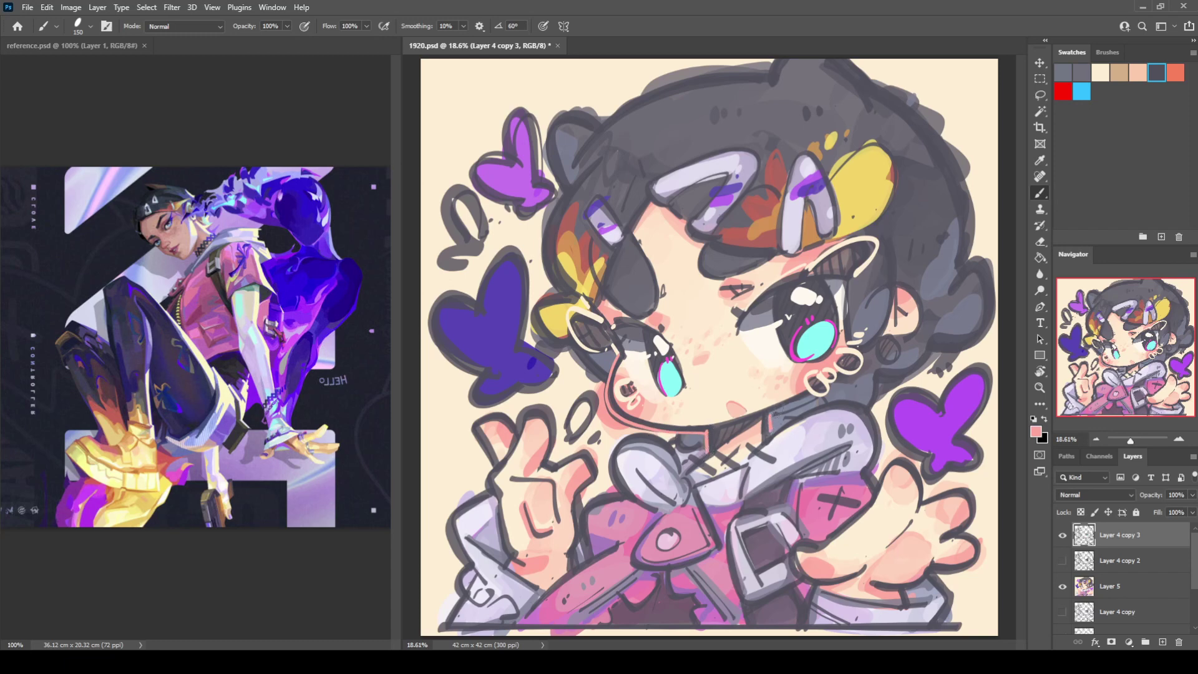
pyautogui.moveTo(885, 294)
pyautogui.mouseDown()
pyautogui.moveTo(916, 291)
pyautogui.moveTo(895, 359)
pyautogui.moveTo(900, 334)
pyautogui.mouseUp()
pyautogui.keyDown('alt'); pyautogui.click(905, 324); pyautogui.keyUp('alt')
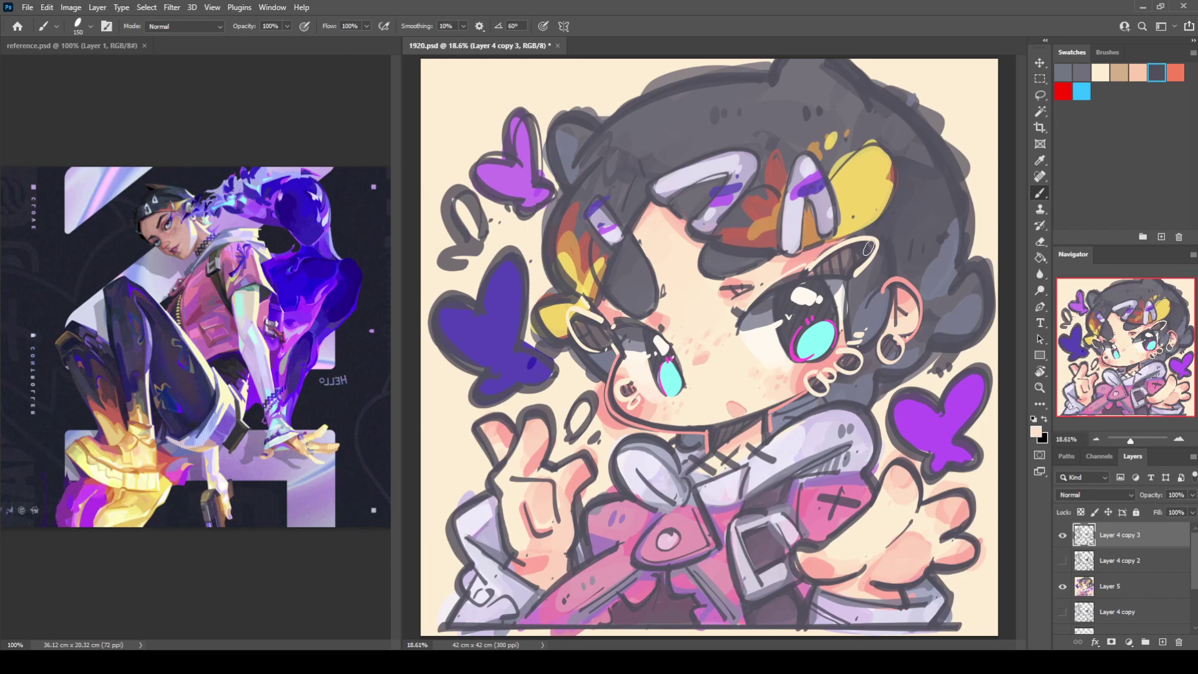
# Sample yellow from the hair streak and draw thin contours around it and along the flame-coloured side lock
pyautogui.keyDown('alt'); pyautogui.click(860, 163); pyautogui.keyUp('alt')
pyautogui.moveTo(841, 153)
pyautogui.mouseDown()
pyautogui.moveTo(913, 187)
pyautogui.moveTo(873, 236)
pyautogui.mouseUp()
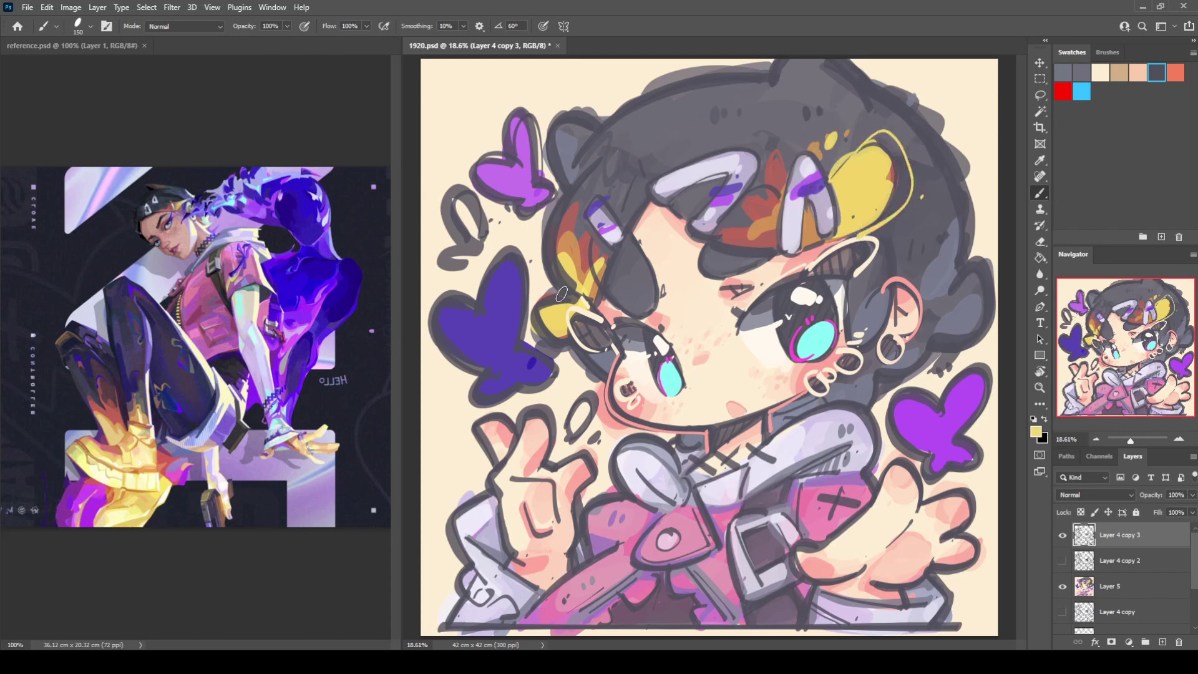
pyautogui.moveTo(561, 293)
pyautogui.mouseDown()
pyautogui.moveTo(558, 213)
pyautogui.moveTo(587, 175)
pyautogui.mouseUp()
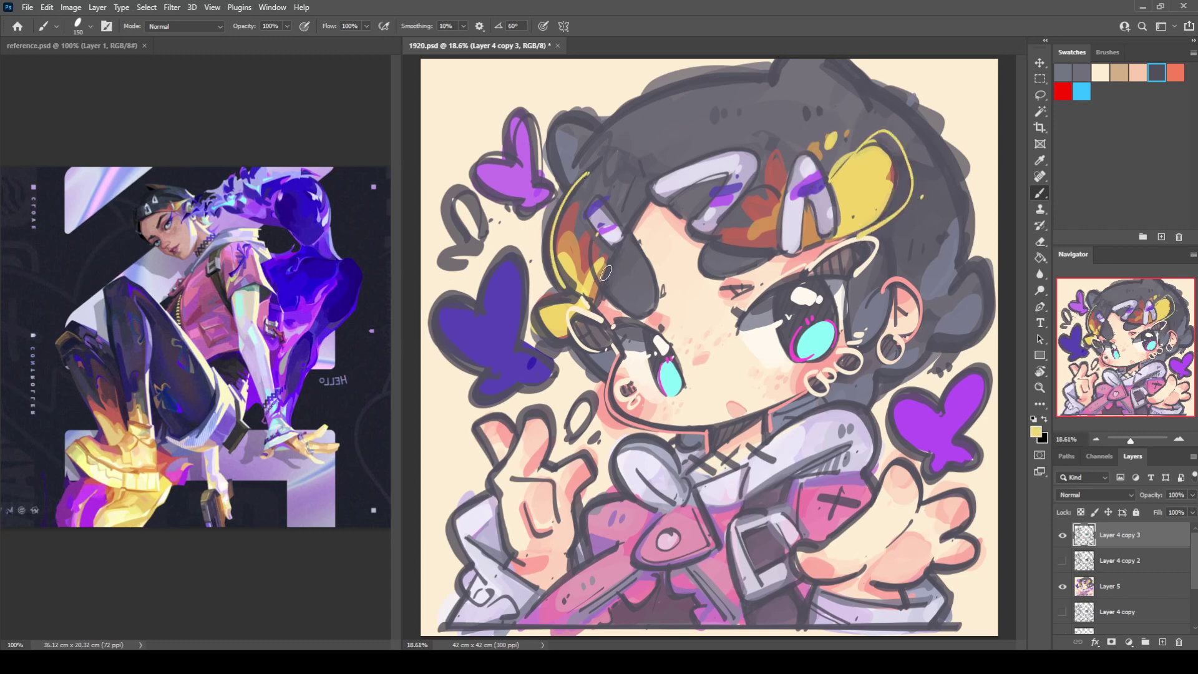
# Sample pale lavender and draw sharp angular outlines around all three hair clips, with small glints on the side lock
pyautogui.keyDown('alt'); pyautogui.click(684, 168); pyautogui.keyUp('alt')
pyautogui.moveTo(646, 181)
pyautogui.mouseDown()
pyautogui.moveTo(764, 137)
pyautogui.moveTo(664, 206)
pyautogui.moveTo(726, 174)
pyautogui.moveTo(688, 225)
pyautogui.moveTo(719, 231)
pyautogui.moveTo(767, 133)
pyautogui.mouseUp()
pyautogui.moveTo(583, 206); pyautogui.dragTo(624, 244)
pyautogui.moveTo(602, 184); pyautogui.dragTo(624, 244)
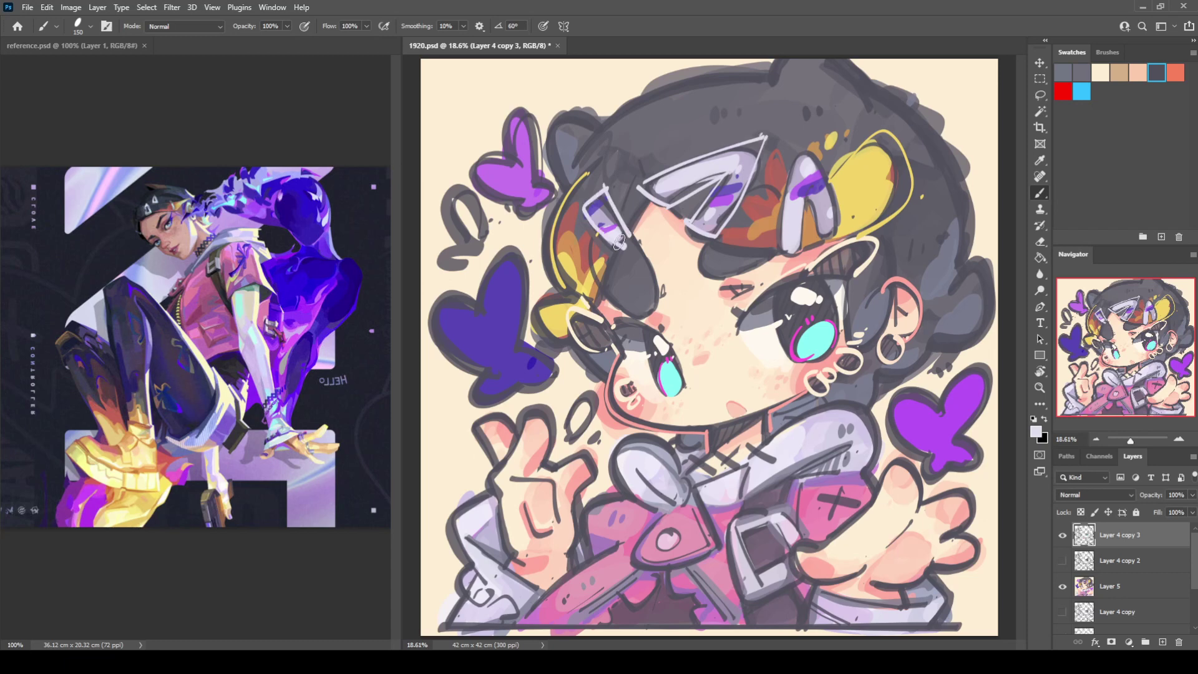
pyautogui.moveTo(794, 147); pyautogui.dragTo(803, 242)
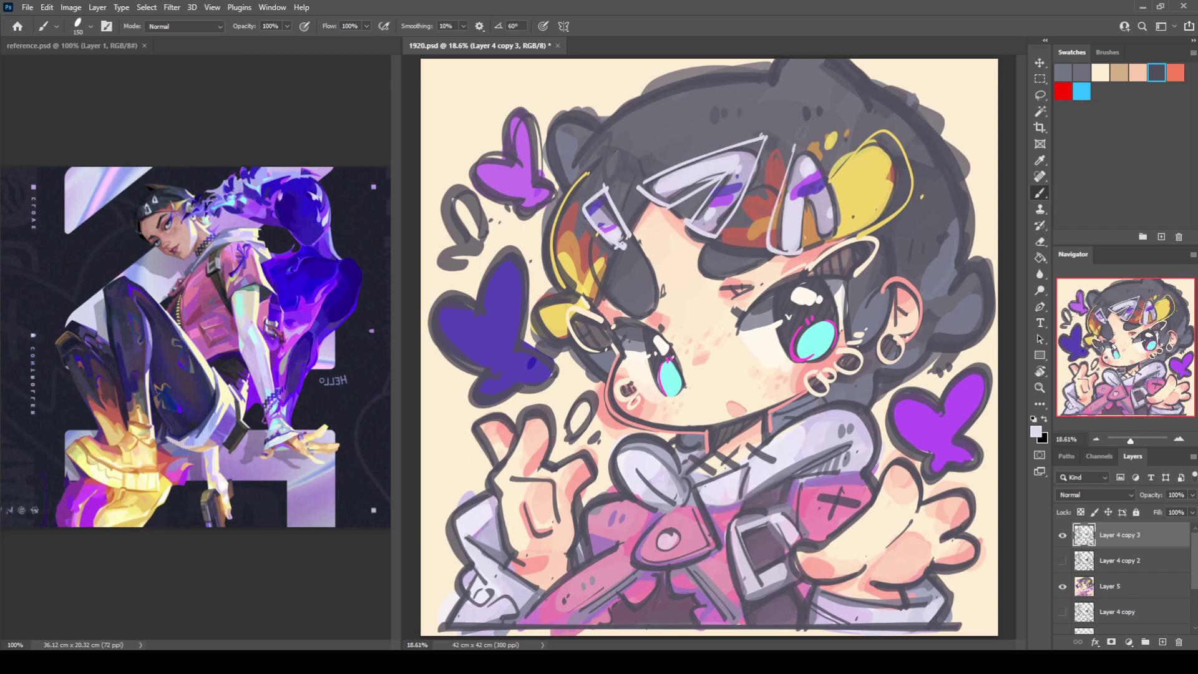
pyautogui.moveTo(802, 132); pyautogui.dragTo(836, 232)
pyautogui.moveTo(589, 260); pyautogui.dragTo(587, 281)
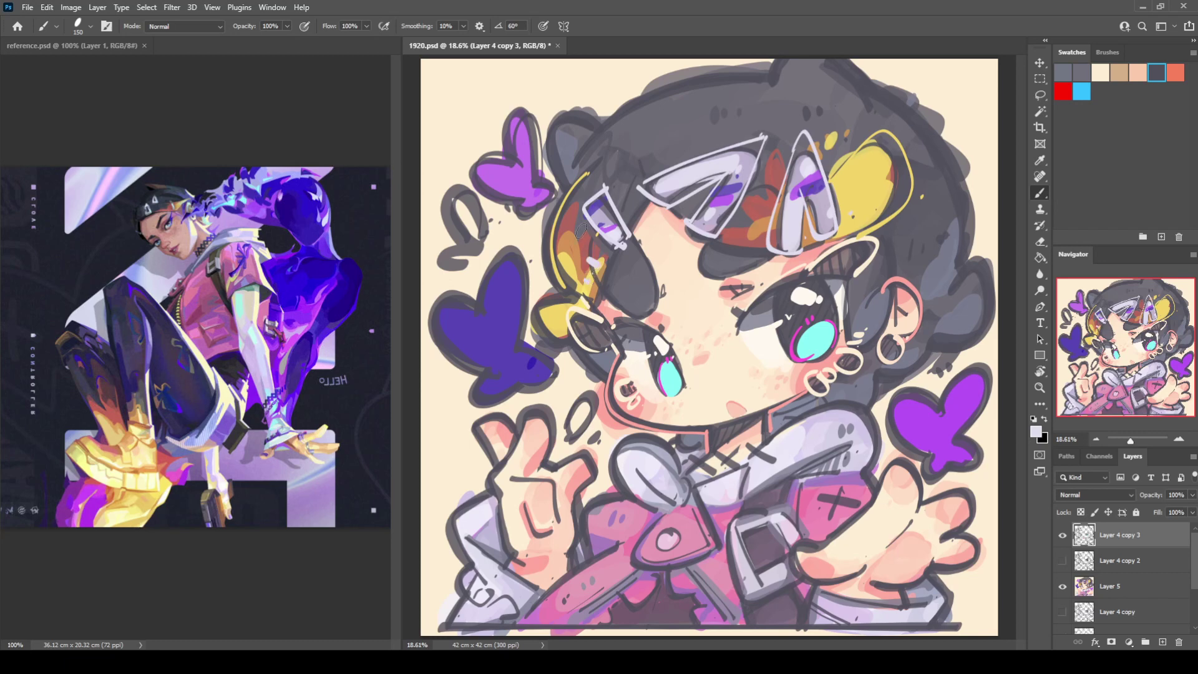
# Sample yellow again and trace the hair's outer contour over the ears and crown, adding small accent marks inside the hair
pyautogui.moveTo(553, 122)
pyautogui.mouseDown()
pyautogui.moveTo(568, 182)
pyautogui.moveTo(583, 119)
pyautogui.moveTo(744, 79)
pyautogui.mouseUp()
pyautogui.hotkey('ctrl', 'z')
pyautogui.keyDown('alt'); pyautogui.click(879, 181); pyautogui.keyUp('alt')
pyautogui.hotkey('ctrl', 'z')
pyautogui.moveTo(563, 133)
pyautogui.mouseDown()
pyautogui.moveTo(566, 183)
pyautogui.moveTo(599, 123)
pyautogui.moveTo(673, 89)
pyautogui.moveTo(767, 79)
pyautogui.mouseUp()
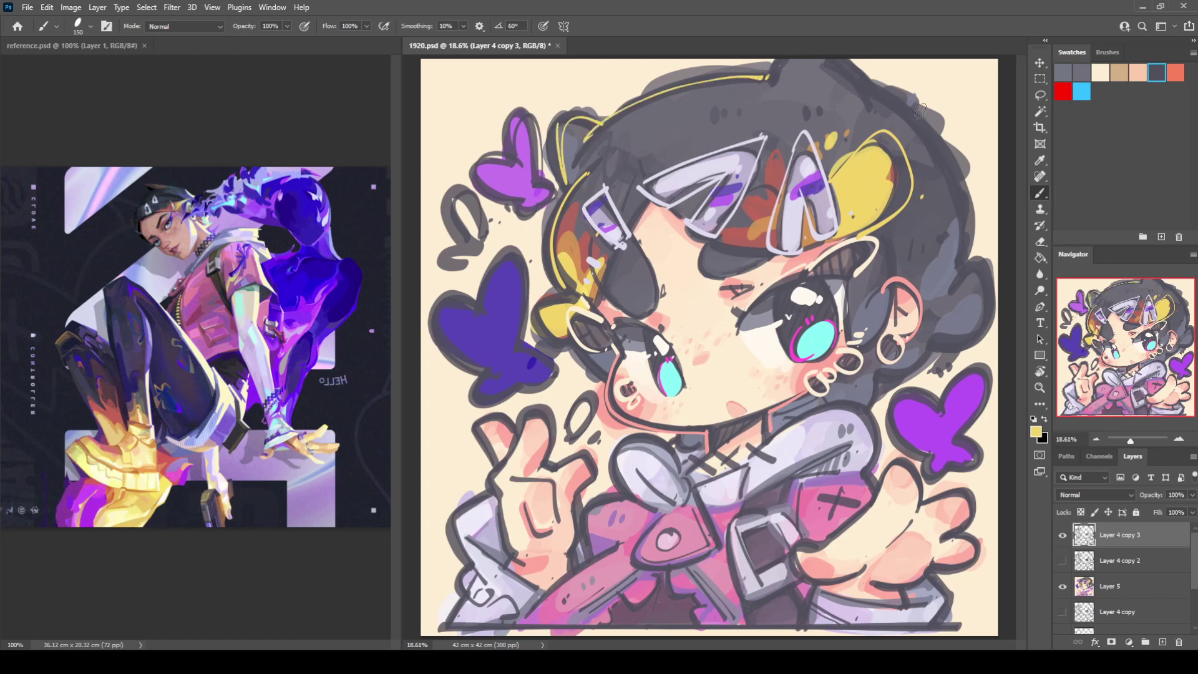
pyautogui.moveTo(850, 62)
pyautogui.mouseDown()
pyautogui.moveTo(927, 130)
pyautogui.moveTo(951, 178)
pyautogui.moveTo(943, 201)
pyautogui.mouseUp()
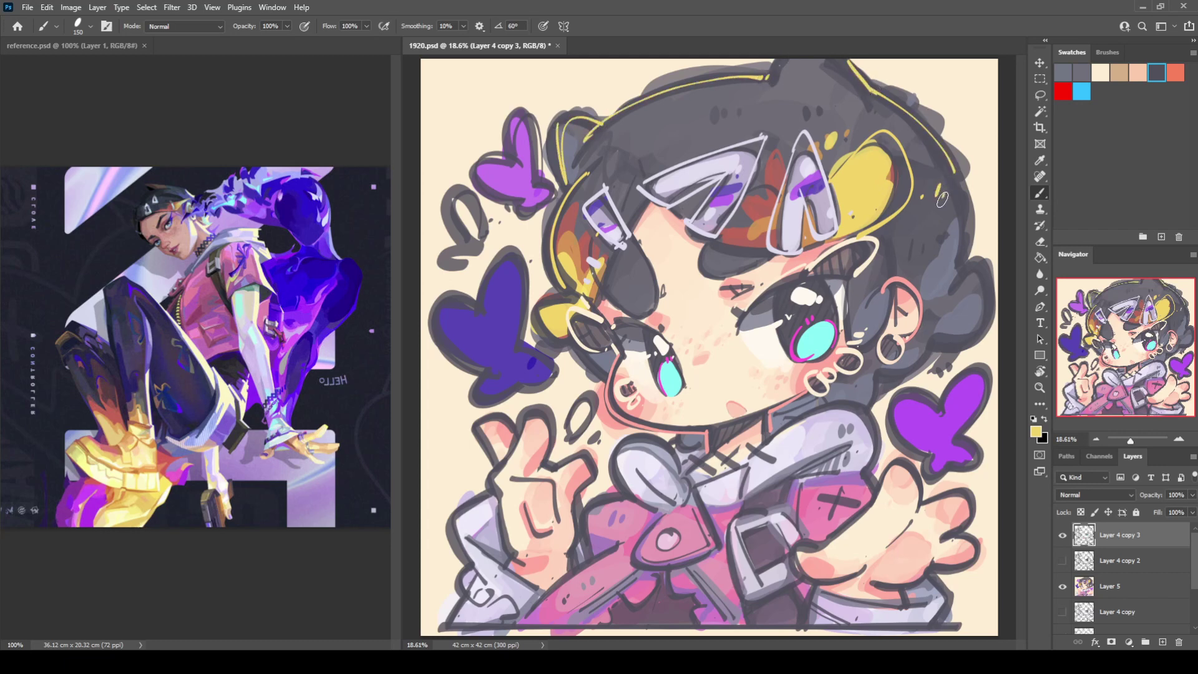
pyautogui.moveTo(896, 235); pyautogui.dragTo(894, 267)
# Sample purple from the butterfly beside the open hand and trace the outer contour of the hair down behind the ear
pyautogui.keyDown('alt'); pyautogui.click(758, 207); pyautogui.keyUp('alt')
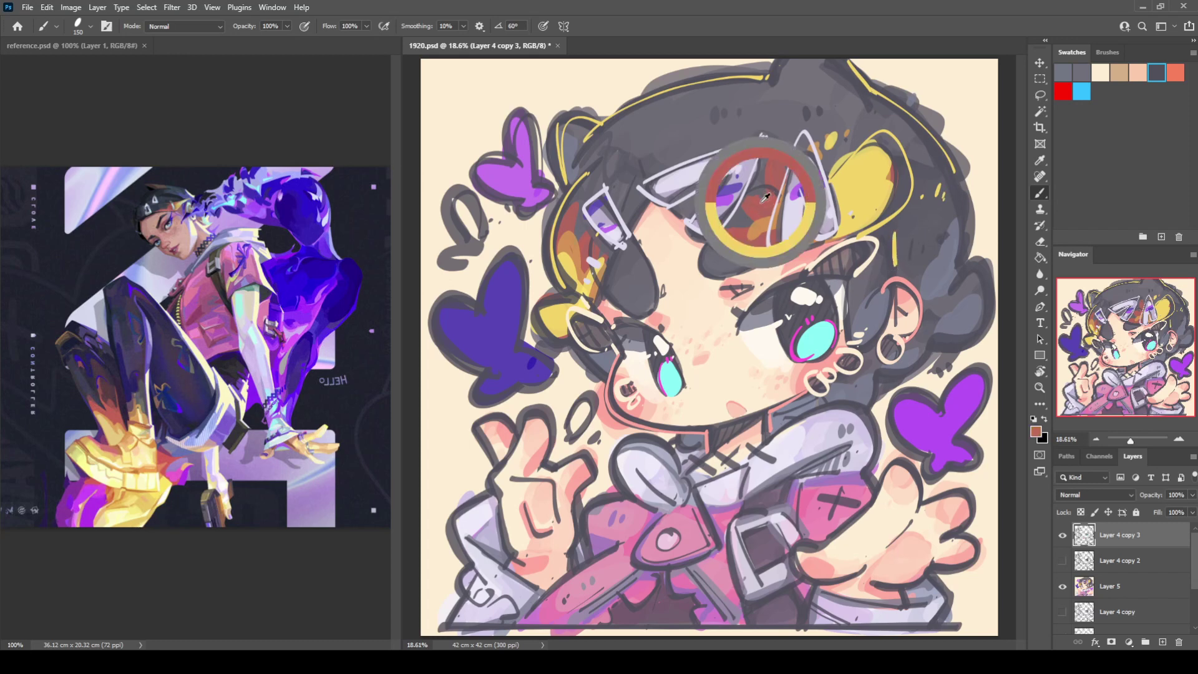
pyautogui.keyDown('alt'); pyautogui.click(937, 422); pyautogui.keyUp('alt')
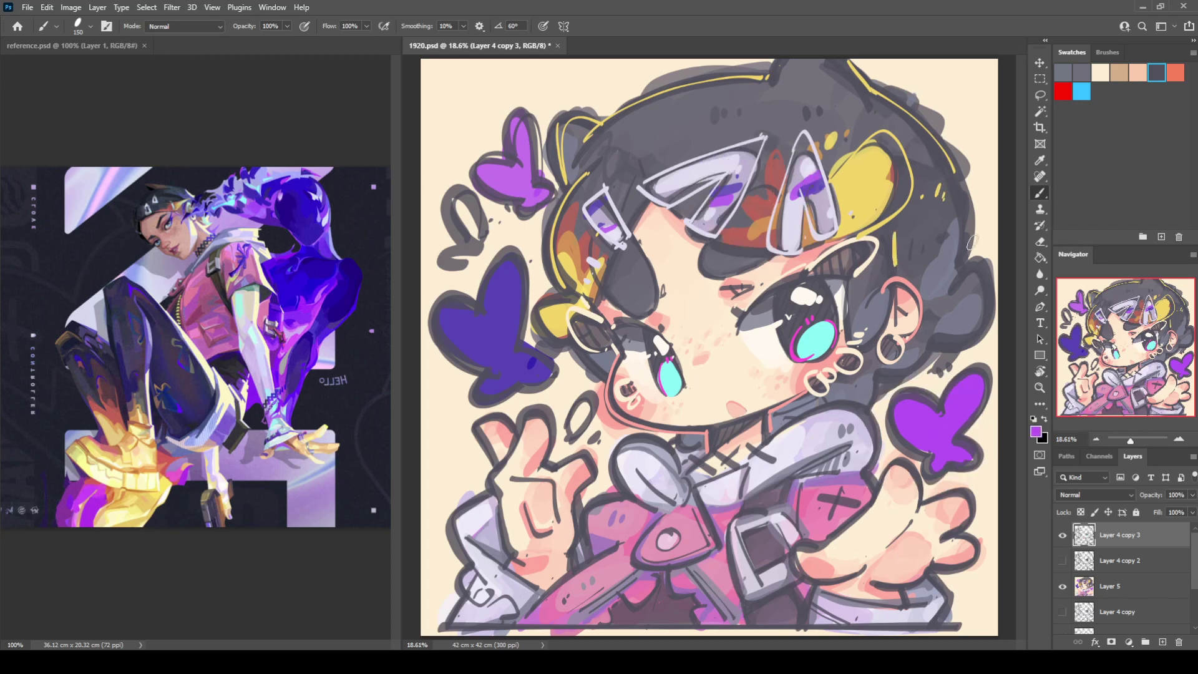
pyautogui.moveTo(953, 188)
pyautogui.mouseDown()
pyautogui.moveTo(943, 294)
pyautogui.moveTo(983, 263)
pyautogui.moveTo(959, 340)
pyautogui.moveTo(932, 337)
pyautogui.mouseUp()
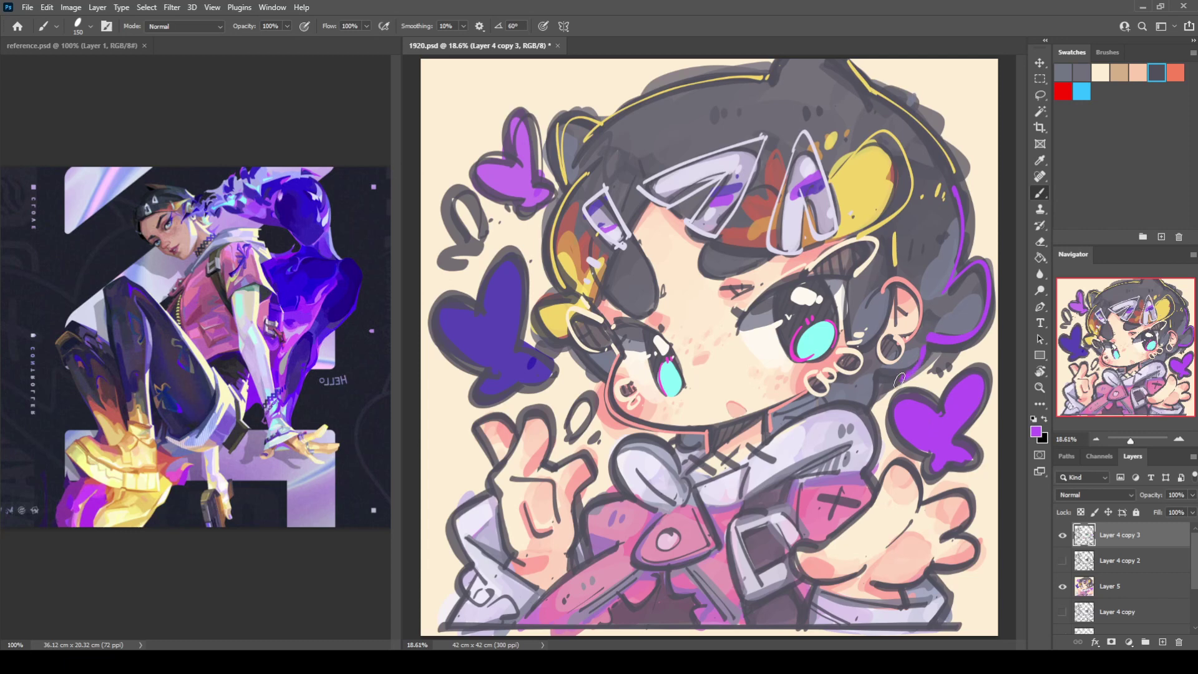
# Sample lighter purple and outline the wings of the large indigo butterfly
pyautogui.keyDown('alt'); pyautogui.click(519, 312); pyautogui.keyUp('alt')
pyautogui.keyDown('alt'); pyautogui.click(515, 173); pyautogui.keyUp('alt')
pyautogui.moveTo(487, 301)
pyautogui.mouseDown()
pyautogui.moveTo(495, 377)
pyautogui.moveTo(473, 380)
pyautogui.moveTo(512, 384)
pyautogui.mouseUp()
pyautogui.moveTo(484, 306)
pyautogui.mouseDown()
pyautogui.moveTo(520, 304)
pyautogui.moveTo(558, 363)
pyautogui.moveTo(519, 381)
pyautogui.mouseUp()
# Sample indigo from the large butterfly and add shading strokes along the wings of the purple butterfly by the open hand
pyautogui.keyDown('alt'); pyautogui.click(467, 323); pyautogui.keyUp('alt')
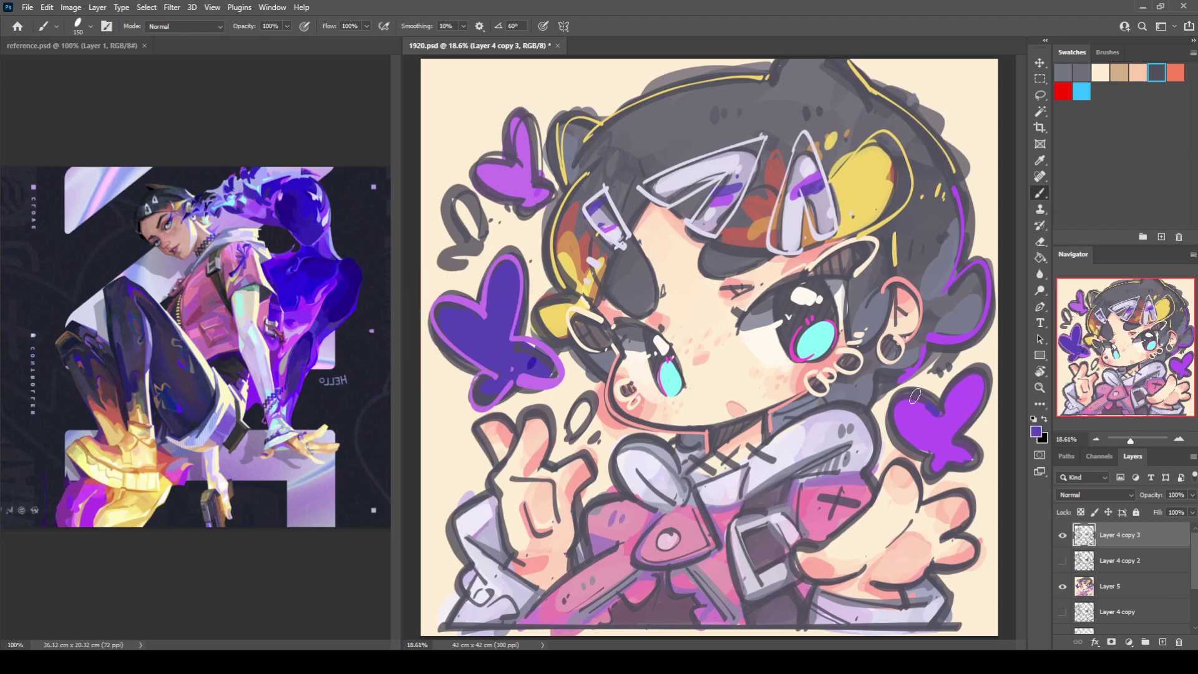
pyautogui.moveTo(915, 396); pyautogui.dragTo(924, 469)
pyautogui.moveTo(965, 380); pyautogui.dragTo(946, 458)
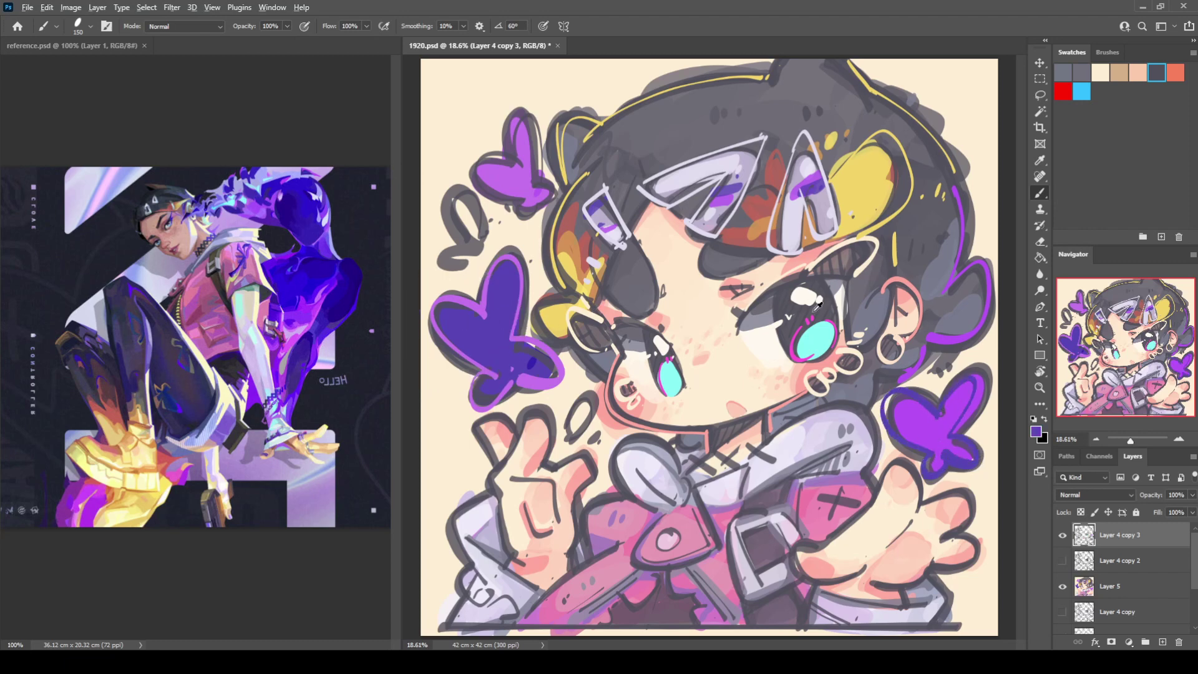
# Sample cyan from the iris and draw glowing outlines around the two purple butterflies
pyautogui.keyDown('alt'); pyautogui.click(834, 332); pyautogui.keyUp('alt')
pyautogui.moveTo(874, 381)
pyautogui.mouseDown()
pyautogui.moveTo(936, 413)
pyautogui.moveTo(890, 389)
pyautogui.moveTo(926, 458)
pyautogui.moveTo(956, 434)
pyautogui.moveTo(946, 413)
pyautogui.moveTo(931, 434)
pyautogui.mouseUp()
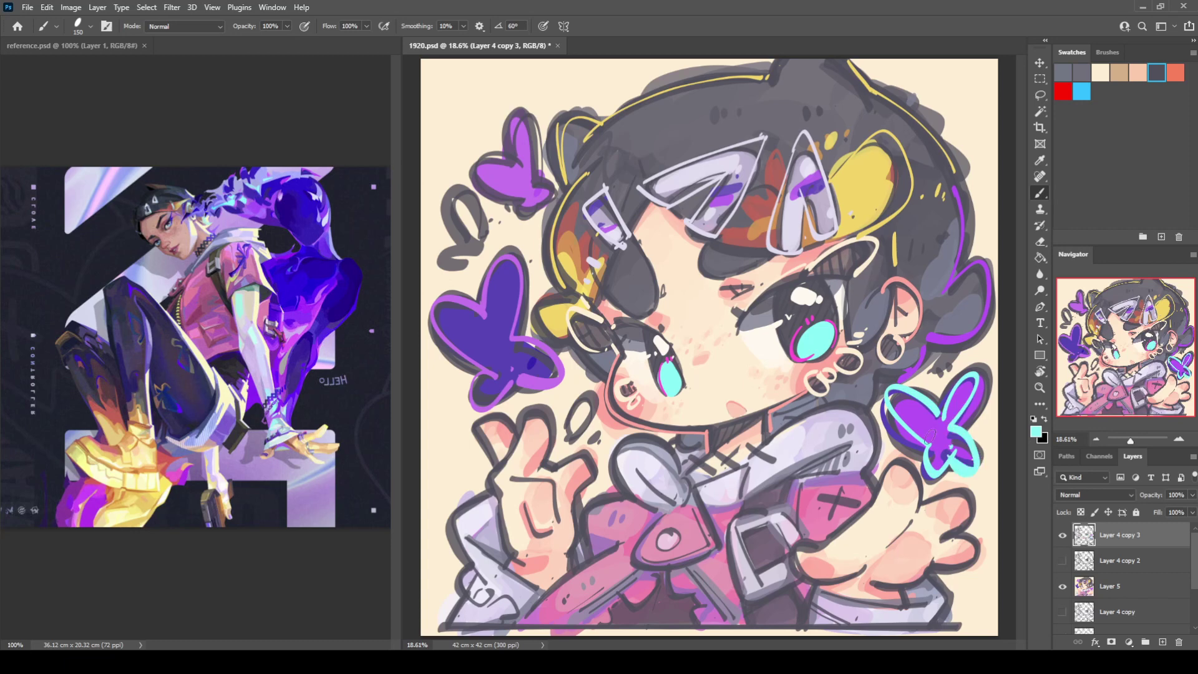
pyautogui.moveTo(513, 165)
pyautogui.mouseDown()
pyautogui.moveTo(520, 196)
pyautogui.moveTo(546, 198)
pyautogui.moveTo(511, 170)
pyautogui.moveTo(525, 153)
pyautogui.moveTo(565, 201)
pyautogui.mouseUp()
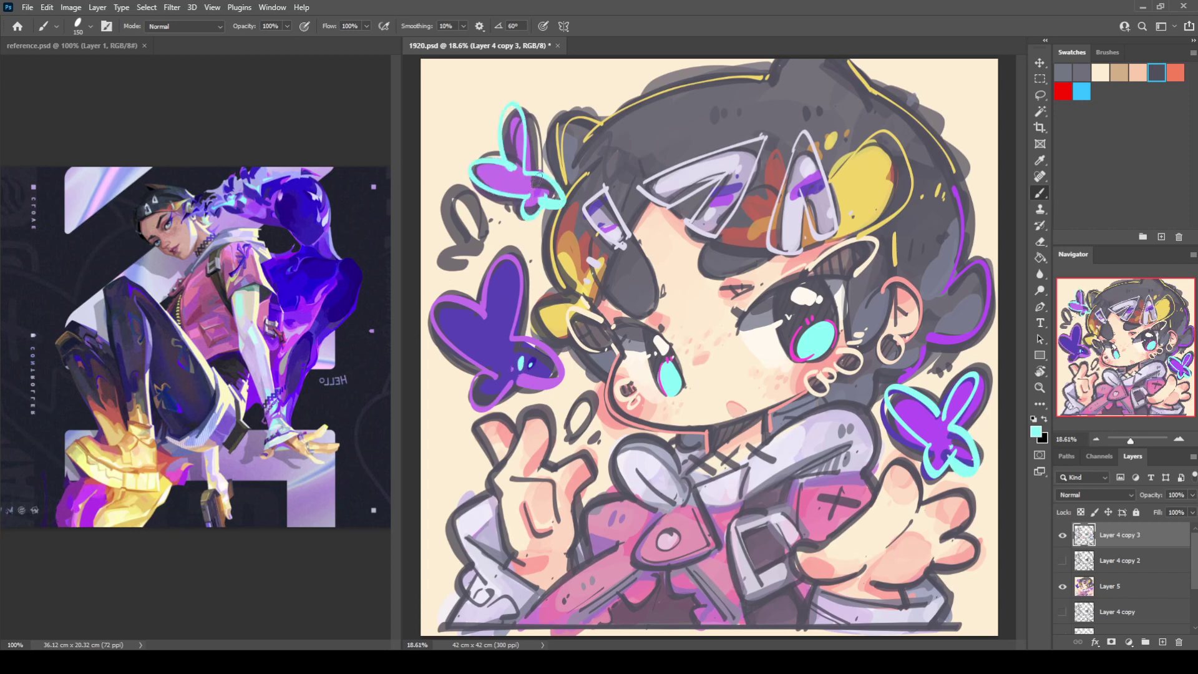
# Draw a small cyan smiling face on the large indigo butterfly
pyautogui.click(482, 334)
pyautogui.click(489, 335)
pyautogui.moveTo(479, 349); pyautogui.dragTo(500, 340)
# Sample pale lavender and trace the hood's edge, the rounded collar end and the triangular pink flap below it
pyautogui.keyDown('alt'); pyautogui.click(791, 441); pyautogui.keyUp('alt')
pyautogui.moveTo(750, 454)
pyautogui.mouseDown()
pyautogui.moveTo(851, 393)
pyautogui.moveTo(873, 464)
pyautogui.mouseUp()
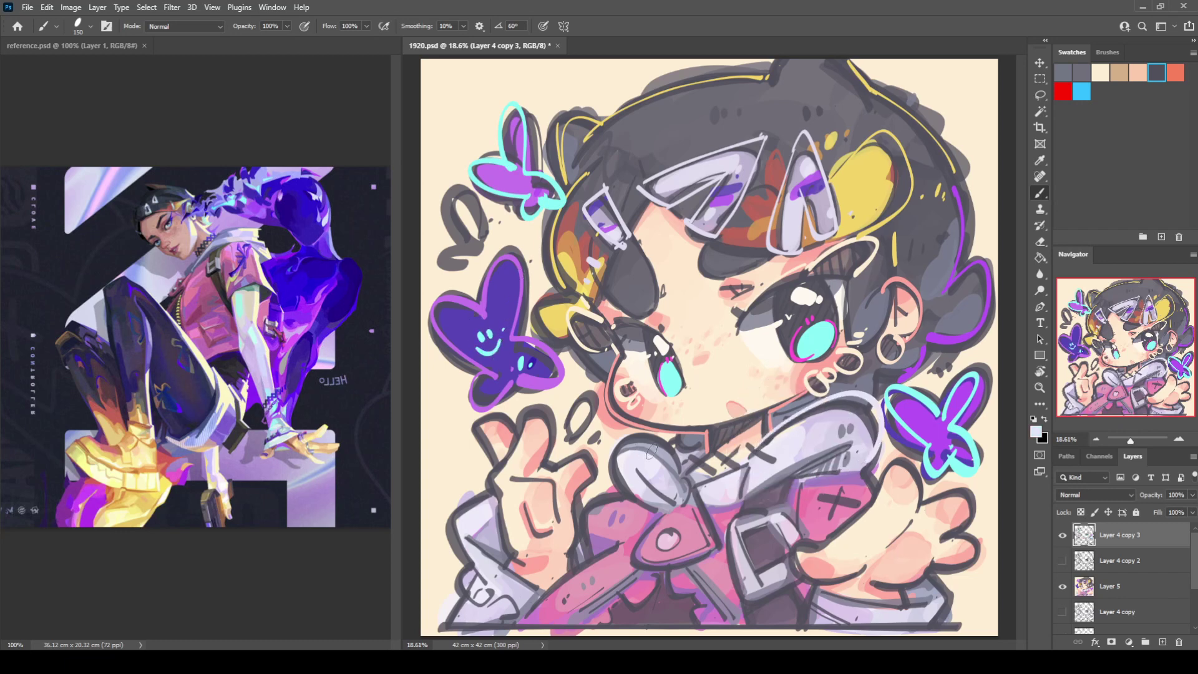
pyautogui.moveTo(648, 453)
pyautogui.mouseDown()
pyautogui.moveTo(641, 505)
pyautogui.moveTo(652, 523)
pyautogui.moveTo(639, 543)
pyautogui.moveTo(700, 554)
pyautogui.moveTo(698, 487)
pyautogui.mouseUp()
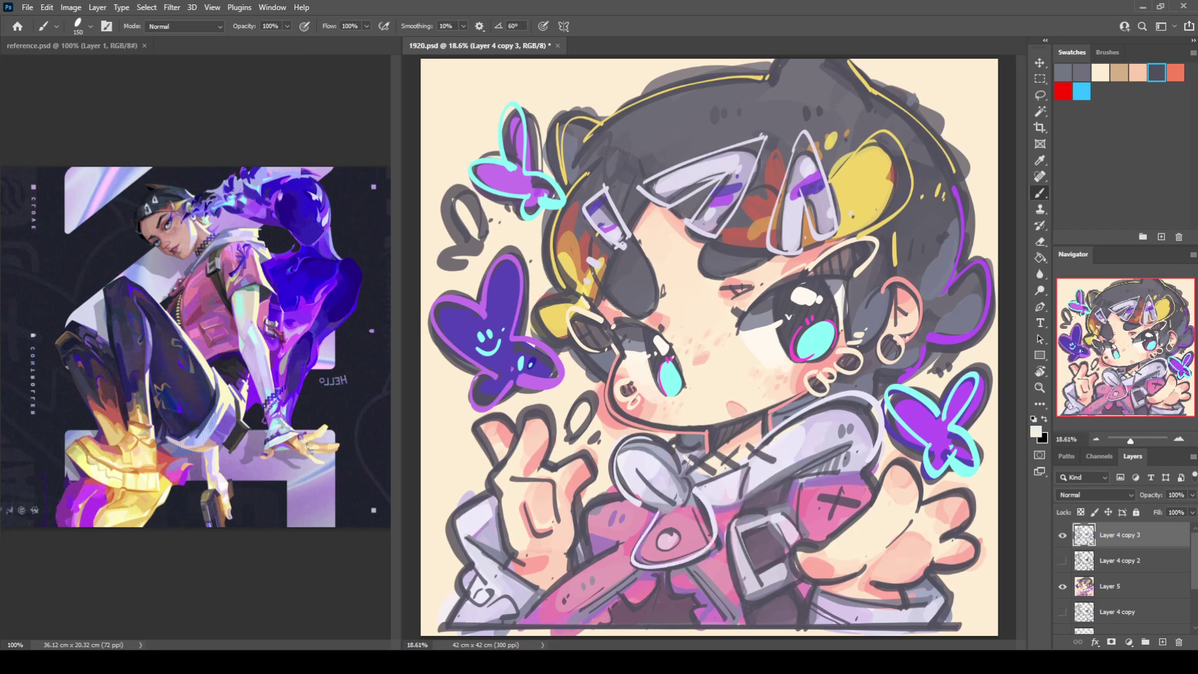
# Redraw the cross stitches along the collar in cream
pyautogui.moveTo(693, 461)
pyautogui.mouseDown()
pyautogui.moveTo(712, 477)
pyautogui.moveTo(726, 447)
pyautogui.moveTo(711, 460)
pyautogui.moveTo(737, 474)
pyautogui.moveTo(756, 438)
pyautogui.moveTo(744, 441)
pyautogui.moveTo(742, 467)
pyautogui.moveTo(760, 468)
pyautogui.moveTo(769, 444)
pyautogui.mouseUp()
pyautogui.hotkey('ctrl', 'z')
pyautogui.keyDown('alt'); pyautogui.click(726, 459); pyautogui.keyUp('alt')
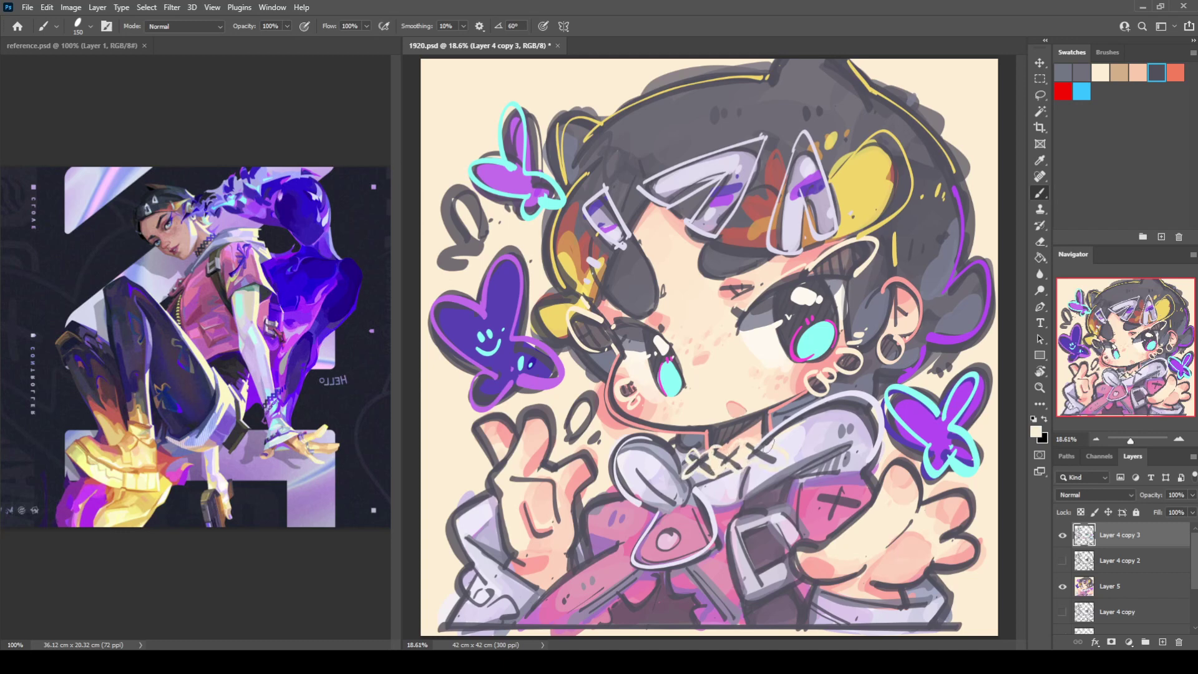
# Paint purple accents over the crossed sleeve patch and draw a small cyan butterfly emblem on it
pyautogui.keyDown('alt'); pyautogui.click(905, 413); pyautogui.keyUp('alt')
pyautogui.moveTo(804, 492)
pyautogui.mouseDown()
pyautogui.moveTo(846, 497)
pyautogui.moveTo(843, 478)
pyautogui.moveTo(832, 516)
pyautogui.moveTo(850, 458)
pyautogui.mouseUp()
pyautogui.hotkey('ctrl', 'z')
pyautogui.keyDown('alt'); pyautogui.click(829, 497); pyautogui.keyUp('alt')
pyautogui.hotkey('ctrl', 'z')
pyautogui.keyDown('alt'); pyautogui.click(928, 430); pyautogui.keyUp('alt')
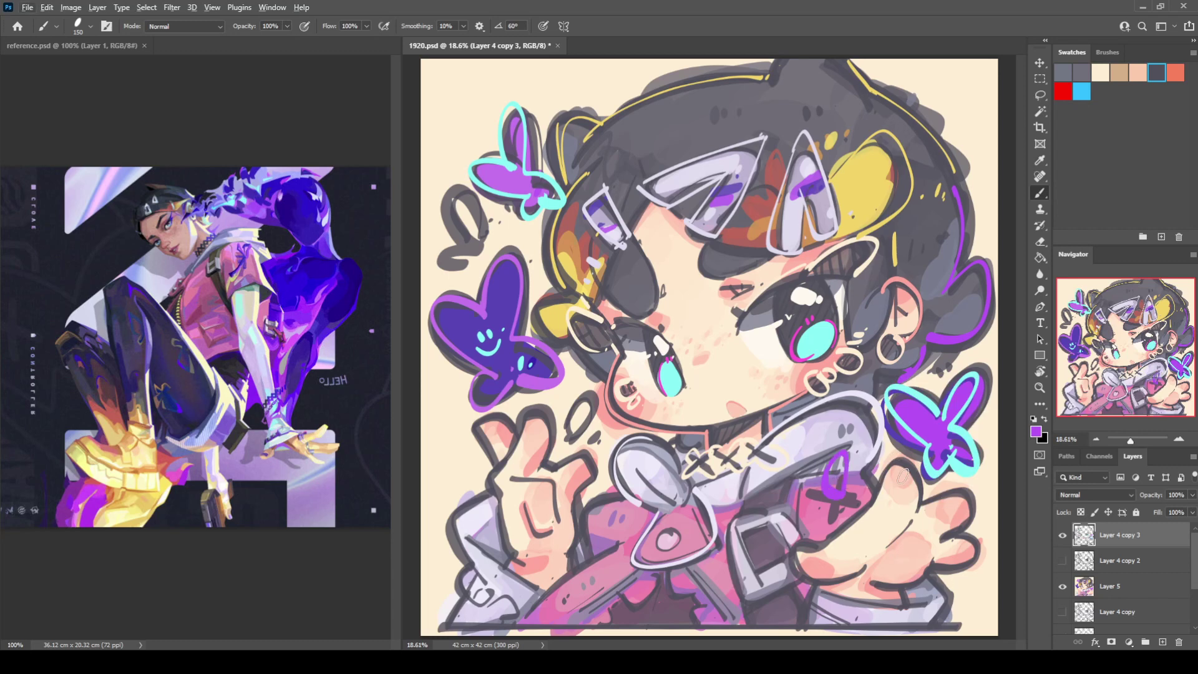
pyautogui.moveTo(833, 503)
pyautogui.mouseDown()
pyautogui.moveTo(815, 524)
pyautogui.moveTo(864, 509)
pyautogui.mouseUp()
pyautogui.keyDown('alt'); pyautogui.click(927, 471); pyautogui.keyUp('alt')
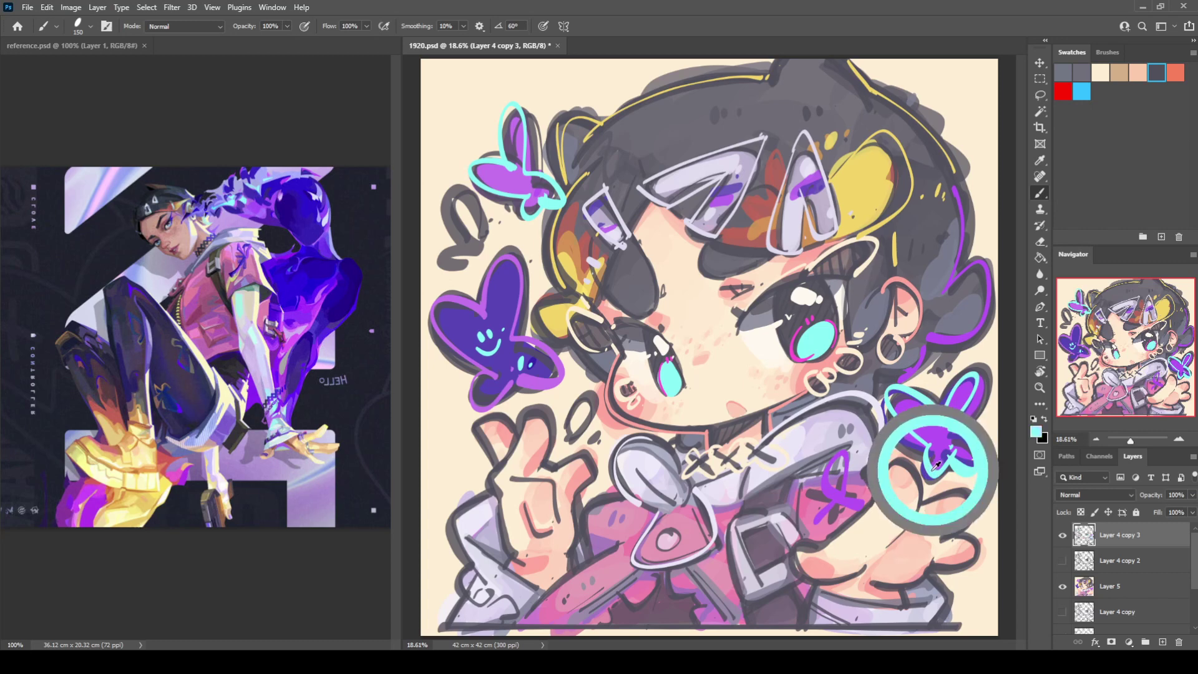
pyautogui.moveTo(821, 496)
pyautogui.mouseDown()
pyautogui.moveTo(804, 479)
pyautogui.moveTo(839, 470)
pyautogui.moveTo(833, 512)
pyautogui.moveTo(854, 502)
pyautogui.mouseUp()
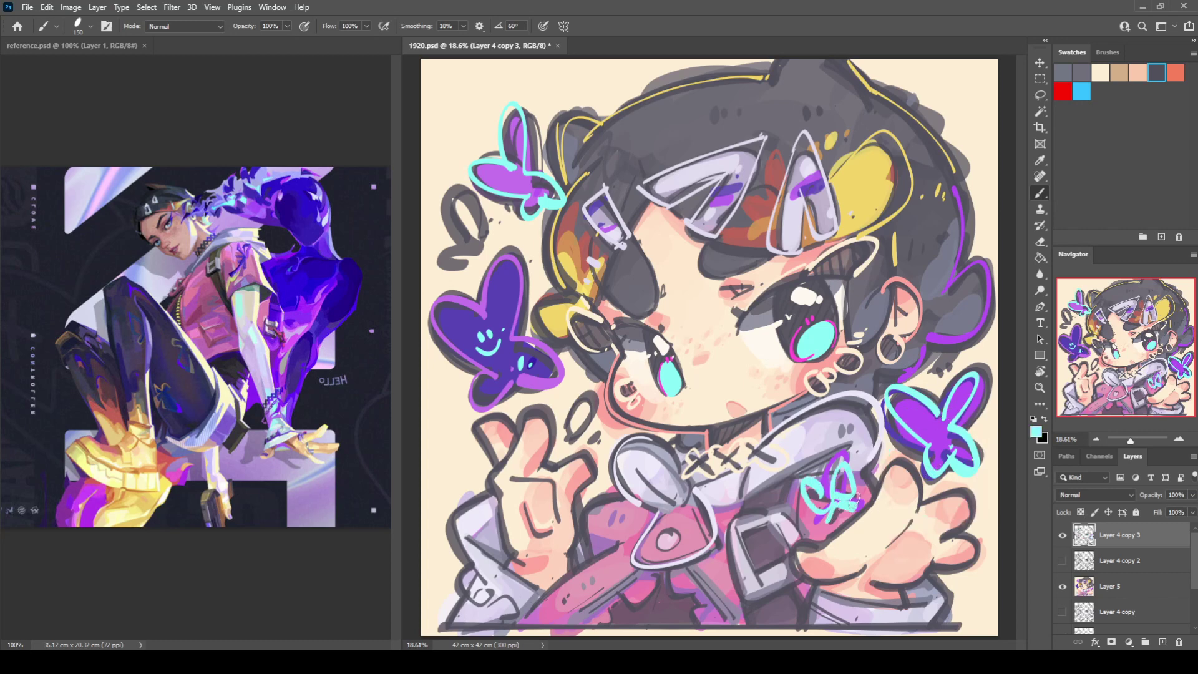
# Sample lavender and trace the ring on the triangular flap and the outlines of the jacket's buckle and strap
pyautogui.keyDown('alt'); pyautogui.click(730, 485); pyautogui.keyUp('alt')
pyautogui.moveTo(670, 527); pyautogui.dragTo(664, 534)
pyautogui.keyDown('alt'); pyautogui.click(755, 542); pyautogui.keyUp('alt')
pyautogui.keyDown('alt'); pyautogui.click(748, 525); pyautogui.keyUp('alt')
pyautogui.moveTo(744, 534)
pyautogui.mouseDown()
pyautogui.moveTo(760, 564)
pyautogui.moveTo(780, 553)
pyautogui.moveTo(744, 537)
pyautogui.moveTo(782, 546)
pyautogui.mouseUp()
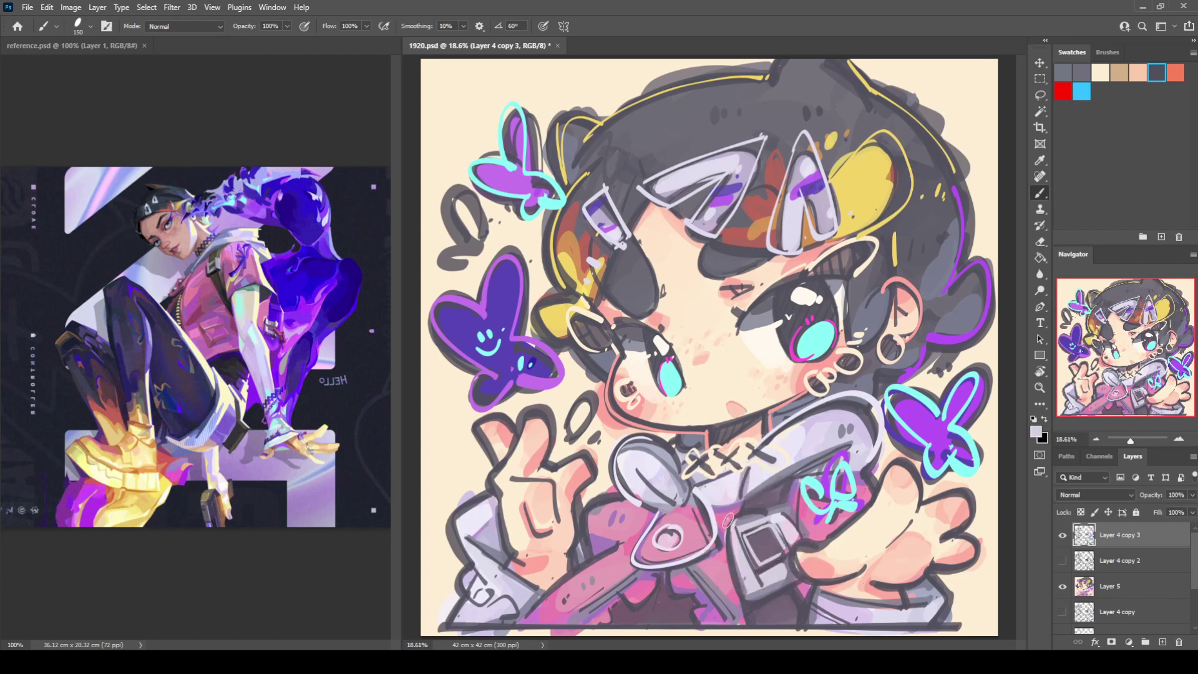
pyautogui.moveTo(728, 520)
pyautogui.mouseDown()
pyautogui.moveTo(738, 603)
pyautogui.moveTo(779, 577)
pyautogui.moveTo(744, 607)
pyautogui.moveTo(795, 590)
pyautogui.mouseUp()
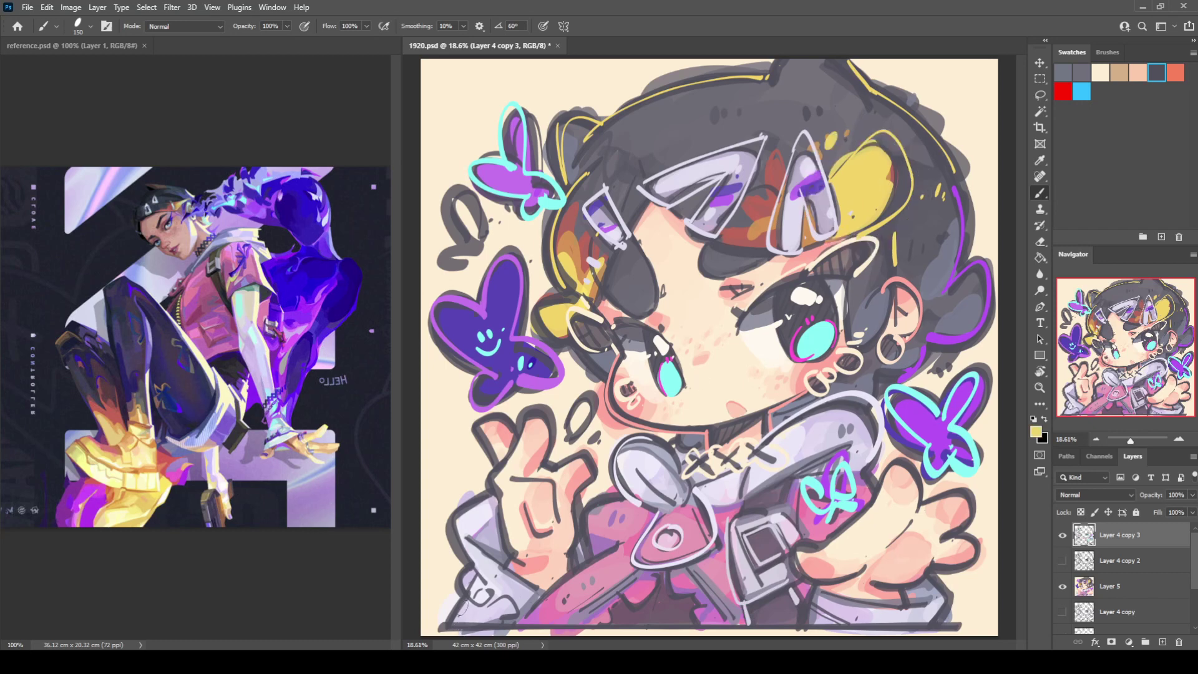
# Recolour the baseline under the character with a yellow stroke, a purple middle section and a cyan end
pyautogui.moveTo(463, 604); pyautogui.dragTo(915, 601)
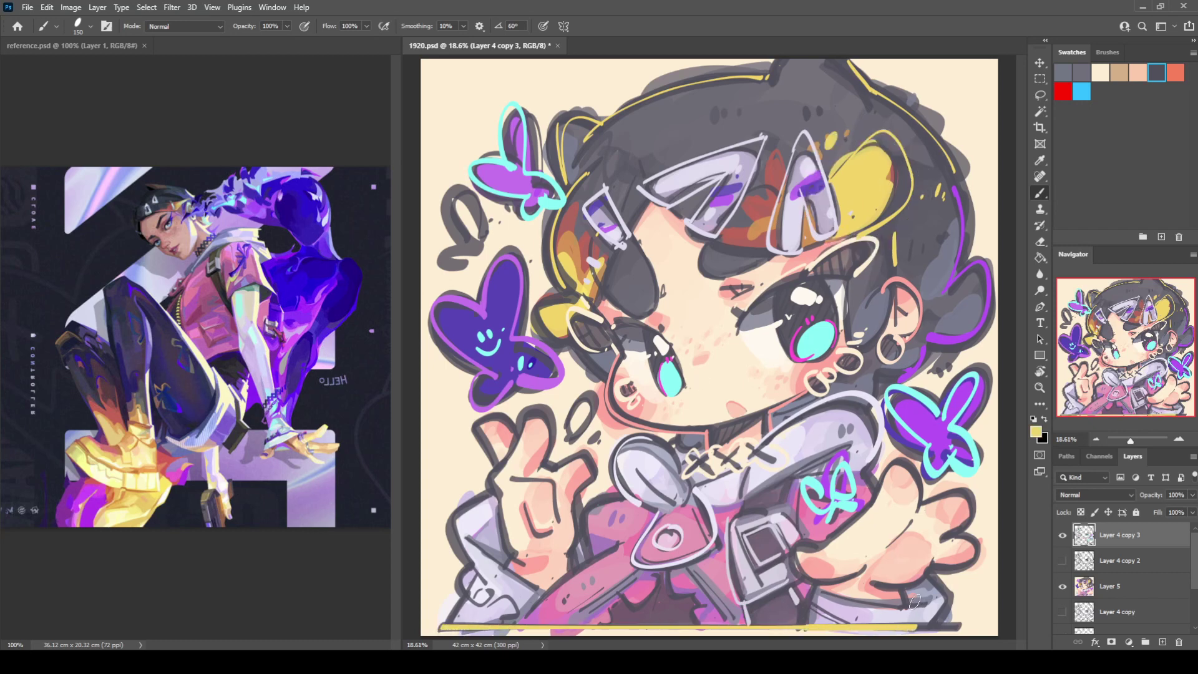
pyautogui.keyDown('alt'); pyautogui.click(946, 417); pyautogui.keyUp('alt')
pyautogui.moveTo(532, 627); pyautogui.dragTo(903, 625)
pyautogui.keyDown('alt'); pyautogui.click(851, 496); pyautogui.keyUp('alt')
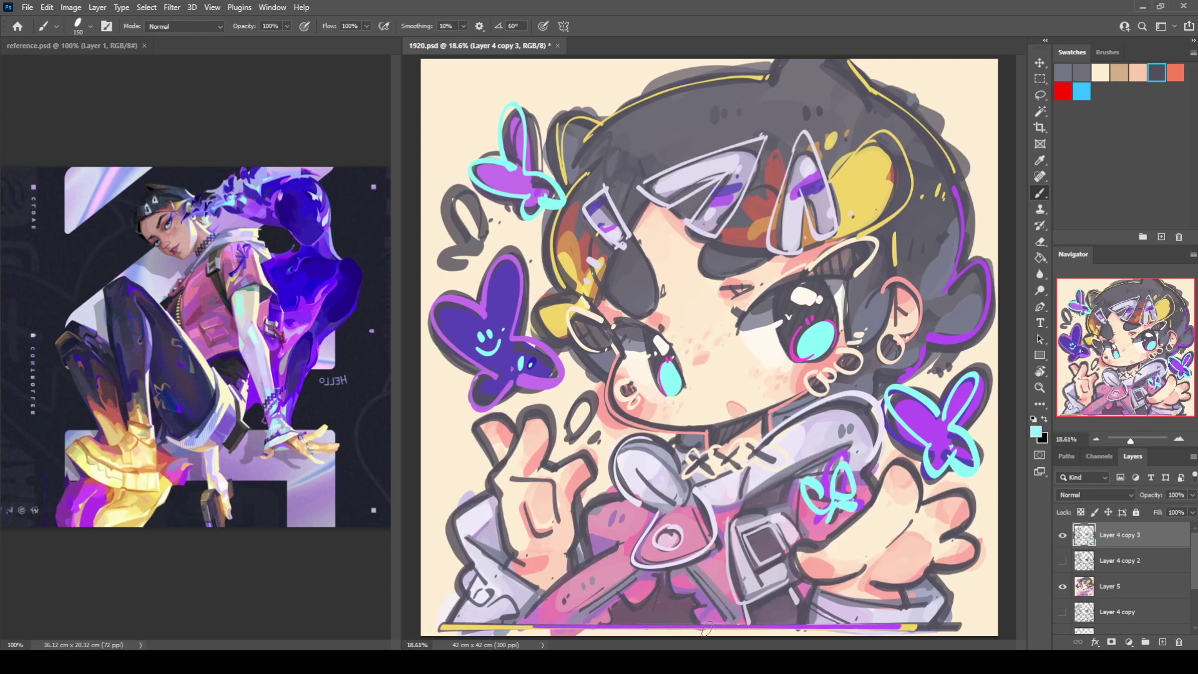
pyautogui.moveTo(707, 627); pyautogui.dragTo(956, 626)
# Mark the open hand's cuff in pale lavender, then sample cream and trace contours on the open and raised hands
pyautogui.keyDown('alt'); pyautogui.click(869, 590); pyautogui.keyUp('alt')
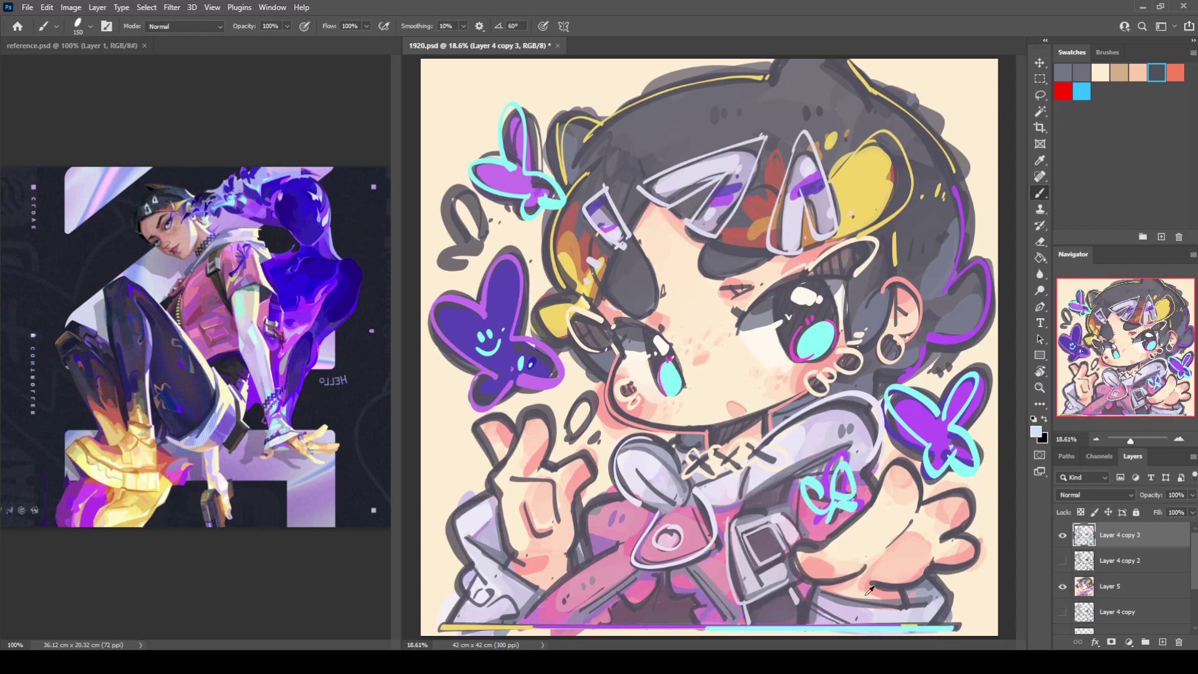
pyautogui.keyDown('alt'); pyautogui.click(798, 600); pyautogui.keyUp('alt')
pyautogui.keyDown('alt'); pyautogui.click(624, 414); pyautogui.keyUp('alt')
pyautogui.keyDown('alt'); pyautogui.click(811, 545); pyautogui.keyUp('alt')
pyautogui.moveTo(814, 542)
pyautogui.mouseDown()
pyautogui.moveTo(787, 557)
pyautogui.moveTo(821, 574)
pyautogui.mouseUp()
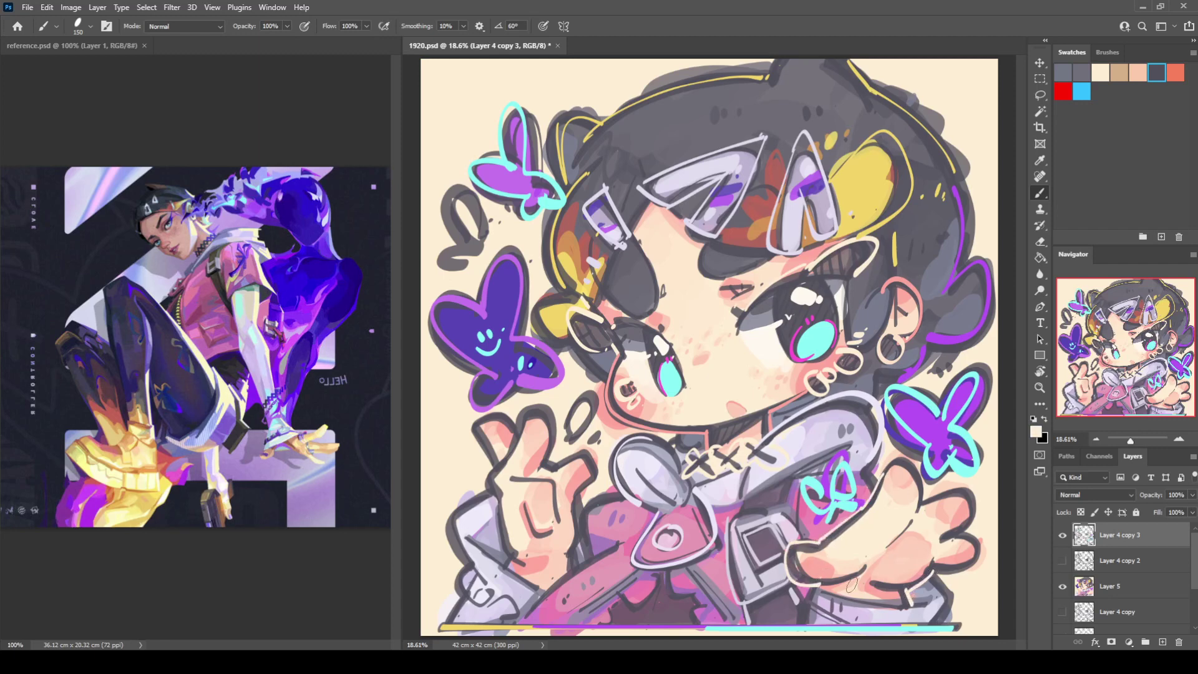
pyautogui.moveTo(495, 489); pyautogui.dragTo(510, 557)
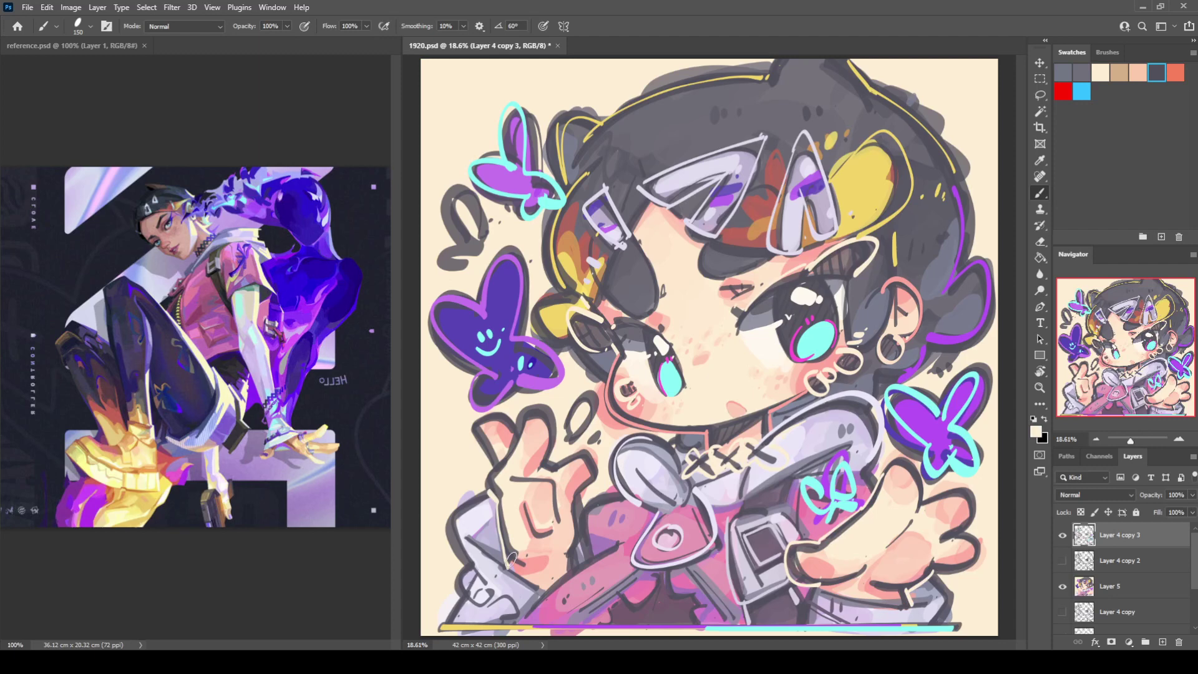
# Sample skin pink and trace the finger outlines of both the raised hand and the open hand
pyautogui.keyDown('alt'); pyautogui.click(586, 471); pyautogui.keyUp('alt')
pyautogui.press('i')
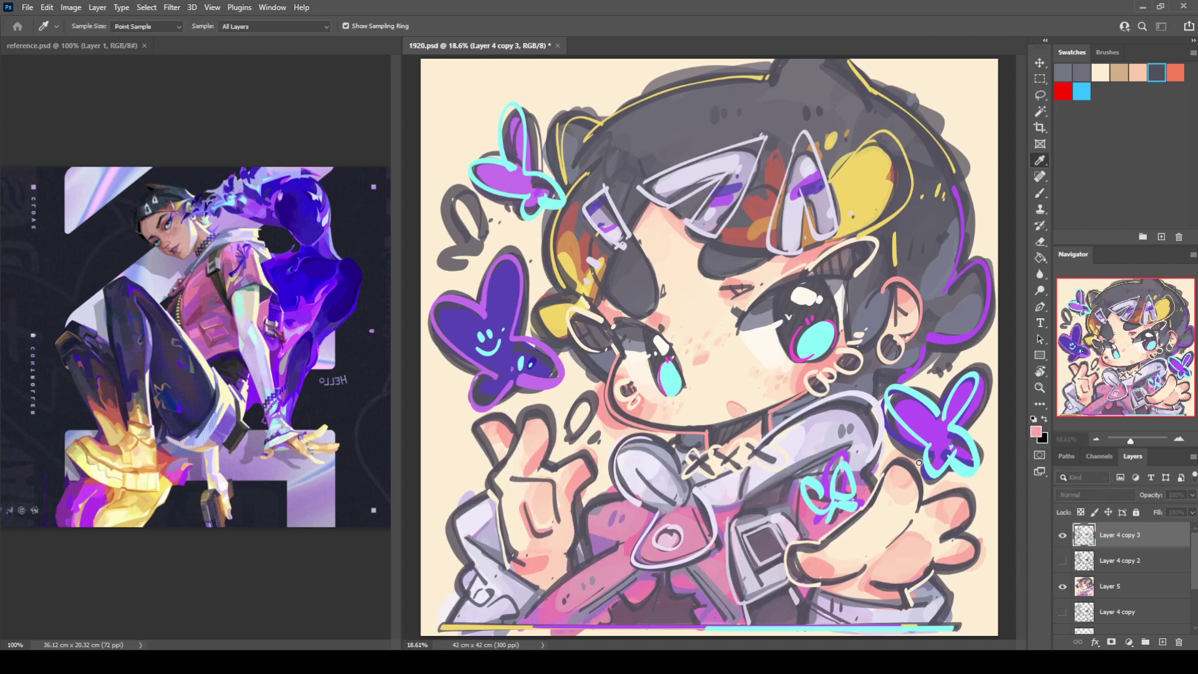
pyautogui.press('b')
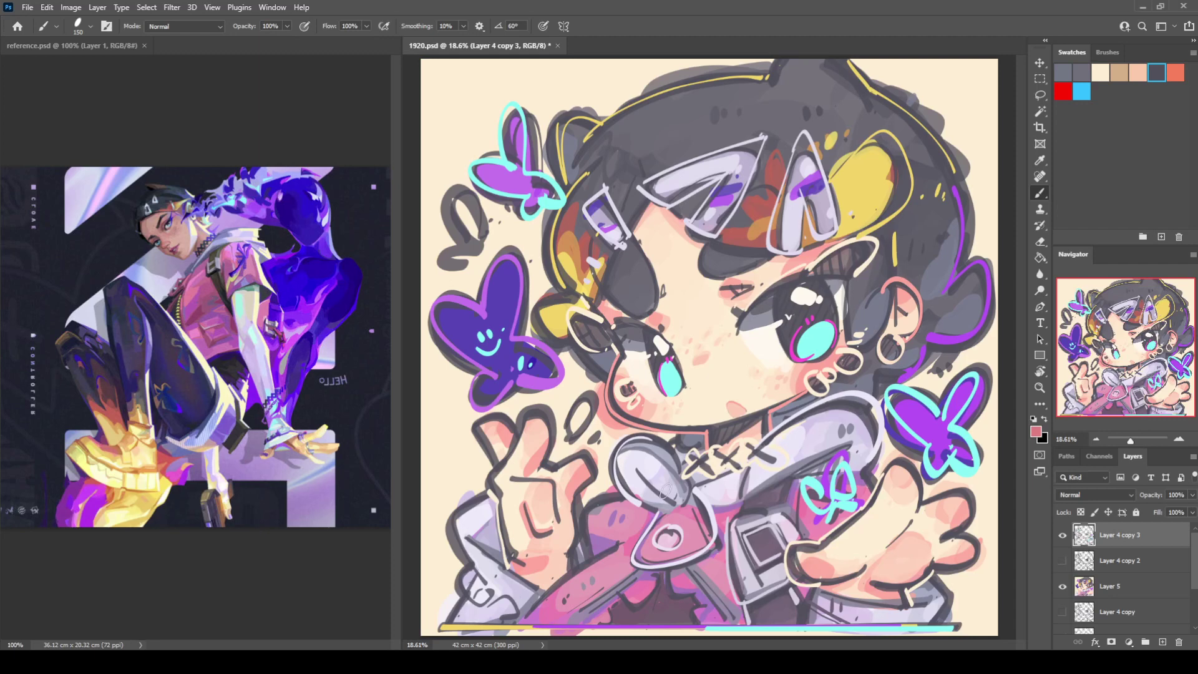
pyautogui.moveTo(540, 480)
pyautogui.mouseDown()
pyautogui.moveTo(500, 465)
pyautogui.moveTo(523, 418)
pyautogui.moveTo(541, 413)
pyautogui.moveTo(545, 455)
pyautogui.moveTo(559, 457)
pyautogui.moveTo(547, 464)
pyautogui.moveTo(573, 455)
pyautogui.moveTo(584, 466)
pyautogui.moveTo(576, 499)
pyautogui.mouseUp()
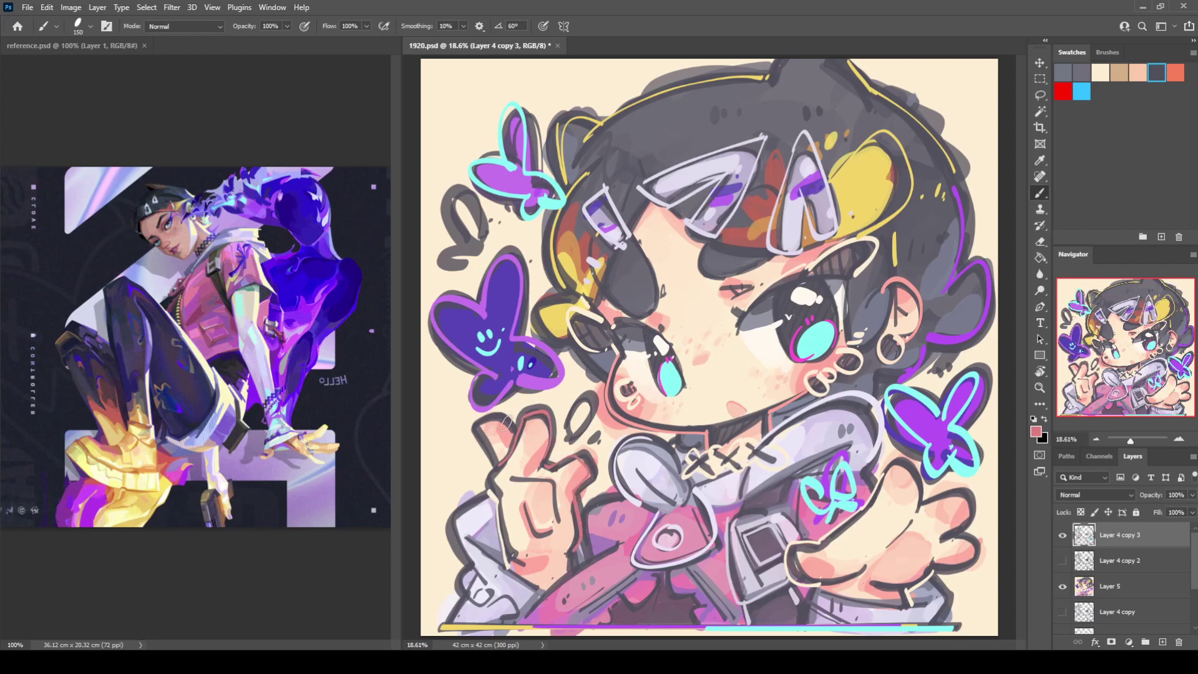
pyautogui.moveTo(509, 421)
pyautogui.mouseDown()
pyautogui.moveTo(477, 429)
pyautogui.moveTo(493, 464)
pyautogui.mouseUp()
pyautogui.moveTo(902, 465)
pyautogui.mouseDown()
pyautogui.moveTo(916, 515)
pyautogui.moveTo(944, 513)
pyautogui.moveTo(926, 504)
pyautogui.moveTo(967, 488)
pyautogui.moveTo(974, 509)
pyautogui.moveTo(942, 541)
pyautogui.moveTo(963, 534)
pyautogui.moveTo(971, 554)
pyautogui.moveTo(887, 585)
pyautogui.moveTo(905, 602)
pyautogui.mouseUp()
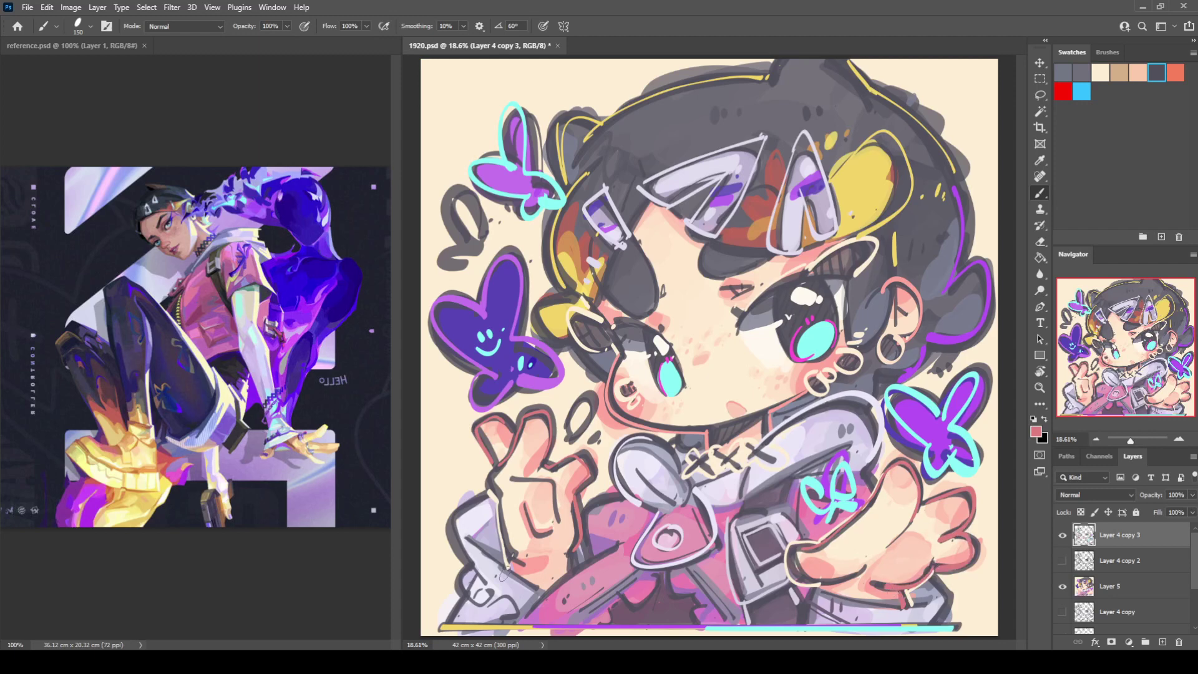
# Paint thick grey fold lines on the raised hand's sleeve, then sample pale lavender and draw highlights over them
pyautogui.keyDown('alt'); pyautogui.click(480, 588); pyautogui.keyUp('alt')
pyautogui.moveTo(482, 587)
pyautogui.mouseDown()
pyautogui.moveTo(462, 575)
pyautogui.moveTo(480, 602)
pyautogui.moveTo(503, 609)
pyautogui.moveTo(498, 619)
pyautogui.mouseUp()
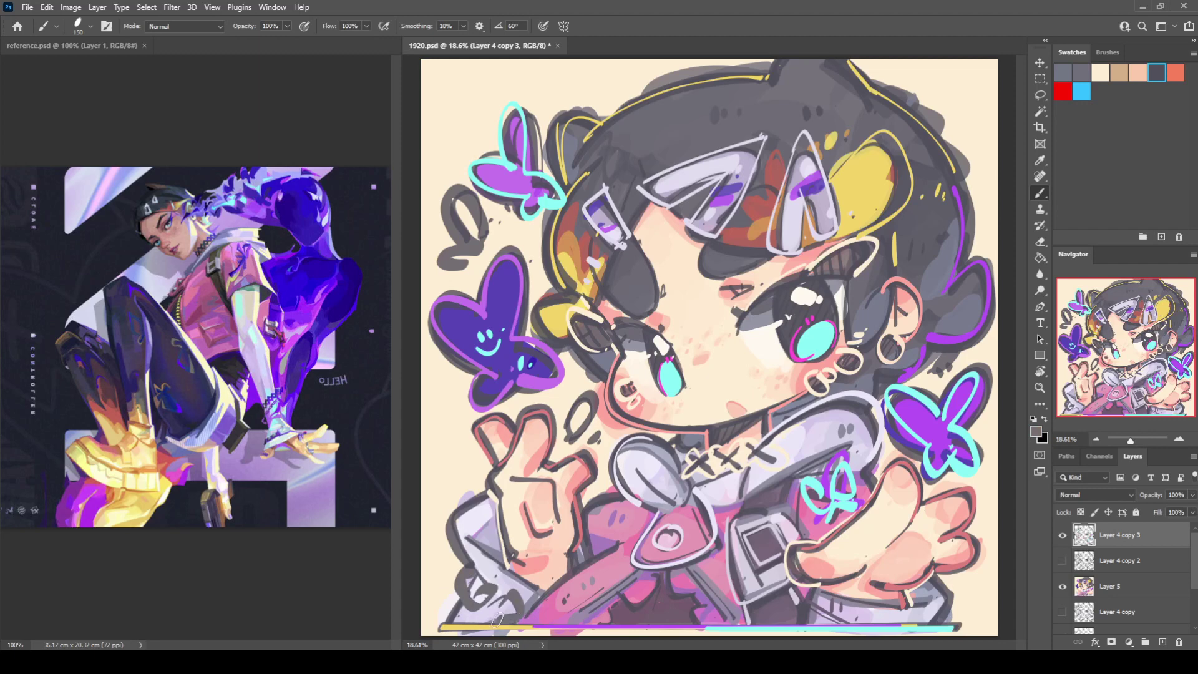
pyautogui.keyDown('alt'); pyautogui.click(496, 567); pyautogui.keyUp('alt')
pyautogui.moveTo(479, 569)
pyautogui.mouseDown()
pyautogui.moveTo(463, 586)
pyautogui.moveTo(513, 594)
pyautogui.moveTo(519, 610)
pyautogui.moveTo(494, 617)
pyautogui.moveTo(505, 586)
pyautogui.moveTo(610, 538)
pyautogui.mouseUp()
pyautogui.keyDown('alt'); pyautogui.click(538, 580); pyautogui.keyUp('alt')
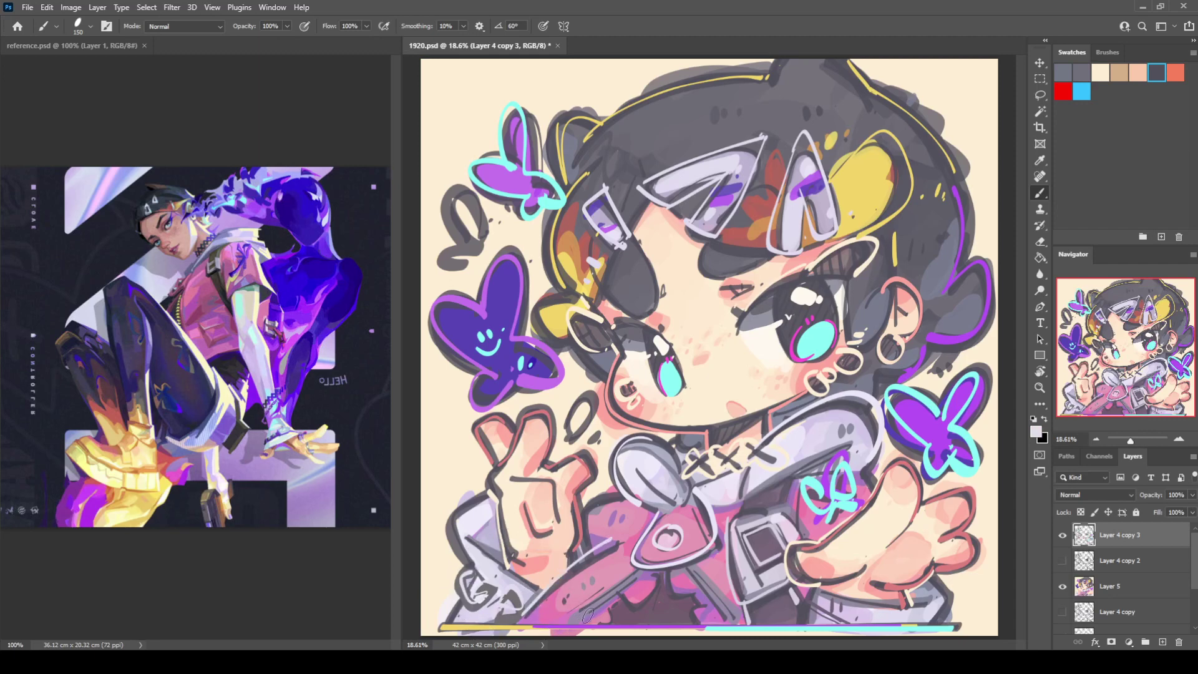
# Draw pale lavender contours around the jacket's lower front shapes and add hatching to the hair tuft behind the ear
pyautogui.moveTo(575, 624); pyautogui.dragTo(636, 573)
pyautogui.moveTo(595, 625)
pyautogui.mouseDown()
pyautogui.moveTo(615, 599)
pyautogui.moveTo(627, 611)
pyautogui.moveTo(655, 582)
pyautogui.moveTo(635, 578)
pyautogui.moveTo(694, 580)
pyautogui.moveTo(675, 579)
pyautogui.moveTo(699, 616)
pyautogui.mouseUp()
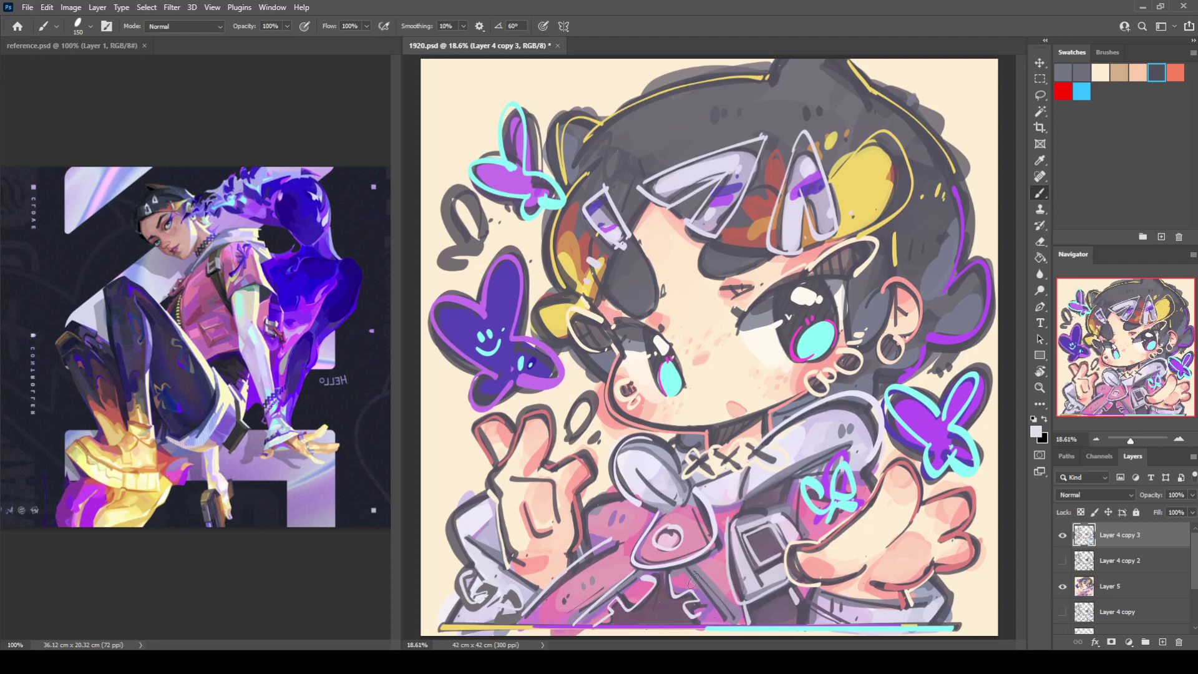
pyautogui.moveTo(682, 571)
pyautogui.mouseDown()
pyautogui.moveTo(726, 625)
pyautogui.moveTo(705, 568)
pyautogui.mouseUp()
pyautogui.moveTo(931, 317)
pyautogui.mouseDown()
pyautogui.moveTo(940, 331)
pyautogui.moveTo(964, 320)
pyautogui.moveTo(970, 338)
pyautogui.moveTo(977, 317)
pyautogui.mouseUp()
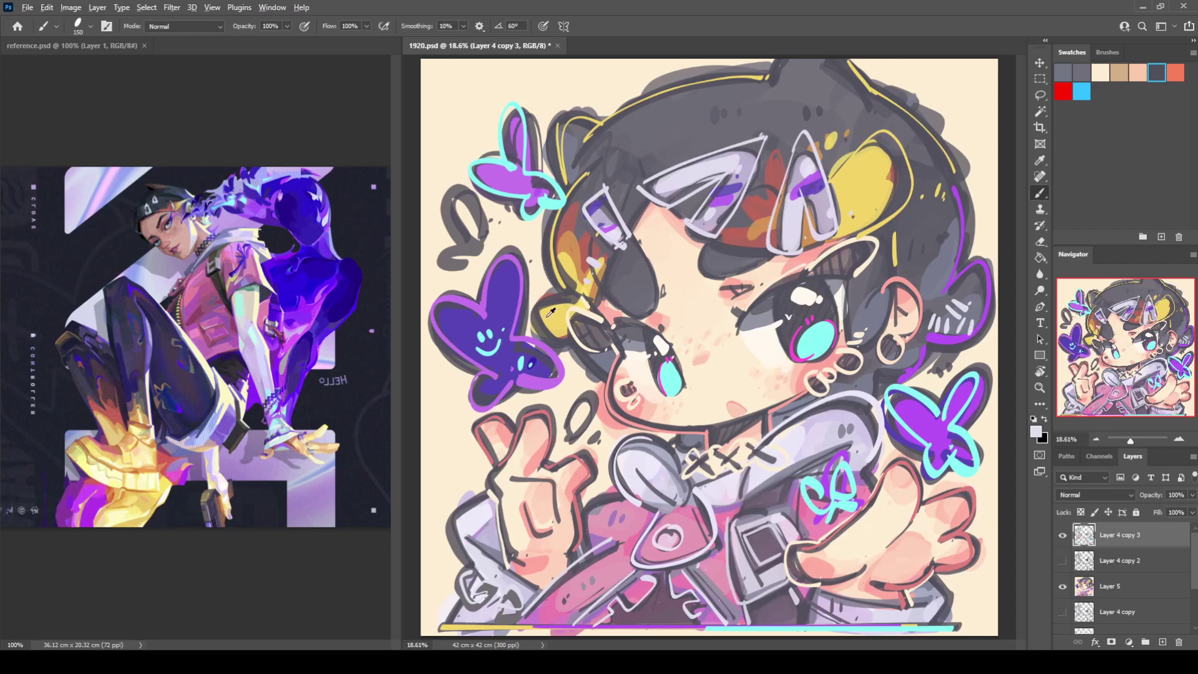
# Turn the two small grey doodles into butterflies with cyan, indigo and pale lavender strokes
pyautogui.keyDown('alt'); pyautogui.click(502, 334); pyautogui.keyUp('alt')
pyautogui.moveTo(464, 190)
pyautogui.mouseDown()
pyautogui.moveTo(481, 241)
pyautogui.moveTo(430, 271)
pyautogui.moveTo(499, 247)
pyautogui.moveTo(472, 182)
pyautogui.moveTo(491, 252)
pyautogui.mouseUp()
pyautogui.keyDown('alt'); pyautogui.click(508, 297); pyautogui.keyUp('alt')
pyautogui.moveTo(569, 438)
pyautogui.mouseDown()
pyautogui.moveTo(587, 402)
pyautogui.moveTo(597, 423)
pyautogui.moveTo(574, 423)
pyautogui.moveTo(601, 423)
pyautogui.mouseUp()
pyautogui.keyDown('alt'); pyautogui.click(626, 452); pyautogui.keyUp('alt')
pyautogui.moveTo(585, 394)
pyautogui.mouseDown()
pyautogui.moveTo(599, 427)
pyautogui.moveTo(578, 436)
pyautogui.mouseUp()
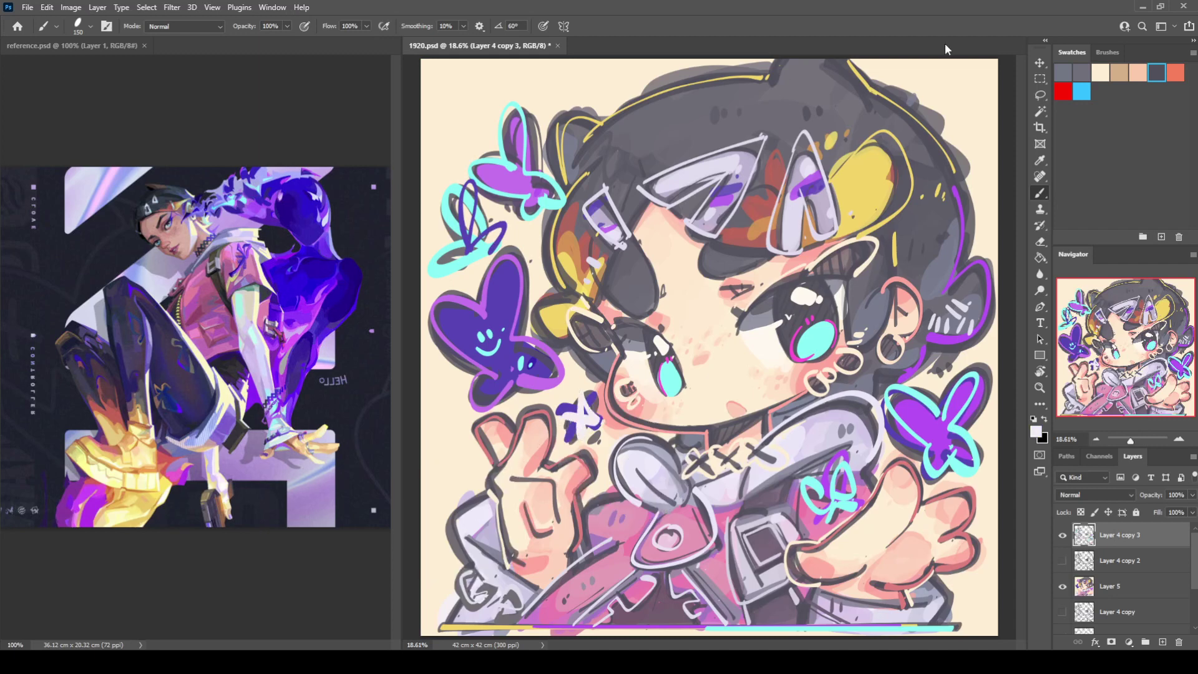
# Select the background with the Magic Wand, invert the selection, copy the character from Layer 5 to a new layer and hide Layer 5
pyautogui.press('w')
pyautogui.click(949, 95)
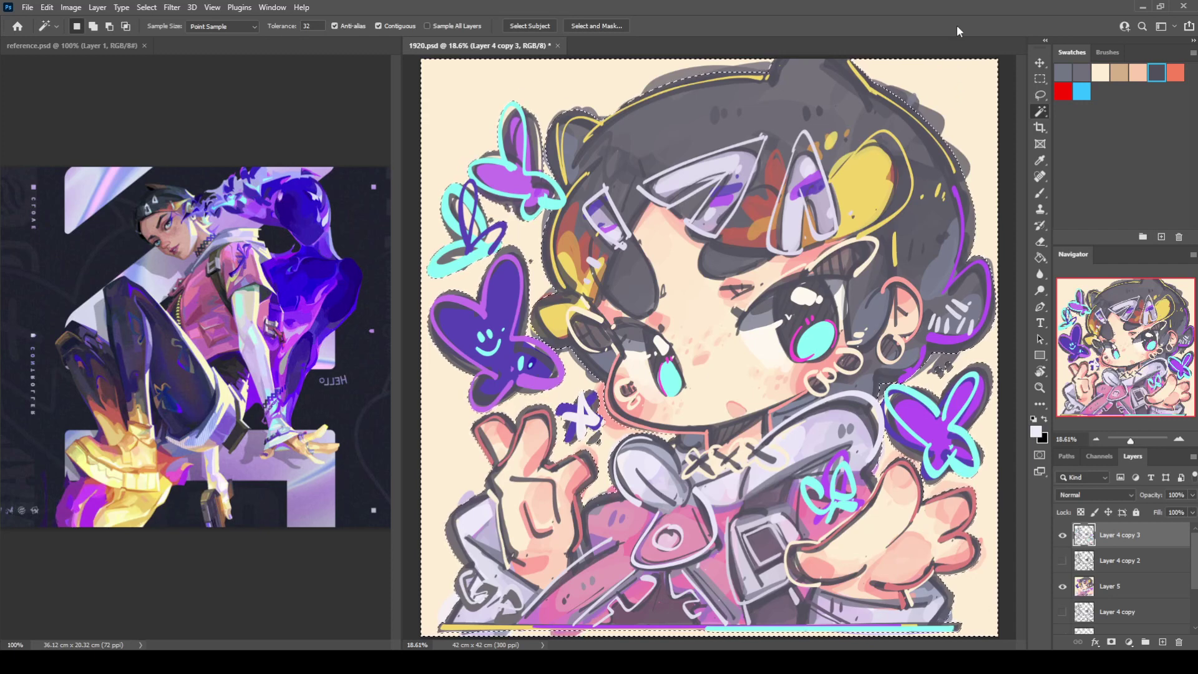
pyautogui.hotkey('ctrl', 'shift', 'i')
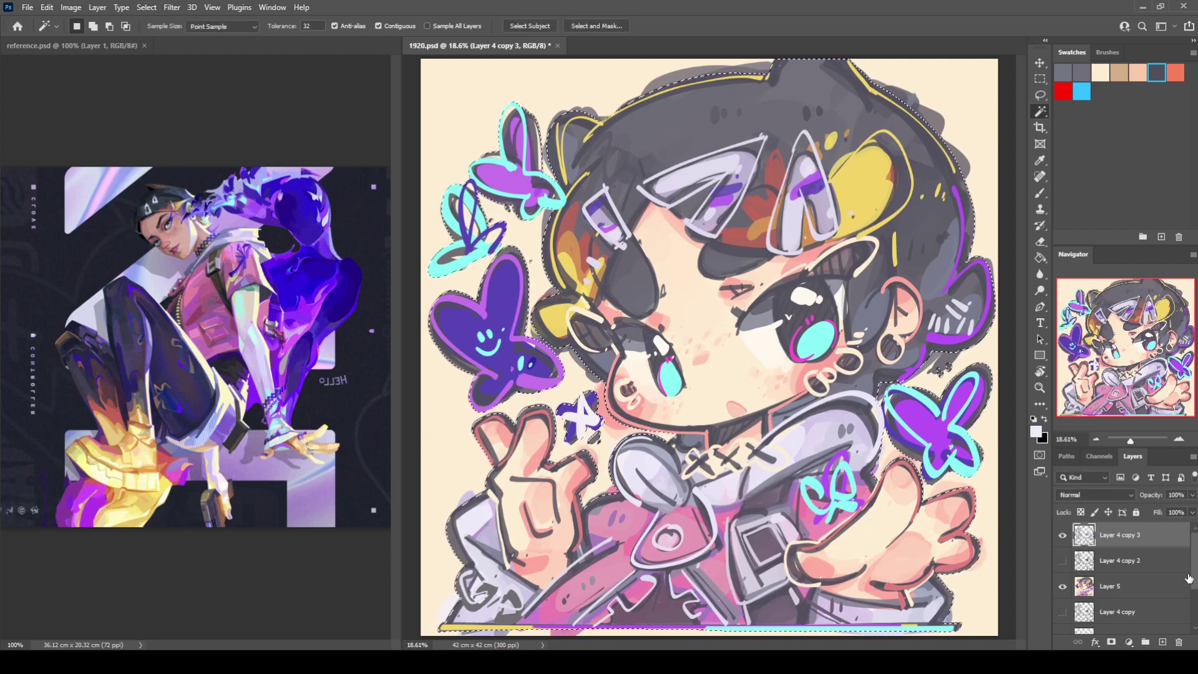
pyautogui.click(1146, 583)
pyautogui.hotkey('ctrl', 'j')
pyautogui.click(1062, 612)
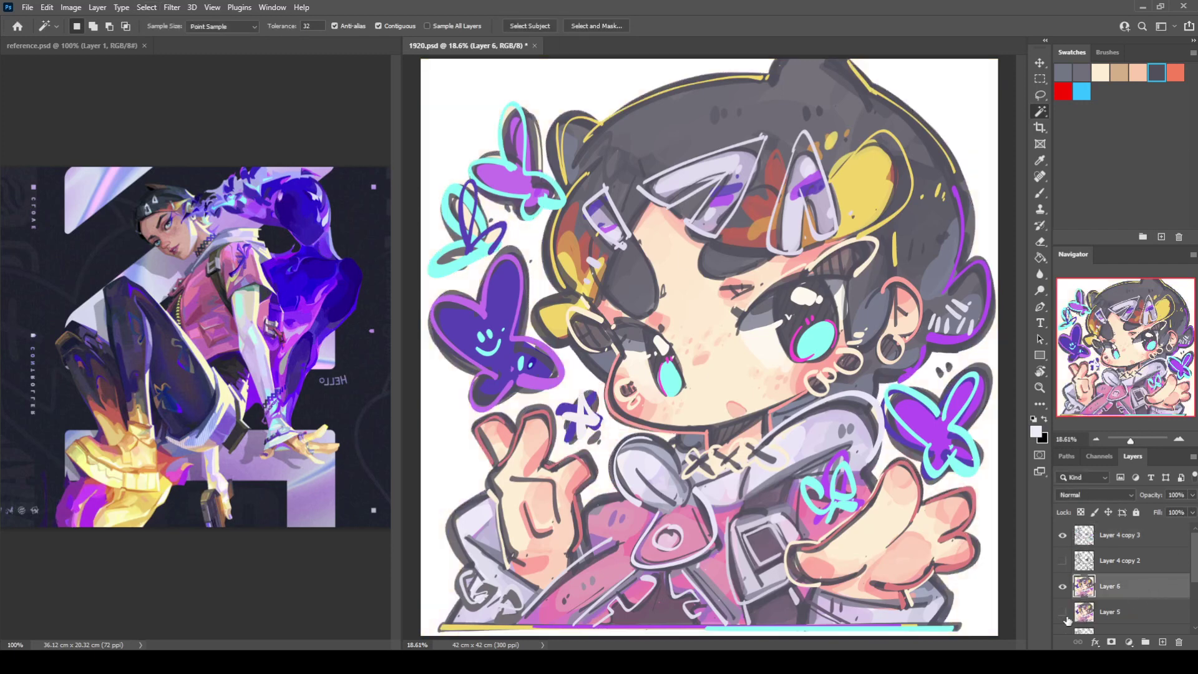
pyautogui.click(1116, 543)
pyautogui.hotkey('ctrl', 'shift', 'alt', 'e')
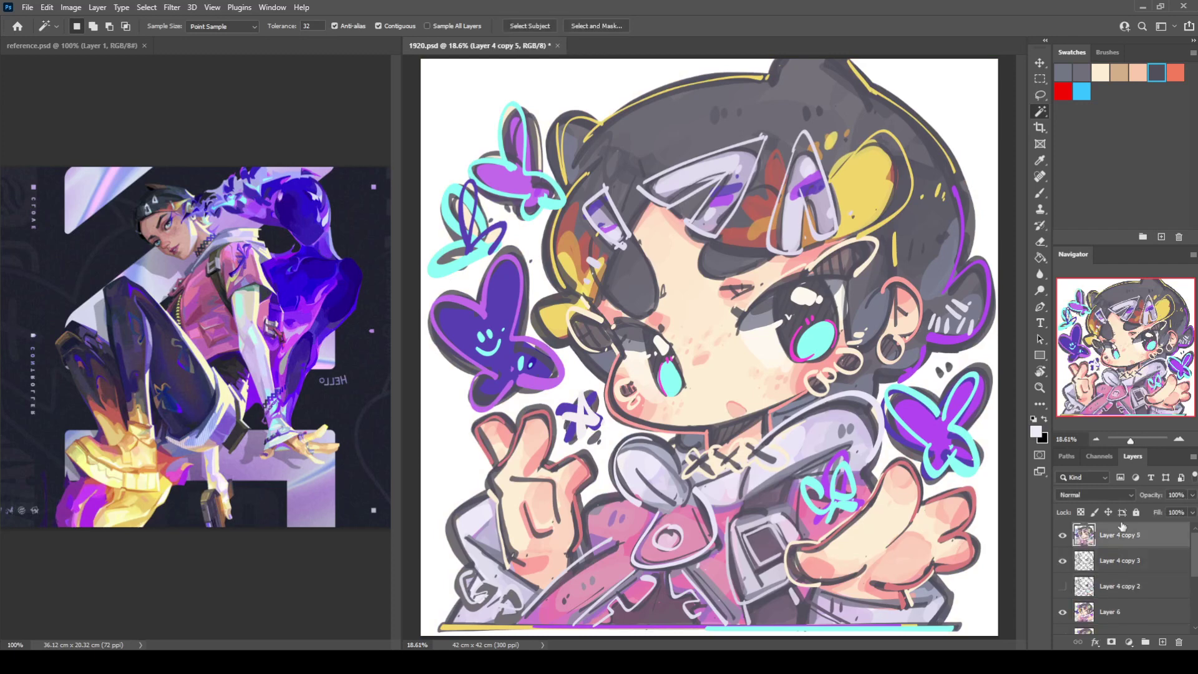
pyautogui.hotkey('ctrl', 'z')
# Duplicate the line-art layers together with Layer 6 and hide the original layers
pyautogui.click(1064, 613)
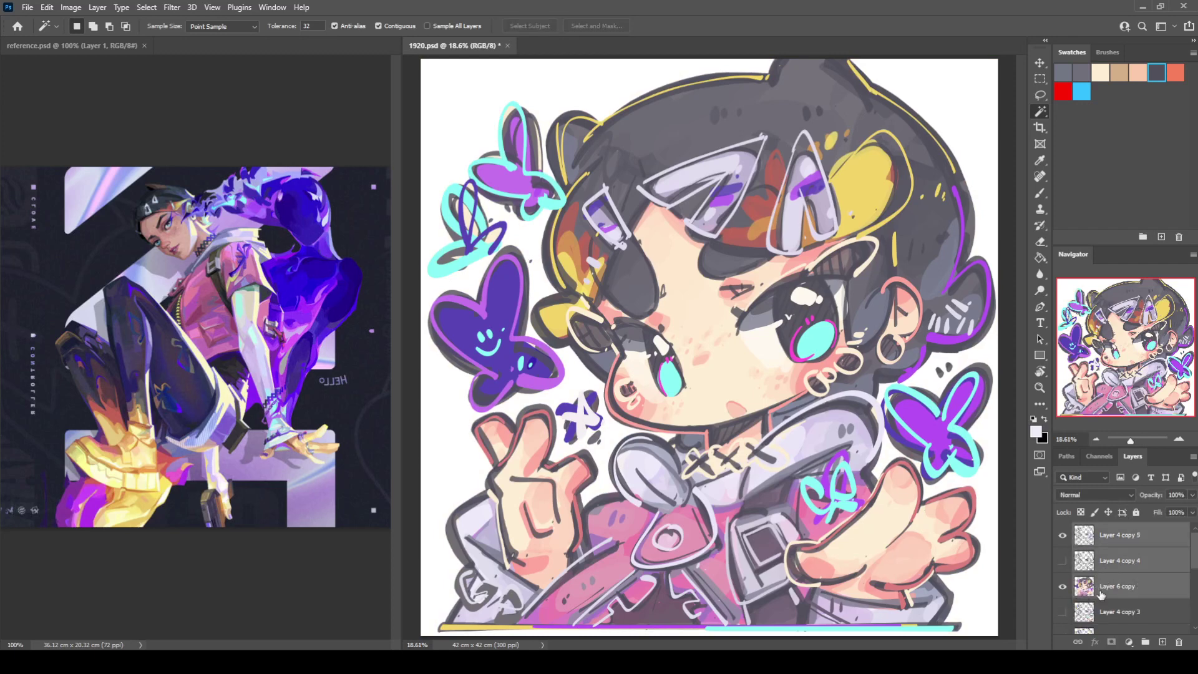
pyautogui.scroll(-1, 1100, 594)
pyautogui.scroll(-2, 1086, 602)
pyautogui.click(1061, 587)
pyautogui.scroll(3, 1092, 594)
# Erase leftover colour around the small cyan butterfly on the Layer 6 copy
pyautogui.click(1118, 578)
pyautogui.press('e')
pyautogui.moveTo(481, 197)
pyautogui.mouseDown()
pyautogui.moveTo(449, 245)
pyautogui.moveTo(502, 226)
pyautogui.moveTo(474, 227)
pyautogui.mouseUp()
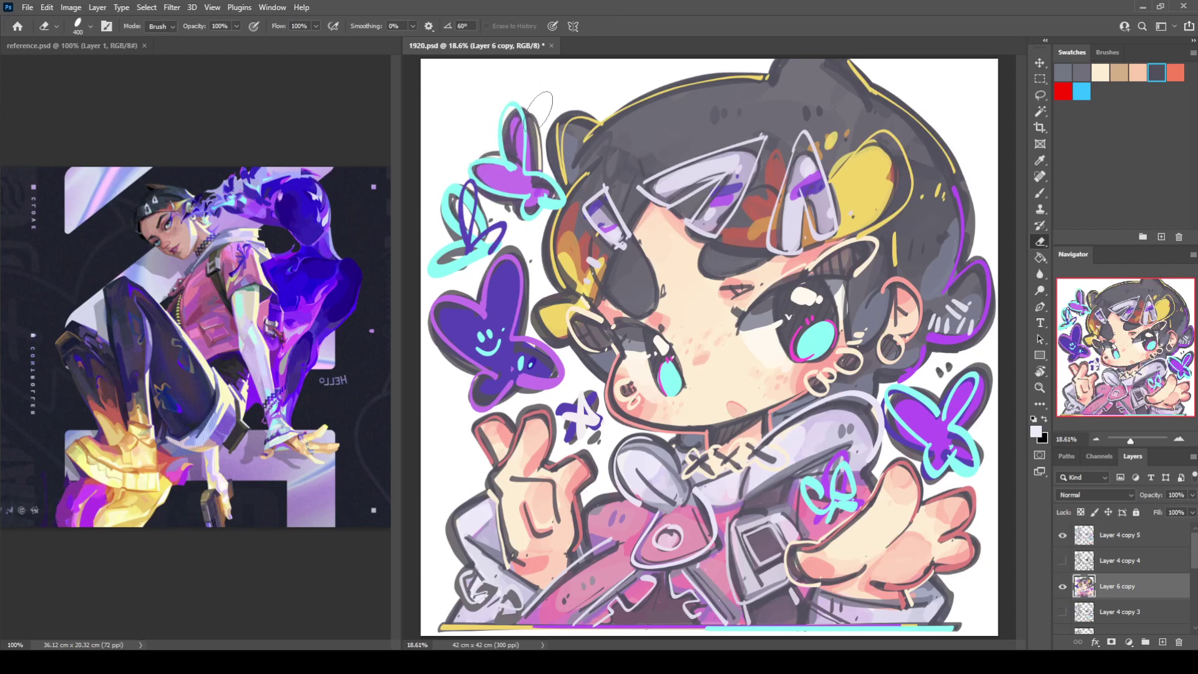
# Merge the visible line art and colours into one new top layer and hide the separate copies beneath it
pyautogui.click(1107, 546)
pyautogui.hotkey('ctrl', 'alt', 'shift', 'e')
pyautogui.click(1063, 562)
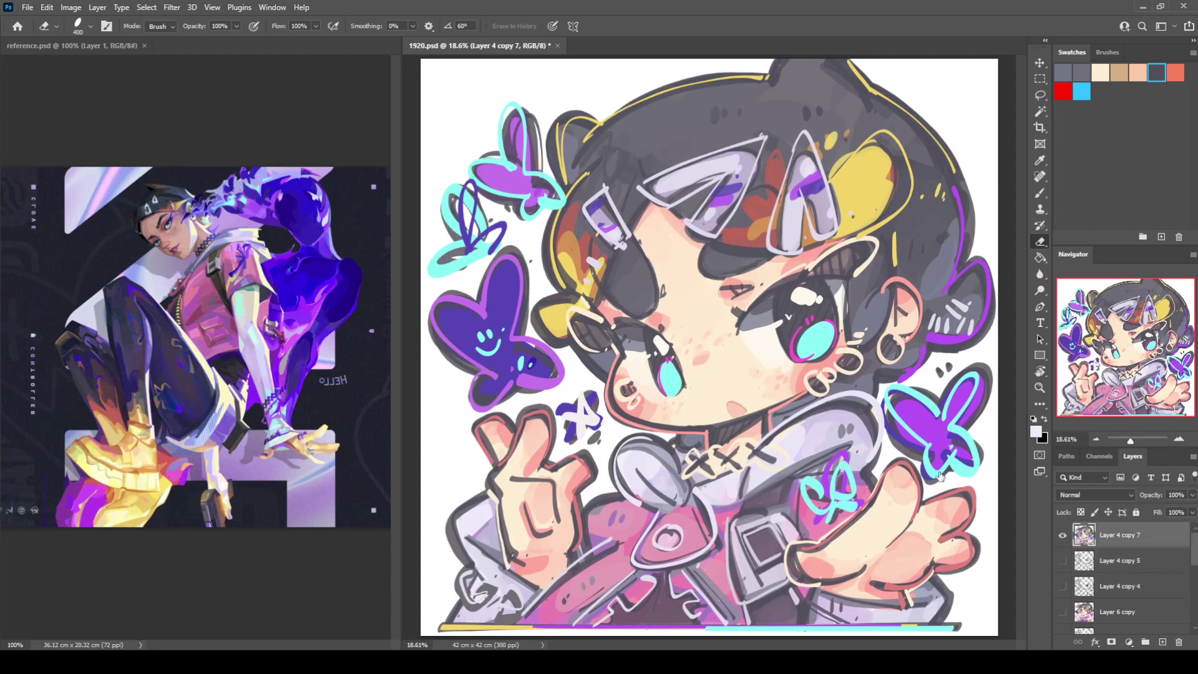
# Add a red outer stroke effect to the merged character layer to expose stray marks, and hide the effect
pyautogui.press('space')
pyautogui.click(165, 180)
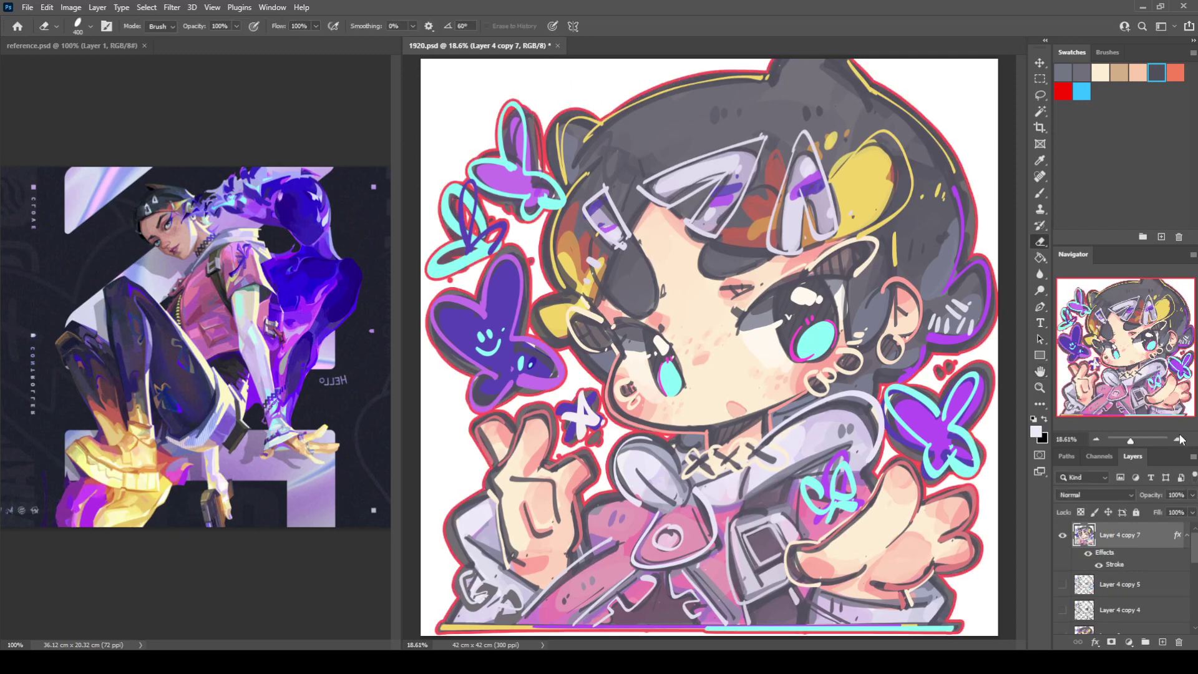
pyautogui.click(1088, 554)
# Create a new layer directly beneath the character and try a broad deep-blue backdrop stroke sampled from the reference, using an 800-pixel brush
pyautogui.click(1120, 584)
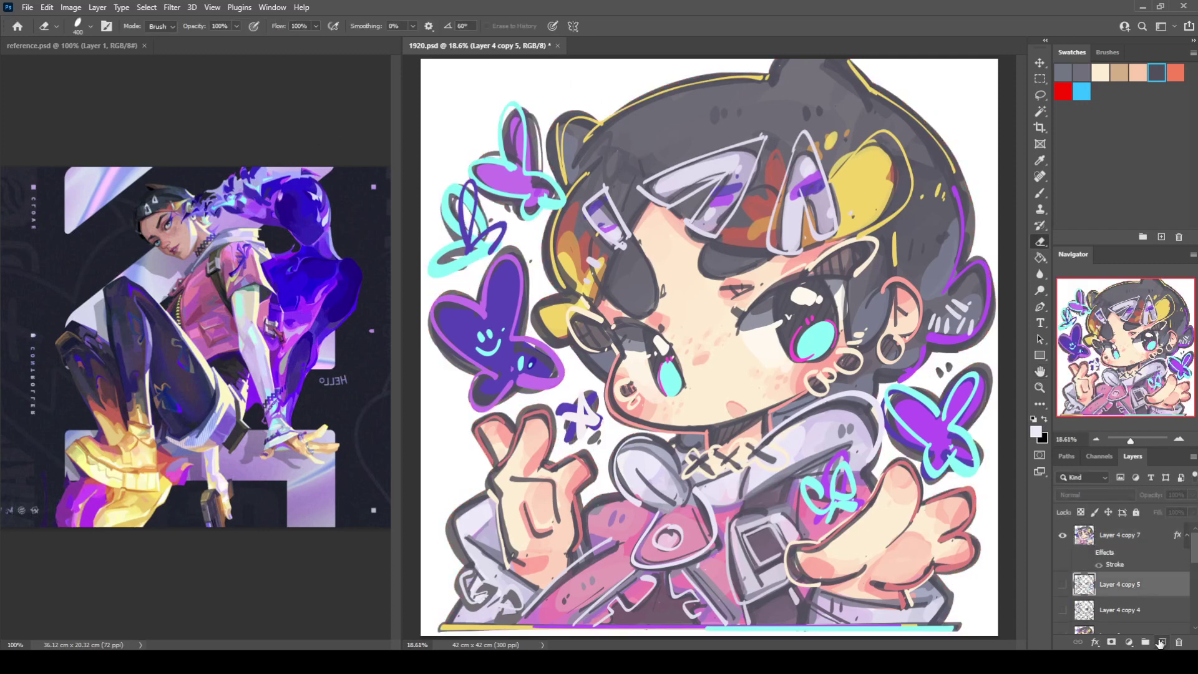
pyautogui.click(1161, 642)
pyautogui.press('b')
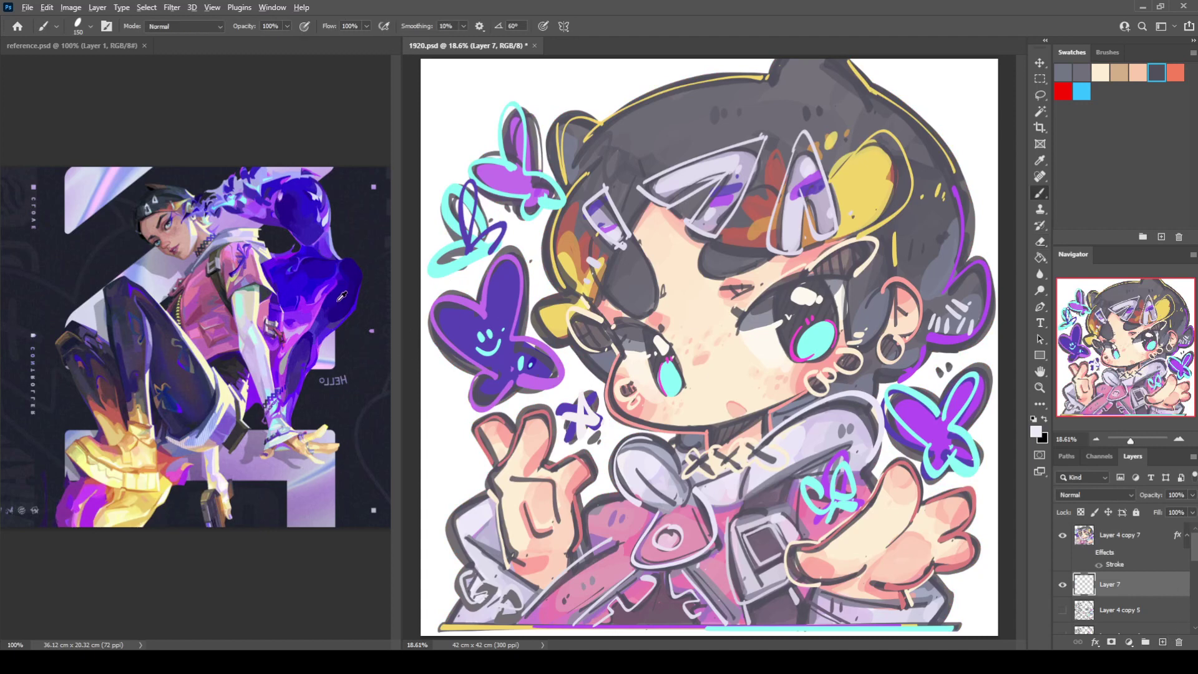
pyautogui.keyDown('alt'); pyautogui.click(312, 281); pyautogui.keyUp('alt')
pyautogui.press(']')
pyautogui.press(']')
pyautogui.press(']')
pyautogui.press(']')
pyautogui.press(']')
pyautogui.press(']')
pyautogui.moveTo(587, 462)
pyautogui.mouseDown()
pyautogui.moveTo(569, 424)
pyautogui.moveTo(549, 490)
pyautogui.mouseUp()
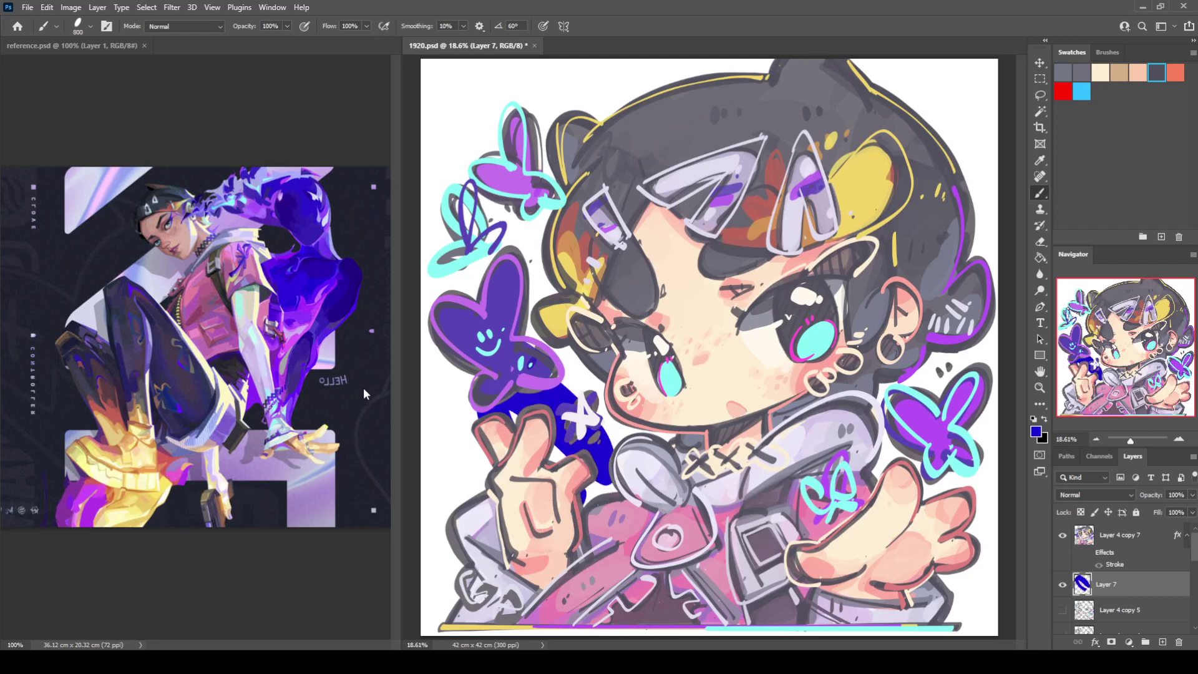
pyautogui.hotkey('ctrl', 'z')
# Paint broad magenta shapes behind the hands and body, adding looping 500-pixel strokes beside the raised hand, with the colour sampled from the reference
pyautogui.keyDown('alt'); pyautogui.click(296, 340); pyautogui.keyUp('alt')
pyautogui.moveTo(629, 456)
pyautogui.mouseDown()
pyautogui.moveTo(618, 445)
pyautogui.moveTo(600, 489)
pyautogui.moveTo(442, 520)
pyautogui.mouseUp()
pyautogui.moveTo(824, 524)
pyautogui.mouseDown()
pyautogui.moveTo(821, 562)
pyautogui.moveTo(964, 581)
pyautogui.mouseUp()
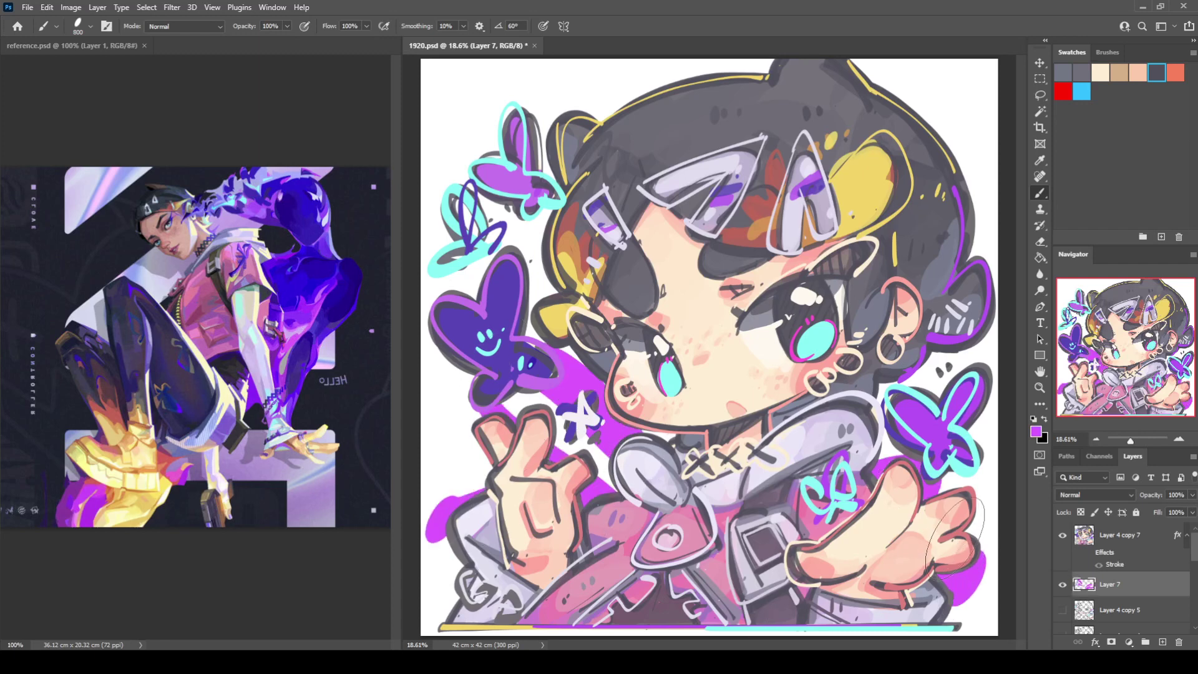
pyautogui.press('[')
pyautogui.press('[')
pyautogui.press('[')
pyautogui.moveTo(447, 401)
pyautogui.mouseDown()
pyautogui.moveTo(506, 501)
pyautogui.moveTo(443, 504)
pyautogui.moveTo(554, 374)
pyautogui.moveTo(505, 501)
pyautogui.mouseUp()
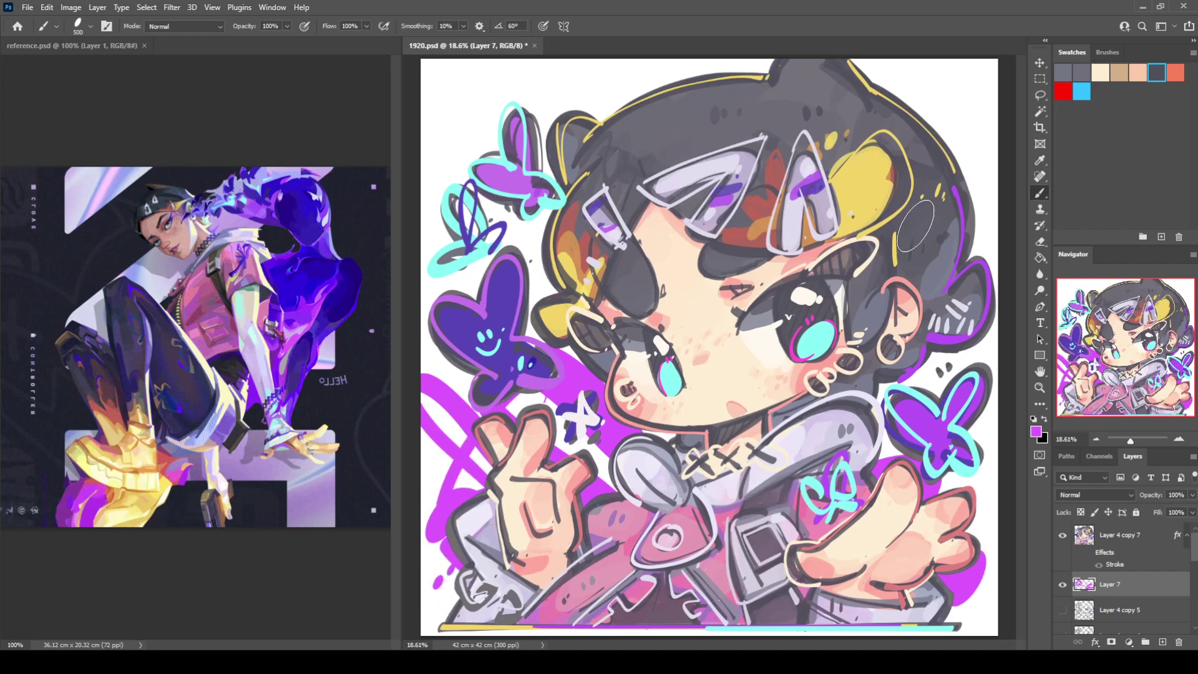
# Paint magenta hearts and dashes around the hair and clear Layer 7's colour in a narrow margin around the character's outline
pyautogui.moveTo(918, 119)
pyautogui.mouseDown()
pyautogui.moveTo(992, 163)
pyautogui.moveTo(998, 187)
pyautogui.mouseUp()
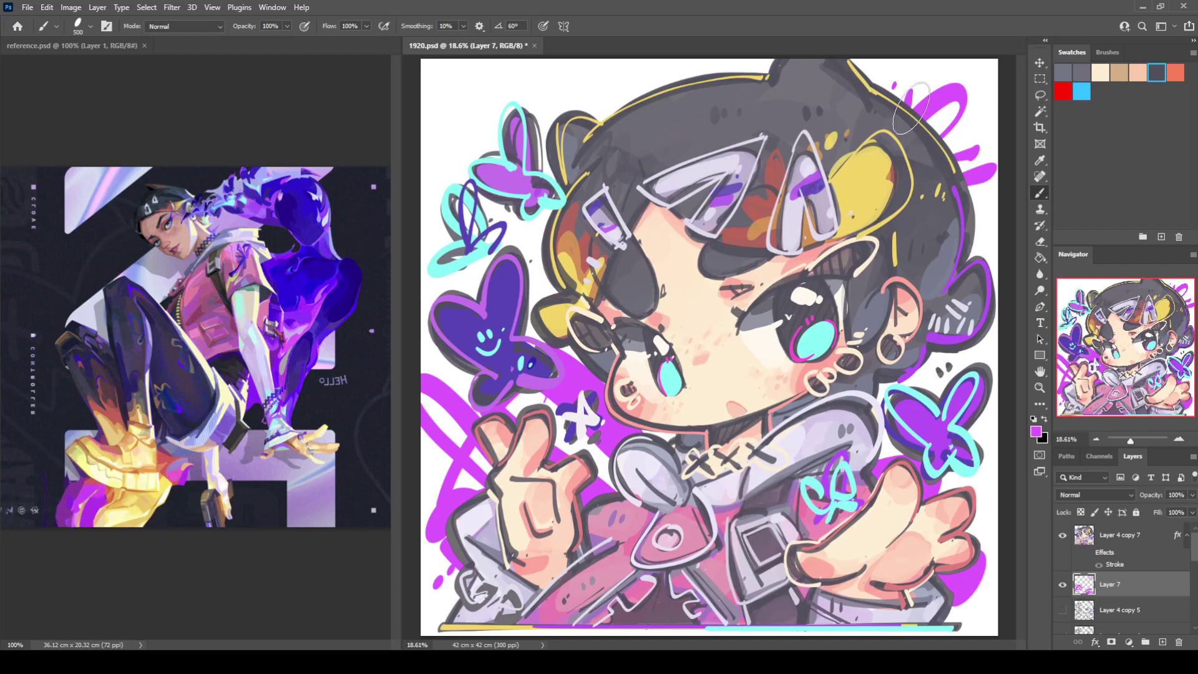
pyautogui.moveTo(914, 109)
pyautogui.mouseDown()
pyautogui.moveTo(908, 63)
pyautogui.moveTo(936, 128)
pyautogui.mouseUp()
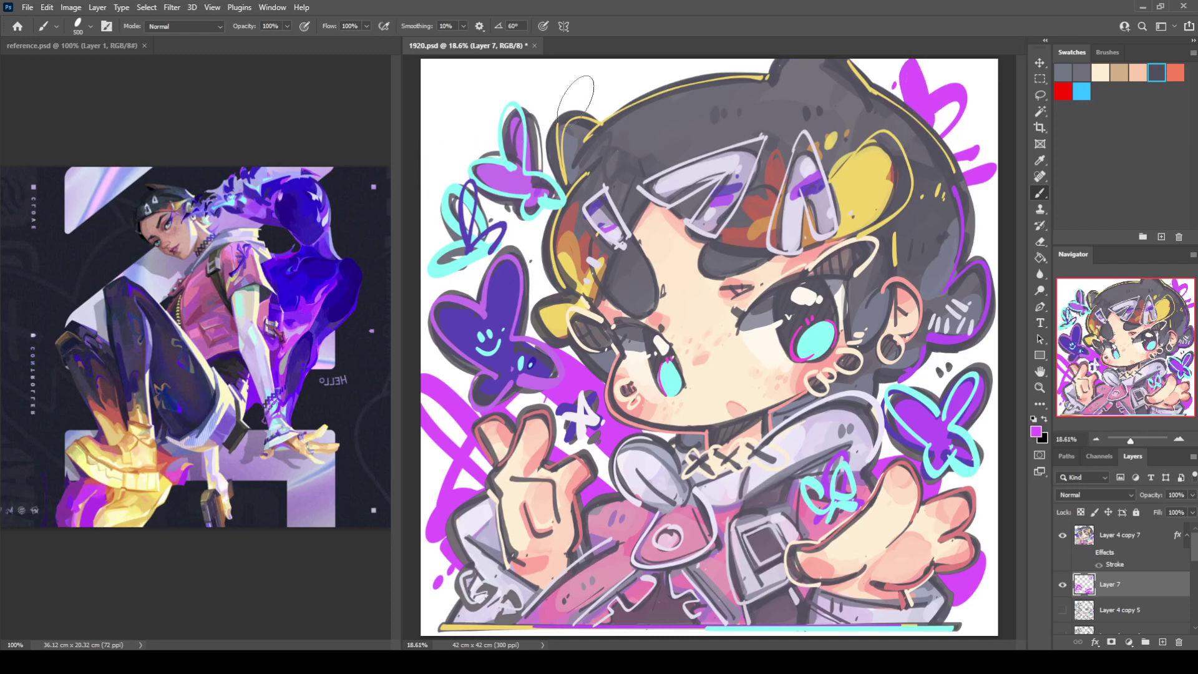
pyautogui.moveTo(593, 112)
pyautogui.mouseDown()
pyautogui.moveTo(587, 78)
pyautogui.moveTo(612, 97)
pyautogui.moveTo(636, 74)
pyautogui.mouseUp()
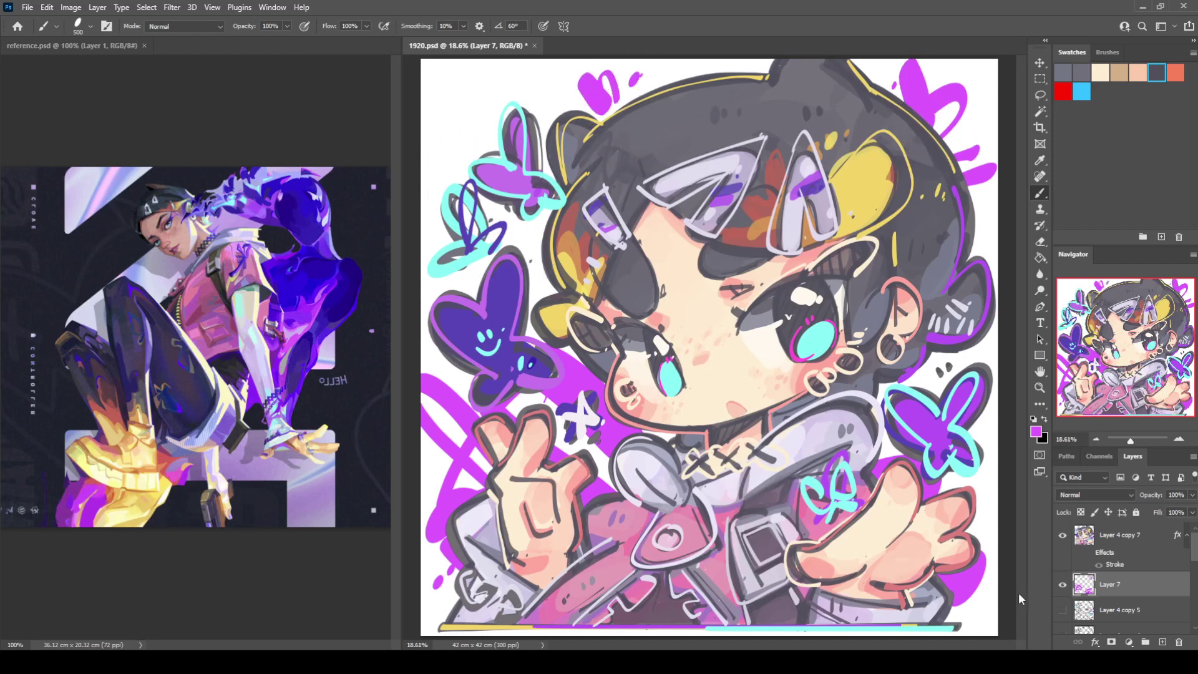
pyautogui.keyDown('ctrl'); pyautogui.click(1085, 538); pyautogui.keyUp('ctrl')
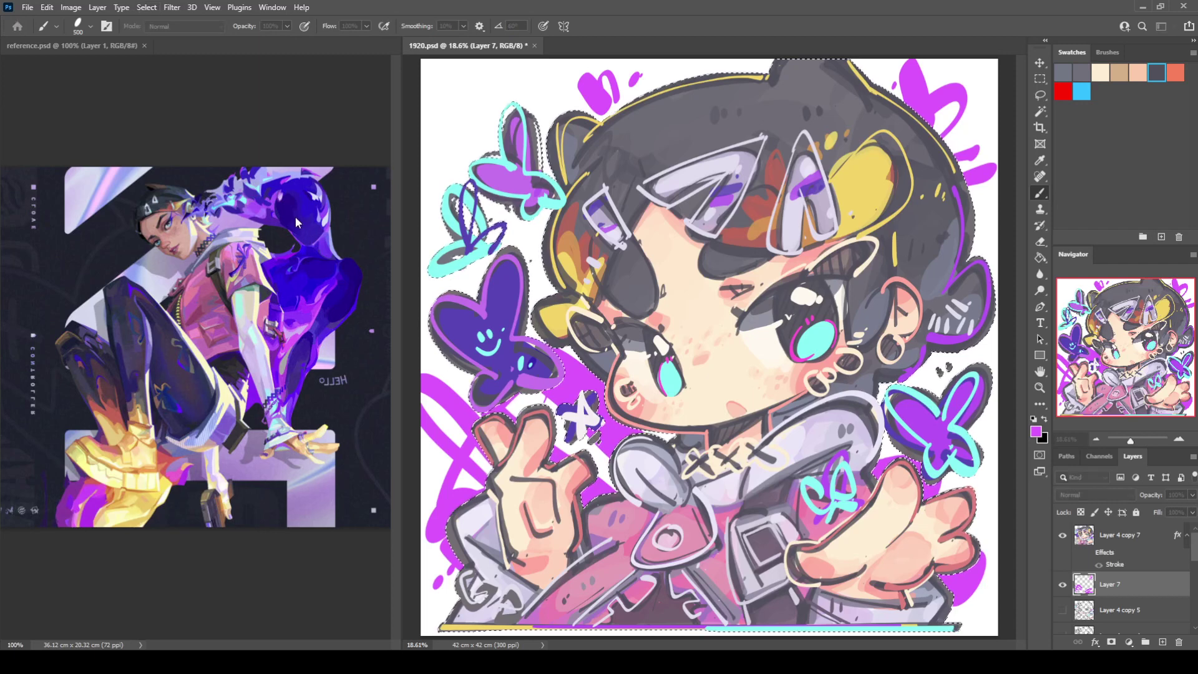
pyautogui.hotkey('ctrl', 'd')
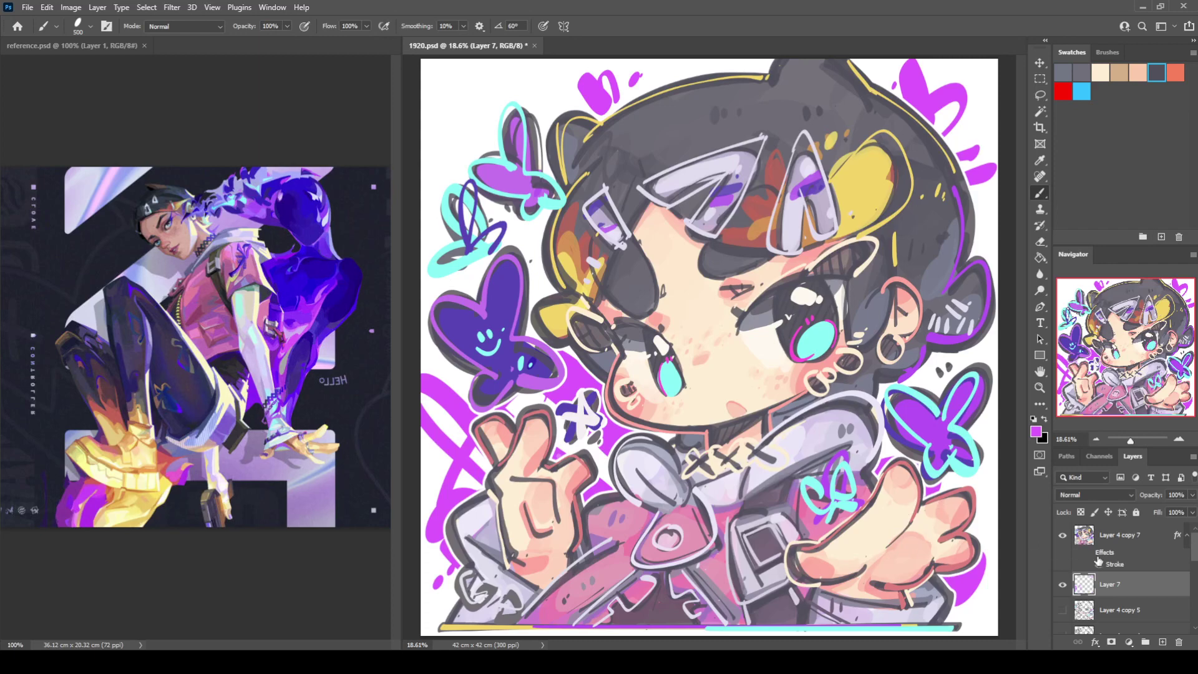
# Create a new layer above the magenta shapes and hand-letter the digit 1 in the canvas's upper-left corner with a 125-pixel brush
pyautogui.click(1162, 642)
pyautogui.hotkey('ctrl', '+')
pyautogui.hotkey('ctrl', '+')
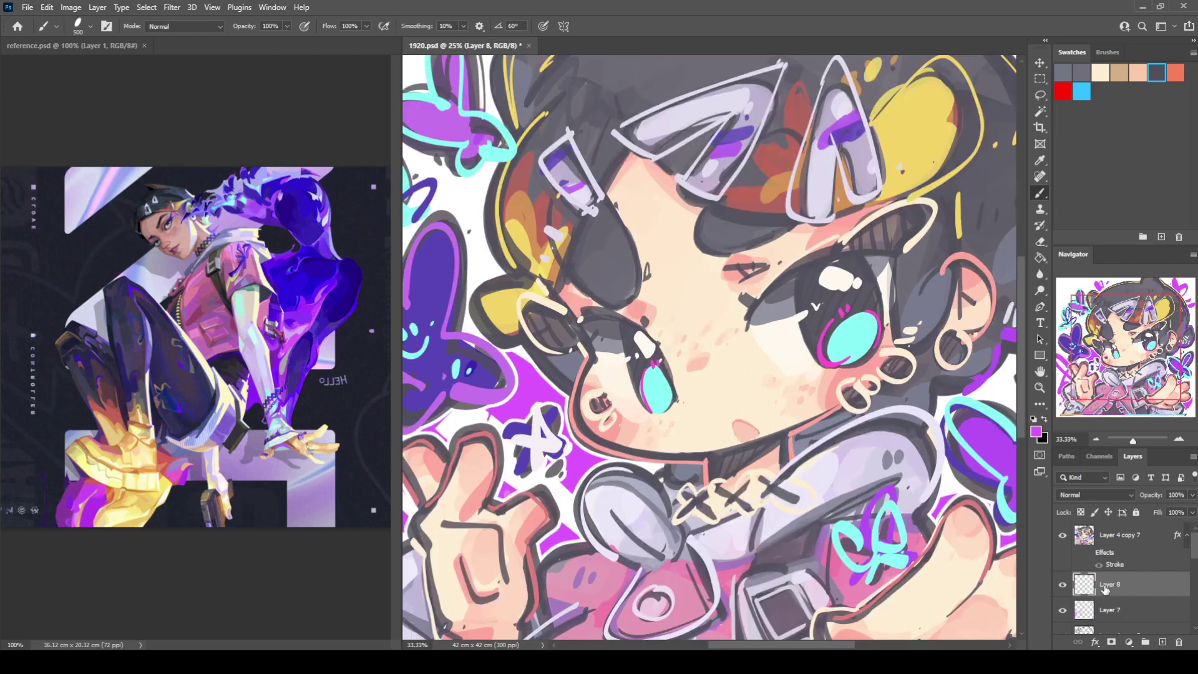
pyautogui.moveTo(1120, 313); pyautogui.dragTo(1091, 283)
pyautogui.moveTo(693, 245); pyautogui.dragTo(759, 345)
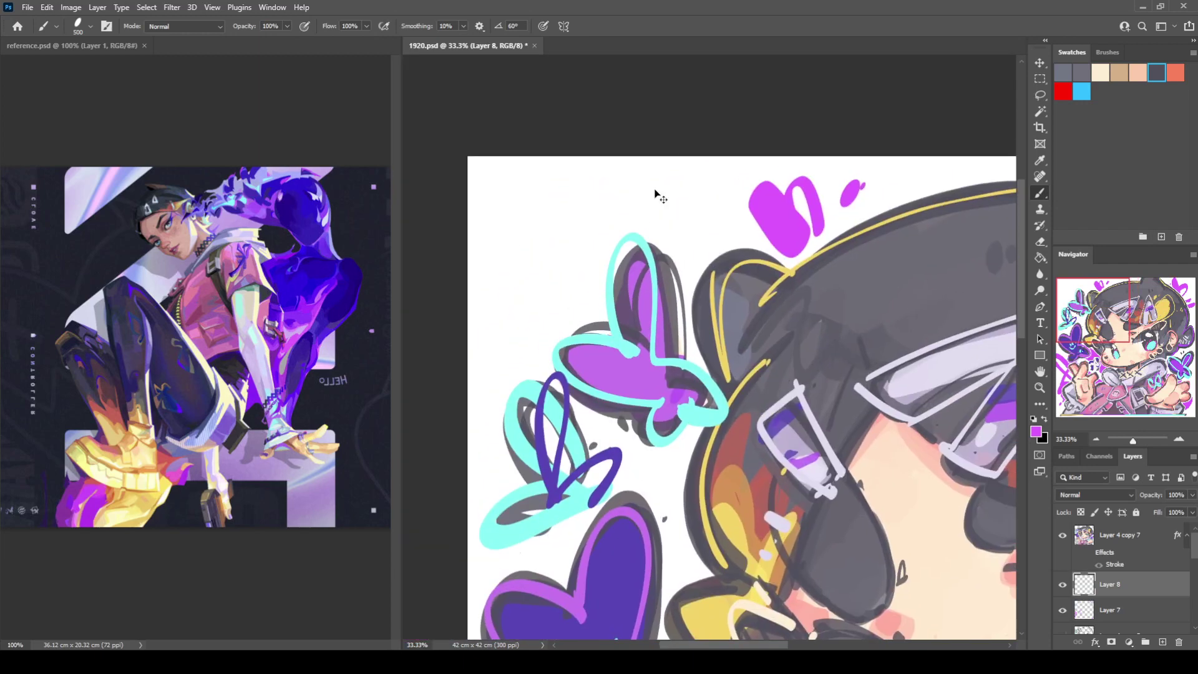
pyautogui.hotkey('ctrl', '+')
pyautogui.moveTo(667, 340); pyautogui.dragTo(784, 442)
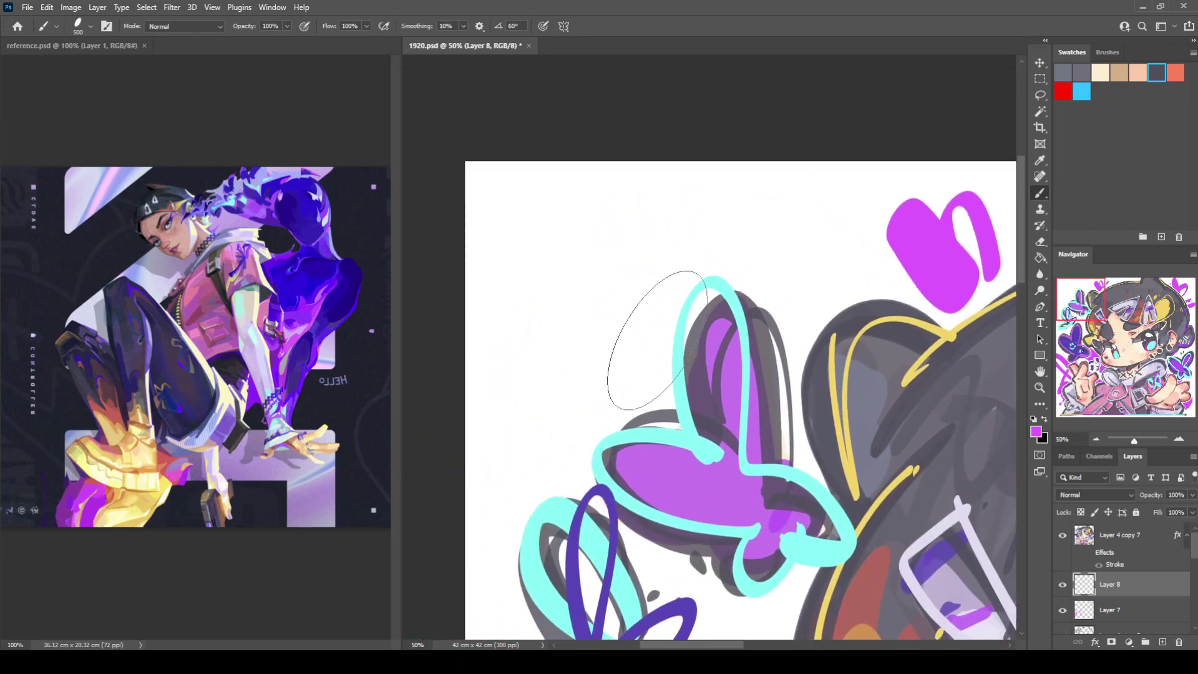
pyautogui.press('[')
pyautogui.press('[')
pyautogui.press('[')
pyautogui.press('[')
pyautogui.press('[')
pyautogui.press('[')
pyautogui.moveTo(506, 227); pyautogui.dragTo(511, 282)
pyautogui.press('[')
pyautogui.press('[')
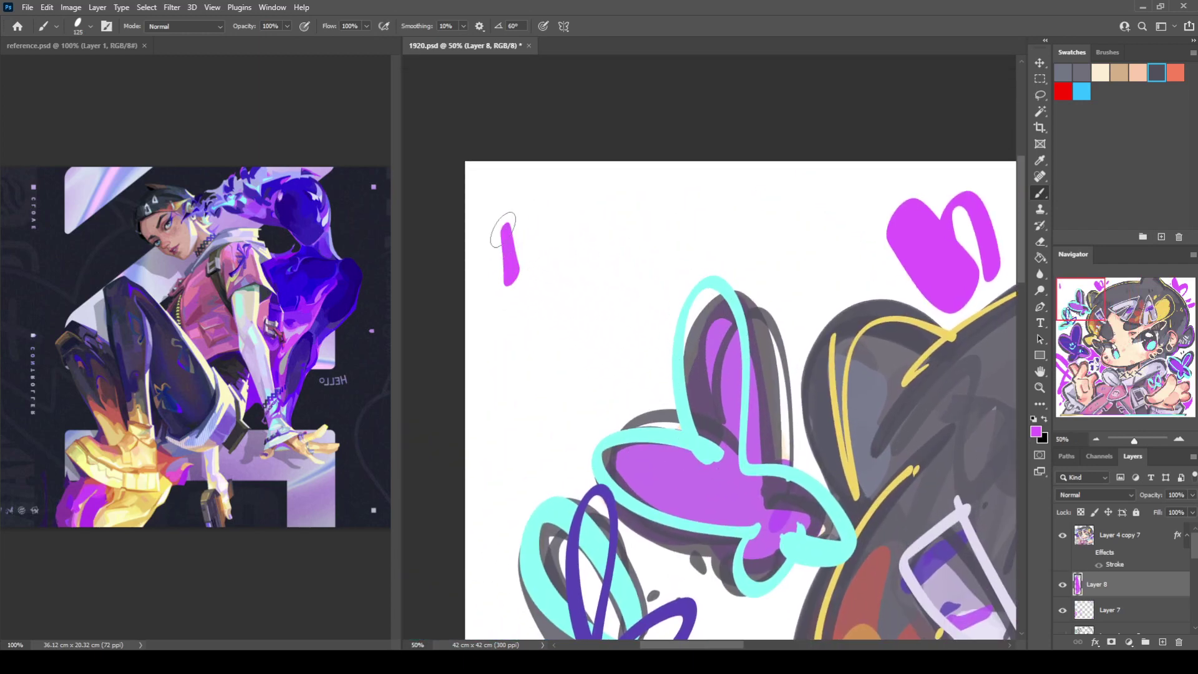
pyautogui.hotkey('ctrl', 'z')
pyautogui.moveTo(504, 220); pyautogui.dragTo(510, 305)
pyautogui.moveTo(560, 239); pyautogui.dragTo(549, 299)
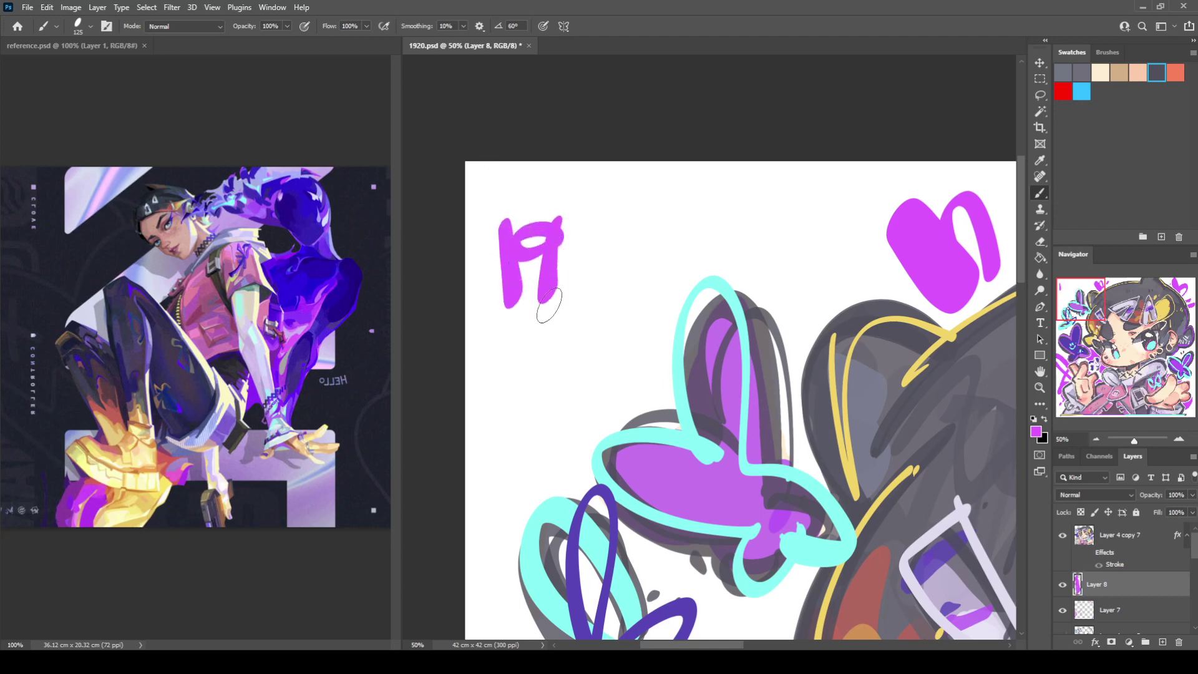
pyautogui.hotkey('ctrl', 'z')
pyautogui.moveTo(537, 231)
pyautogui.mouseDown()
pyautogui.moveTo(515, 255)
pyautogui.moveTo(554, 258)
pyautogui.moveTo(553, 284)
pyautogui.mouseUp()
pyautogui.hotkey('ctrl', 'z')
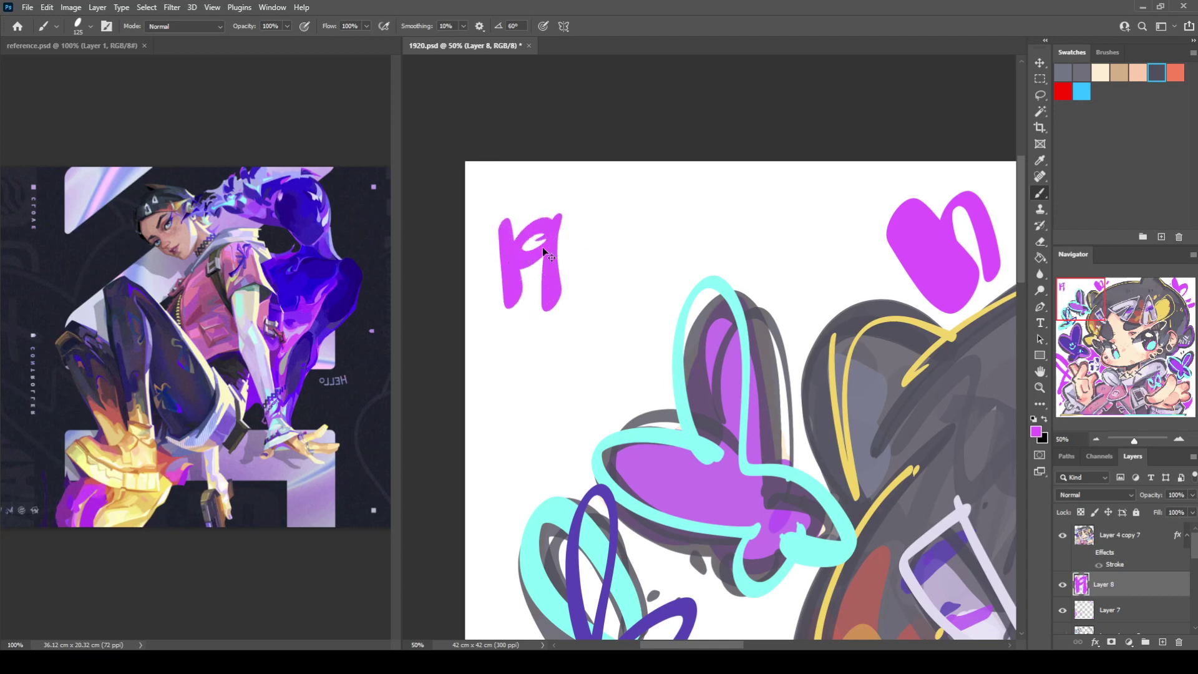
pyautogui.hotkey('ctrl', 'z')
# Hand-letter 9, 2 and 0 in magenta beside the 1 to complete the number 1920
pyautogui.moveTo(553, 219)
pyautogui.mouseDown()
pyautogui.moveTo(556, 220)
pyautogui.moveTo(548, 285)
pyautogui.moveTo(586, 226)
pyautogui.moveTo(593, 272)
pyautogui.mouseUp()
pyautogui.moveTo(624, 217)
pyautogui.mouseDown()
pyautogui.moveTo(646, 278)
pyautogui.moveTo(615, 215)
pyautogui.mouseUp()
# Letter the date 26MAR24 above the number and the artist's handle and greeting line beneath it with a smaller 70-pixel brush
pyautogui.press('[')
pyautogui.press('[')
pyautogui.press('[')
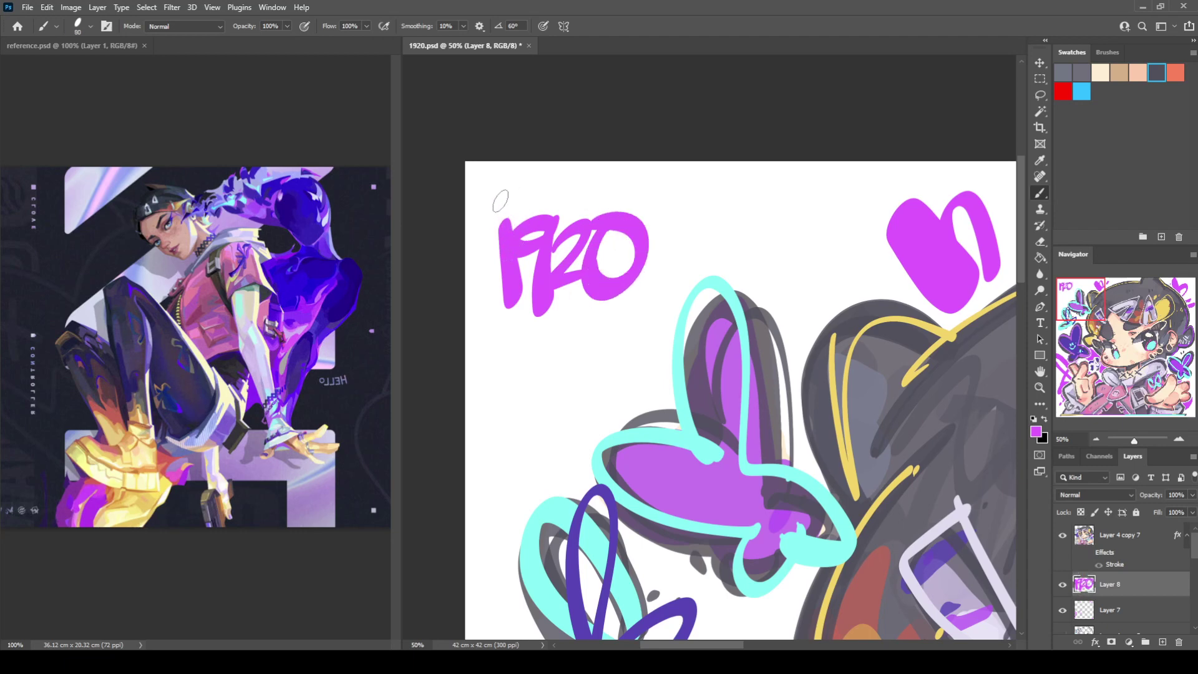
pyautogui.moveTo(494, 189)
pyautogui.mouseDown()
pyautogui.moveTo(530, 210)
pyautogui.moveTo(546, 189)
pyautogui.moveTo(579, 182)
pyautogui.moveTo(585, 207)
pyautogui.moveTo(609, 185)
pyautogui.moveTo(627, 212)
pyautogui.mouseUp()
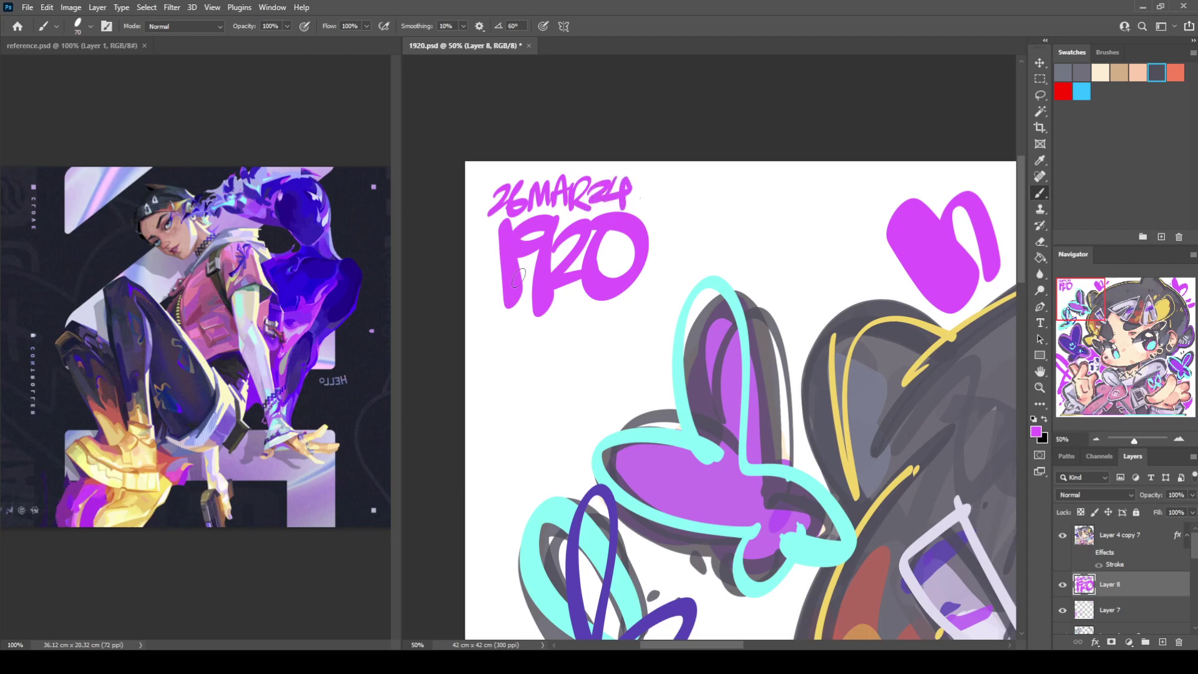
pyautogui.moveTo(505, 312)
pyautogui.mouseDown()
pyautogui.moveTo(493, 337)
pyautogui.moveTo(544, 340)
pyautogui.moveTo(551, 320)
pyautogui.moveTo(574, 337)
pyautogui.moveTo(595, 304)
pyautogui.moveTo(624, 337)
pyautogui.moveTo(649, 325)
pyautogui.mouseUp()
pyautogui.moveTo(496, 343)
pyautogui.mouseDown()
pyautogui.moveTo(511, 366)
pyautogui.moveTo(548, 361)
pyautogui.moveTo(561, 346)
pyautogui.moveTo(582, 367)
pyautogui.moveTo(602, 350)
pyautogui.moveTo(625, 358)
pyautogui.mouseUp()
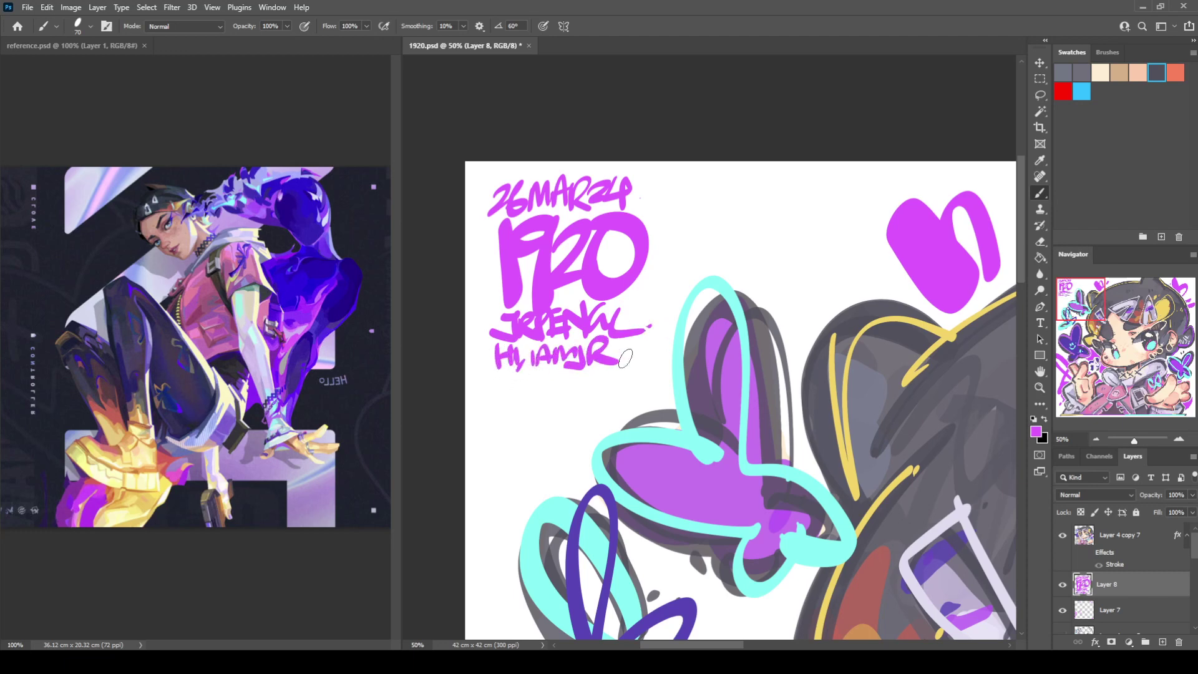
# Scale the hand-lettered text block up slightly within the canvas's upper-left corner
pyautogui.scroll(-3, 627, 312)
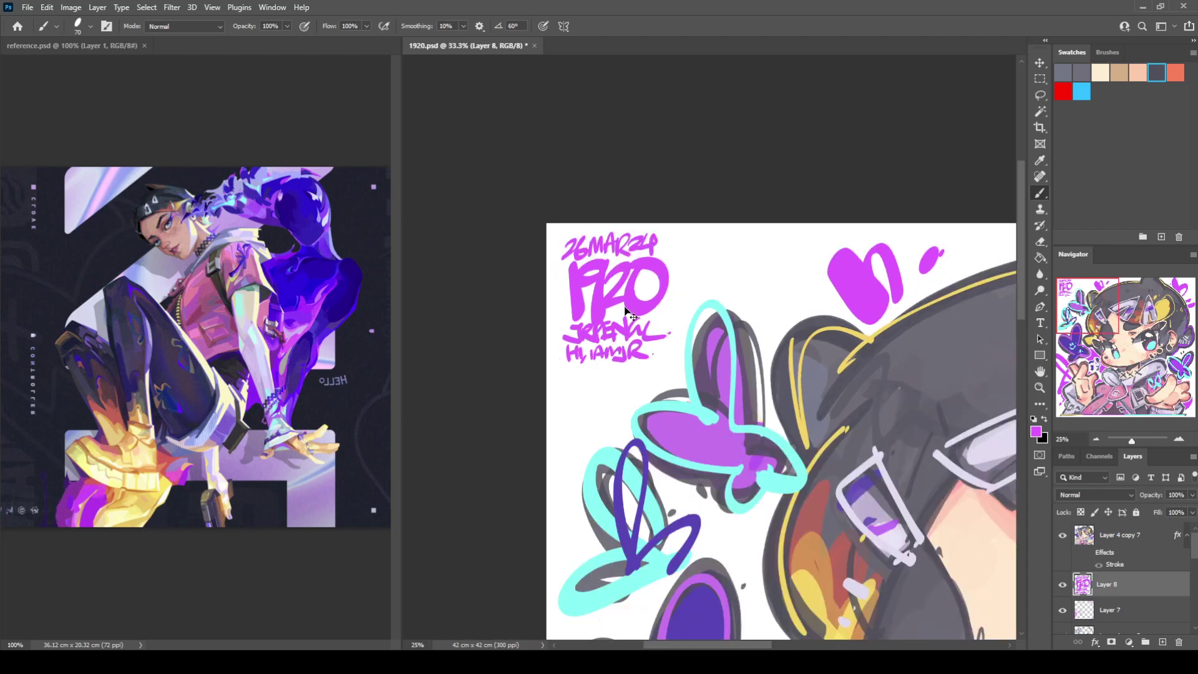
pyautogui.hotkey('ctrl', 't')
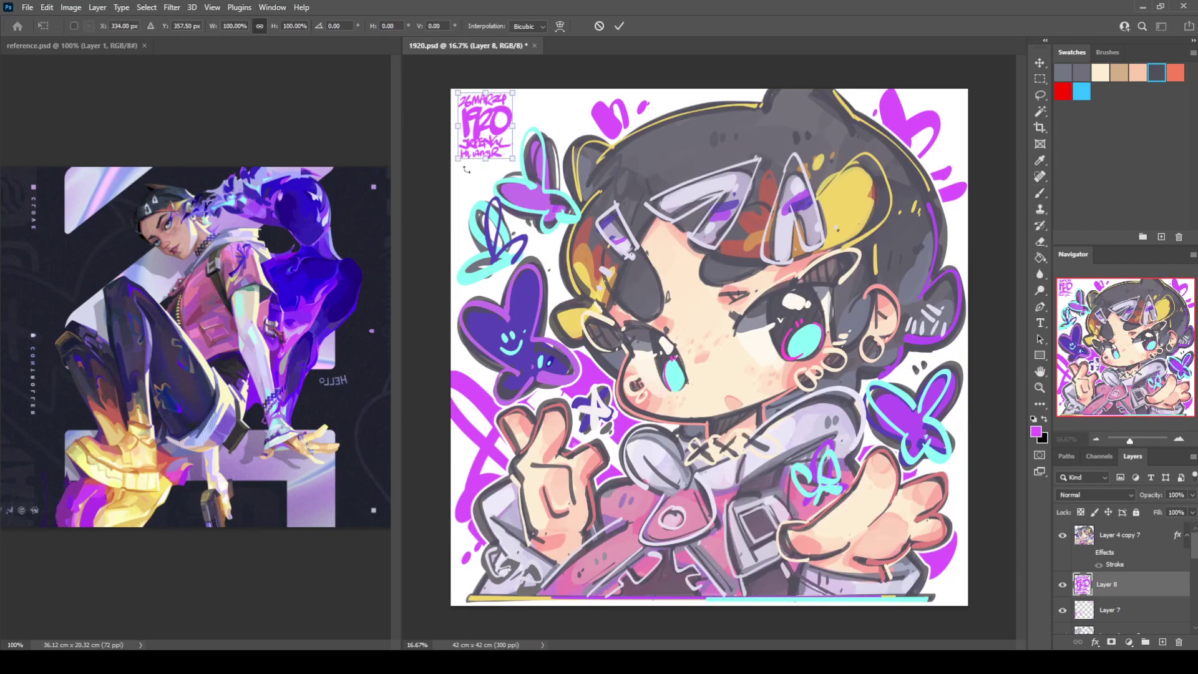
pyautogui.moveTo(458, 160); pyautogui.dragTo(533, 161)
pyautogui.press('Return')
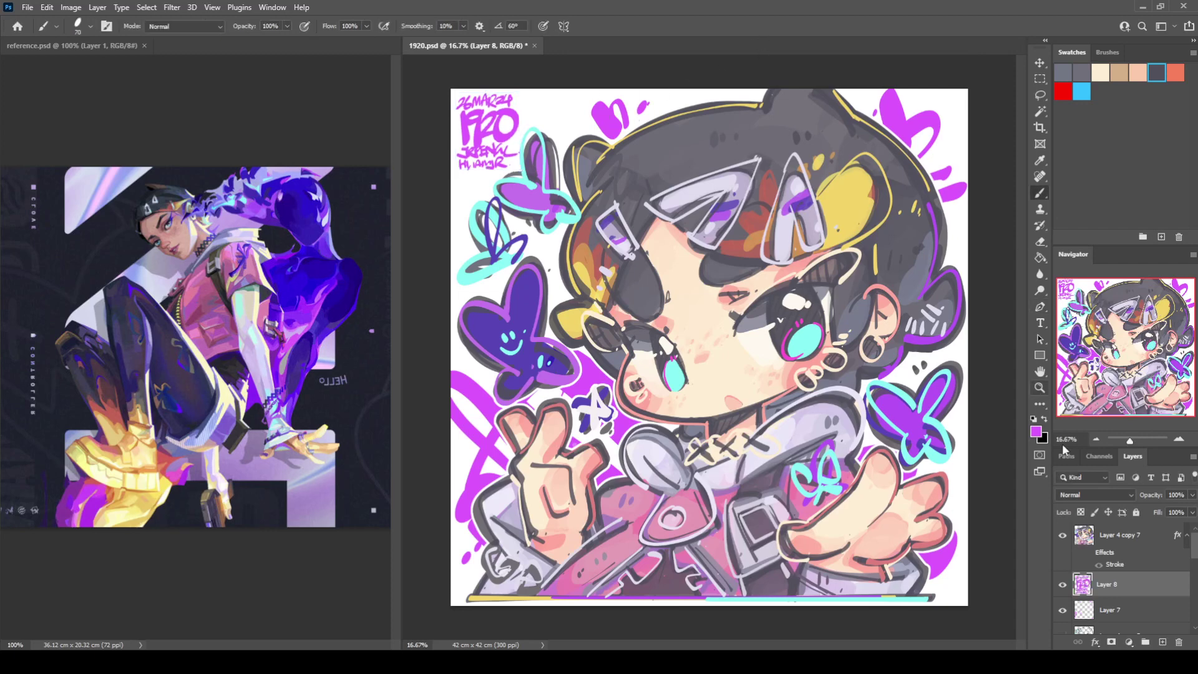
# Paint short highlight strokes on the hair of Layer 4 copy 7 in a light tone sampled from the hood, and save the document
pyautogui.click(1090, 539)
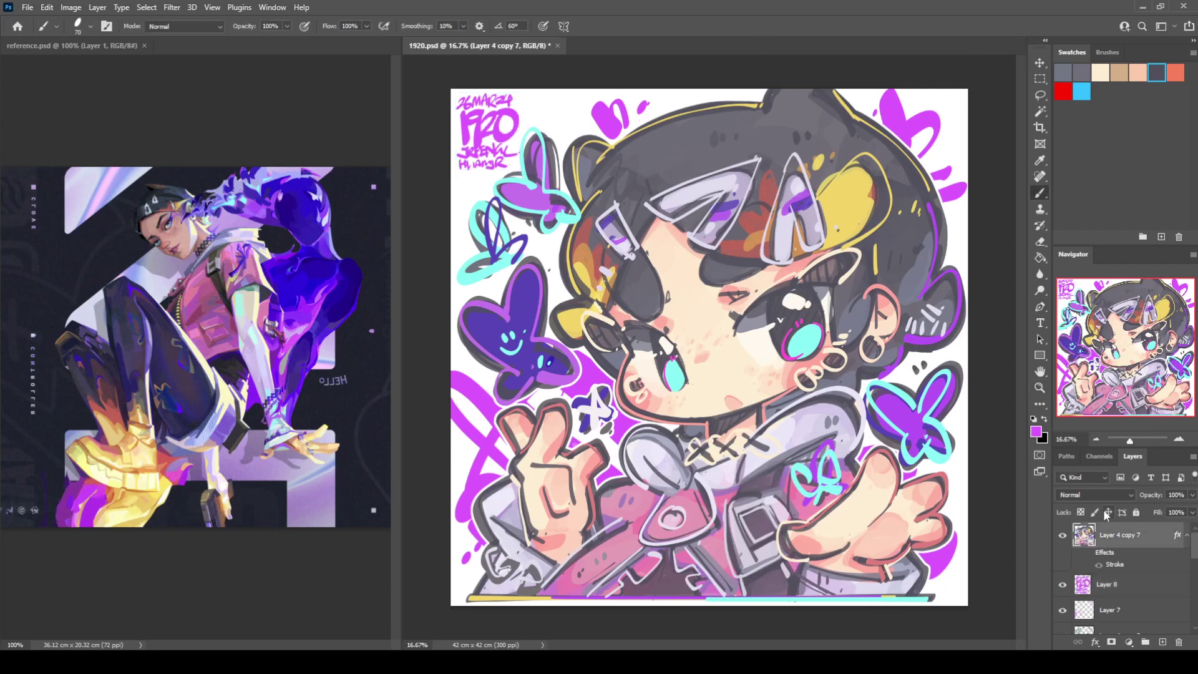
pyautogui.keyDown('alt'); pyautogui.click(790, 425); pyautogui.keyUp('alt')
pyautogui.moveTo(714, 143); pyautogui.dragTo(722, 131)
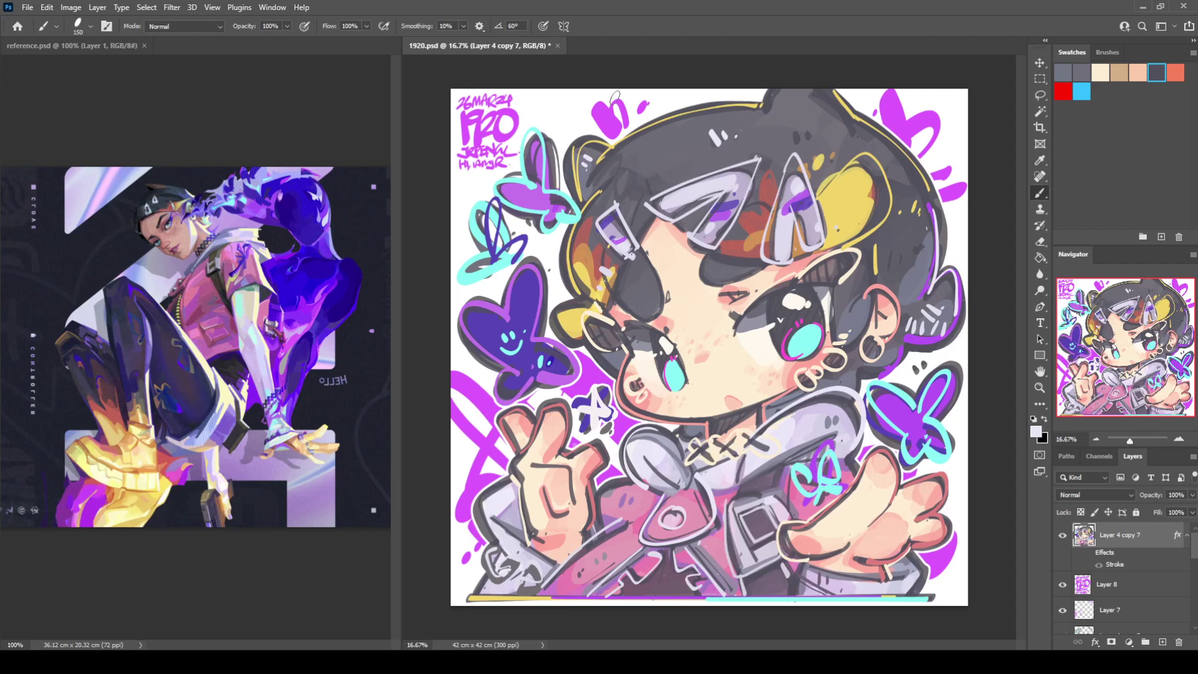
pyautogui.hotkey('ctrl', 's')
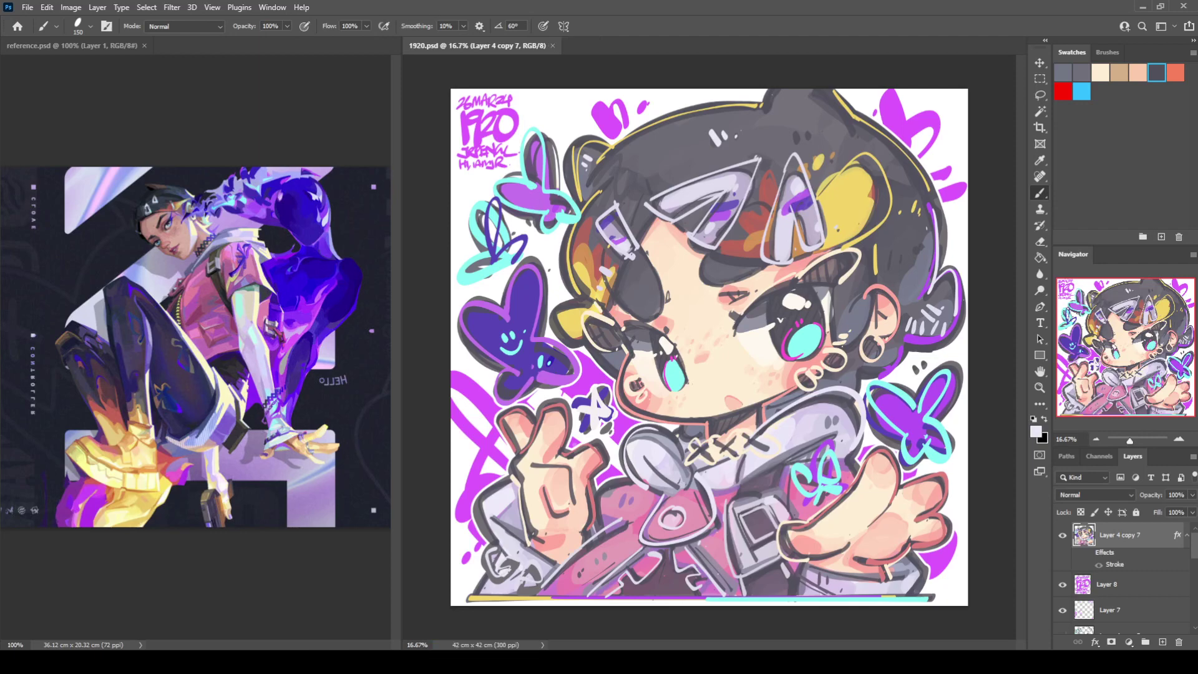